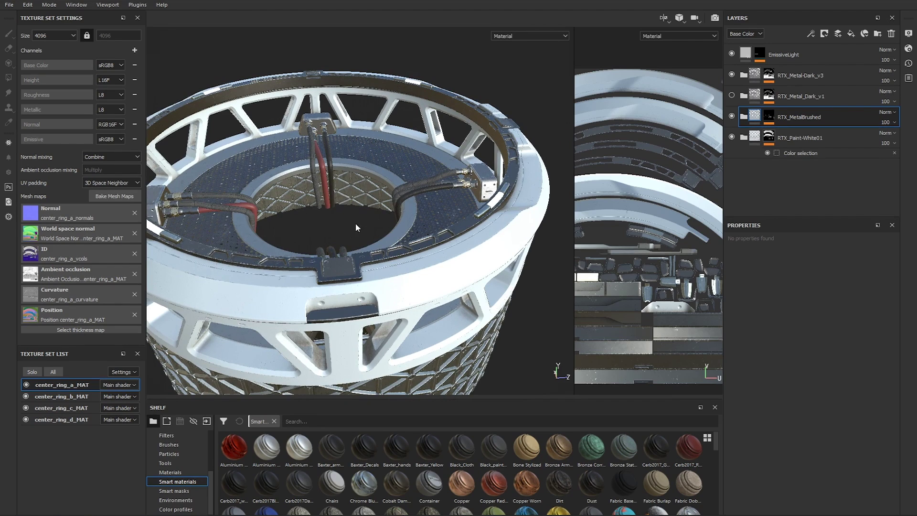
Step: Examine the white painted rim and metal parts of the ring model from several angles and distances
middle_click_drag(355, 223, 357, 222, "alt")
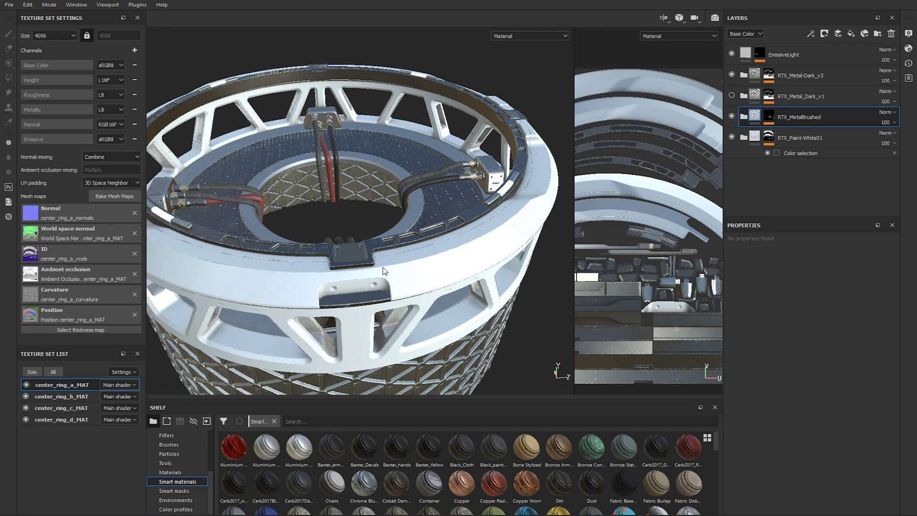
scroll(385, 271, "up", 2)
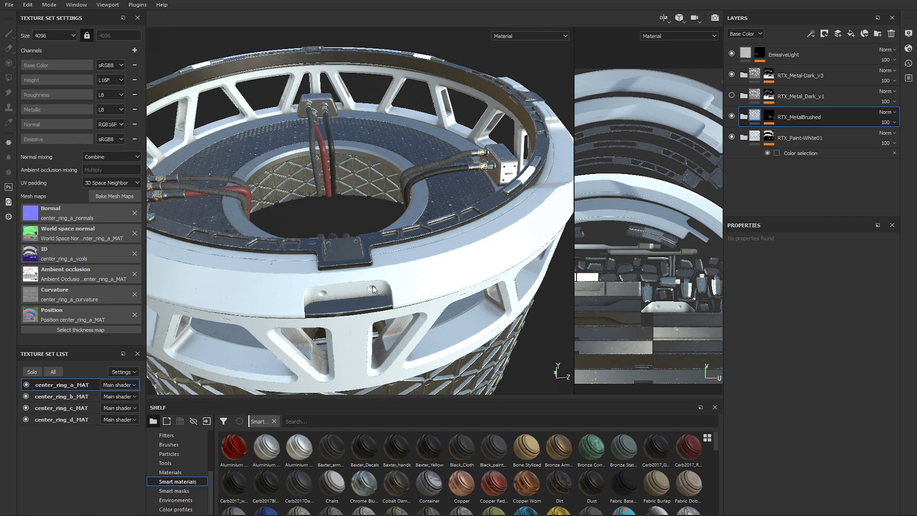
scroll(384, 272, "up", 2)
left_click_drag(384, 271, 454, 253, "alt")
scroll(454, 253, "up", 3)
mouse_move(431, 245)
middle_mouse_down("alt")
mouse_move(423, 221)
mouse_move(419, 236)
middle_mouse_up("alt")
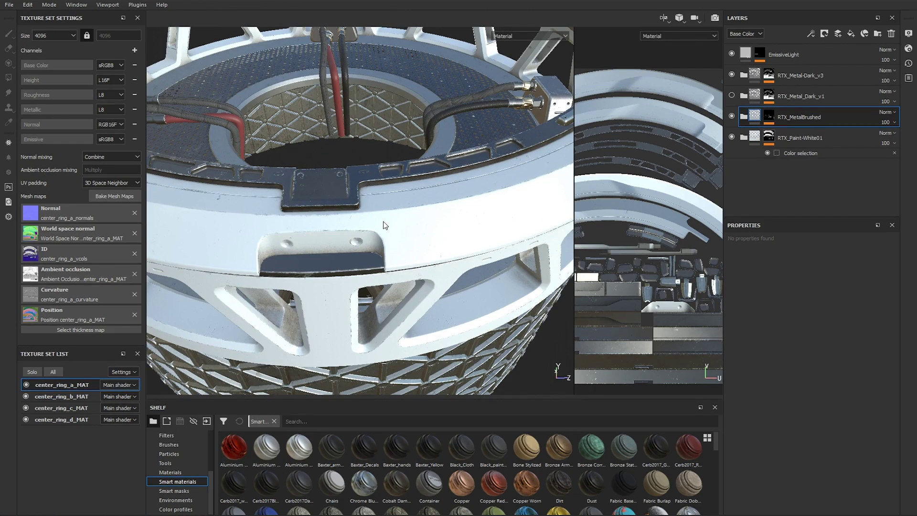
scroll(384, 224, "down", 5)
left_click_drag(385, 225, 388, 218, "alt")
scroll(387, 218, "up", 5)
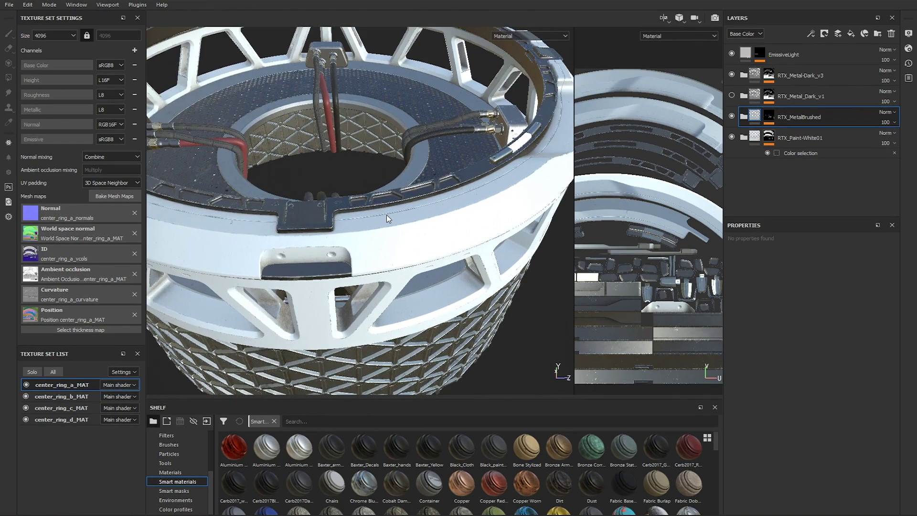
scroll(387, 219, "up", 2)
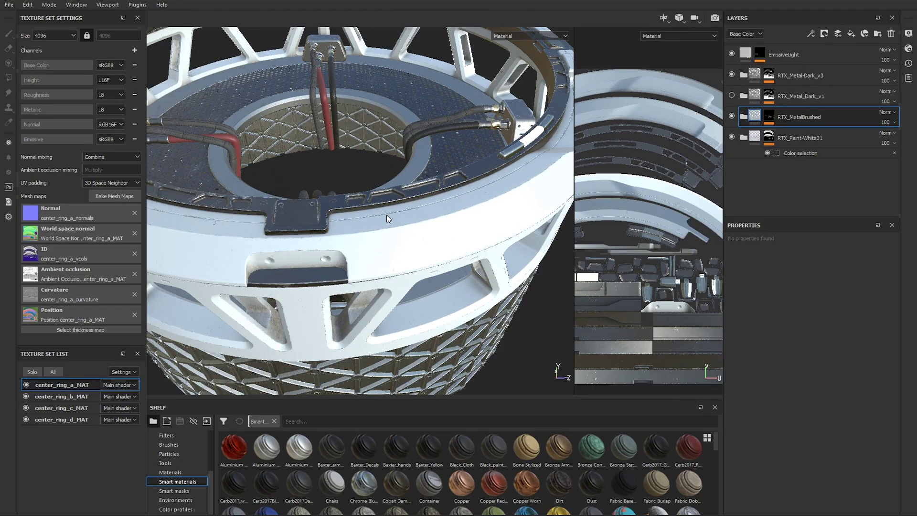
scroll(386, 214, "down", 5)
left_click_drag(386, 214, 391, 210, "alt")
scroll(391, 210, "up", 3)
scroll(389, 207, "down", 2)
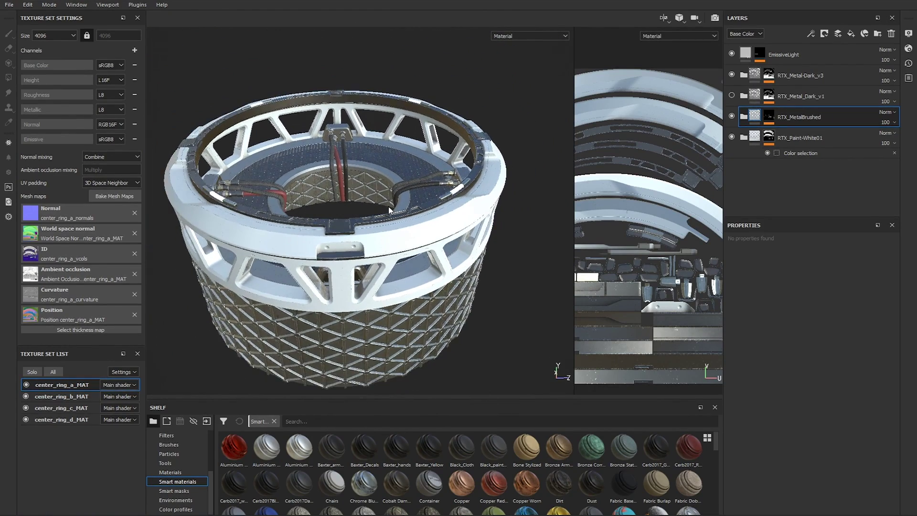
scroll(388, 206, "up", 4)
left_click_drag(377, 221, 396, 210, "alt")
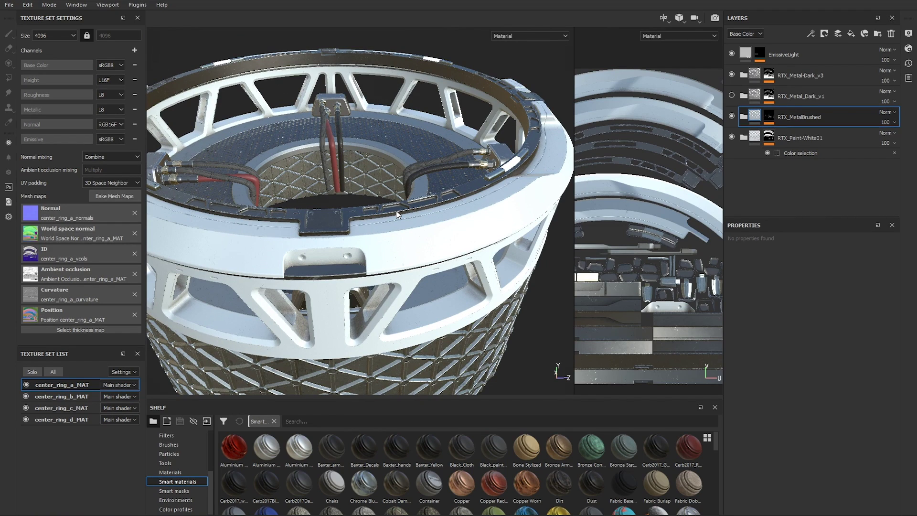
left_click_drag(396, 210, 401, 204, "alt")
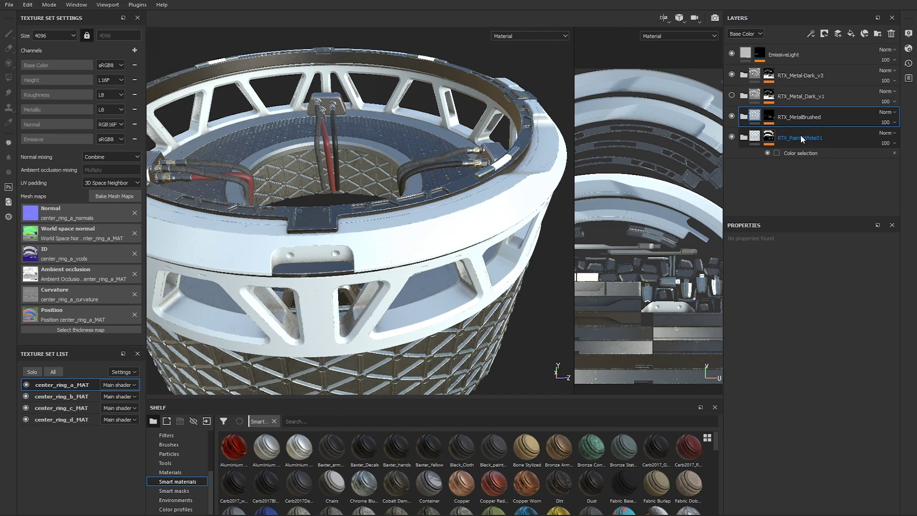
Step: Filter the shelf's smart materials by "RTX"
left_click(349, 420)
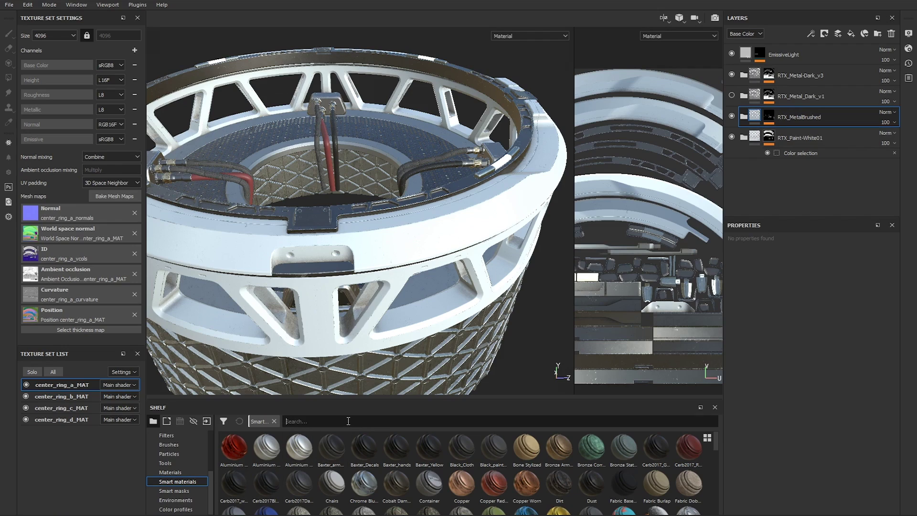
type("RTX")
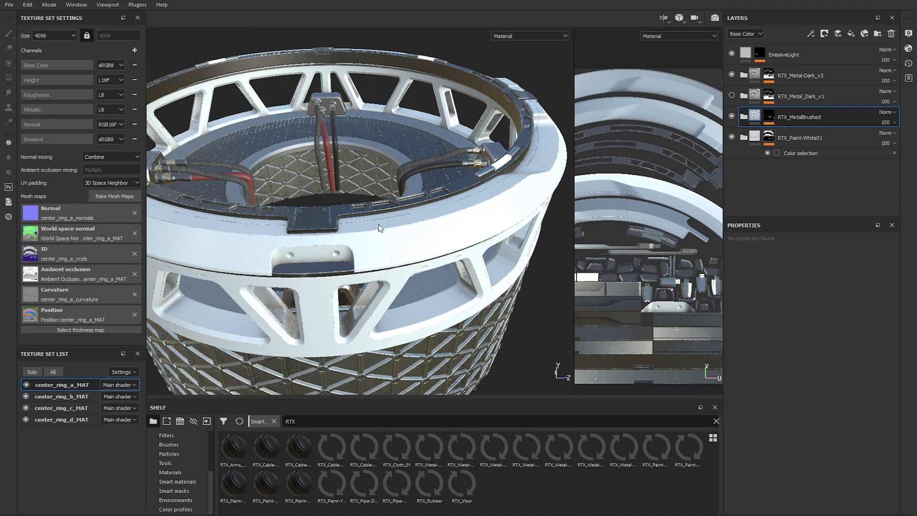
Step: Inspect the surface detail and edge wear on the ring's upper rim up close, and view the whole model
scroll(382, 224, "up", 5)
left_click_drag(377, 229, 338, 247, "alt")
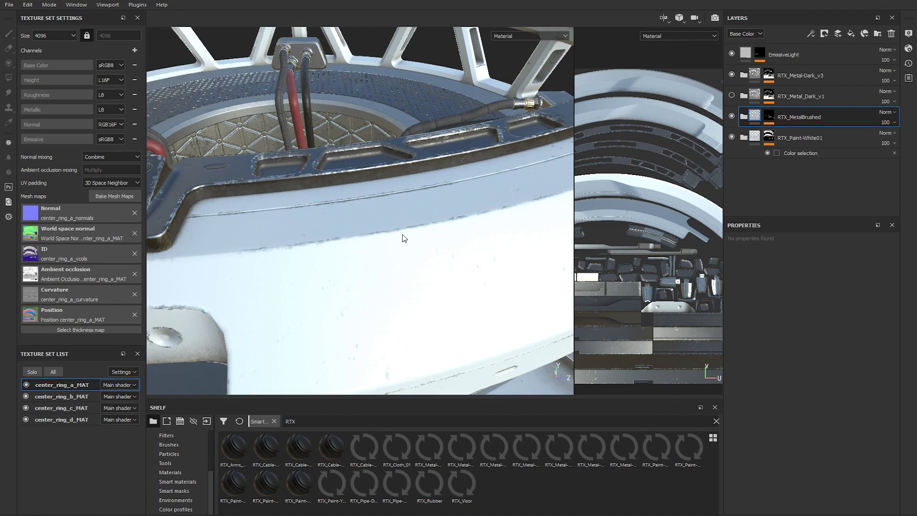
left_click_drag(508, 160, 453, 171, "alt")
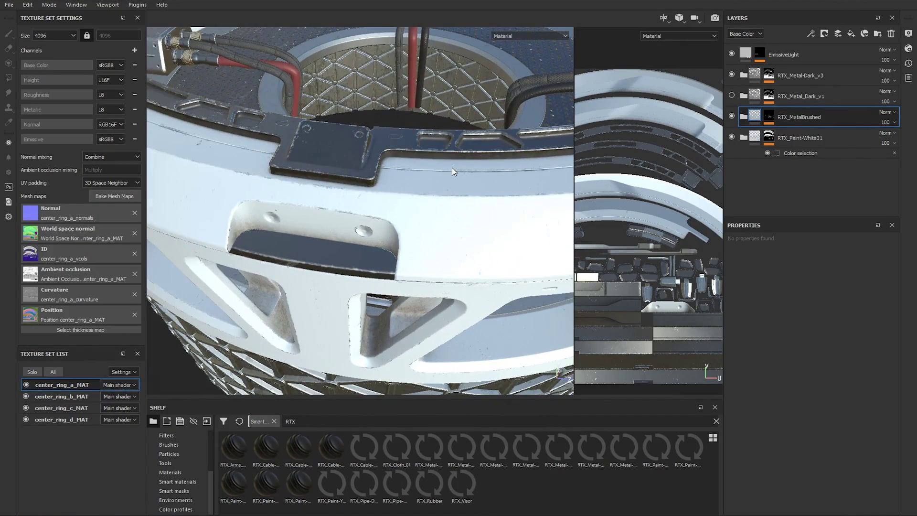
right_click_drag(452, 167, 445, 184, "alt")
left_click_drag(445, 184, 390, 161, "alt")
key("f")
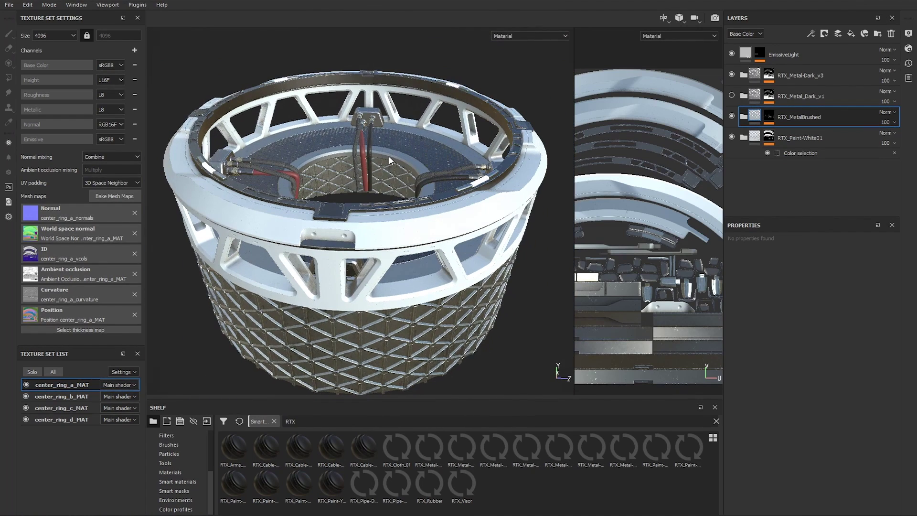
scroll(390, 160, "up", 2)
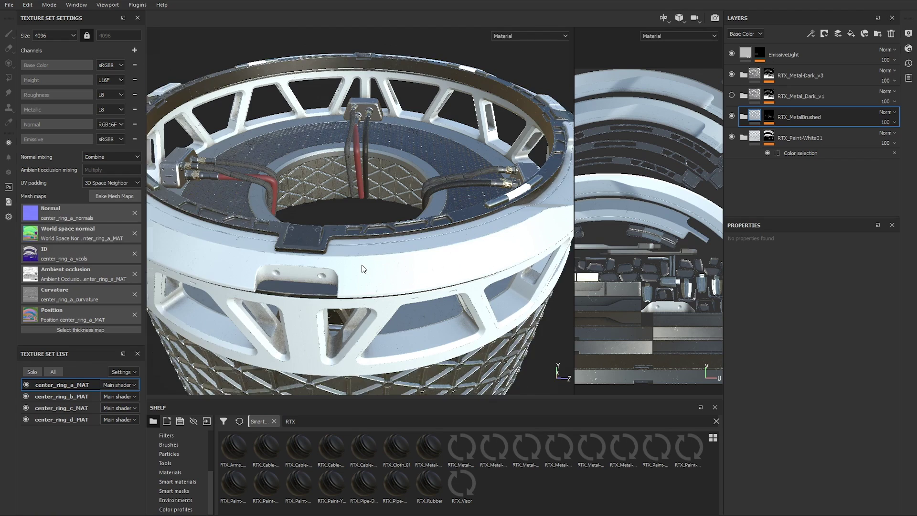
scroll(362, 266, "up", 3)
scroll(362, 266, "down", 3)
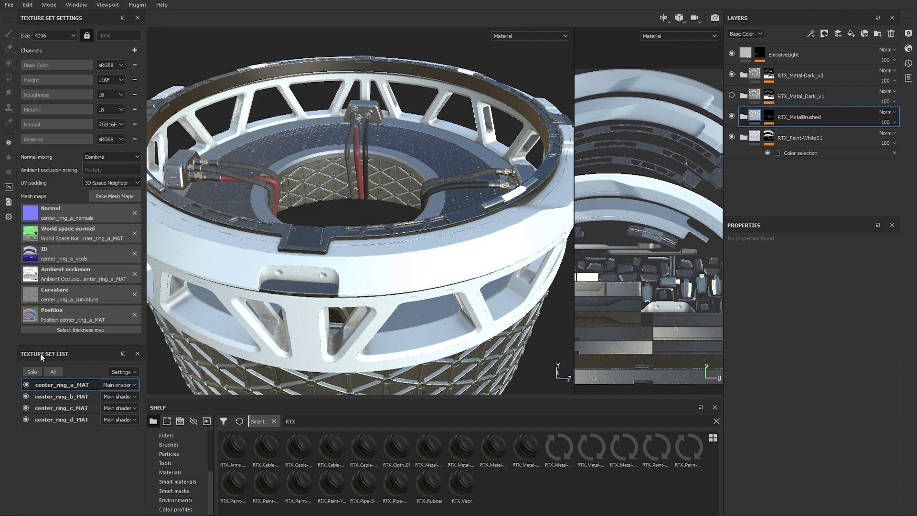
Step: Open the center_ring_b_MAT texture set's layers, and isolate the center_ring_a_MAT geometry by hiding the b, c and d sets
left_click(57, 387)
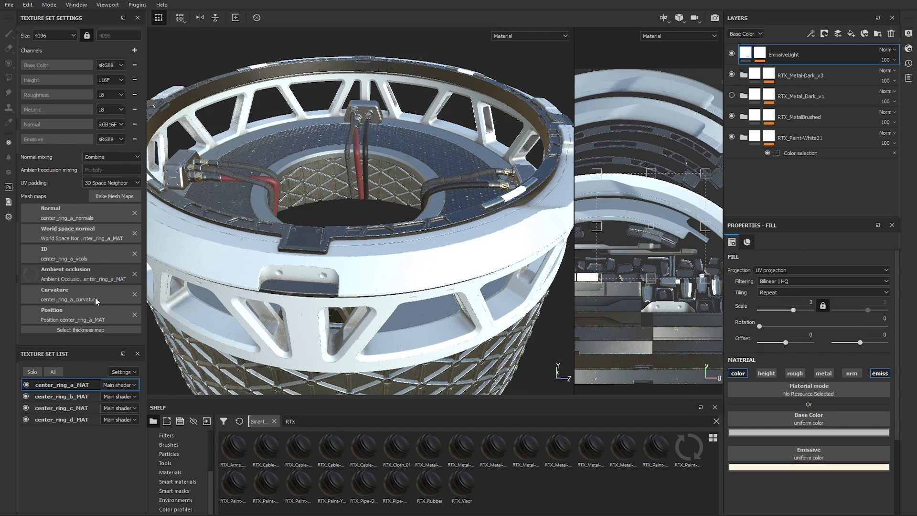
left_click(69, 397)
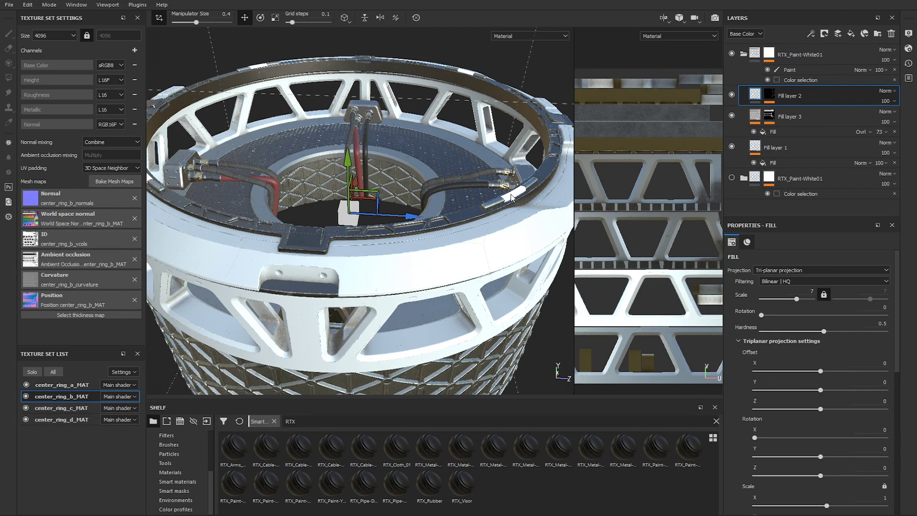
left_click(25, 397)
left_click(25, 408)
left_click(26, 420)
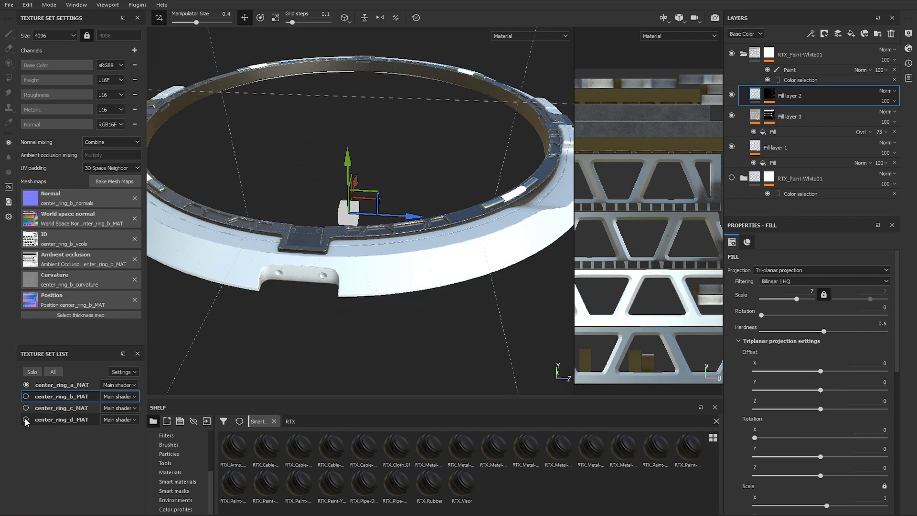
key("f")
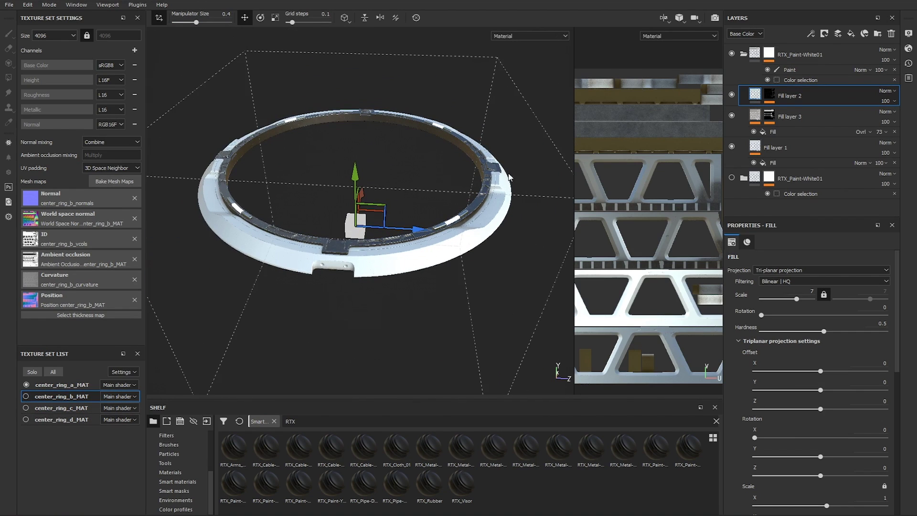
Step: Show the center_ring_b_MAT, center_ring_c_MAT and center_ring_d_MAT texture sets again and frame the complete ring
left_click(26, 397)
left_click(26, 408)
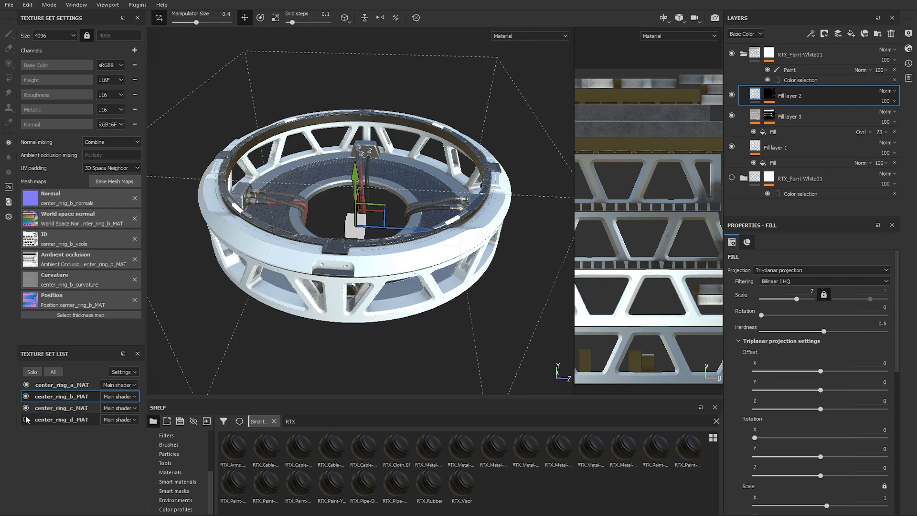
left_click(26, 419)
key("f")
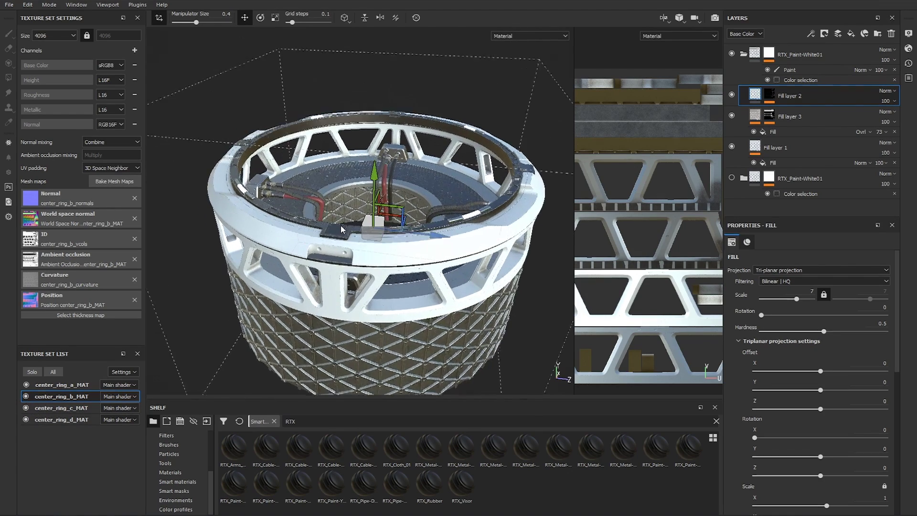
mouse_move(342, 229)
right_mouse_down("alt")
mouse_move(356, 240)
mouse_move(358, 272)
mouse_move(349, 239)
right_mouse_up("alt")
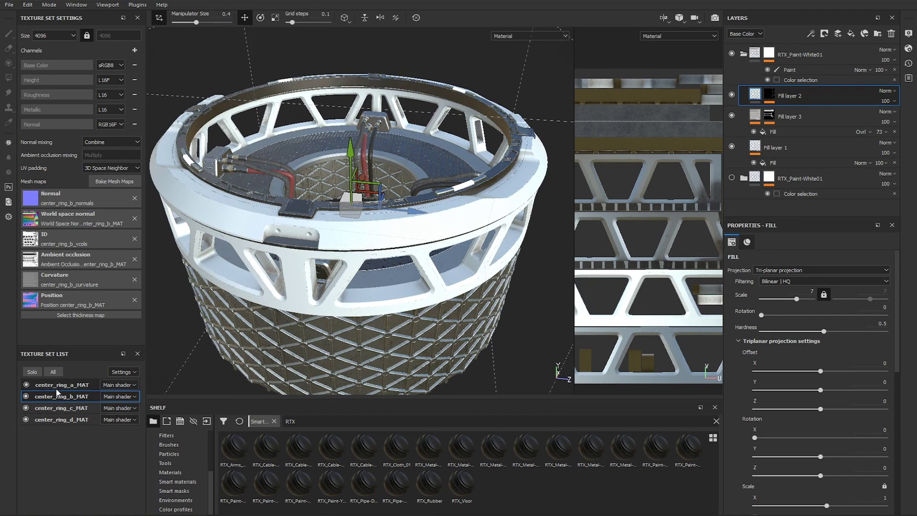
Step: Make center_ring_a_MAT the active texture set and hide the other three sets in the 3D view
left_click(25, 396)
left_click(26, 408)
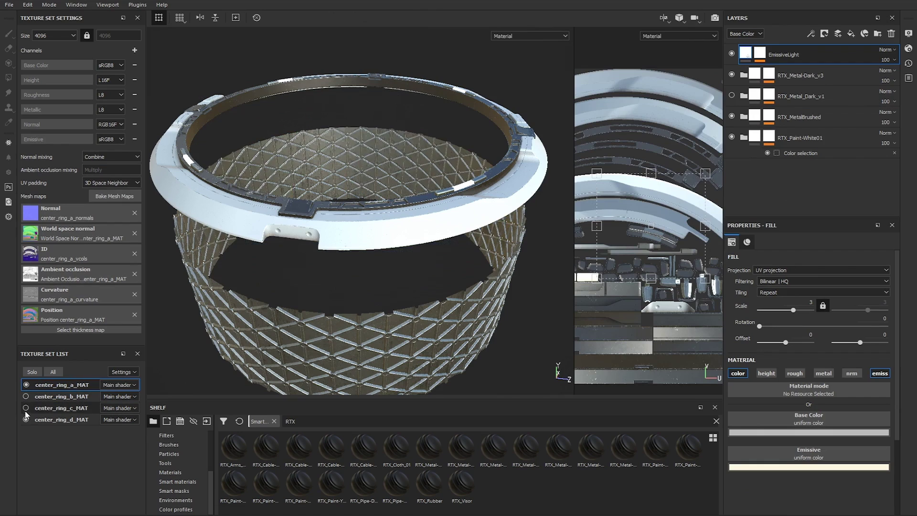
left_click(26, 419)
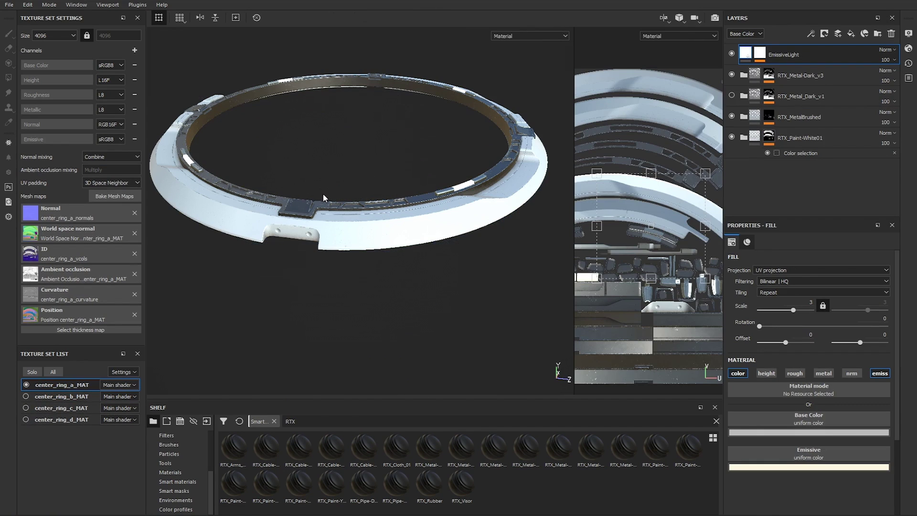
Step: Widen the 2D view to show the full UV layout of center_ring_a_MAT, and frame the isolated rim in the 3D view
left_click_drag(574, 185, 419, 182)
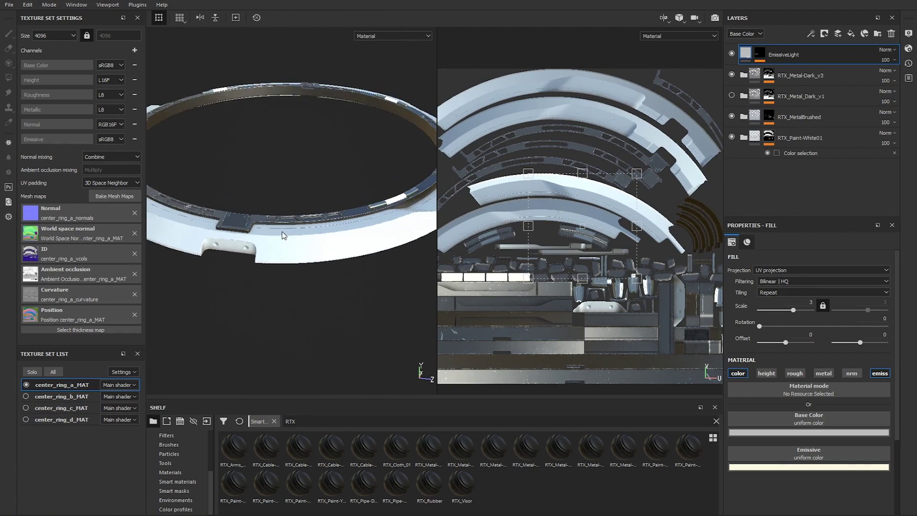
key("f")
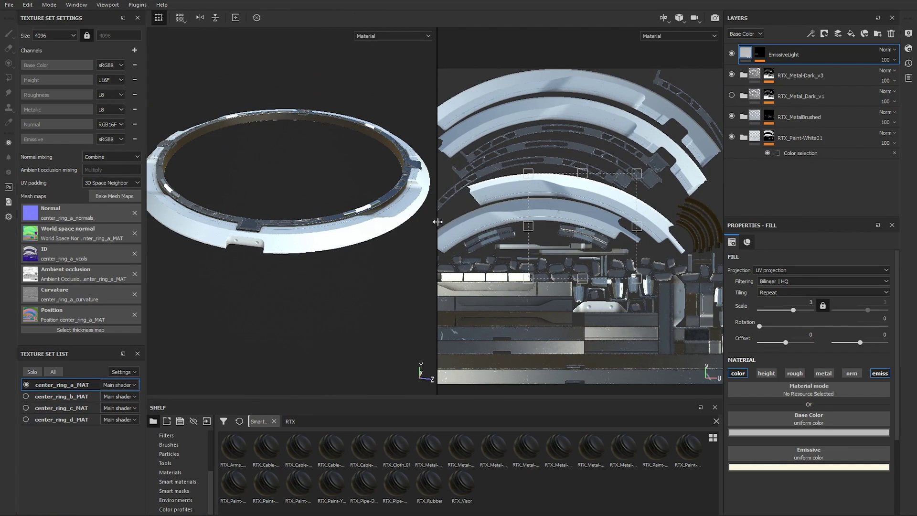
left_click_drag(438, 222, 375, 220)
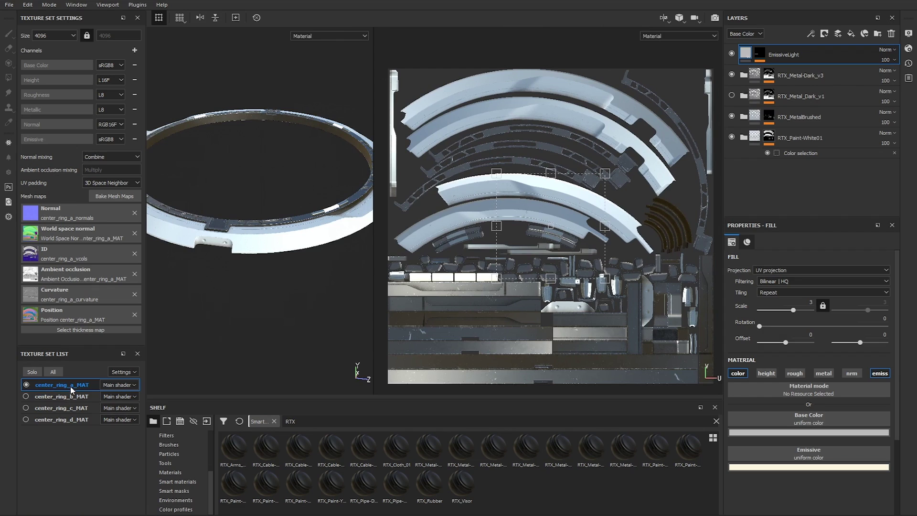
Step: Make center_ring_b_MAT the active texture set and leave only its geometry visible
left_click(35, 393)
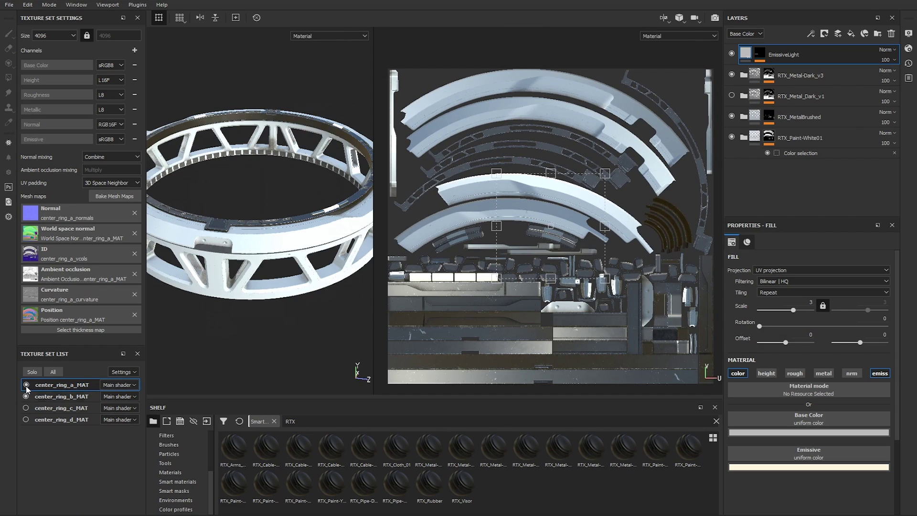
left_click(53, 398)
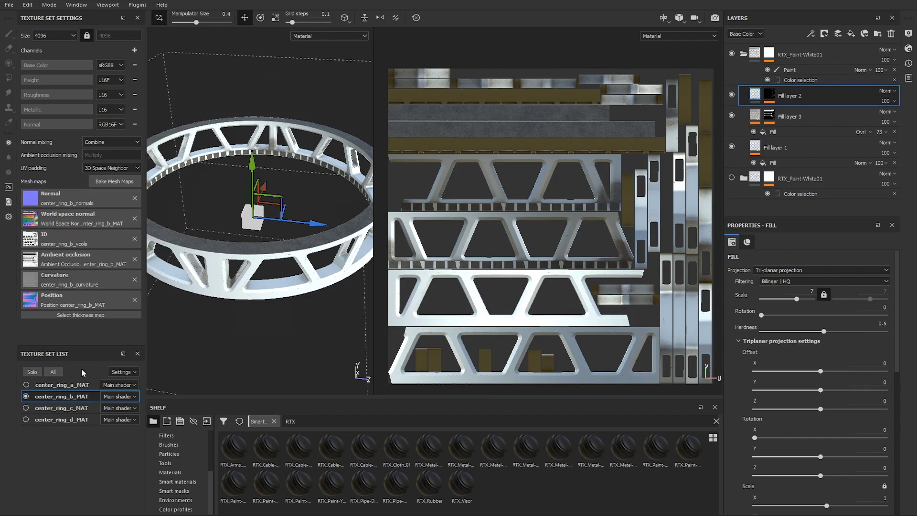
Step: Isolate the center_ring_c_MAT geometry and the center_ring_d_MAT geometry one after the other to inspect each part
left_click(26, 396)
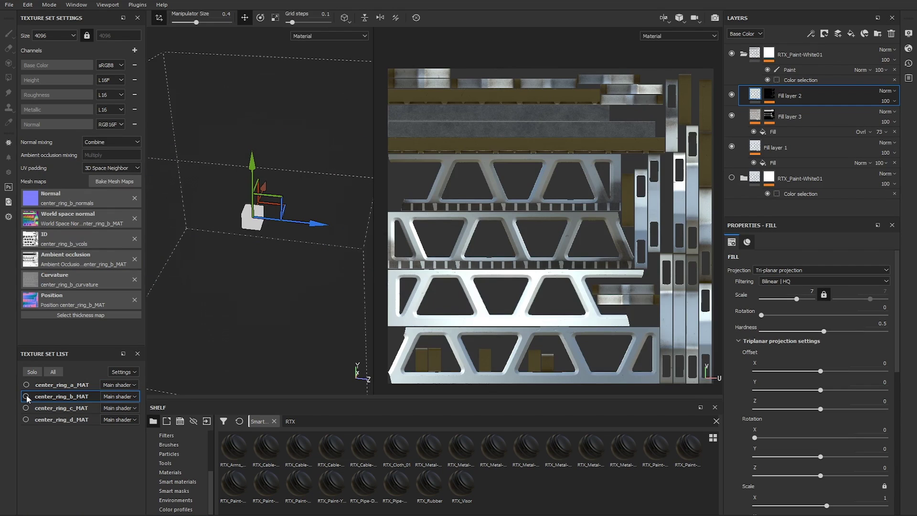
left_click(26, 408)
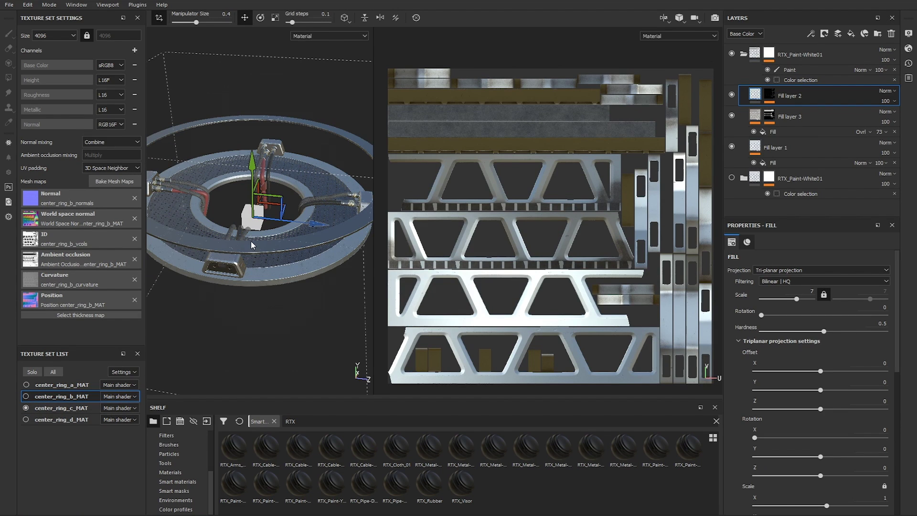
left_click_drag(249, 245, 263, 245, "alt")
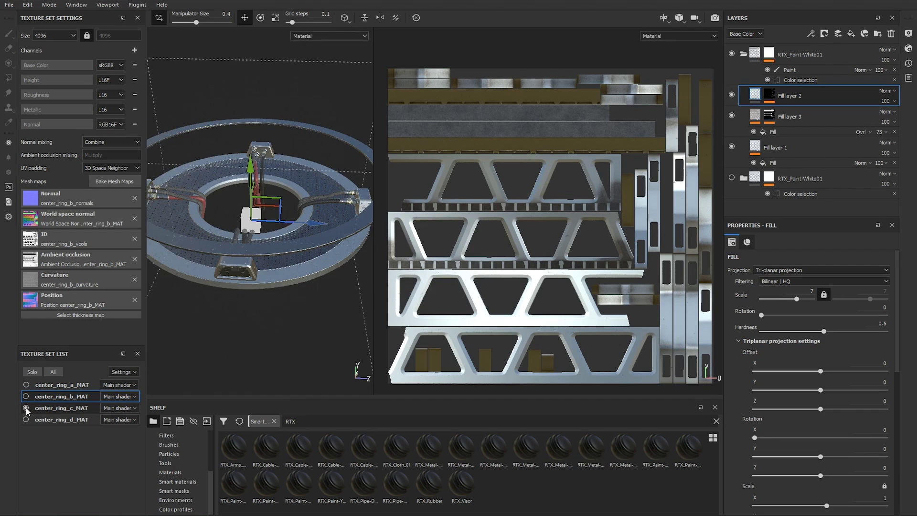
left_click(24, 419)
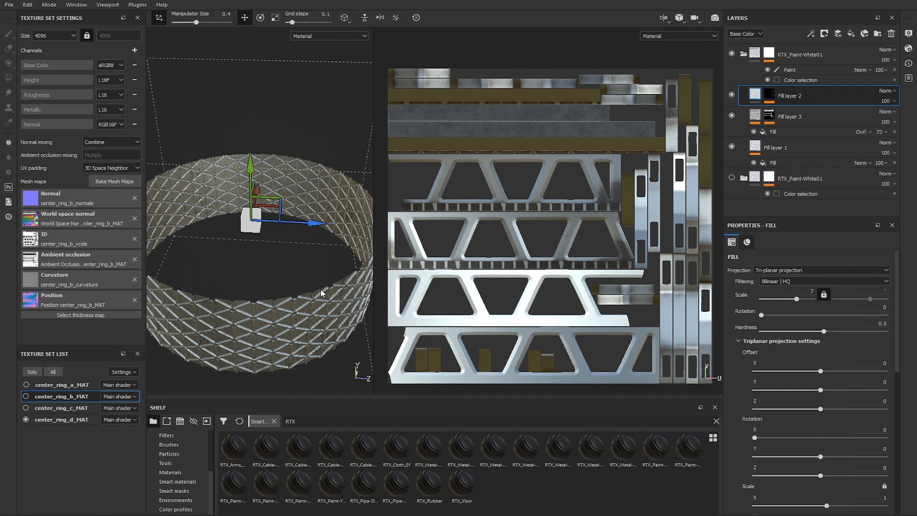
Step: Make all four center_ring texture sets visible in the 3D view
left_click(26, 405)
left_click(28, 397)
left_click(28, 386)
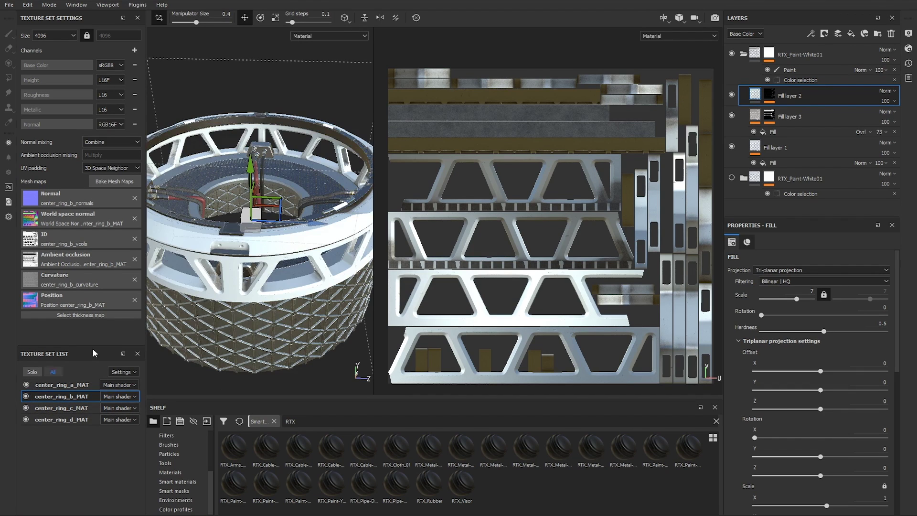
scroll(283, 271, "down", 3)
scroll(277, 271, "up", 4)
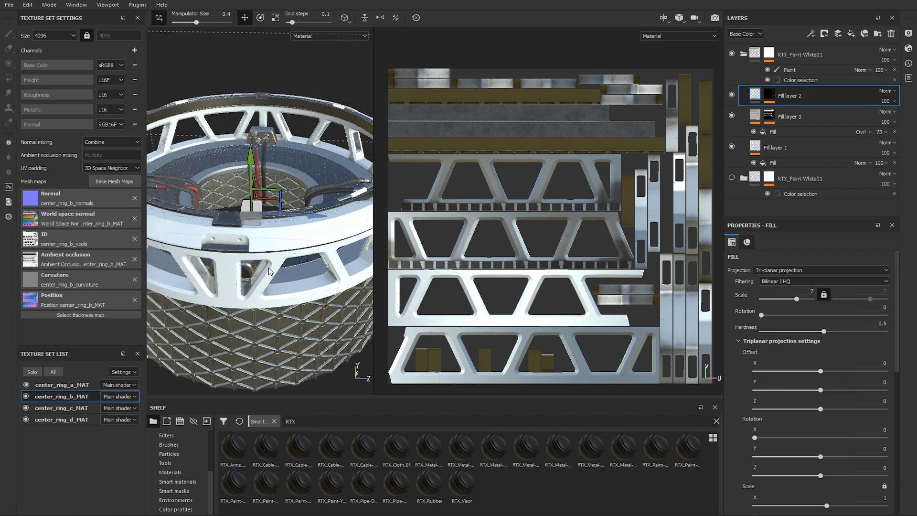
Step: Inspect the white truss frame, make center_ring_a_MAT the active texture set, and widen the 3D view
scroll(268, 268, "up", 6)
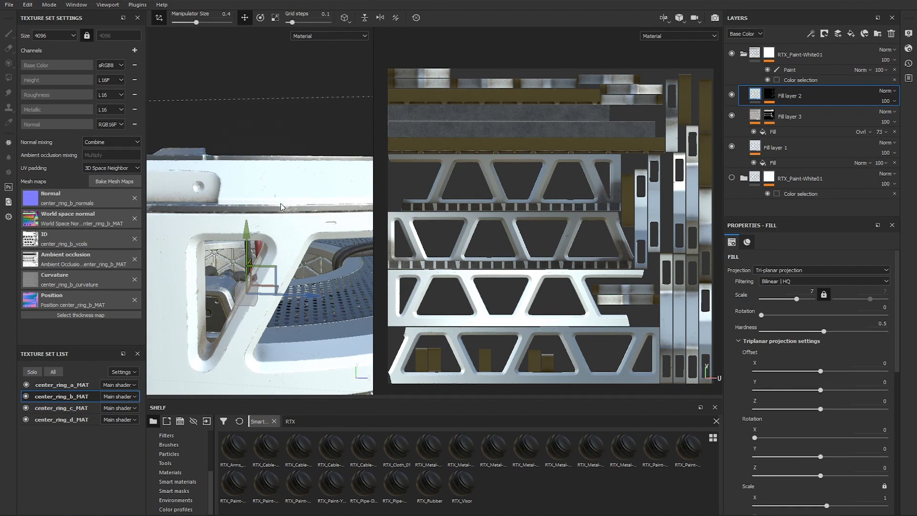
left_click_drag(221, 221, 279, 247, "alt")
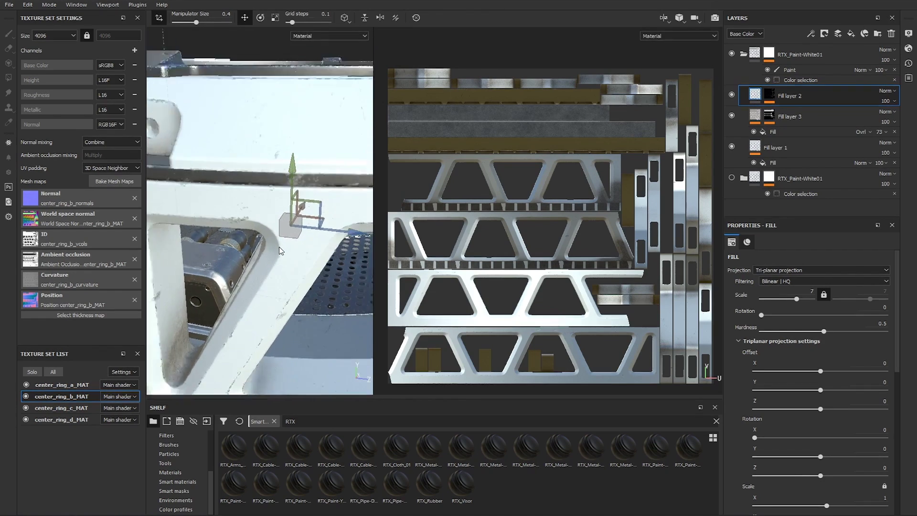
scroll(279, 247, "down", 10)
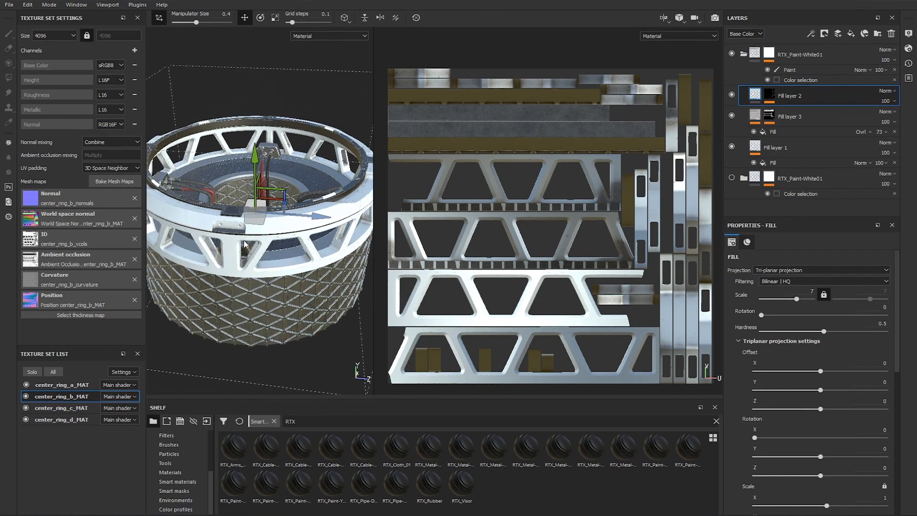
scroll(222, 224, "up", 2)
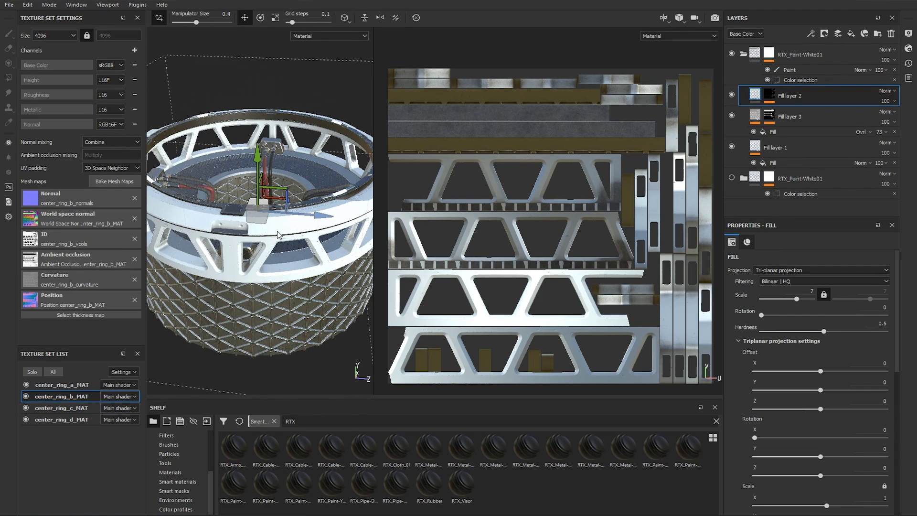
middle_click_drag(269, 248, 265, 259, "alt")
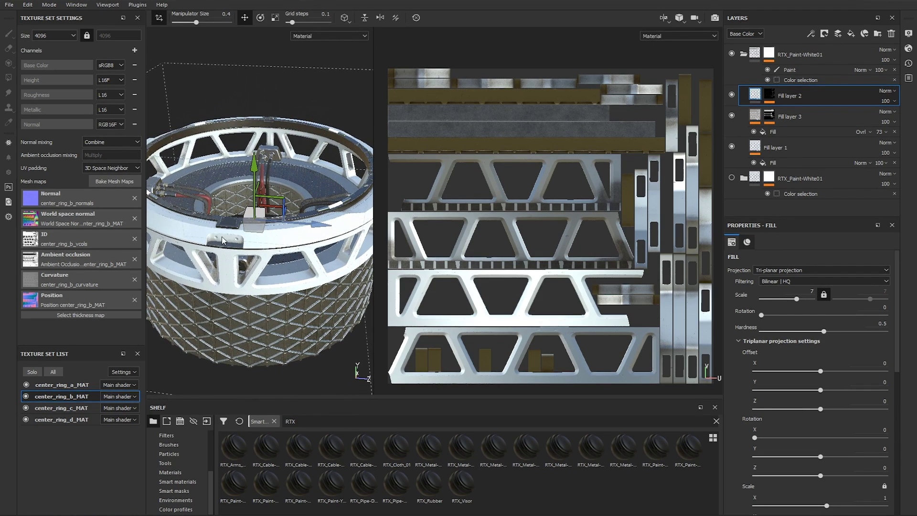
left_click(73, 386)
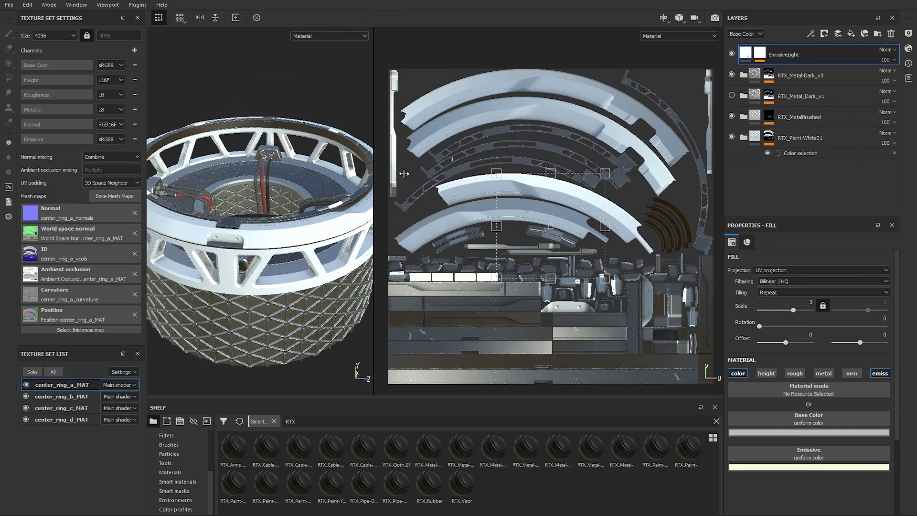
left_click_drag(374, 171, 547, 187)
scroll(365, 241, "down", 2)
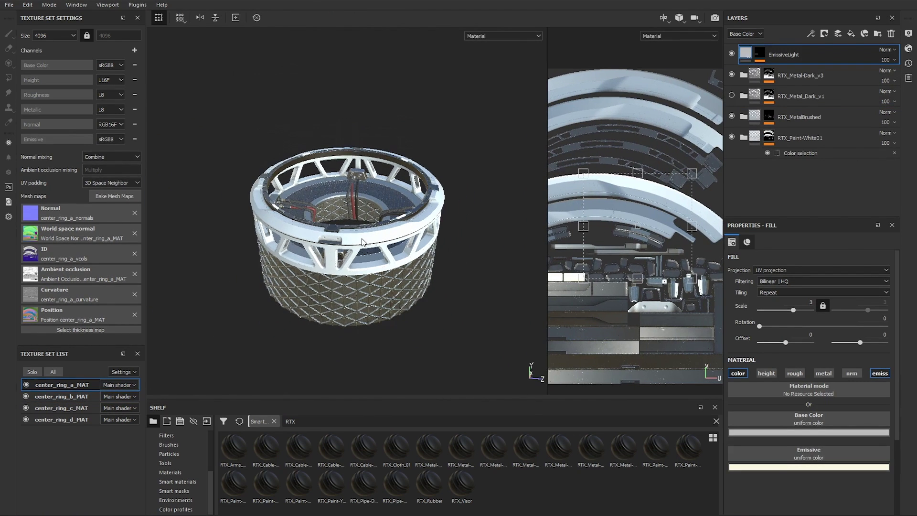
Step: Hide the center_ring_b_MAT, center_ring_c_MAT and center_ring_d_MAT geometry, leaving only the center_ring_a_MAT rim in the 3D view
scroll(365, 241, "up", 4)
left_click(26, 396)
left_click(25, 408)
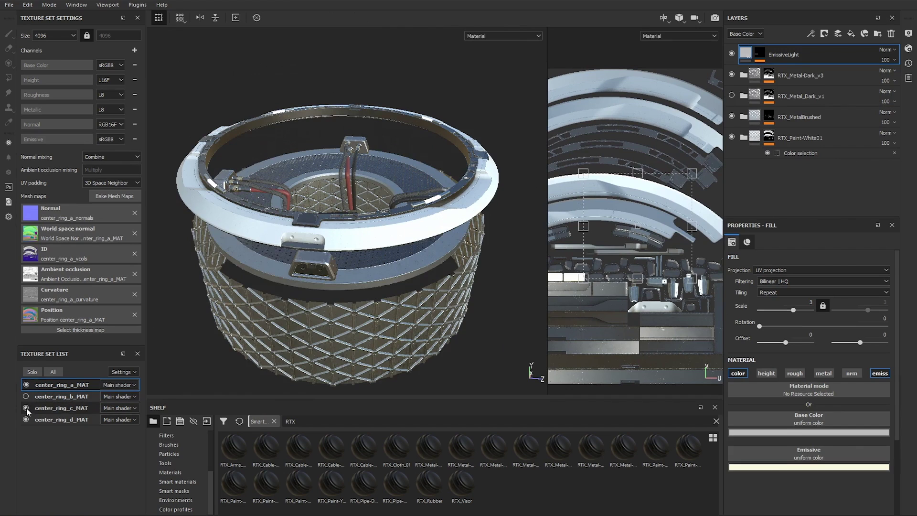
left_click(26, 420)
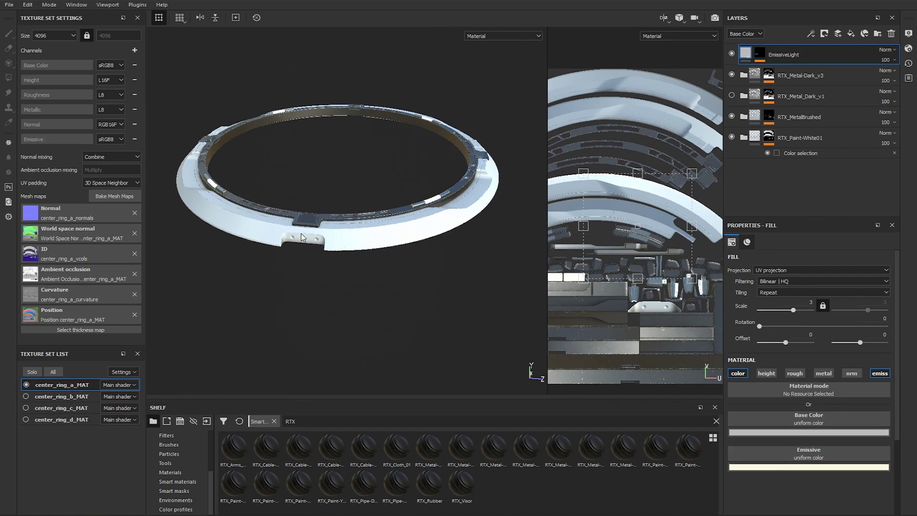
scroll(310, 239, "up", 3)
left_click_drag(330, 218, 306, 231, "alt")
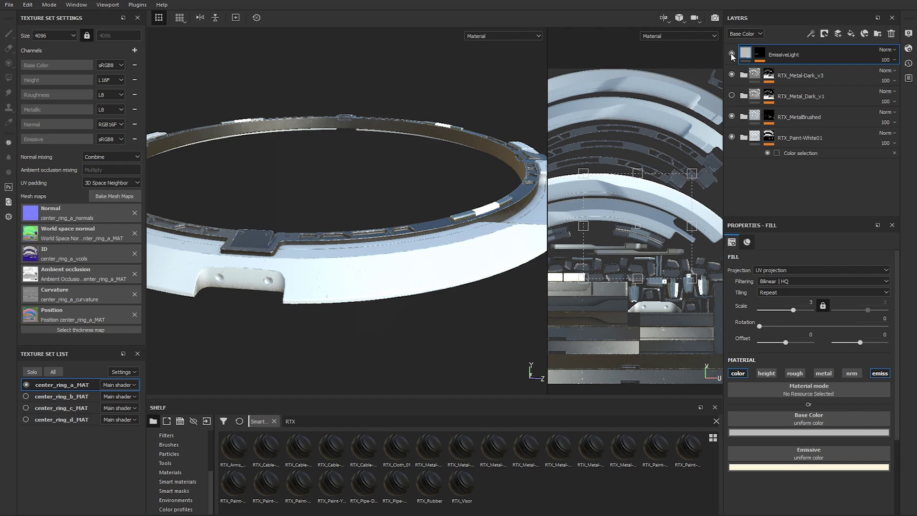
Step: Hide the EmissiveLight, RTX_MetalBrushed and RTX_Paint-White01 layers so only RTX_Metal-Dark_v3 is visible on the rim
left_click(732, 54)
left_click(731, 117)
left_click(732, 137)
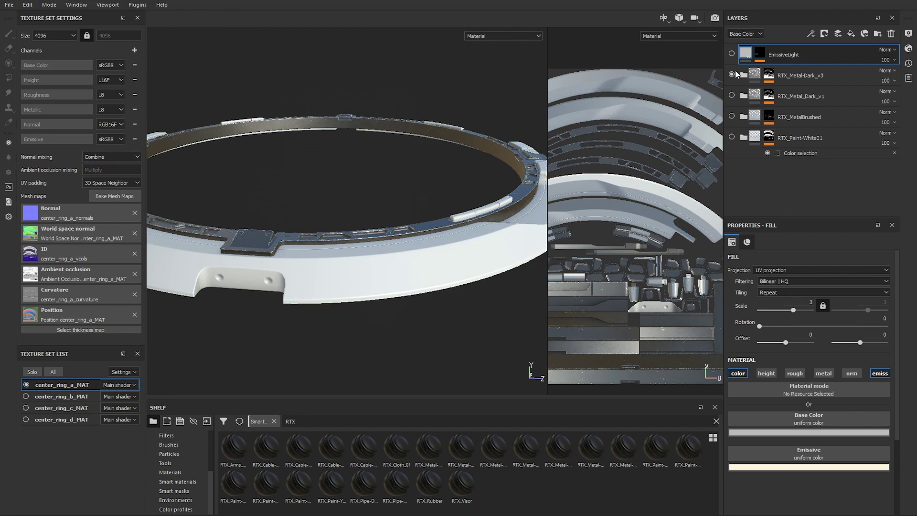
scroll(395, 197, "up", 5)
left_click_drag(394, 194, 448, 205, "alt")
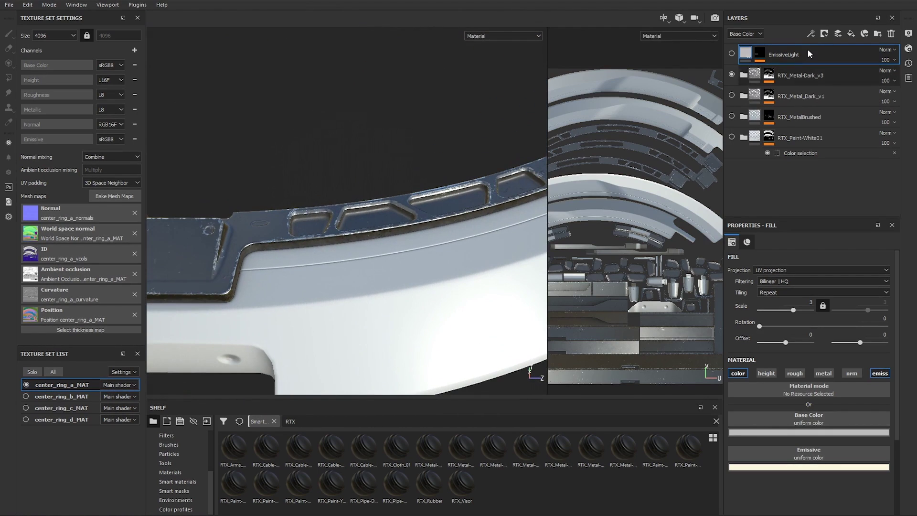
Step: Expand the RTX_Metal-Dark_v3 folder and select its DarkMetalBase fill layer for inspection
left_click(745, 75)
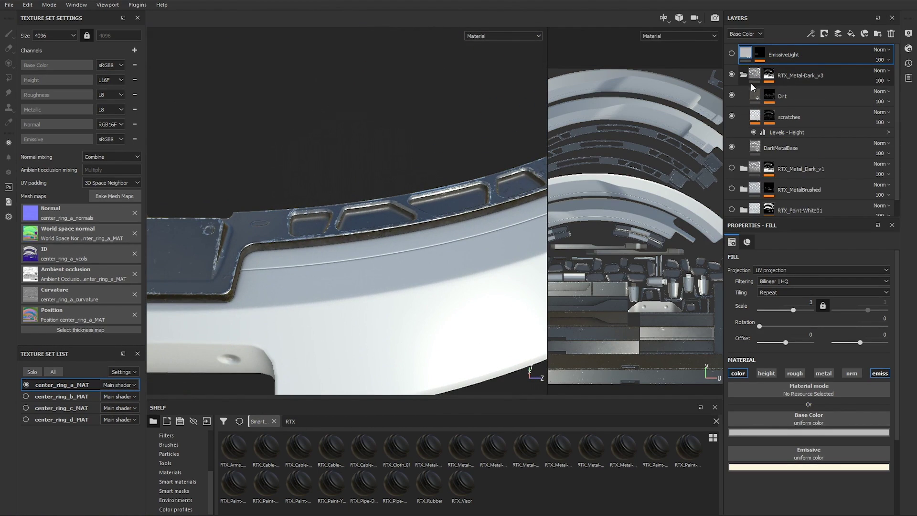
left_click(783, 149)
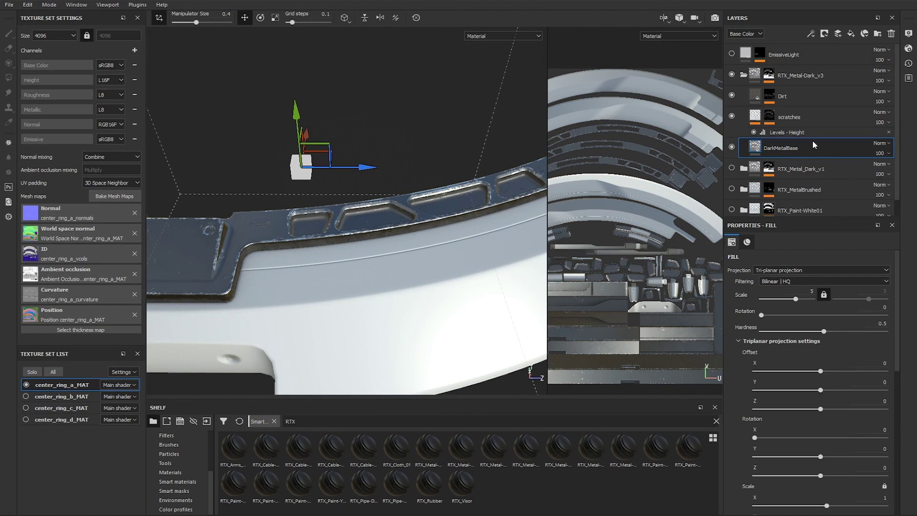
left_click_drag(429, 158, 410, 194, "alt")
Step: Select the scratches layer and switch its visibility off and on to compare the edge wear on the rim's raised plate
left_click(789, 117)
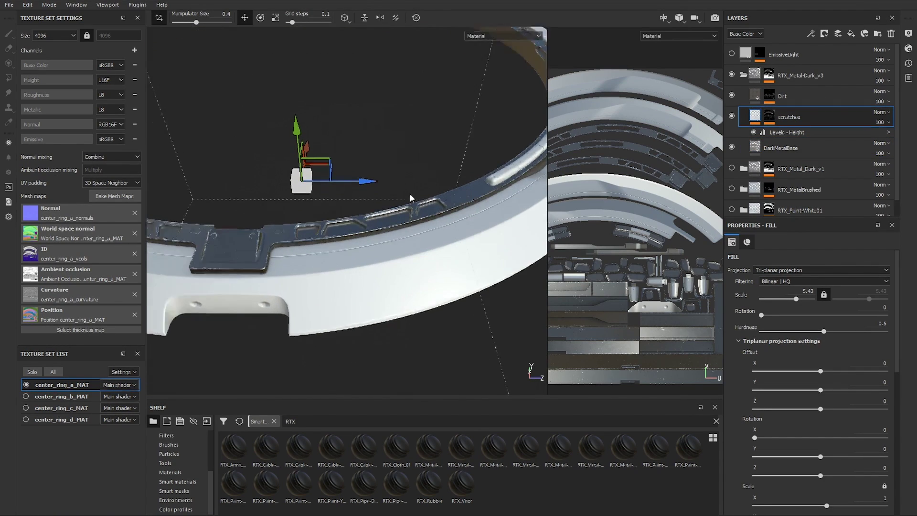
left_click(731, 116)
left_click(731, 116)
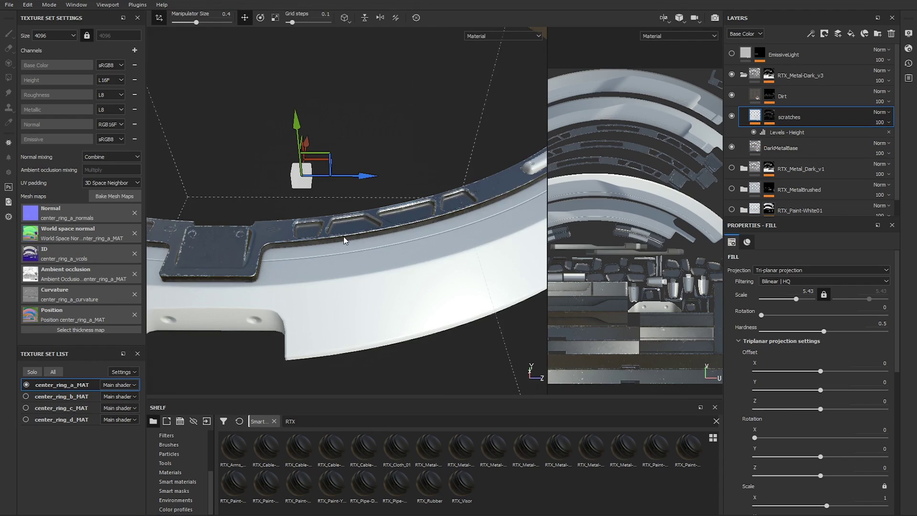
left_click_drag(343, 237, 573, 163, "alt")
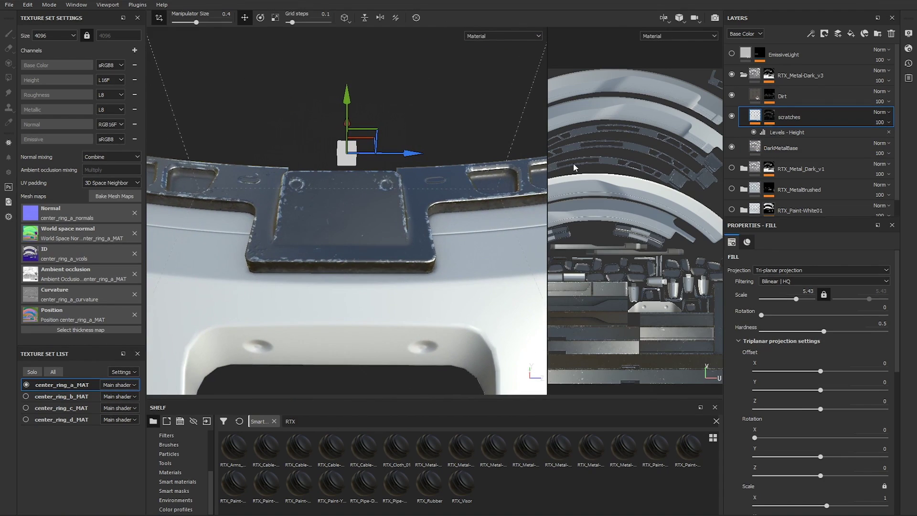
left_click(732, 117)
left_click(732, 117)
left_click(731, 117)
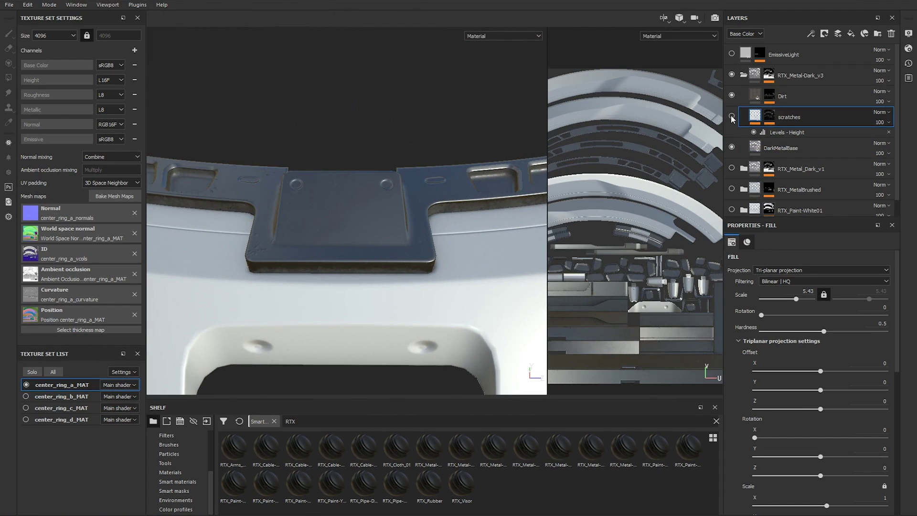
left_click(732, 117)
Step: Switch the Dirt layer's visibility off and on to compare its effect on the dark metal plate up close
left_click(732, 96)
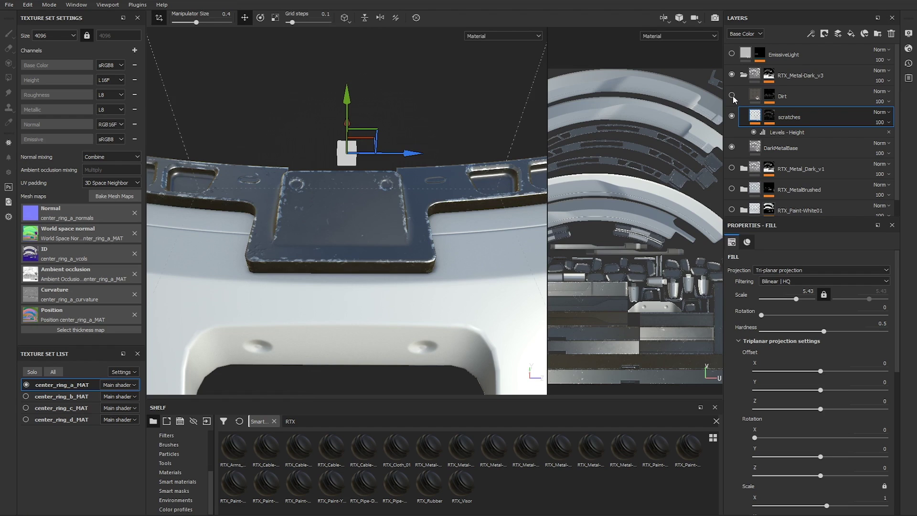
left_click(732, 96)
mouse_move(430, 143)
left_mouse_down("alt")
mouse_move(436, 137)
mouse_move(422, 171)
mouse_move(427, 139)
mouse_move(402, 142)
mouse_move(416, 139)
left_mouse_up("alt")
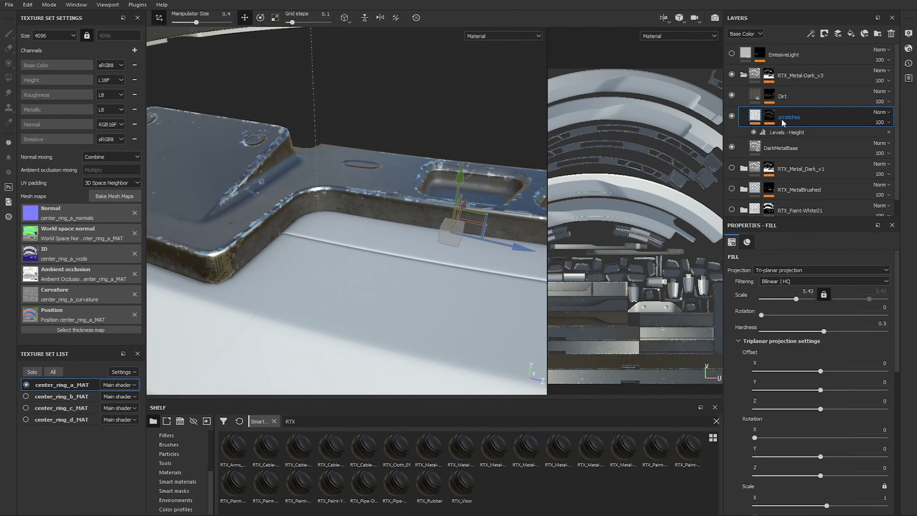
left_click(731, 95)
left_click(732, 95)
left_click(732, 95)
left_click(732, 95)
left_click_drag(354, 143, 408, 110, "alt")
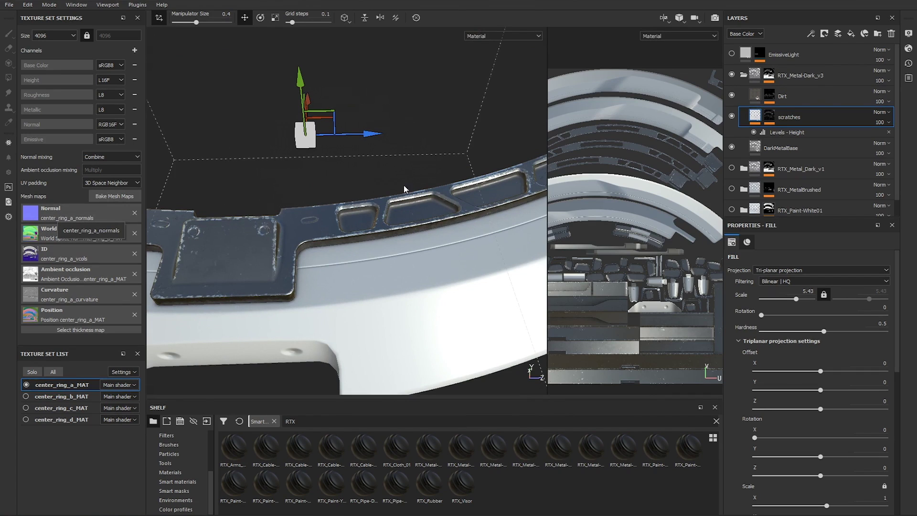
Step: Collapse the RTX_Metal-Dark_v3 folder and examine the dark metal along the rim from different angles
left_click(744, 75)
scroll(321, 235, "down", 5)
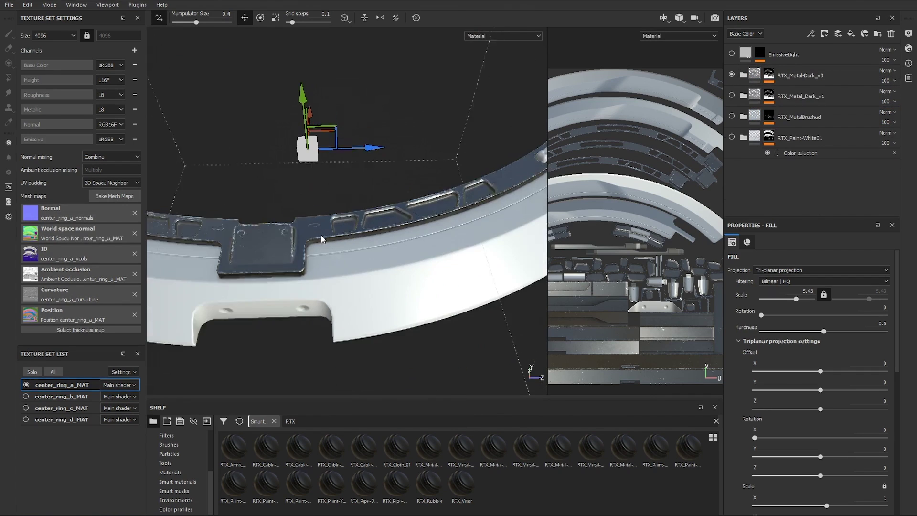
left_click_drag(321, 235, 390, 309, "alt")
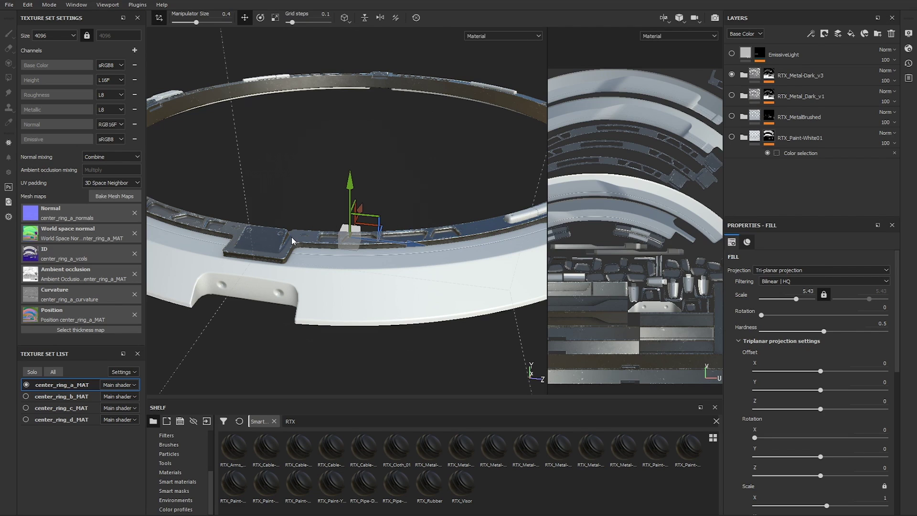
left_click_drag(291, 237, 282, 190, "alt")
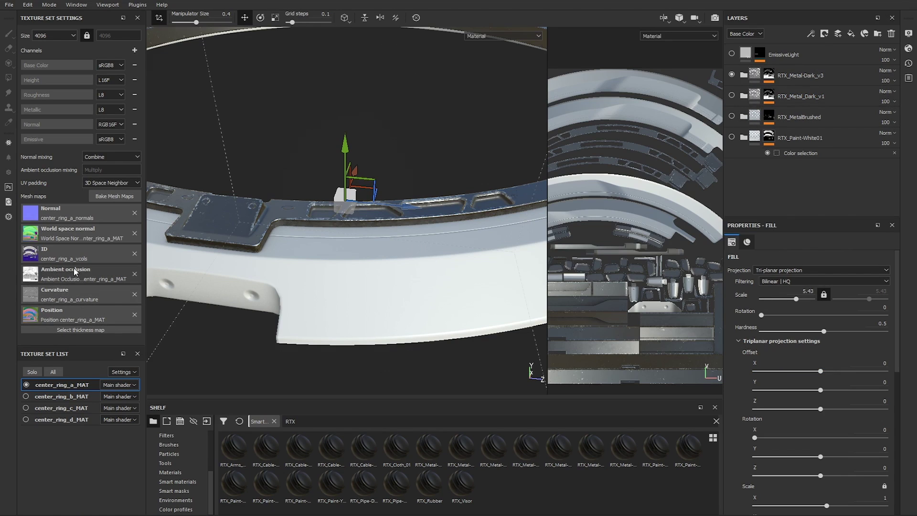
Step: Collapse the triplanar projection settings to expose the iron_rough material parameters, and inspect the rim's dark plate
left_click(738, 340)
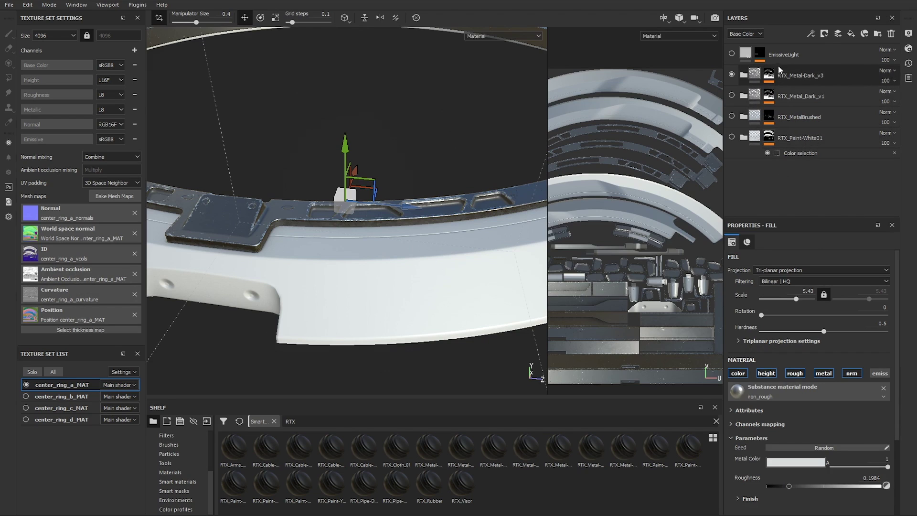
left_click_drag(442, 181, 349, 236, "alt")
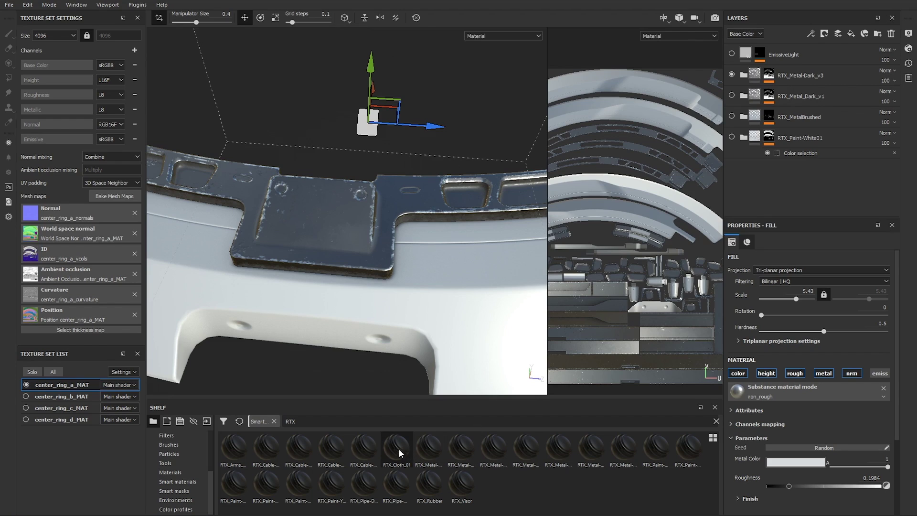
mouse_move(432, 446)
left_click_drag(419, 200, 430, 159, "alt")
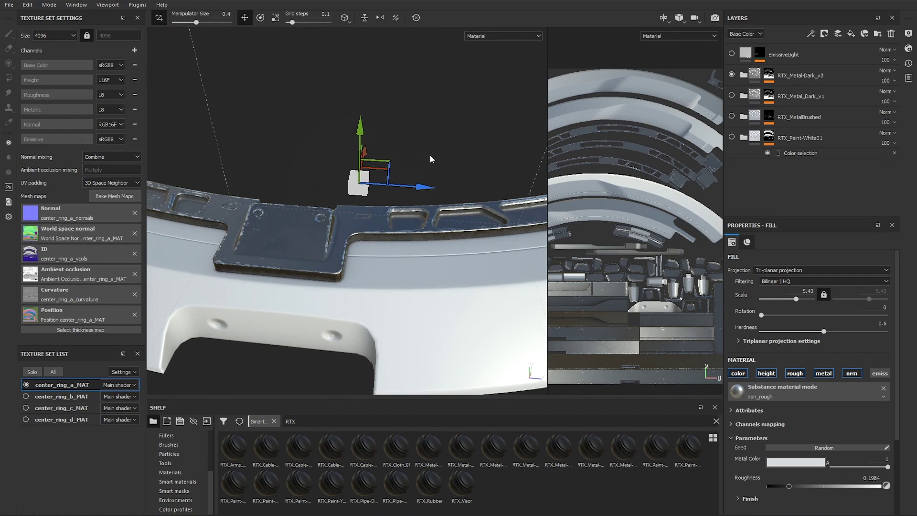
left_click_drag(430, 160, 450, 119, "alt")
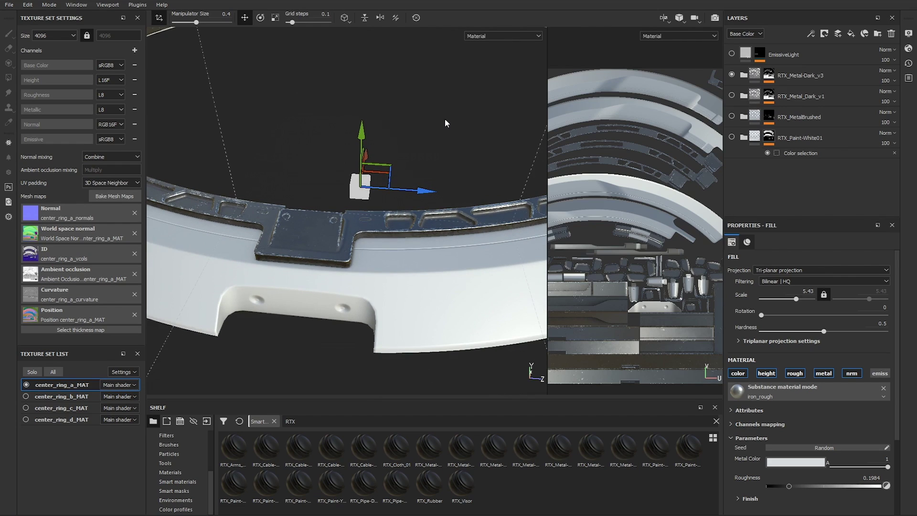
left_click(439, 123)
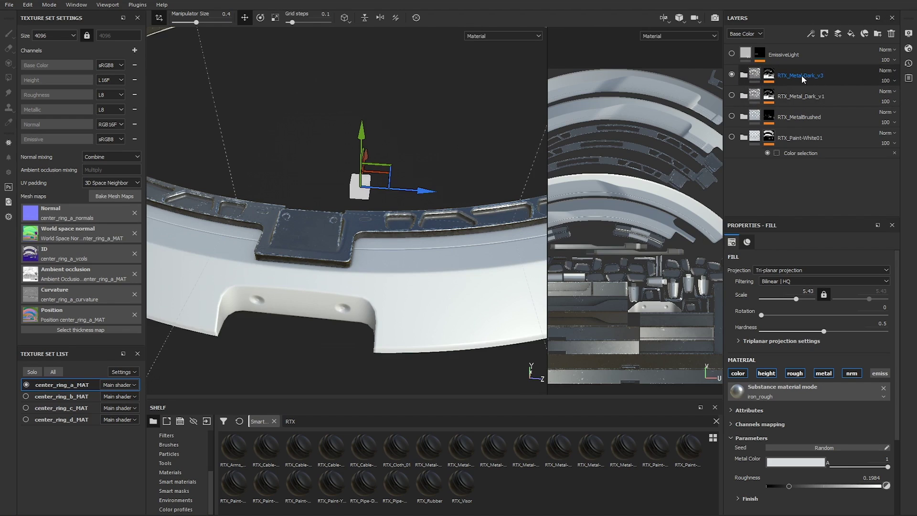
Step: Hide RTX_Metal-Dark_v3, show RTX_Metal_Dark_v1 in its place, and examine that metal on the plate up close
left_click(733, 74)
left_click(733, 74)
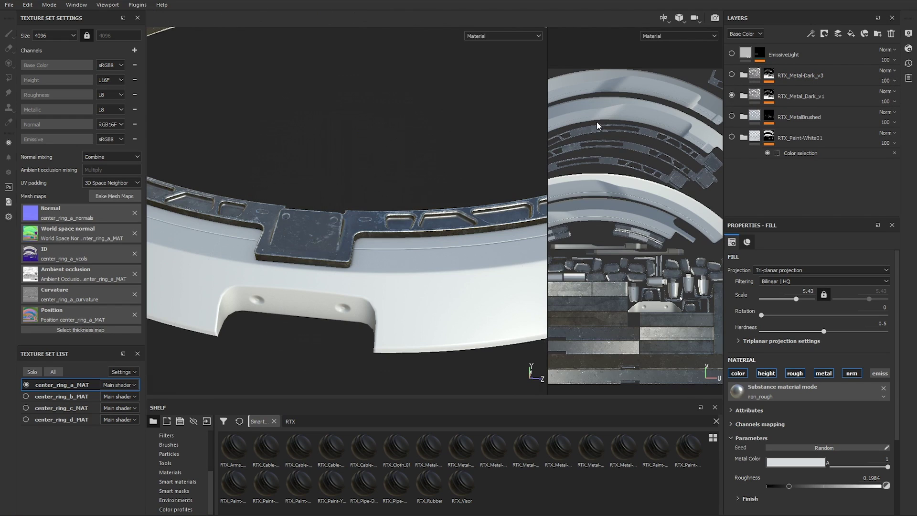
scroll(333, 235, "up", 5)
left_click_drag(396, 207, 368, 164, "alt")
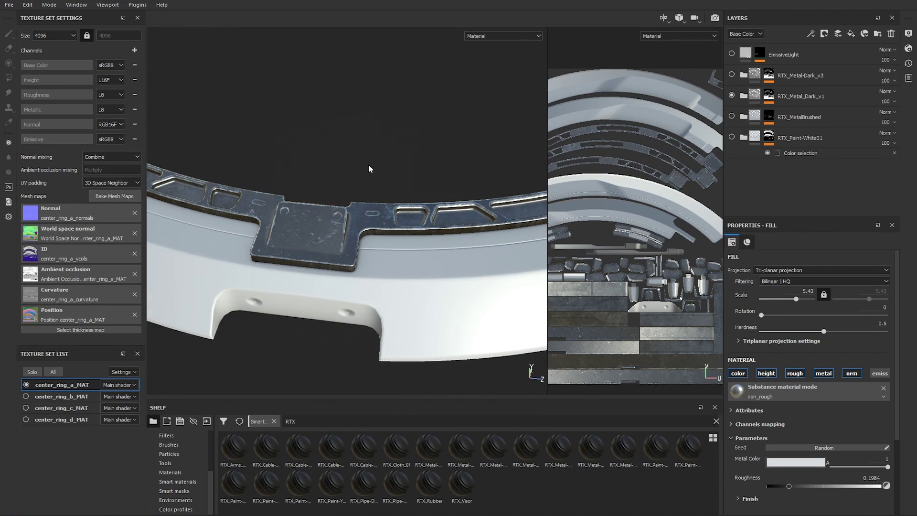
left_click_drag(333, 194, 399, 151, "alt")
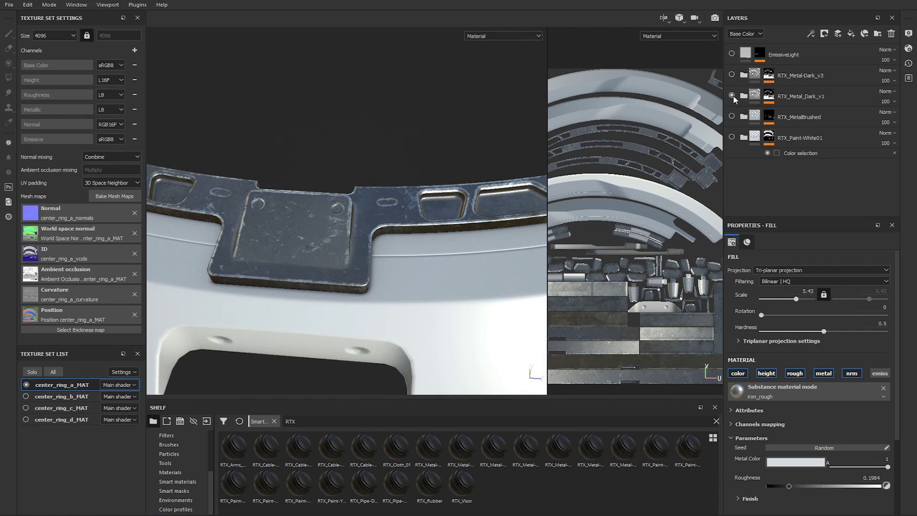
Step: Hide RTX_Metal_Dark_v1 and show RTX_Metal-Dark_v3 again to compare the two dark metals on the rim
left_click(731, 95)
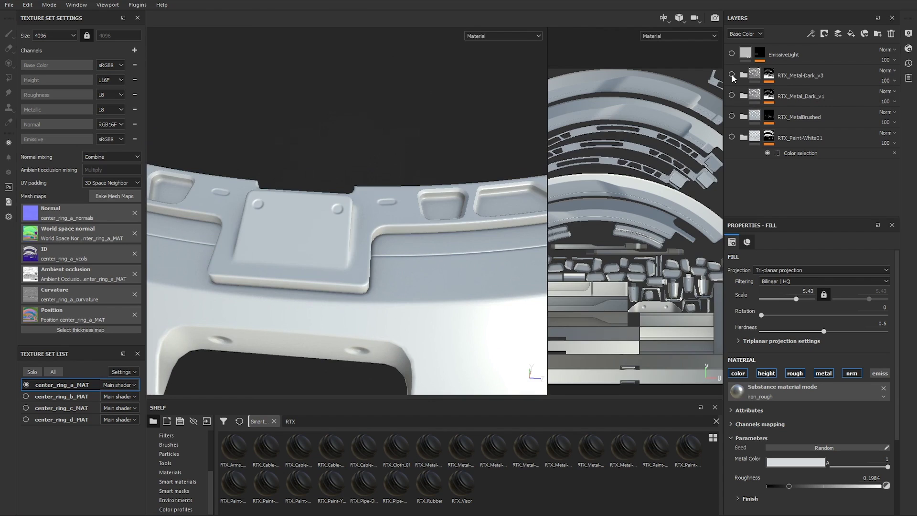
left_click(731, 75)
scroll(435, 195, "down", 3)
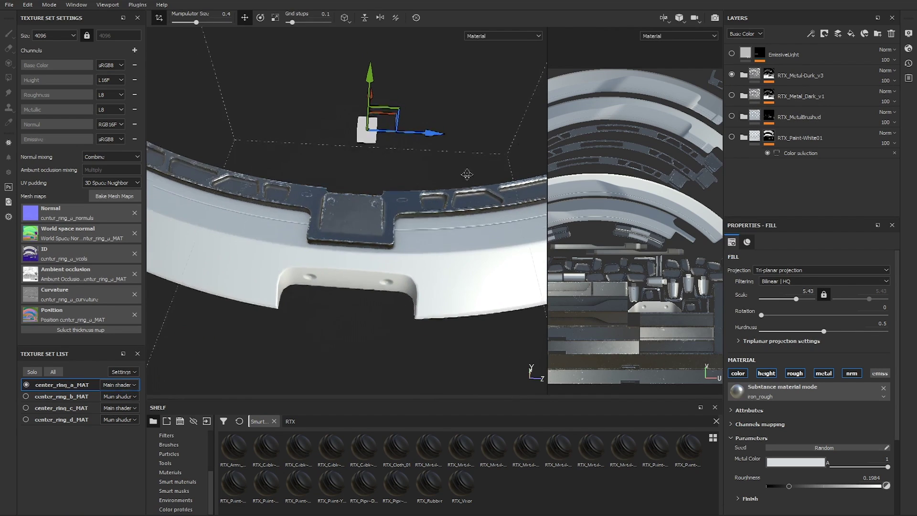
left_click_drag(435, 195, 374, 172, "alt")
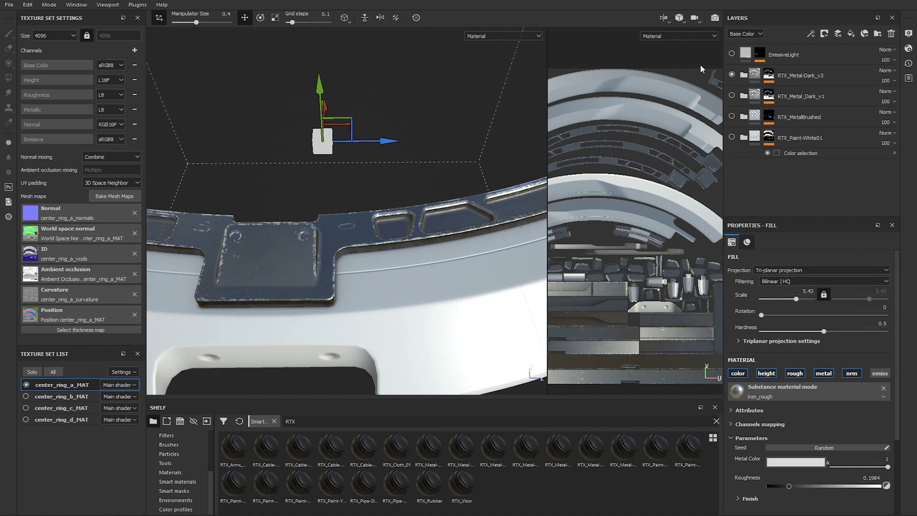
Step: Hide RTX_Metal-Dark_v3 and add a new empty folder directly above it in the layer stack
left_click(732, 74)
left_click(802, 79)
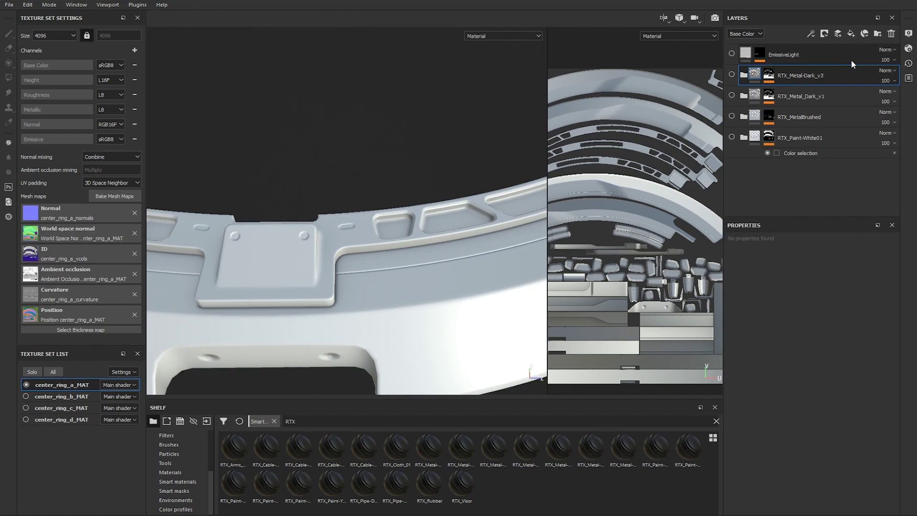
left_click(878, 35)
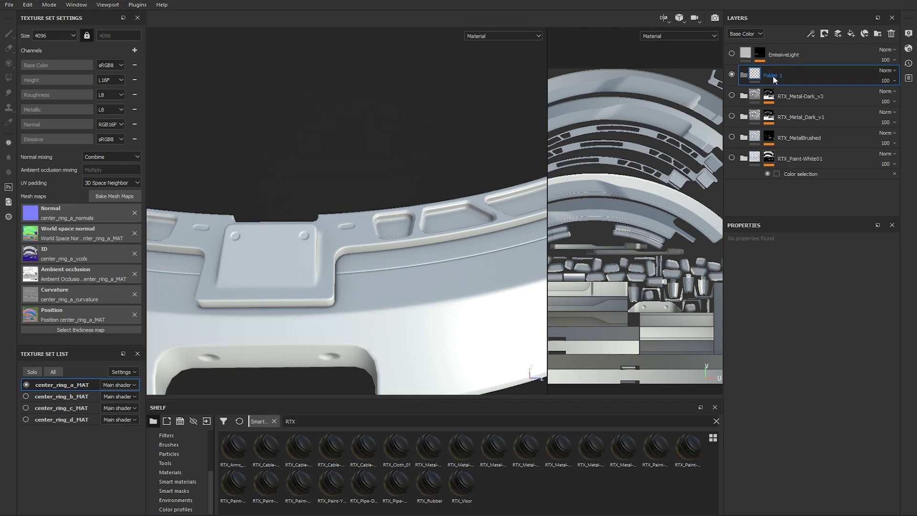
Step: Expand RTX_Metal-Dark_v3 to review its layers and bring up its option for creating a smart material
left_click(743, 97)
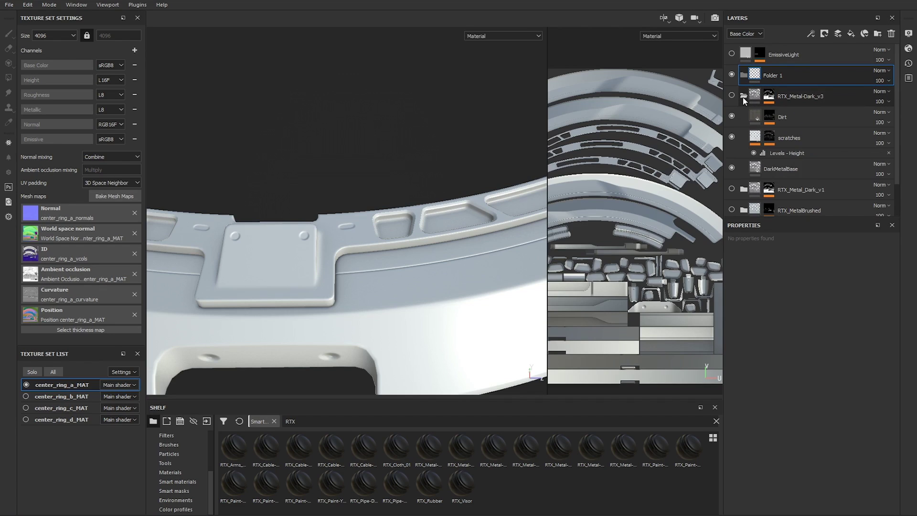
left_click(797, 97)
right_click(793, 96)
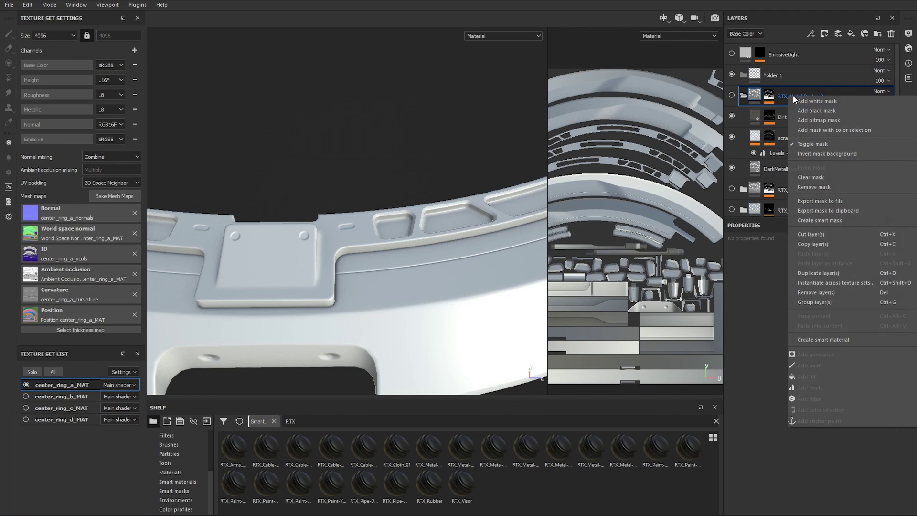
left_click(835, 339)
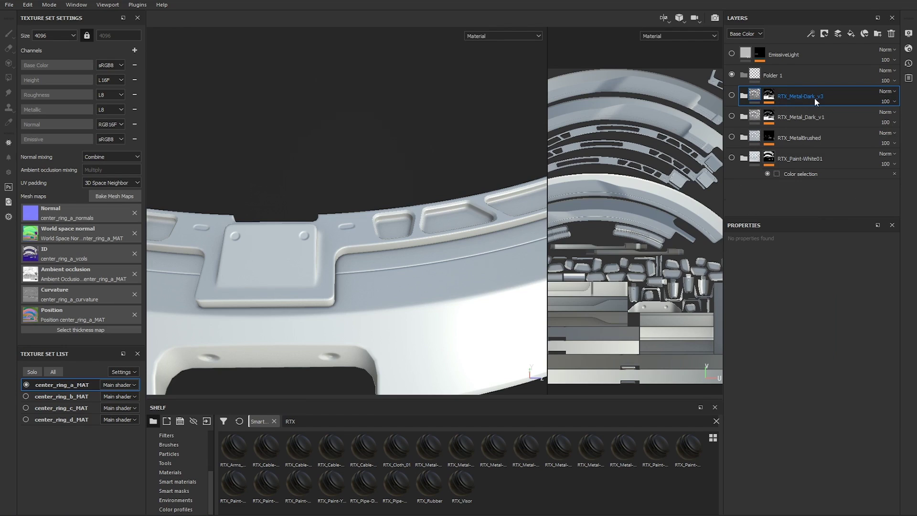
Step: List the shelf's smart materials and search them for RTX
left_click(176, 482)
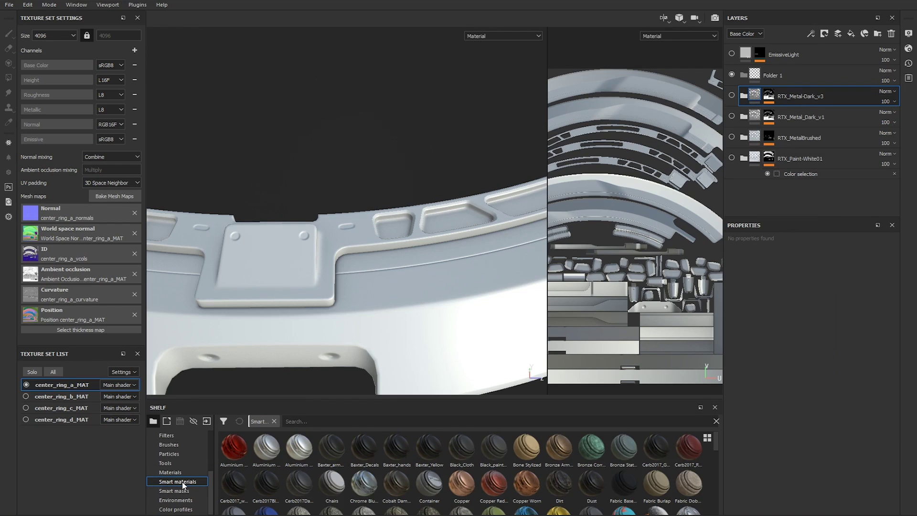
left_click(307, 421)
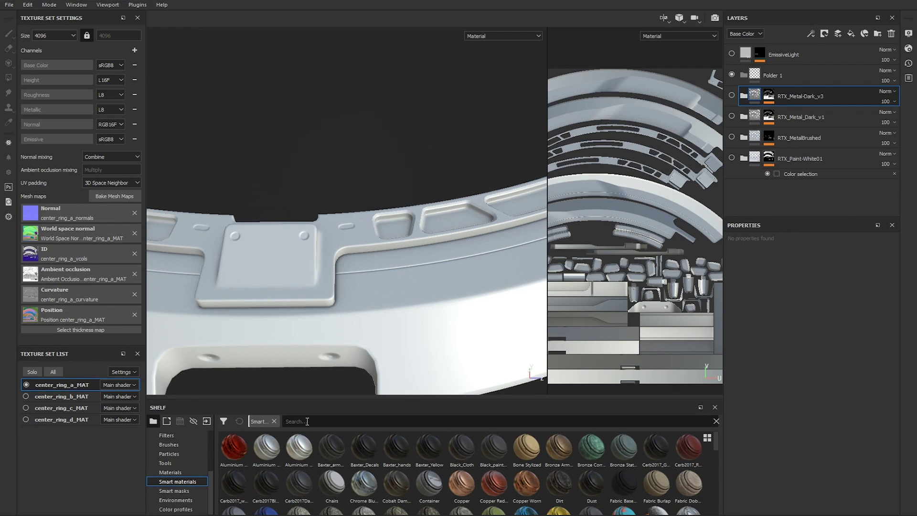
type("RTX")
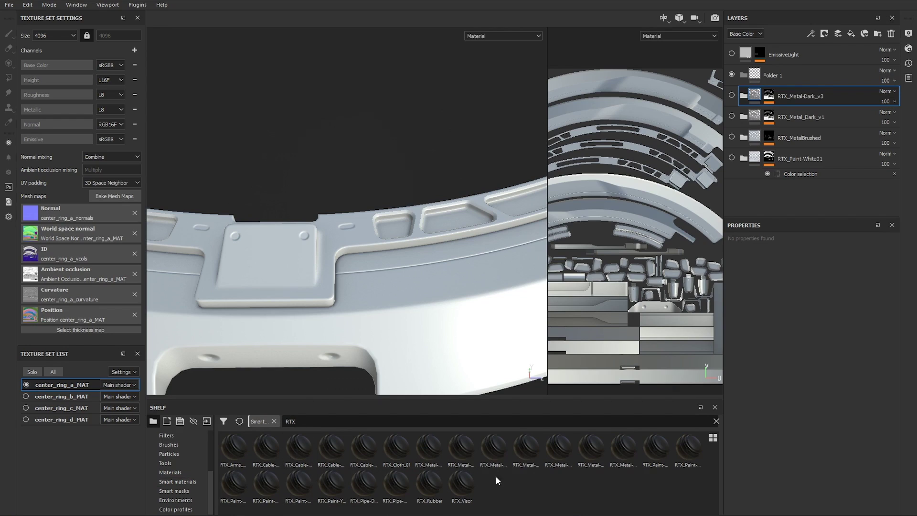
Step: Rename the new folder above RTX_Metal-Dark_v3 as RTX_MetalDark-BEST
double_click(776, 73)
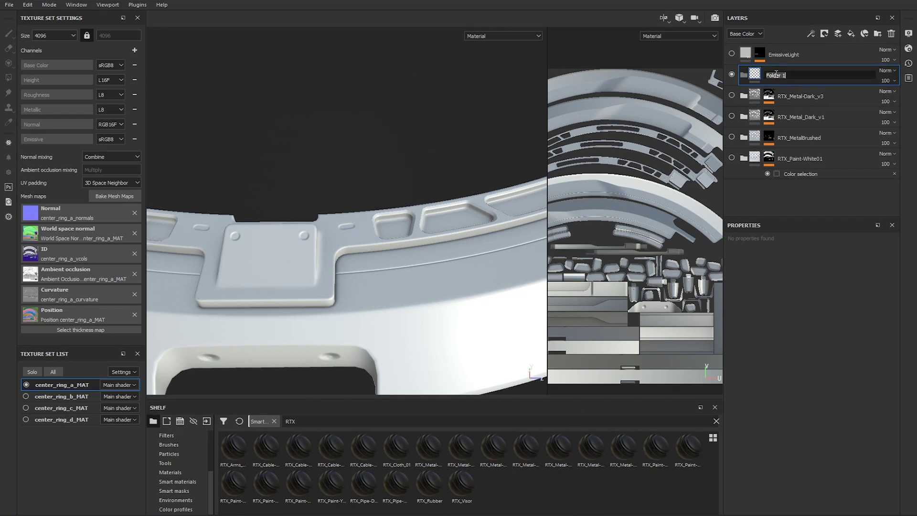
type("RTX_MetalDark-BEST")
double_click(802, 75)
left_click(801, 75)
type("-")
key("Return")
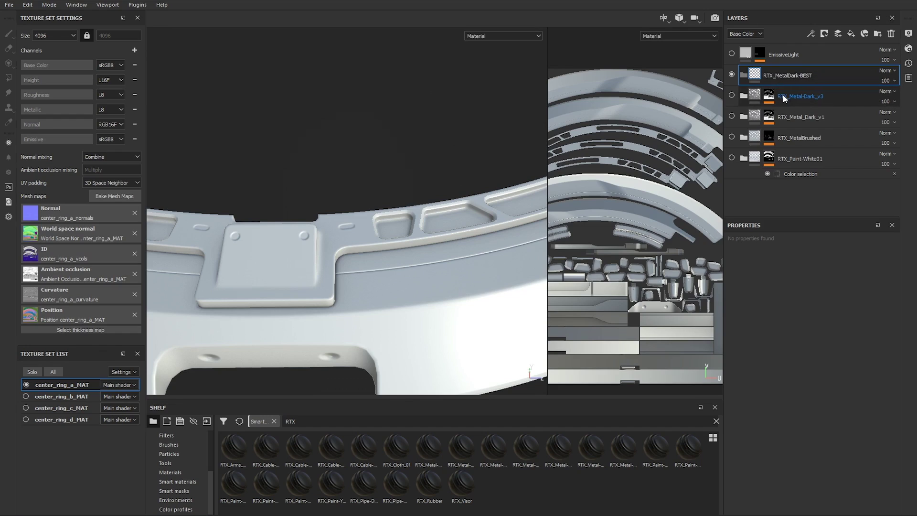
Step: Add a fill layer and place it inside the RTX_MetalDark-BEST folder
left_click(784, 96)
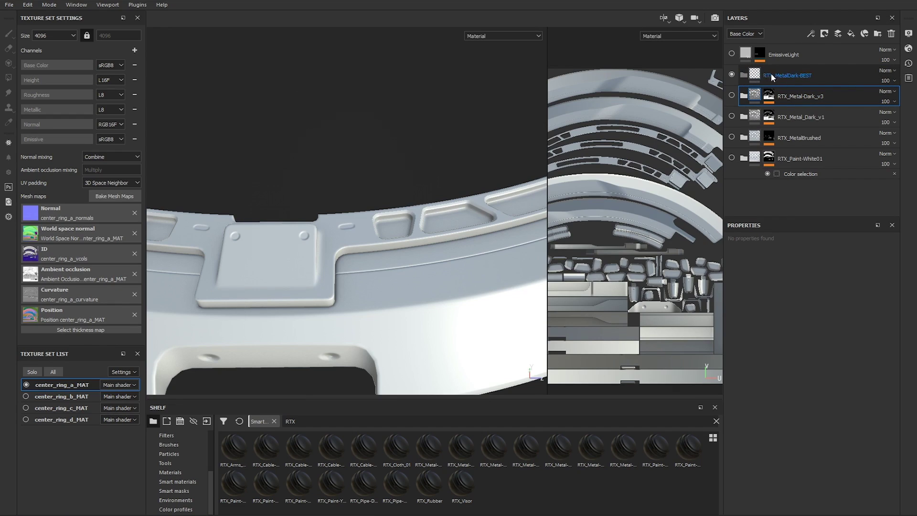
left_click(787, 79)
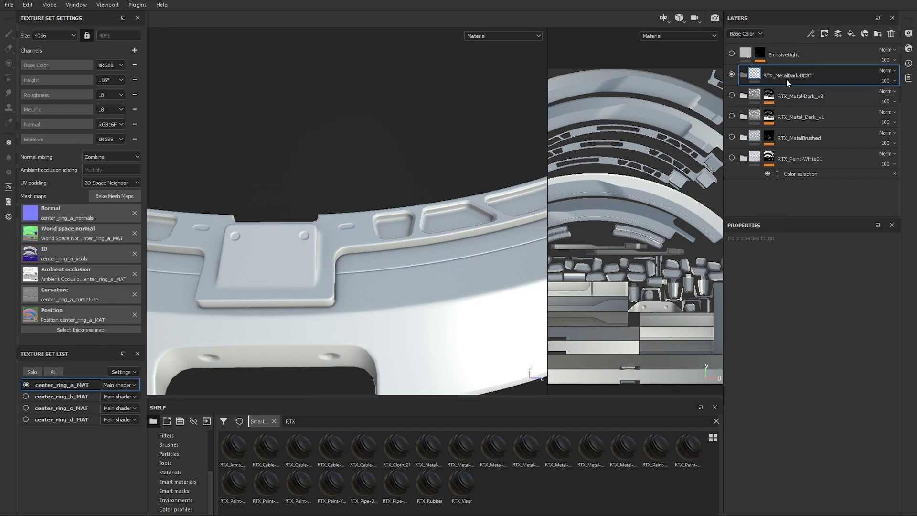
left_click(850, 34)
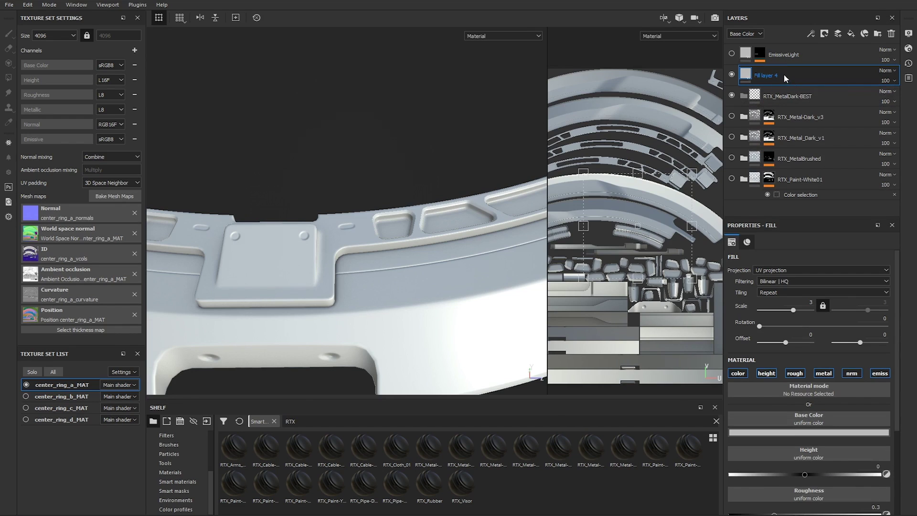
left_click_drag(783, 74, 781, 92)
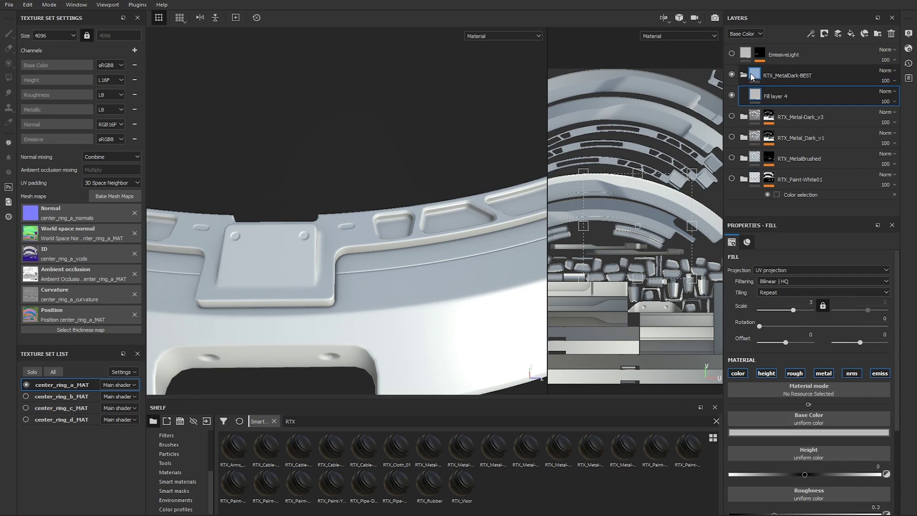
scroll(814, 367, "down", 2)
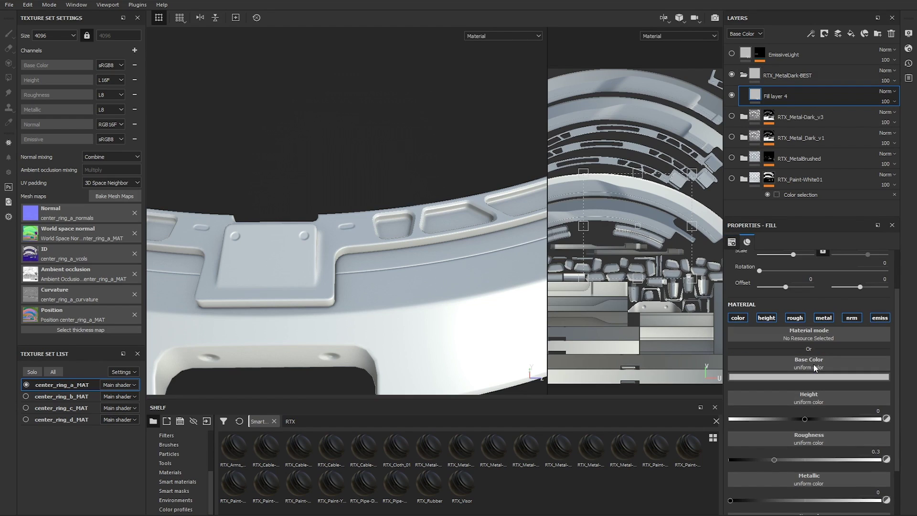
Step: Set the base color of the fill layer in the RTX_MetalDark-BEST folder to white
left_click(789, 76)
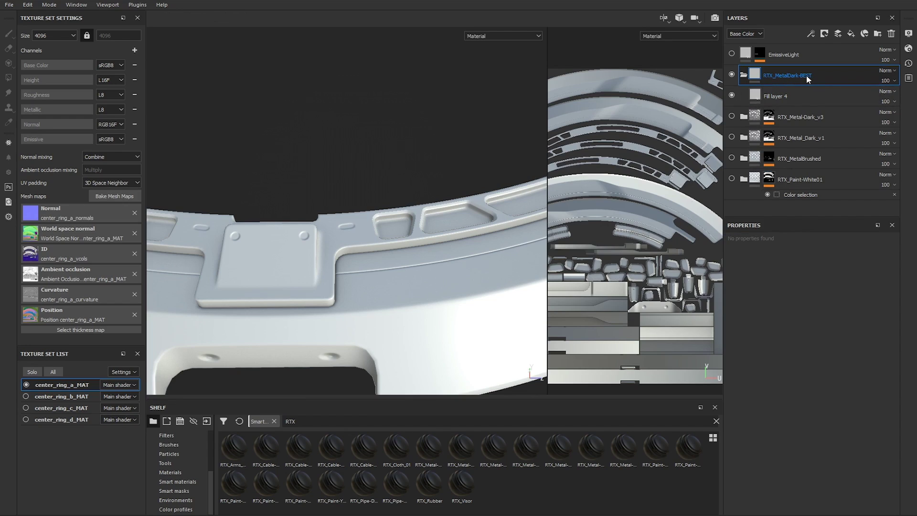
left_click(785, 96)
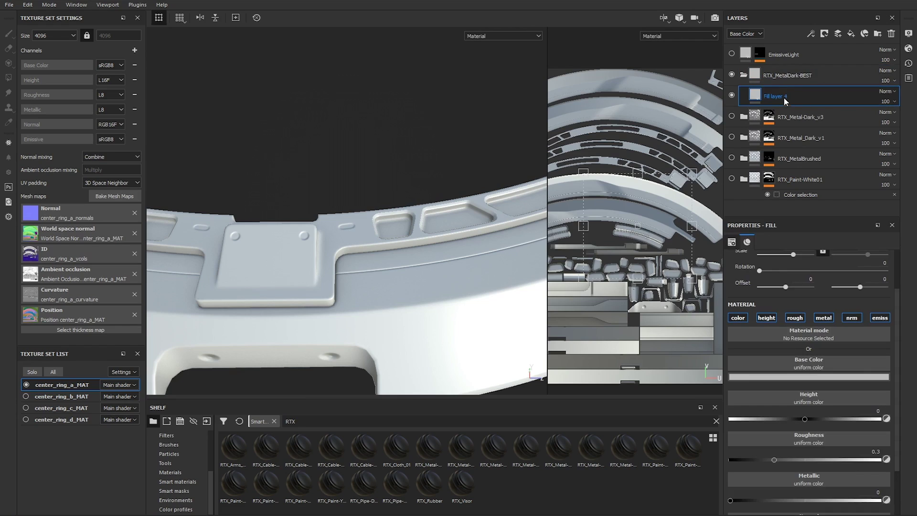
left_click(805, 73)
scroll(373, 218, "down", 3)
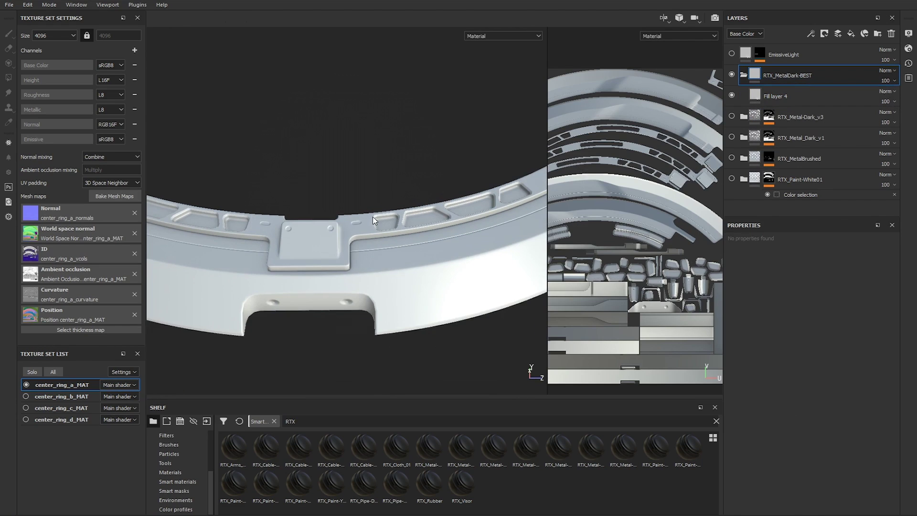
left_click(778, 96)
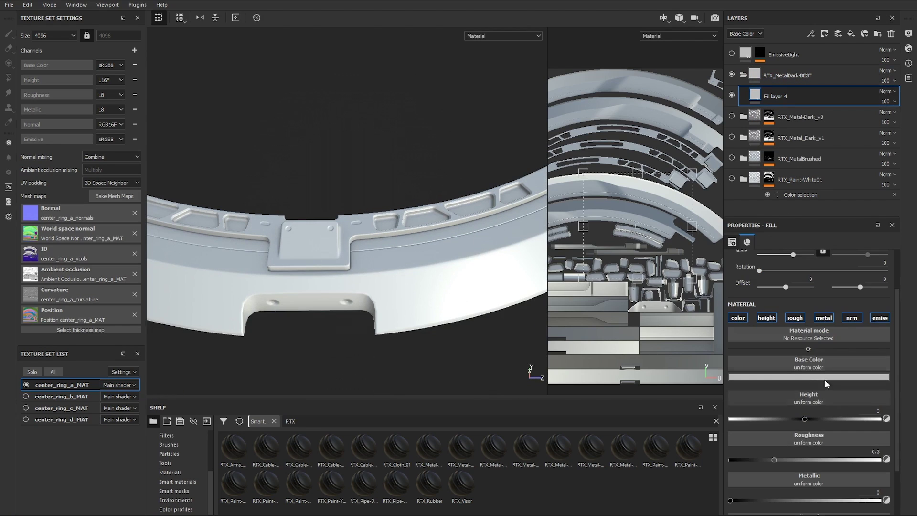
left_click(801, 377)
left_click(820, 444)
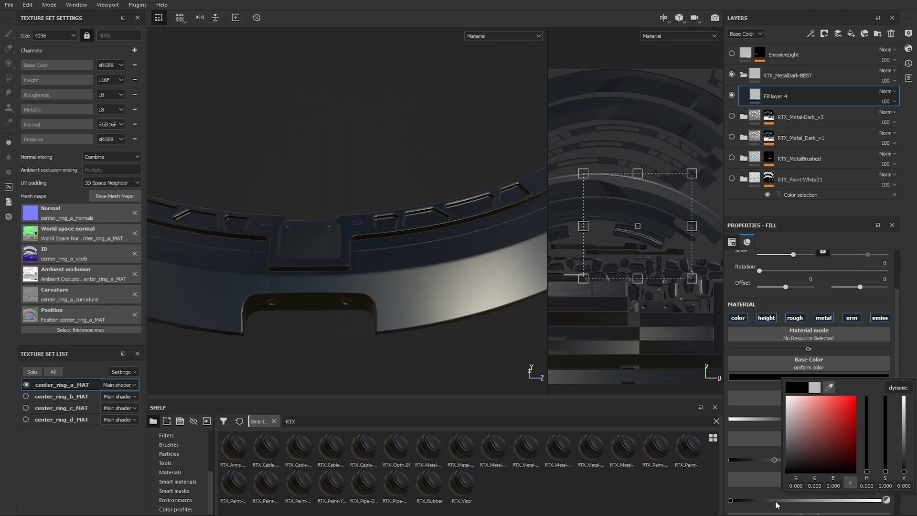
left_click_drag(837, 424, 763, 382)
Step: Mask the RTX_MetalDark-BEST folder with a color selection, picking the purple ID color of the ring's inner rim
left_click(793, 73)
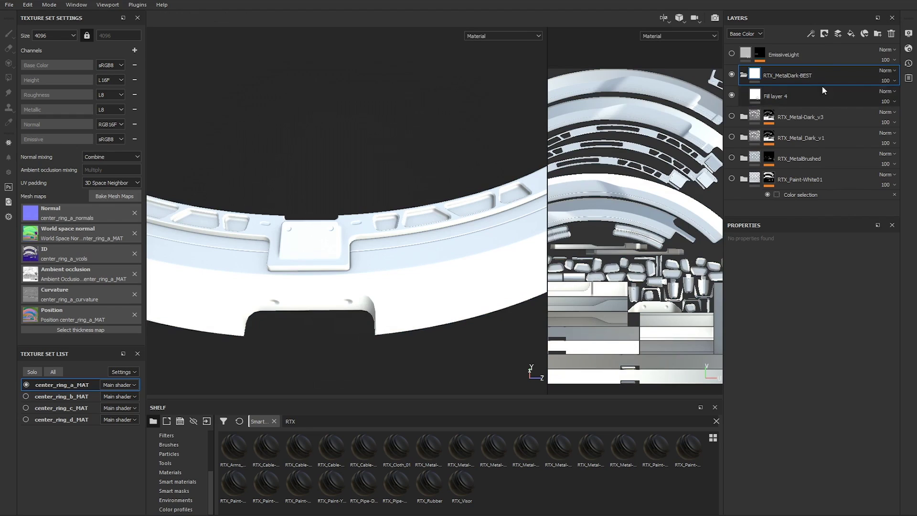
left_click(824, 34)
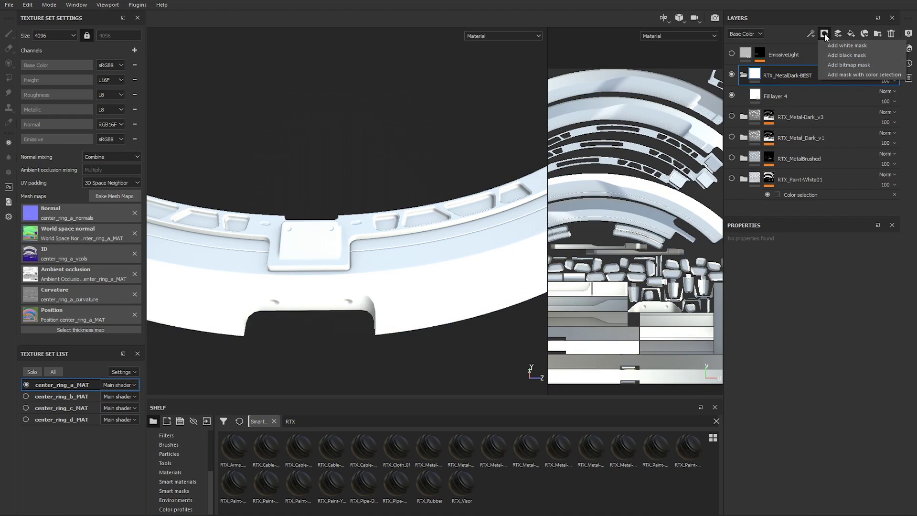
left_click(874, 76)
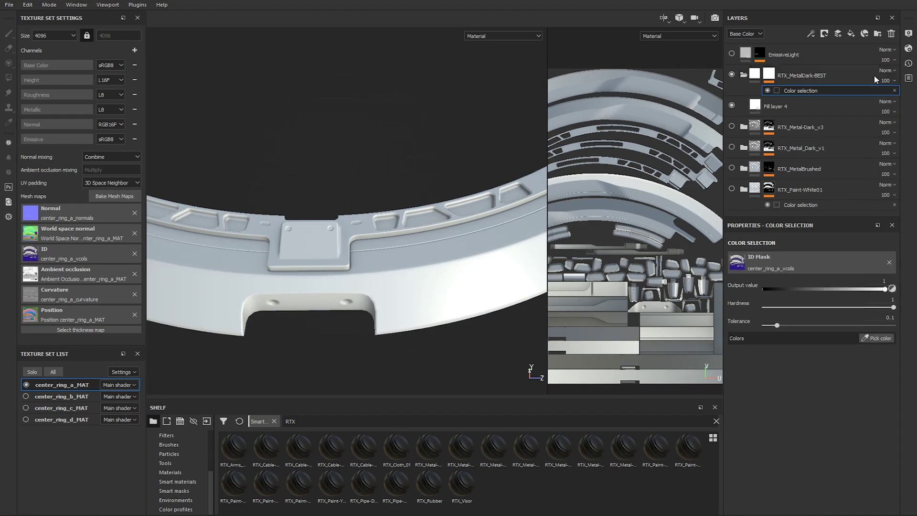
left_click(874, 335)
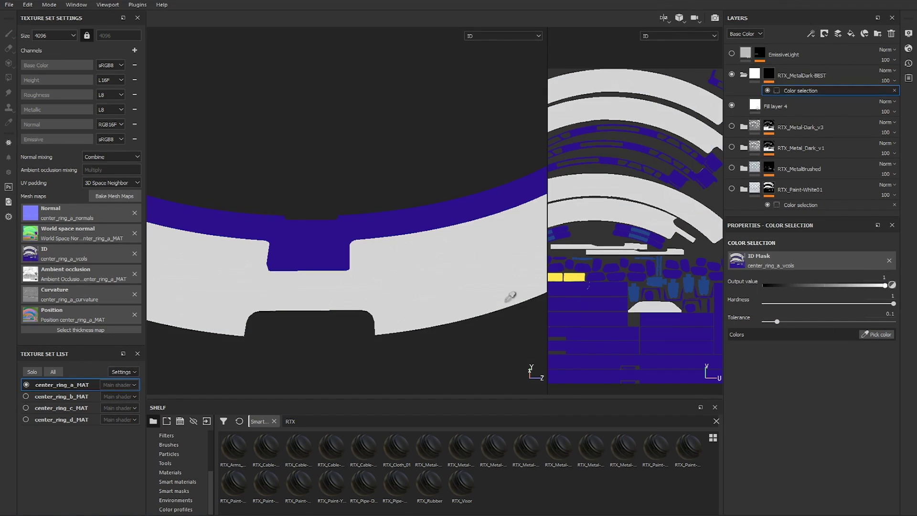
scroll(330, 252, "down", 6)
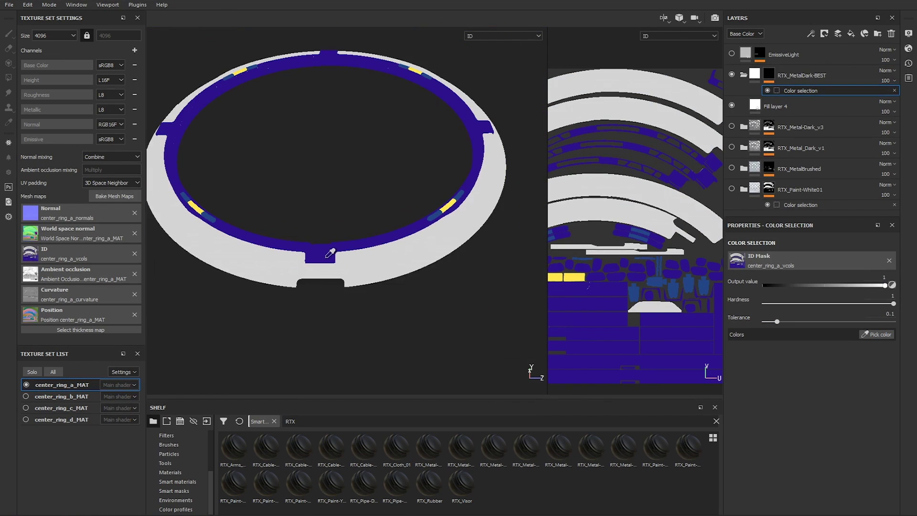
scroll(334, 240, "up", 2)
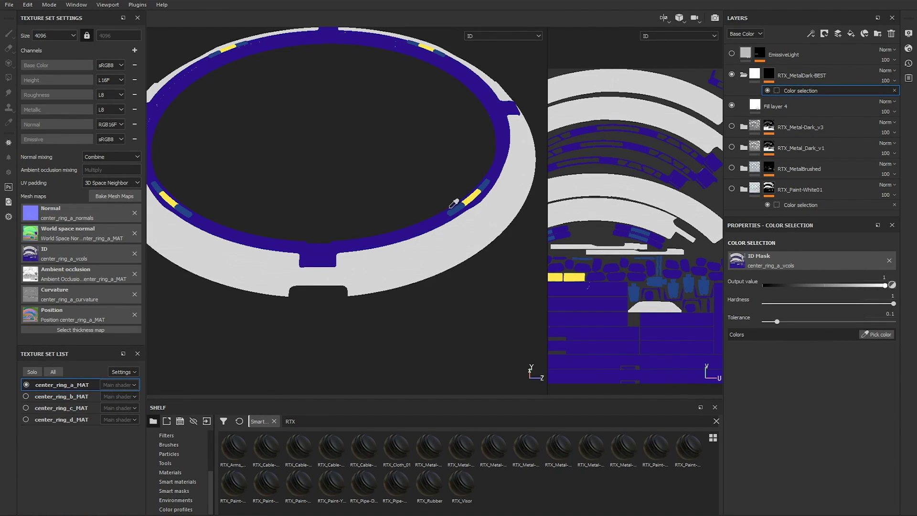
left_click(382, 239)
scroll(371, 262, "up", 5)
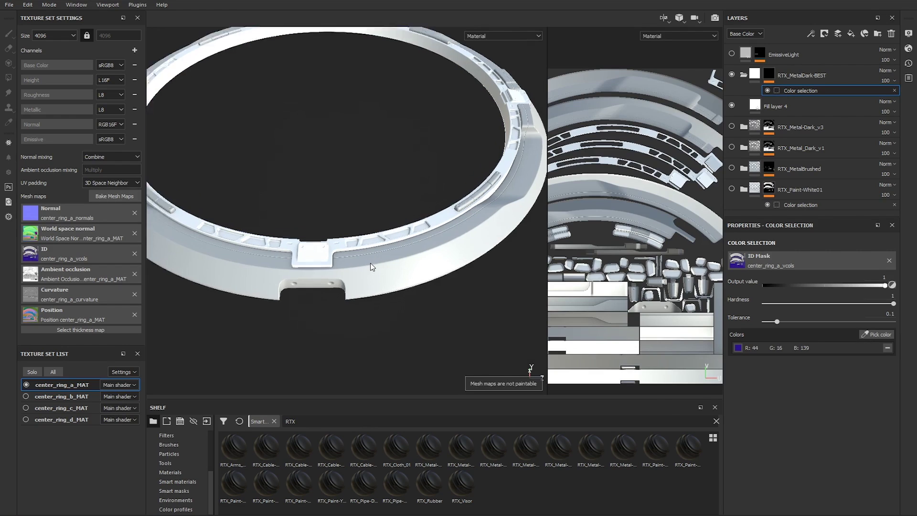
scroll(371, 262, "up", 2)
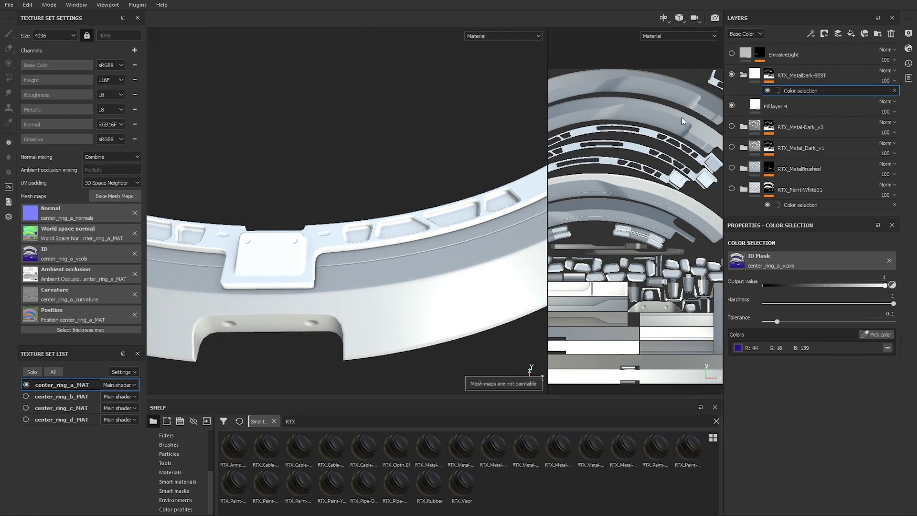
Step: Rename the fill layer inside the RTX_MetalDark-BEST folder as Base_Layer
left_click(743, 74)
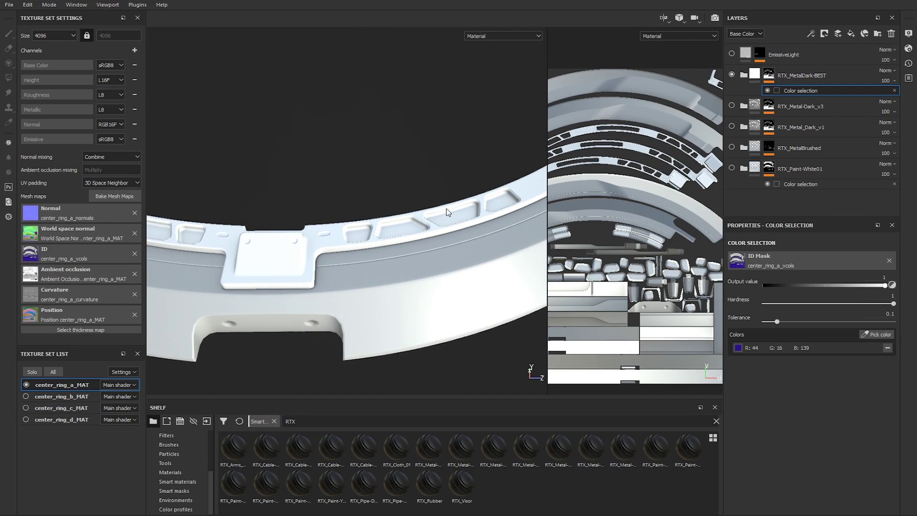
left_click(742, 76)
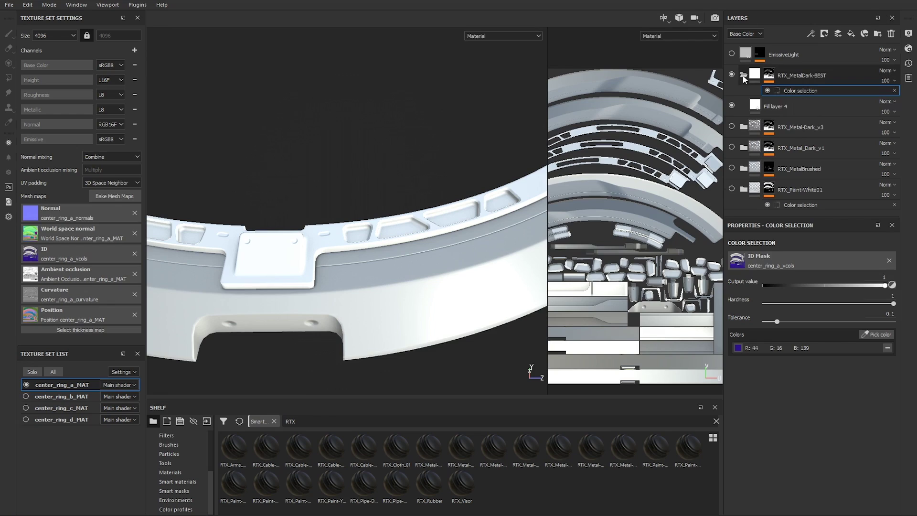
left_click(789, 107)
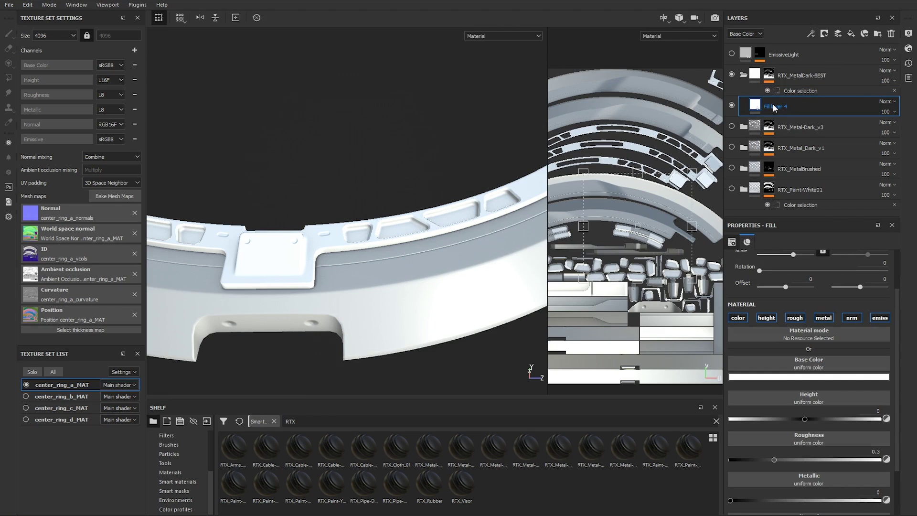
double_click(772, 106)
type("B")
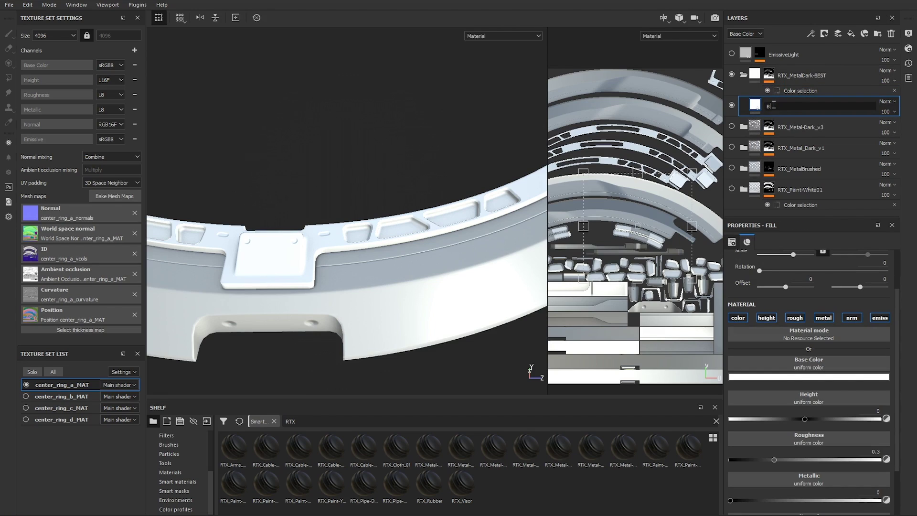
type("ase Layer")
key("Return")
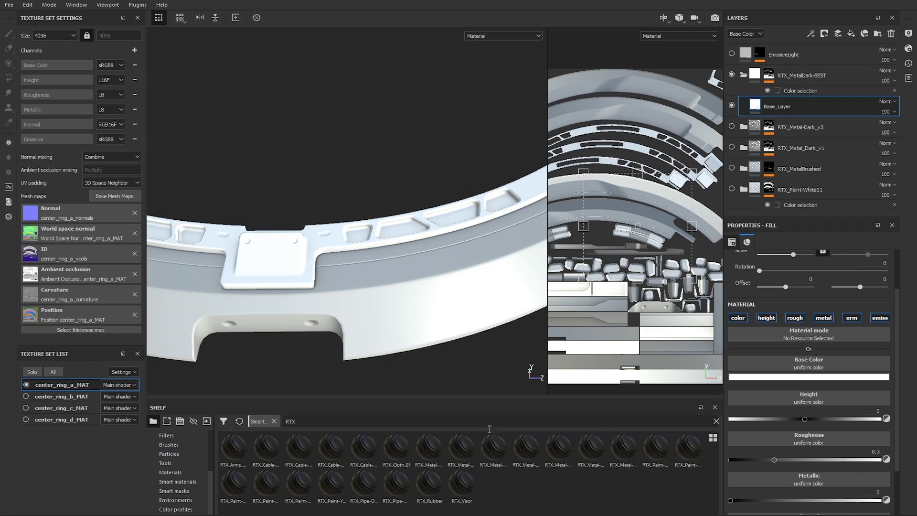
Step: Apply the Steel Pattern 4 material from the material library to Base_Layer as its substance material
left_click(187, 472)
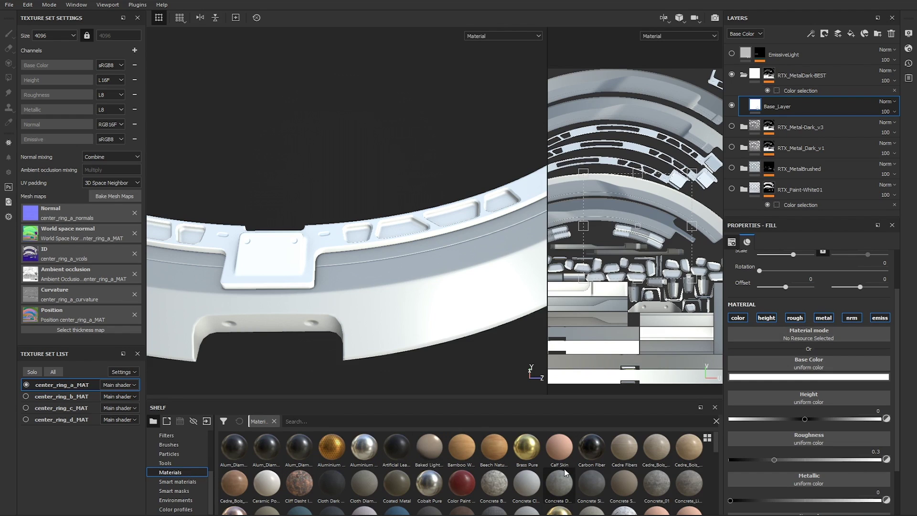
left_click_drag(714, 440, 718, 502)
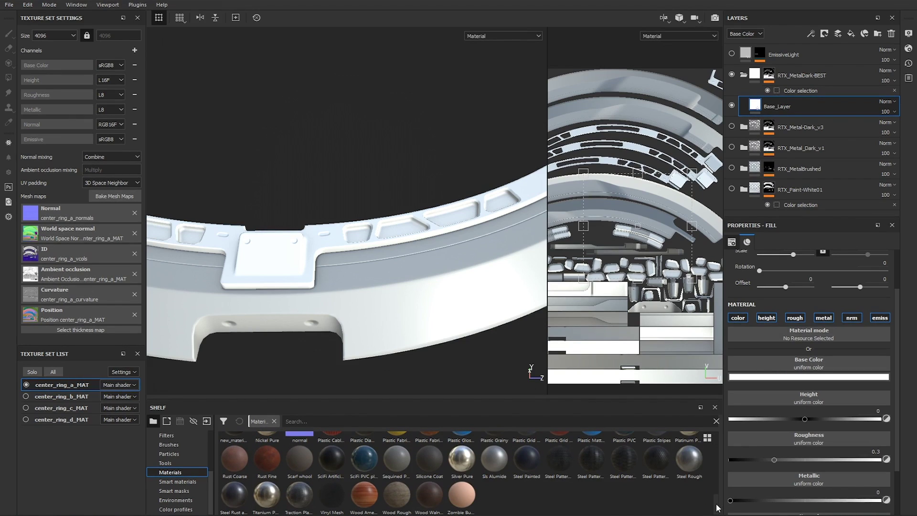
mouse_move(652, 455)
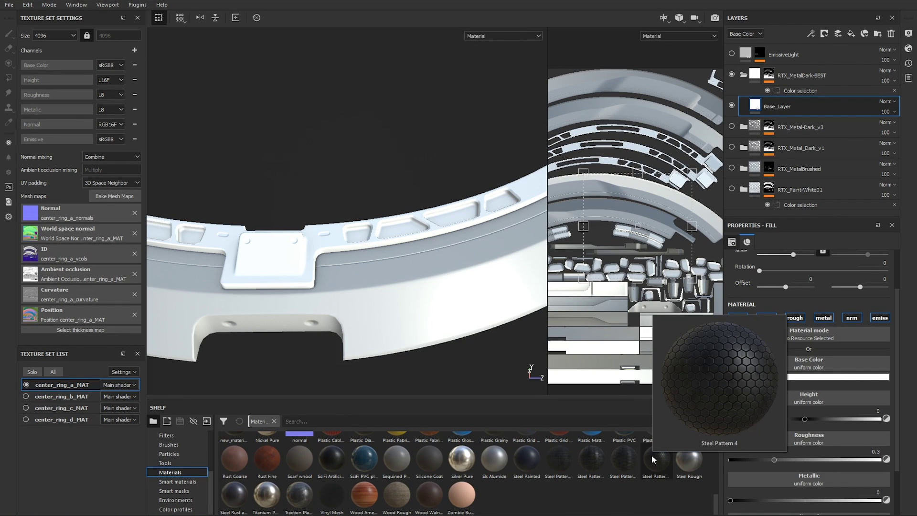
left_click(657, 462)
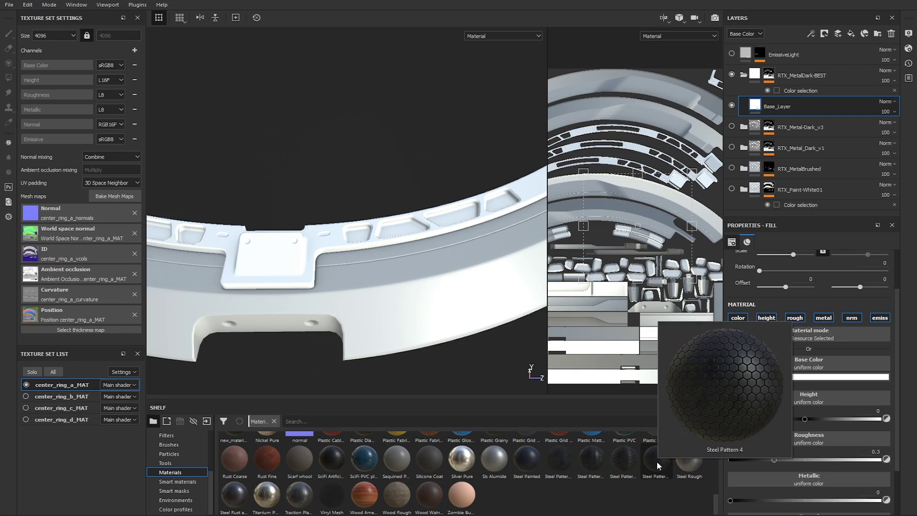
left_click_drag(821, 328, 826, 333)
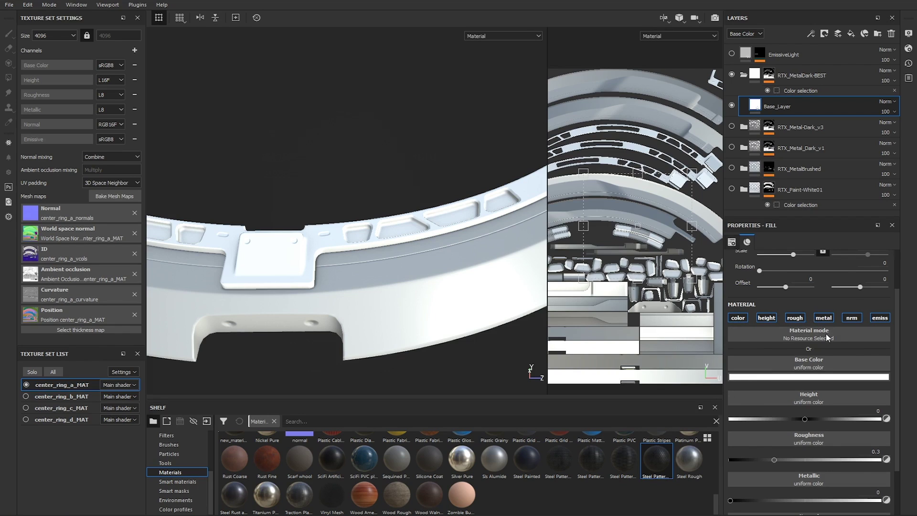
Step: Set the hexagon pattern density of Base_Layer's material to Number X 23 and Number Y 22
scroll(859, 402, "down", 2)
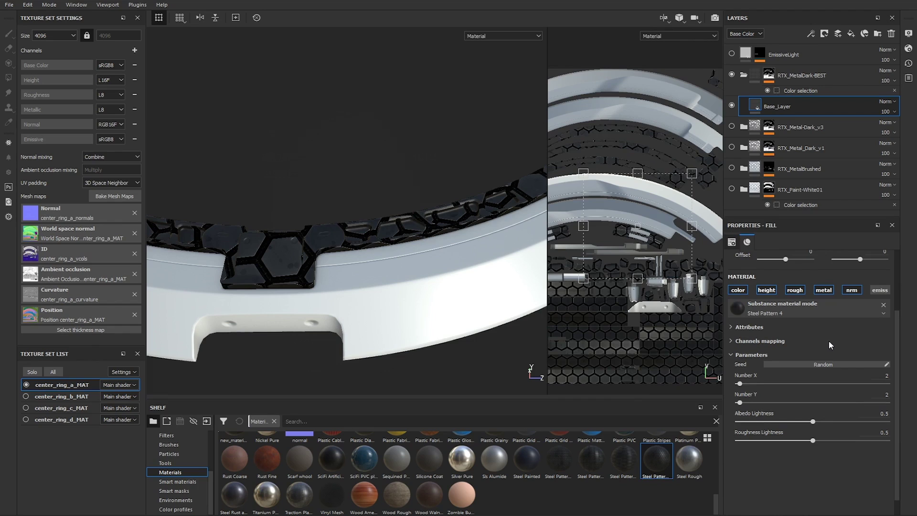
left_click_drag(896, 325, 876, 319)
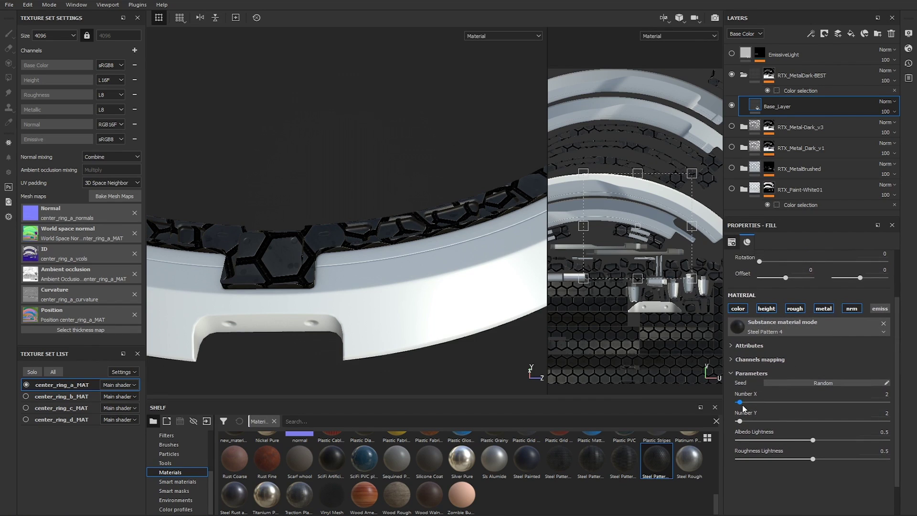
left_click_drag(742, 405, 780, 401)
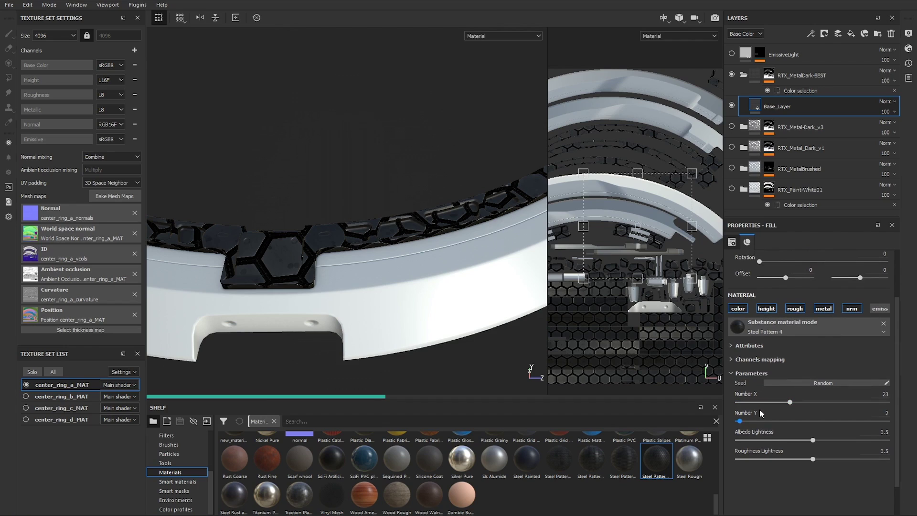
left_click_drag(741, 422, 743, 422)
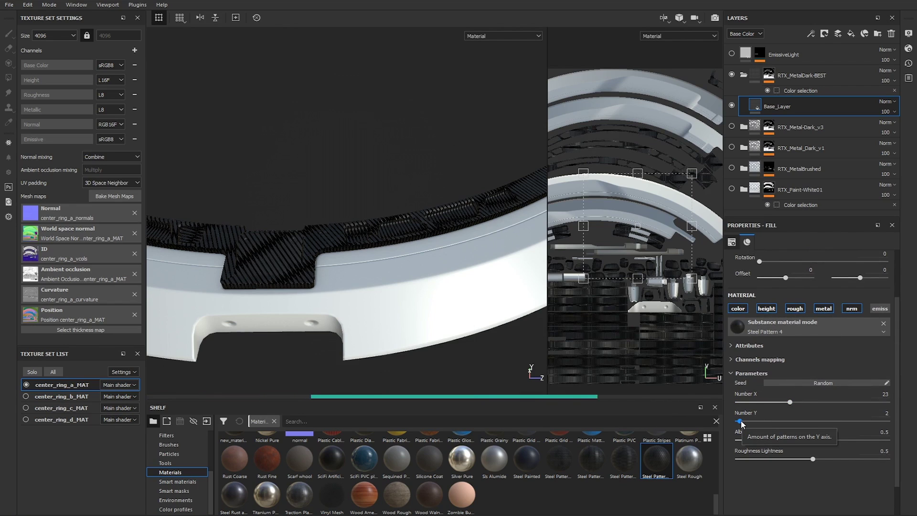
left_click(785, 420)
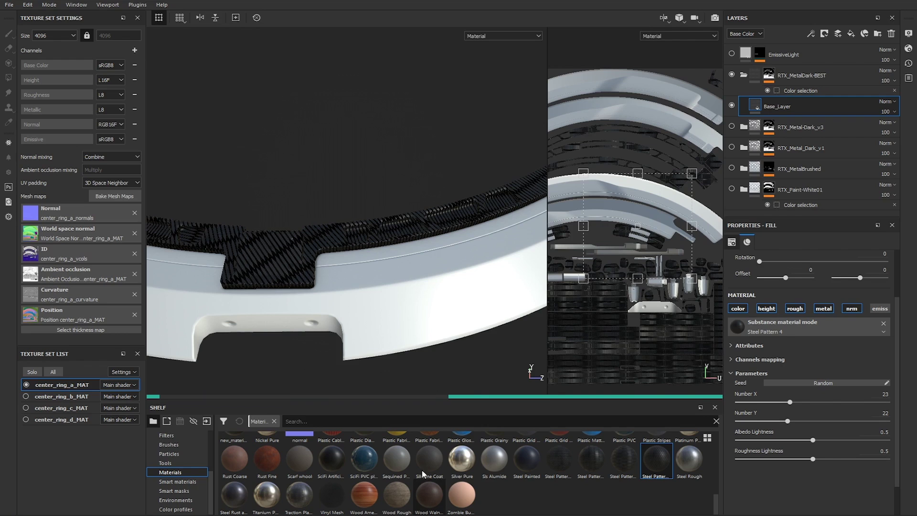
scroll(491, 477, "up", 3)
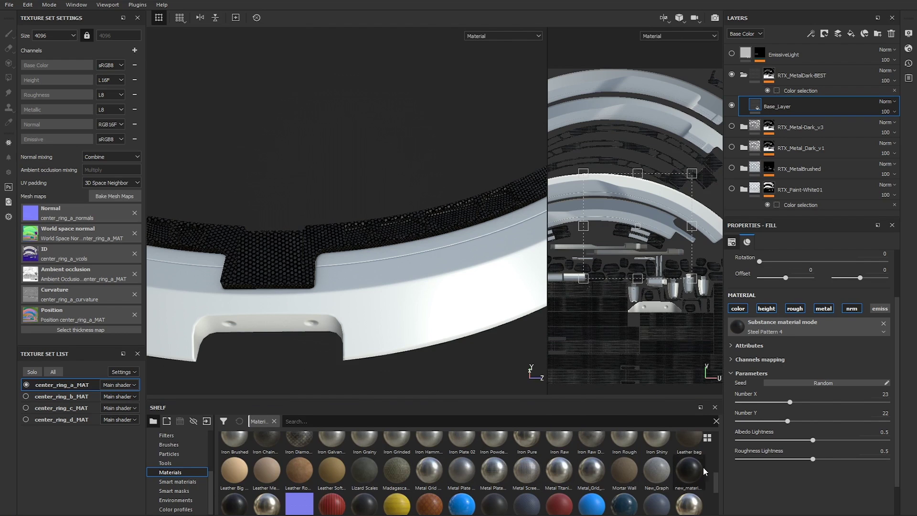
left_click_drag(715, 480, 716, 503)
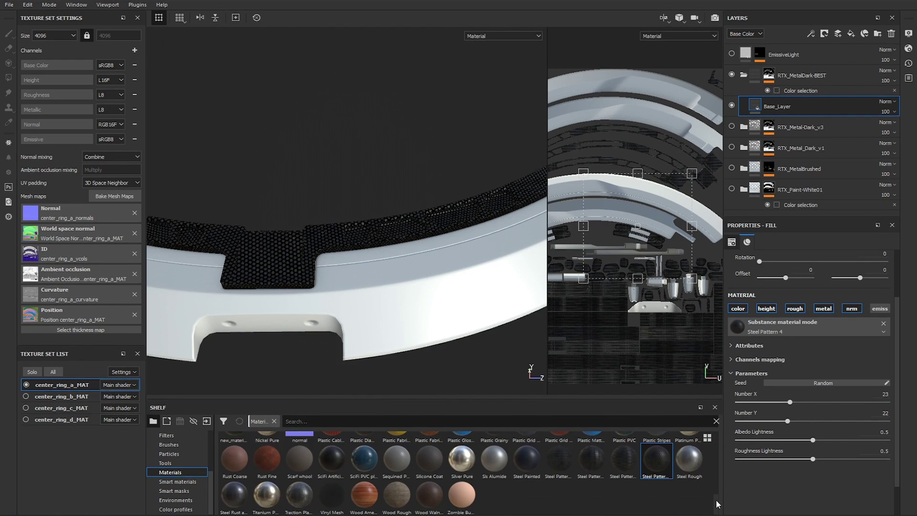
scroll(248, 260, "up", 3)
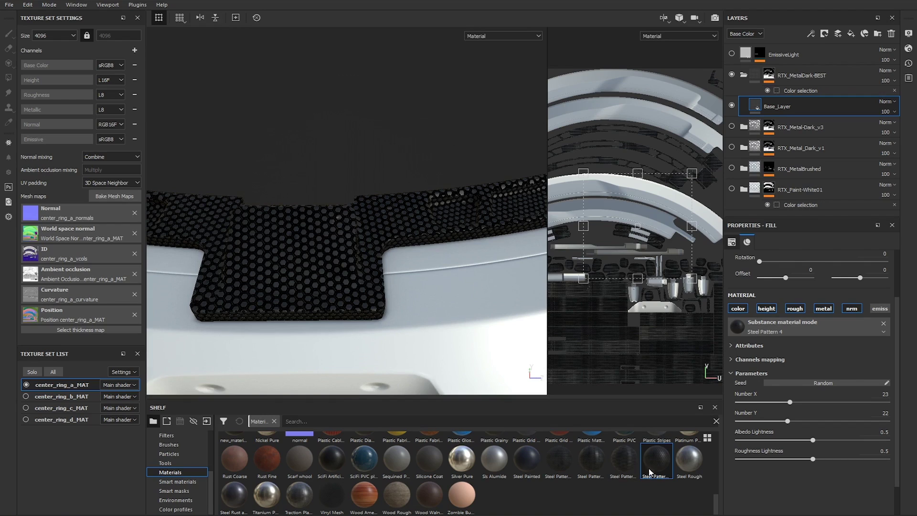
mouse_move(662, 471)
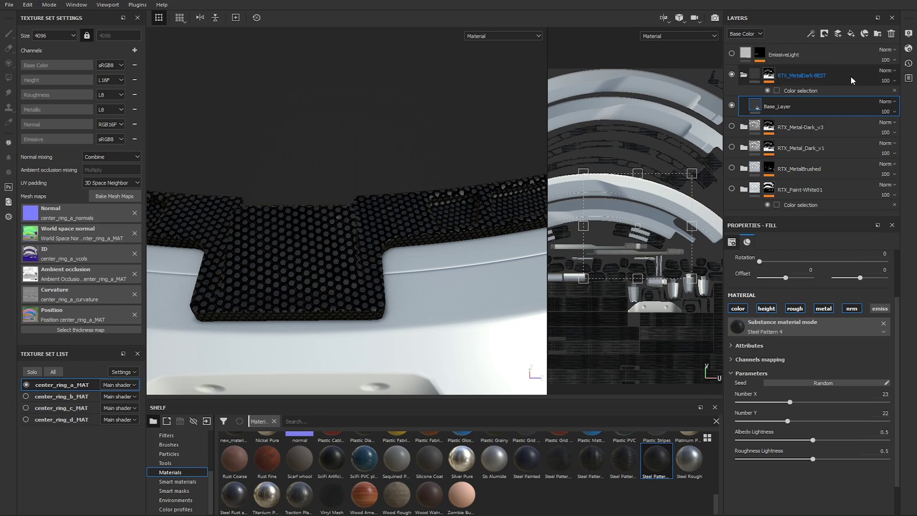
Step: Add a Levels effect to Base_Layer that affects the Height channel and lower its maximum output to about 0.18
left_click(809, 35)
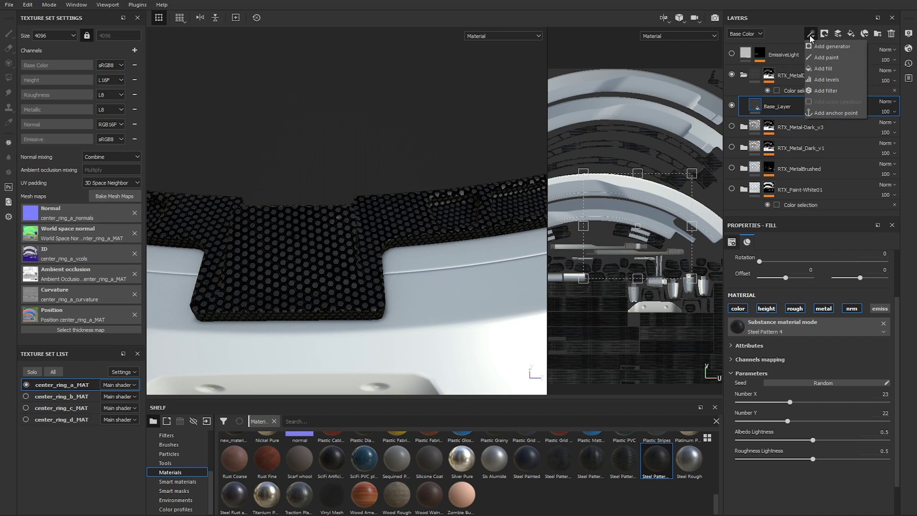
left_click(833, 80)
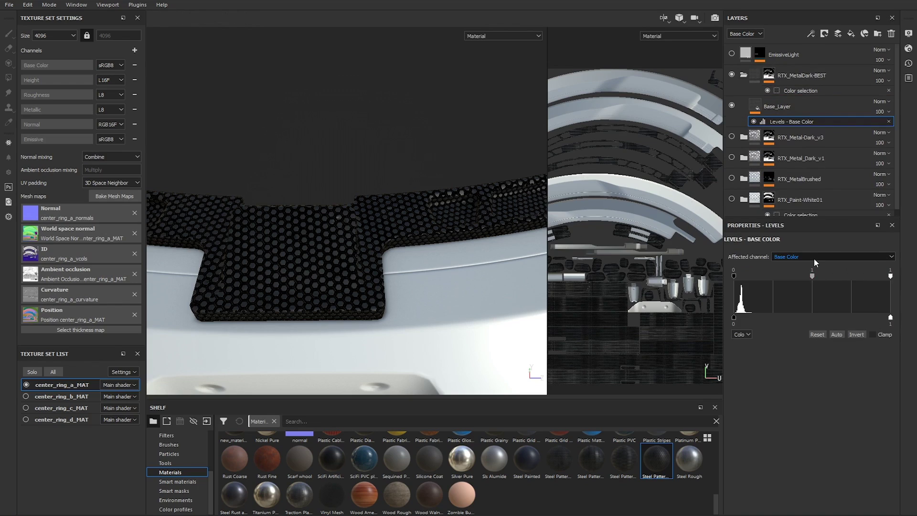
left_click(814, 261)
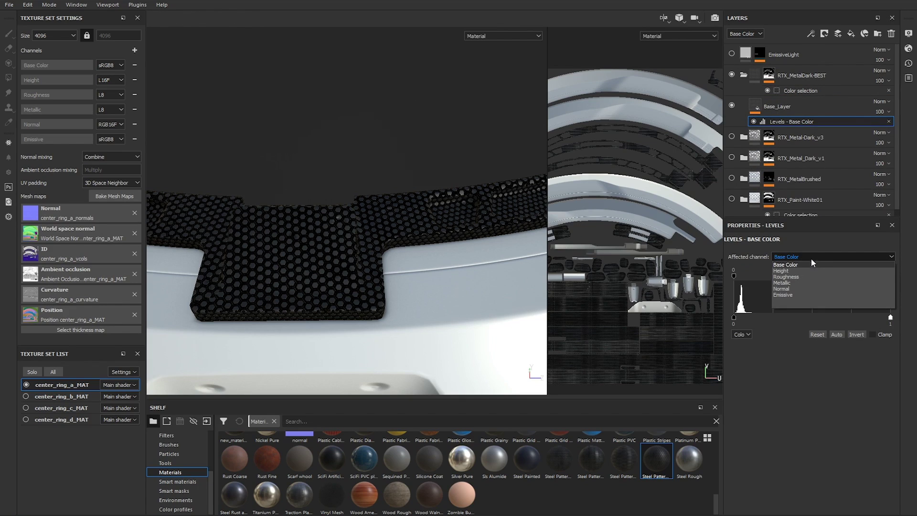
left_click(804, 270)
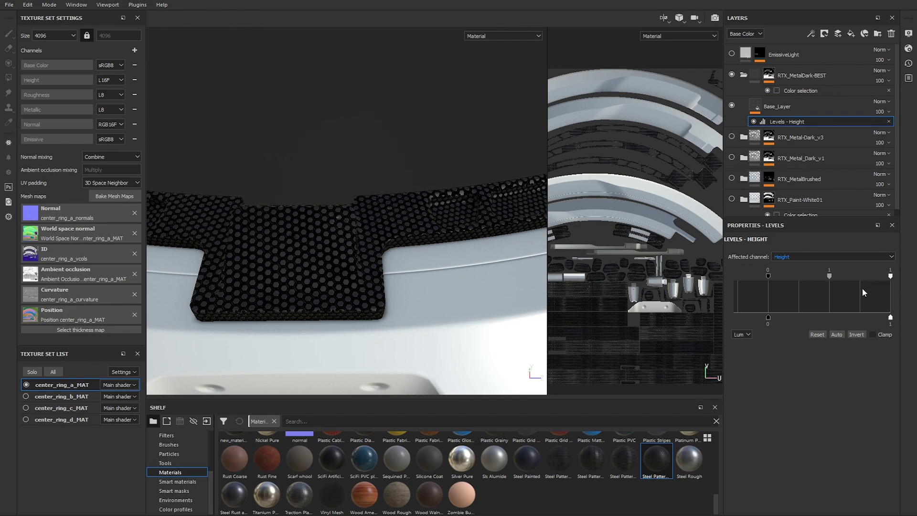
left_click(810, 34)
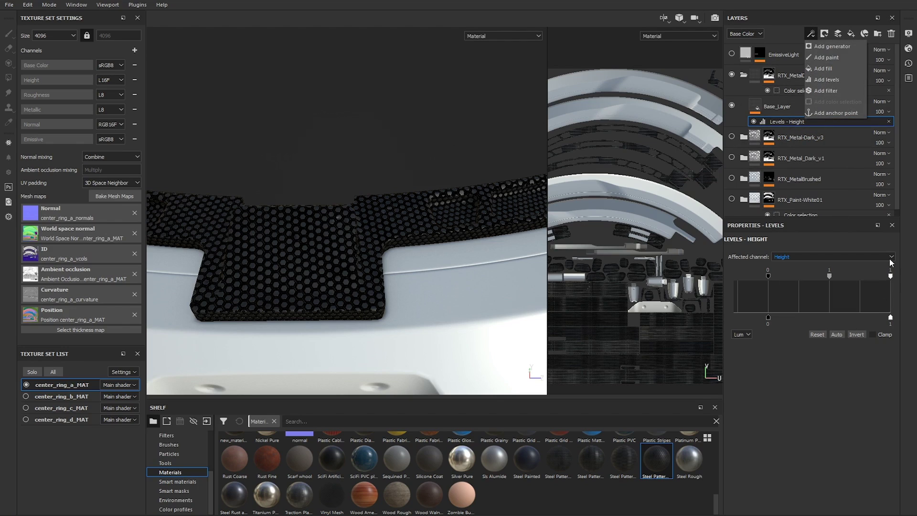
left_click(790, 257)
left_click(790, 257)
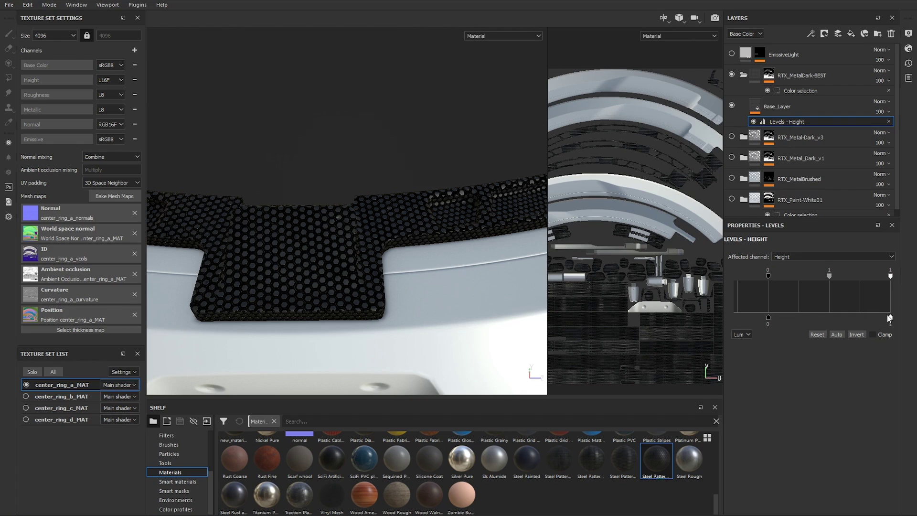
left_click_drag(890, 318, 782, 332)
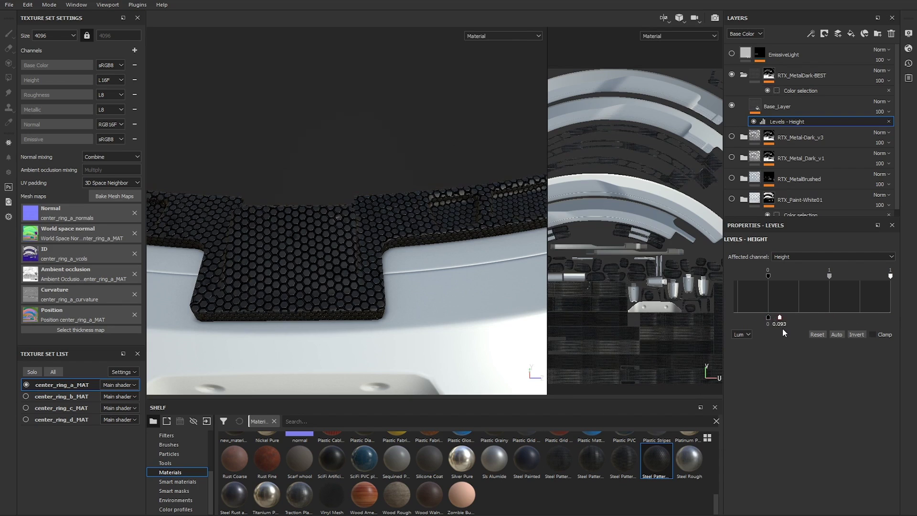
Step: Switch Base_Layer's fill to tri-planar projection and set its scale to 3.52
left_click(778, 109)
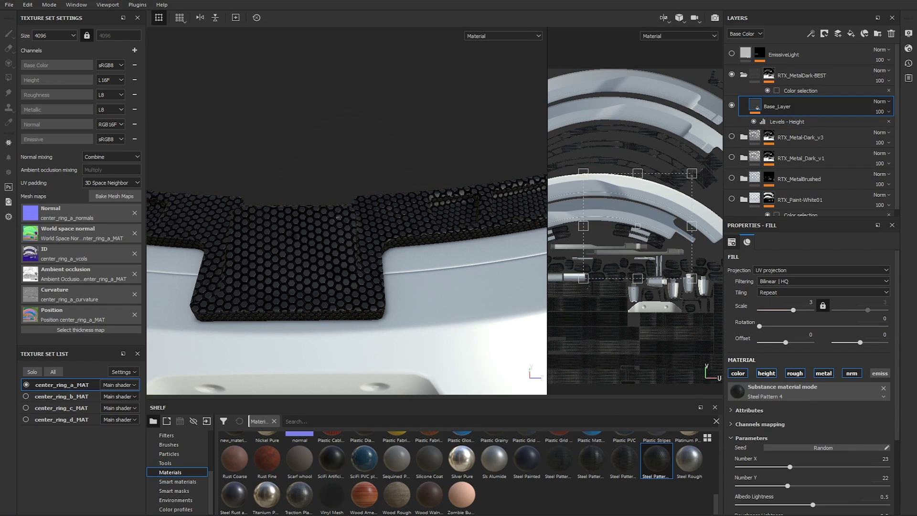
left_click(798, 270)
left_click(793, 283)
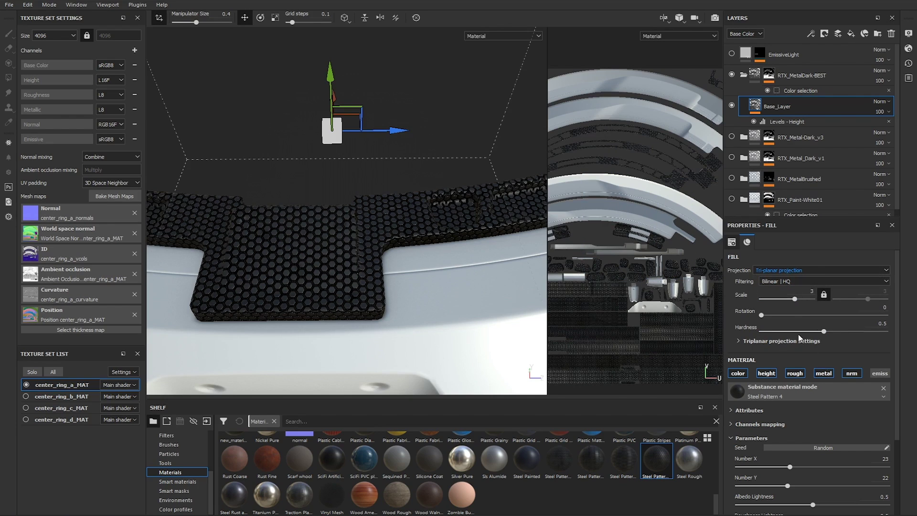
left_click(794, 301)
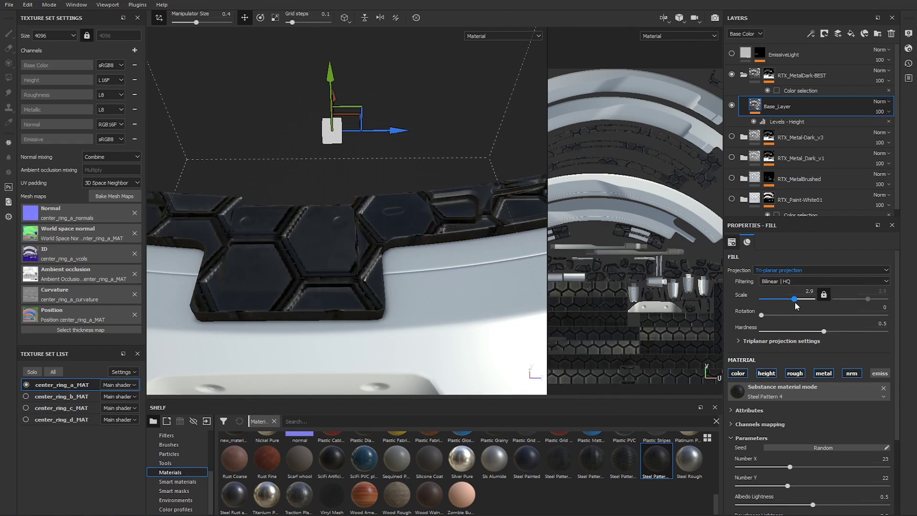
mouse_move(796, 305)
left_mouse_down()
mouse_move(786, 300)
mouse_move(795, 299)
left_mouse_up()
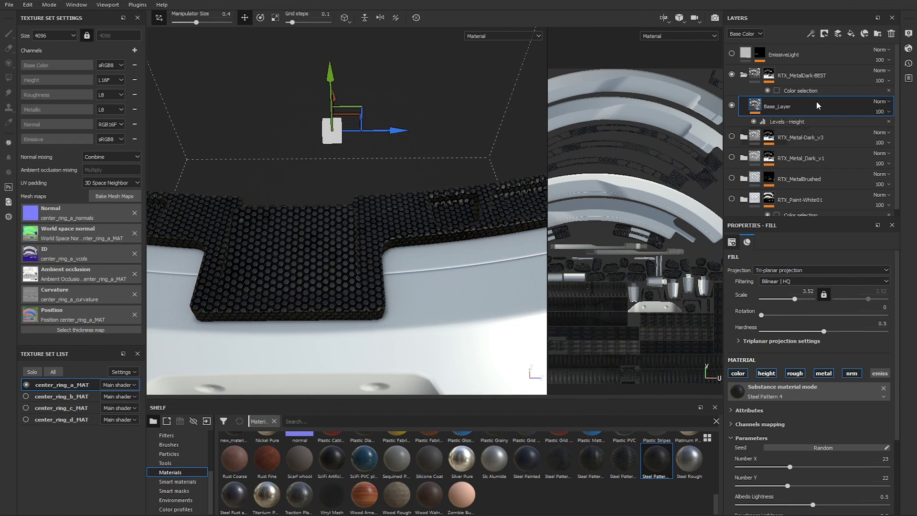
Step: Set the maximum output of Base_Layer's height Levels effect to 0 to flatten the pattern's height
left_click(814, 31)
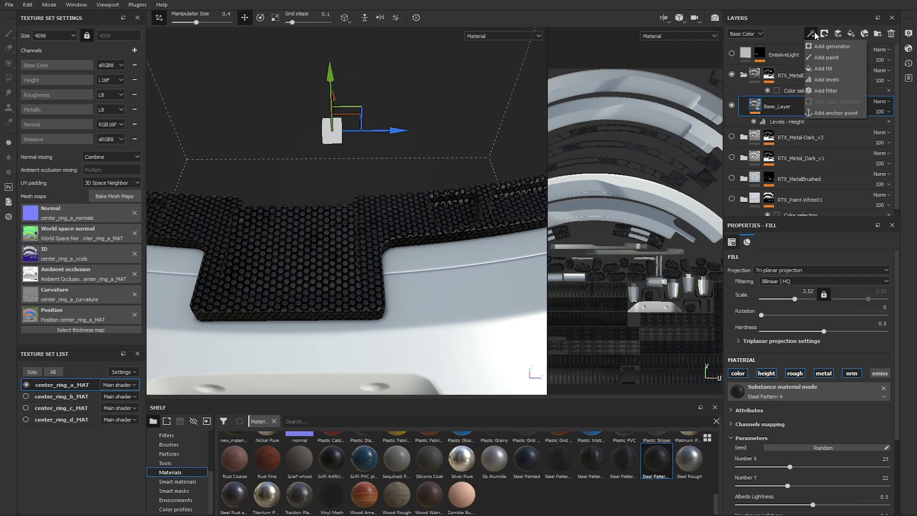
left_click(788, 121)
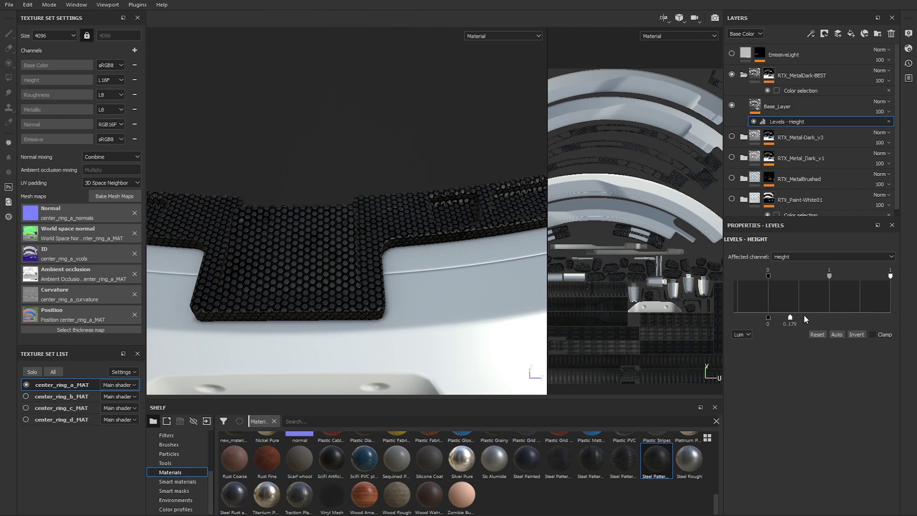
left_click(788, 323)
key("BackSpace")
key("BackSpace")
key("BackSpace")
key("BackSpace")
key("BackSpace")
type("0")
key("Return")
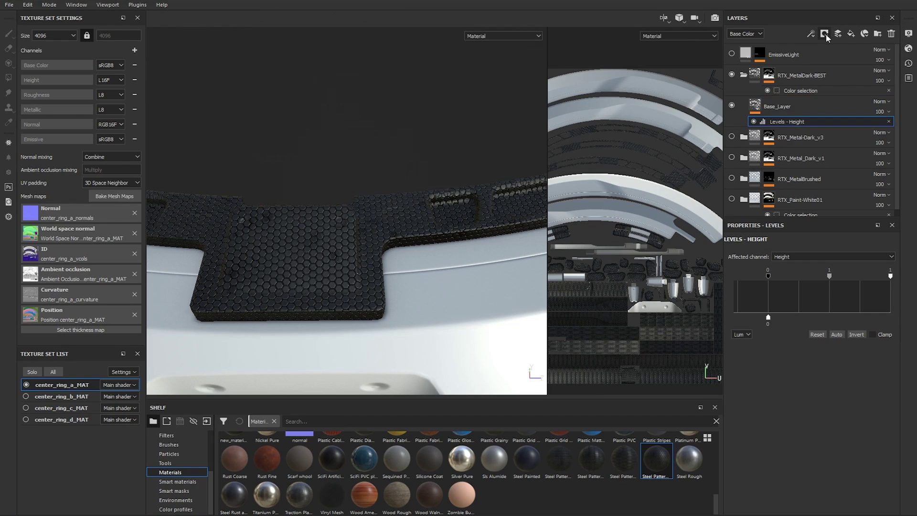
Step: Add a fill effect above the Levels on Base_Layer and use 3D Worley Noise as its base color
left_click(812, 33)
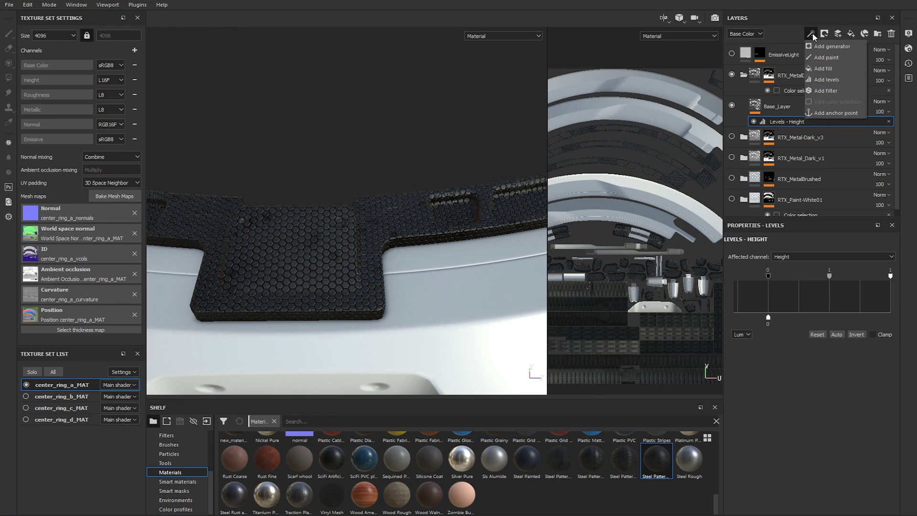
left_click(827, 69)
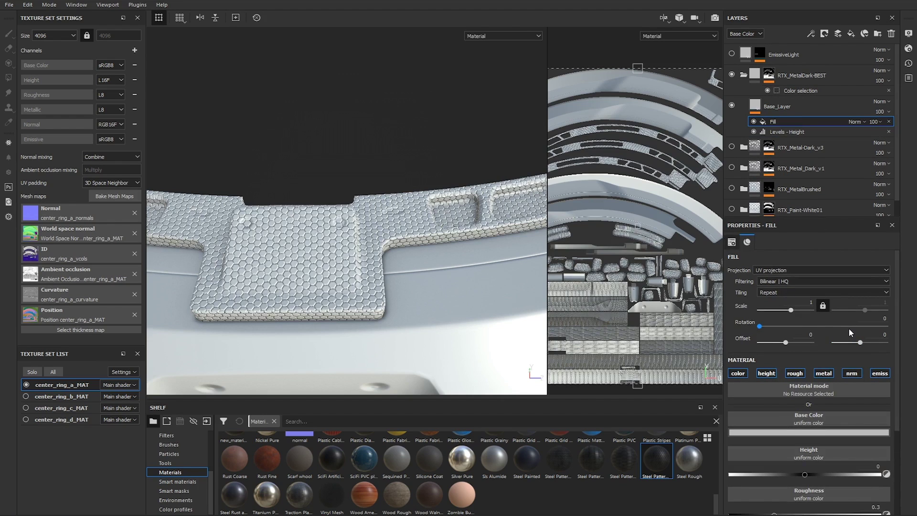
scroll(835, 400, "down", 2)
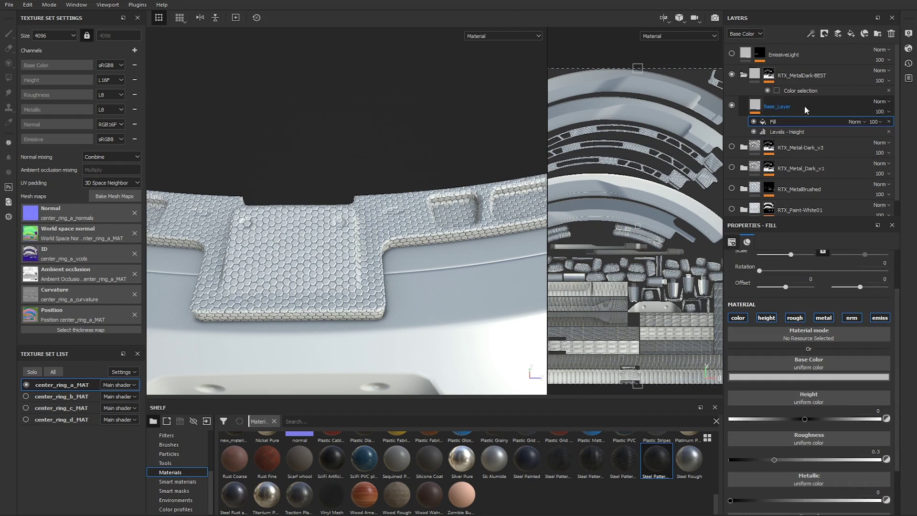
left_click(819, 367)
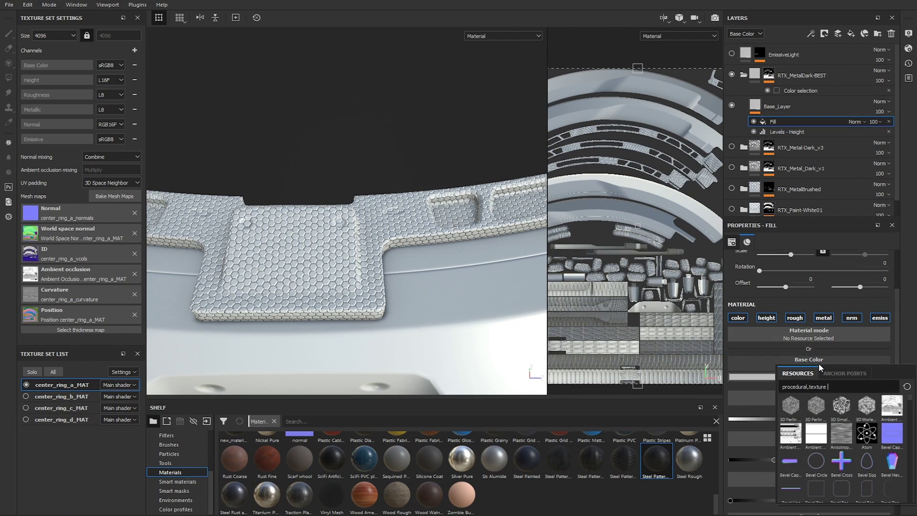
left_click(866, 407)
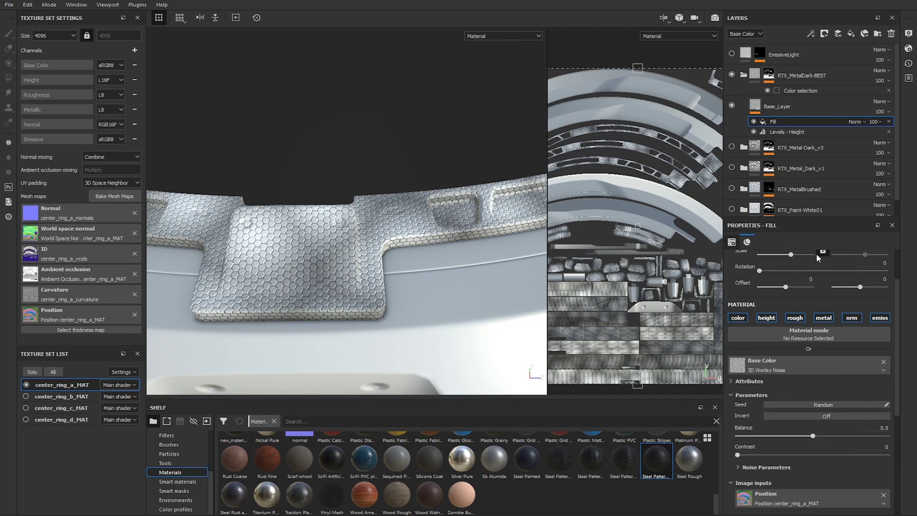
Step: Restrict the 3D Worley Noise fill to the Base Color channel by disabling height, roughness, metallic, normal and emissive
scroll(860, 373, "up", 2)
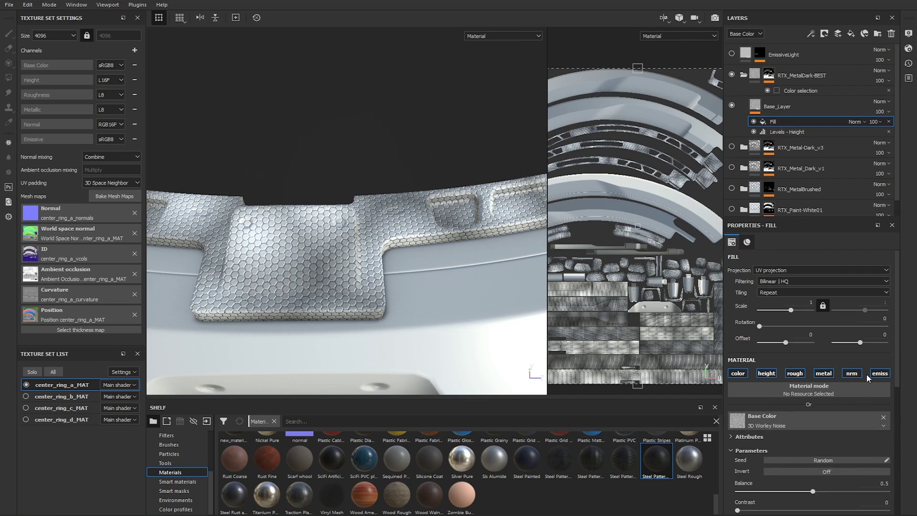
left_click(880, 374)
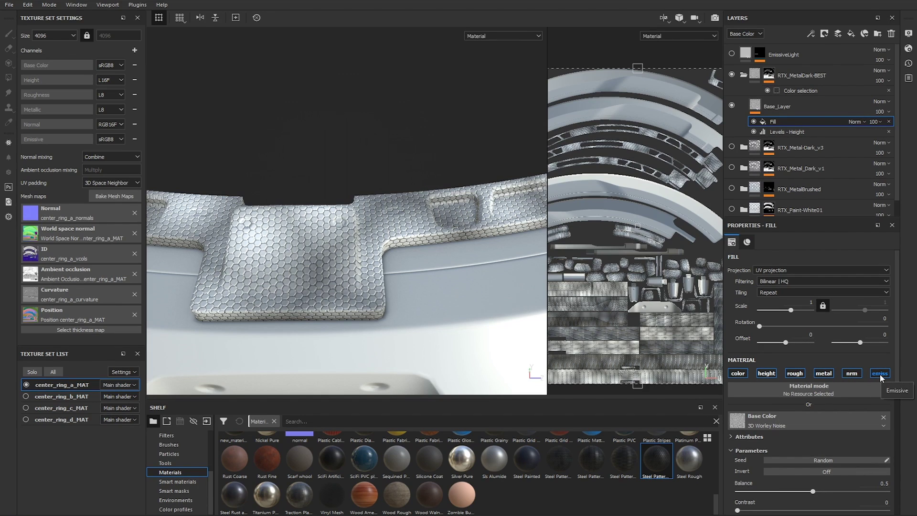
left_click(852, 374)
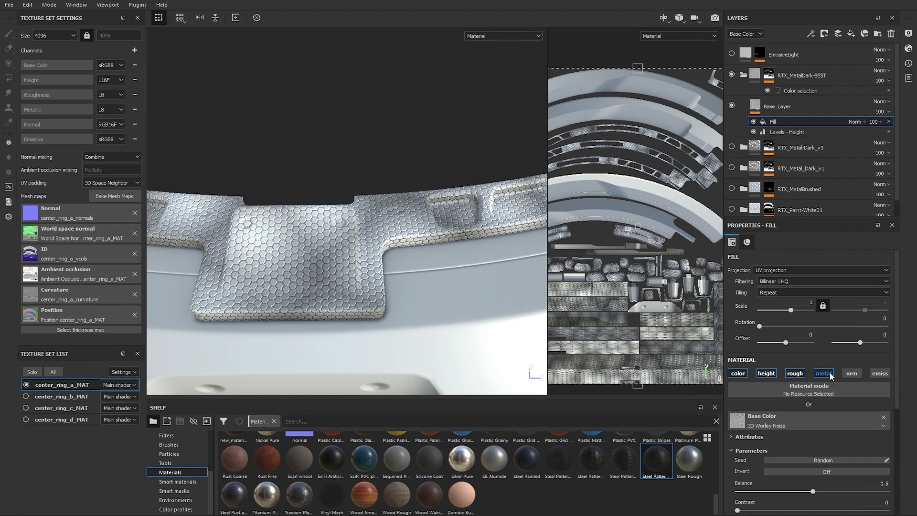
left_click(830, 375)
left_click(795, 374)
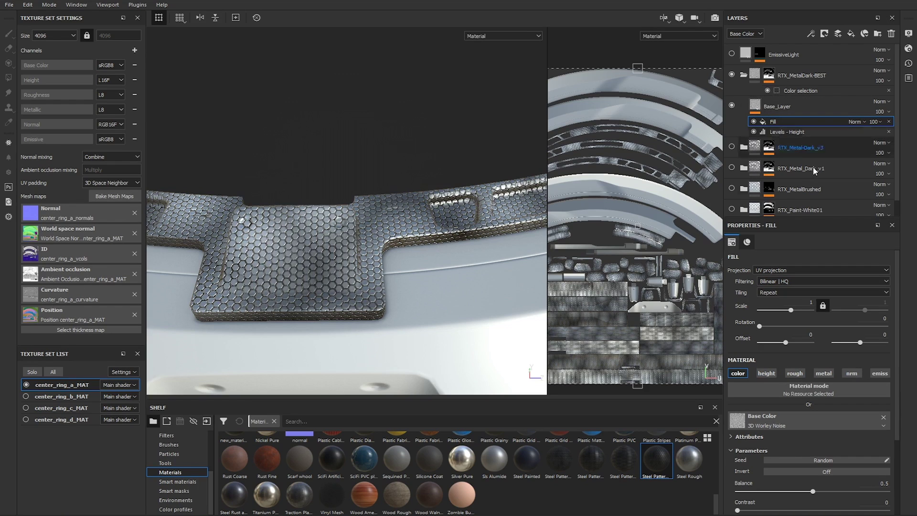
Step: Lower the noise fill's balance to 0.27 and raise its projection scale to 17.84
scroll(770, 354, "down", 3)
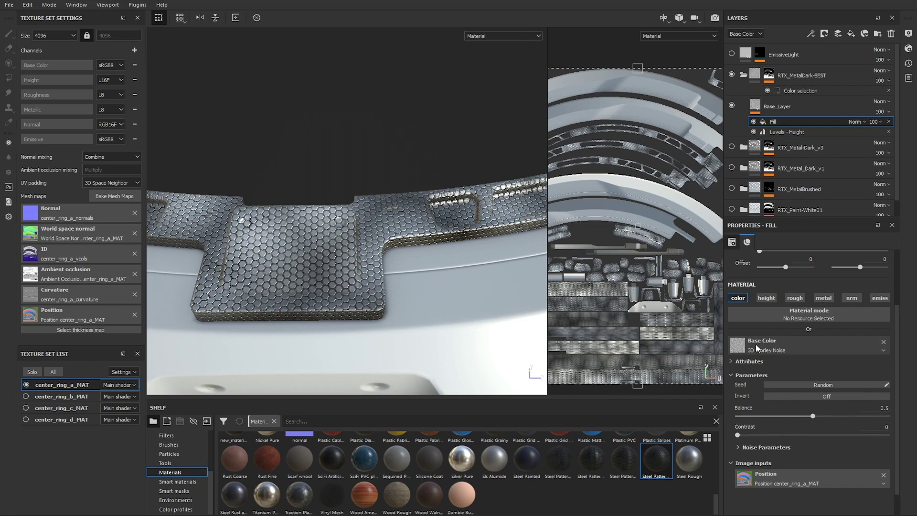
left_click_drag(812, 416, 778, 417)
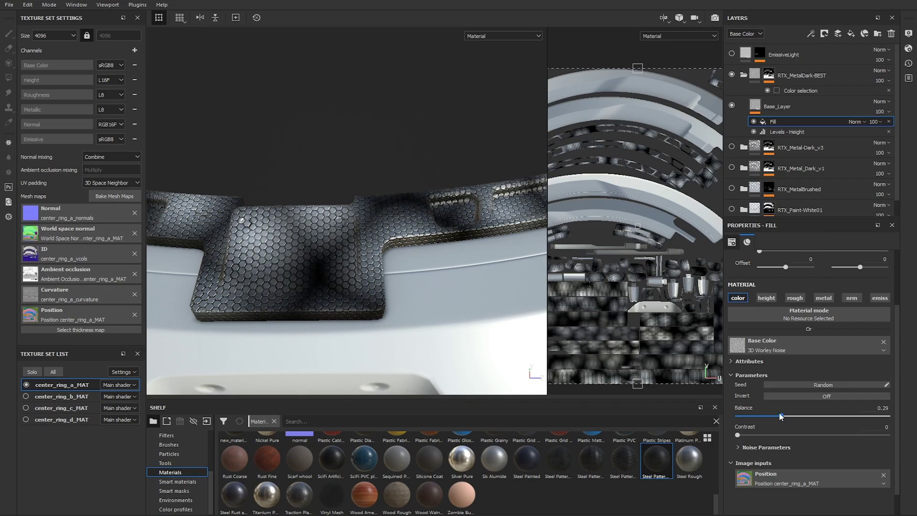
scroll(763, 434, "up", 1)
scroll(784, 288, "up", 1)
left_click_drag(791, 310, 798, 308)
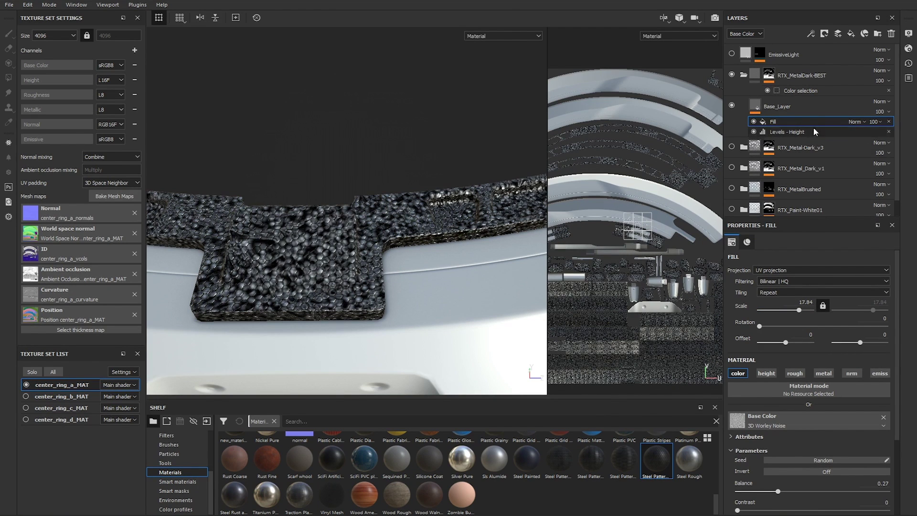
Step: Delete the fill and Levels effects from Base_Layer and replace its Steel Pattern 4 material with Steel Rust and Wear
left_click(890, 120)
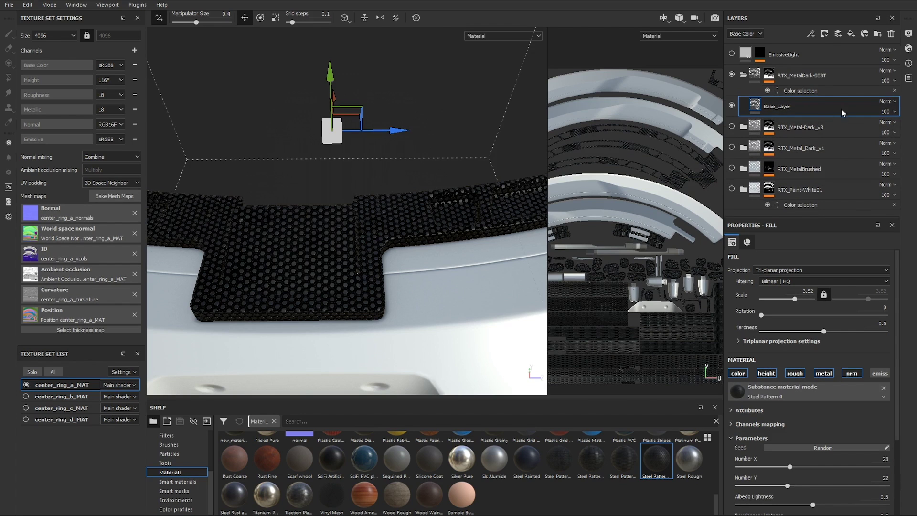
left_click(884, 388)
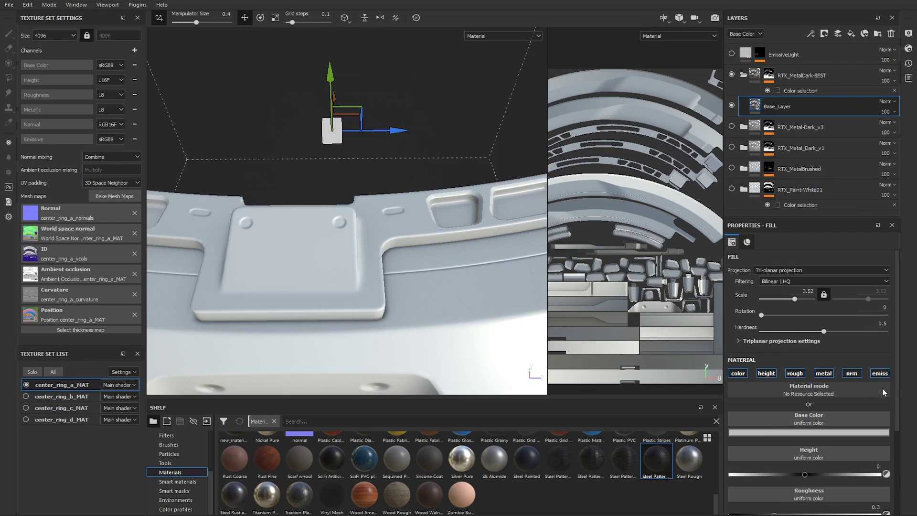
left_click(801, 386)
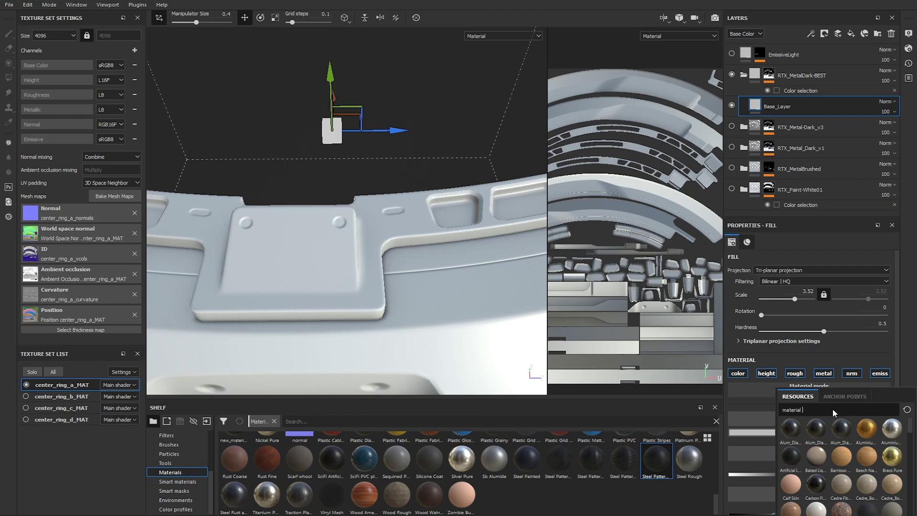
type("eel")
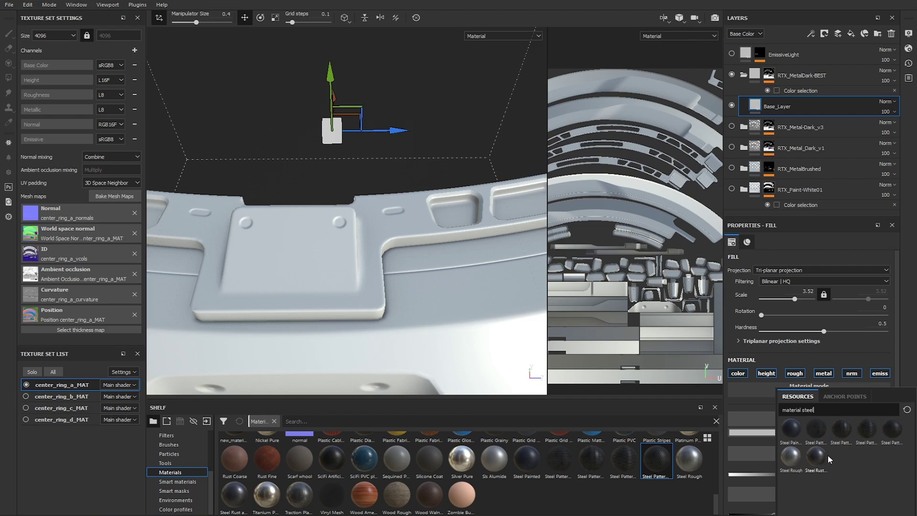
mouse_move(821, 454)
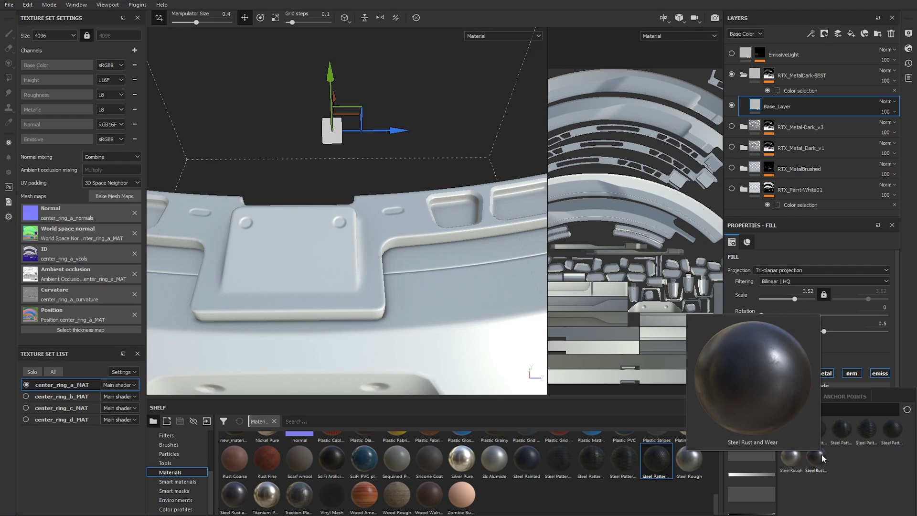
left_click(819, 454)
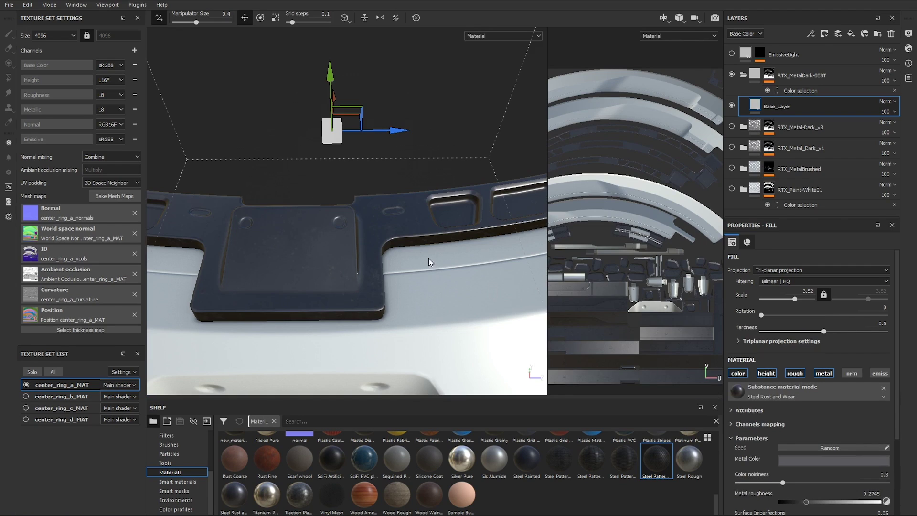
Step: Add a fill effect to Base_Layer and leave only its Roughness channel active
mouse_move(388, 260)
left_mouse_down("alt")
mouse_move(516, 256)
mouse_move(404, 256)
left_mouse_up("alt")
scroll(402, 256, "down", 5)
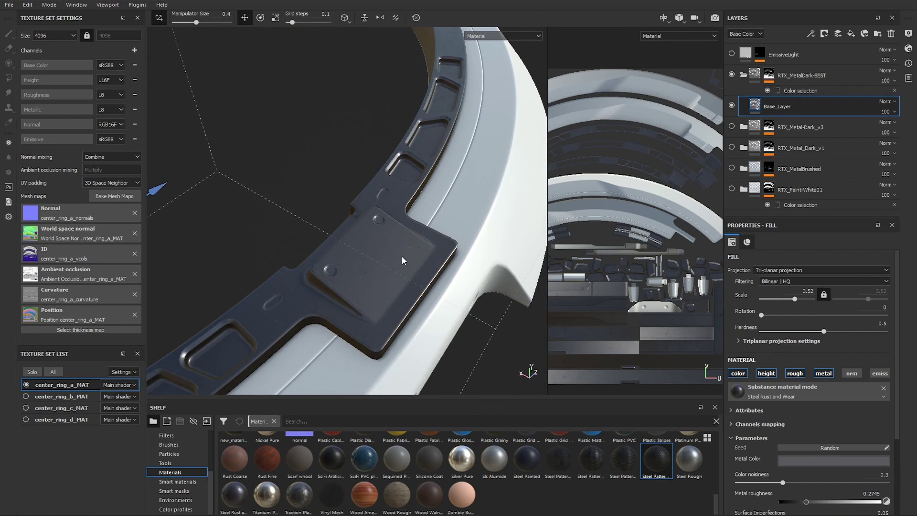
scroll(402, 256, "up", 5)
left_click_drag(403, 260, 361, 234, "alt")
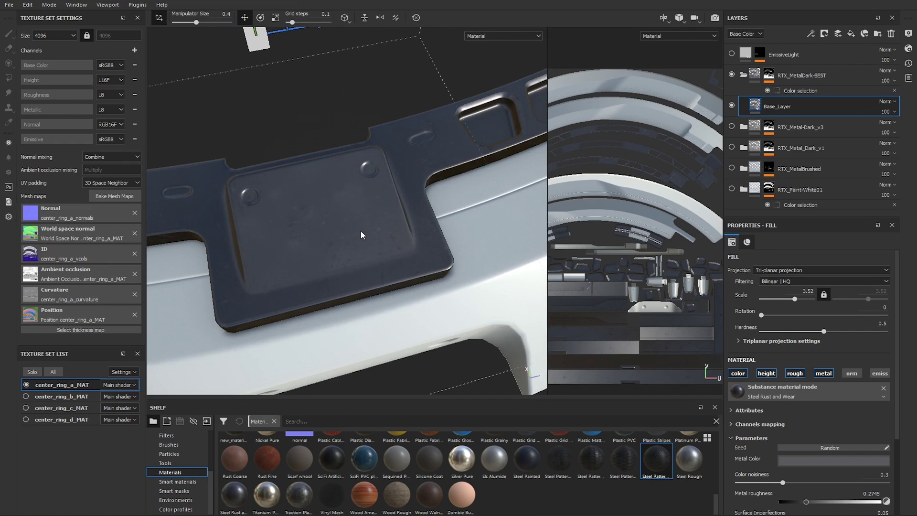
scroll(361, 234, "up", 4)
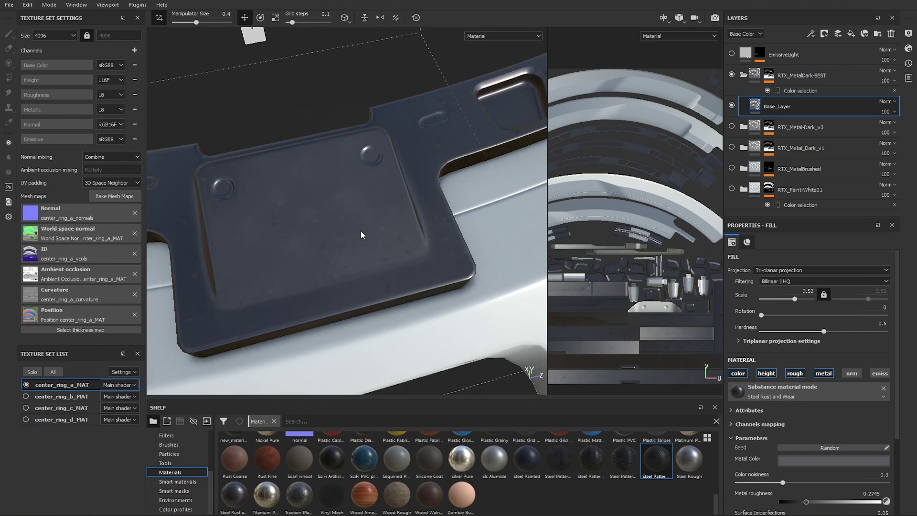
left_click_drag(412, 180, 397, 188, "alt")
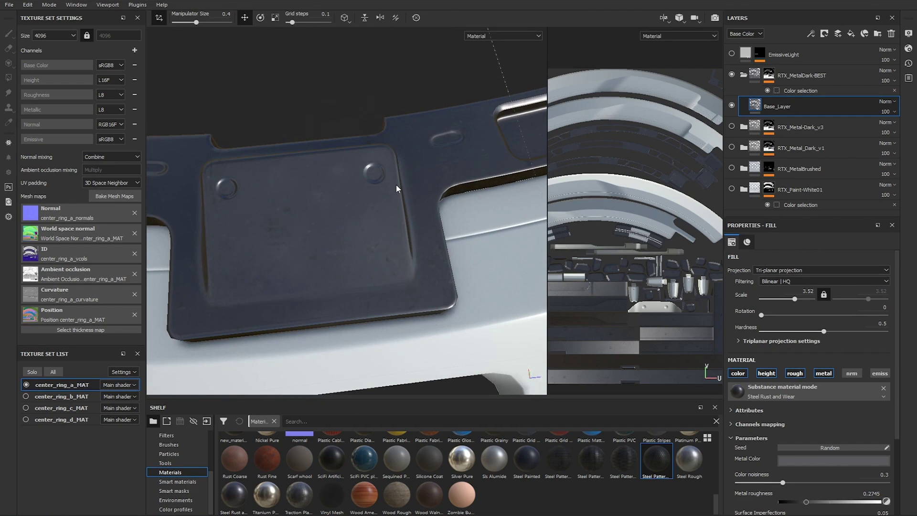
left_click(813, 35)
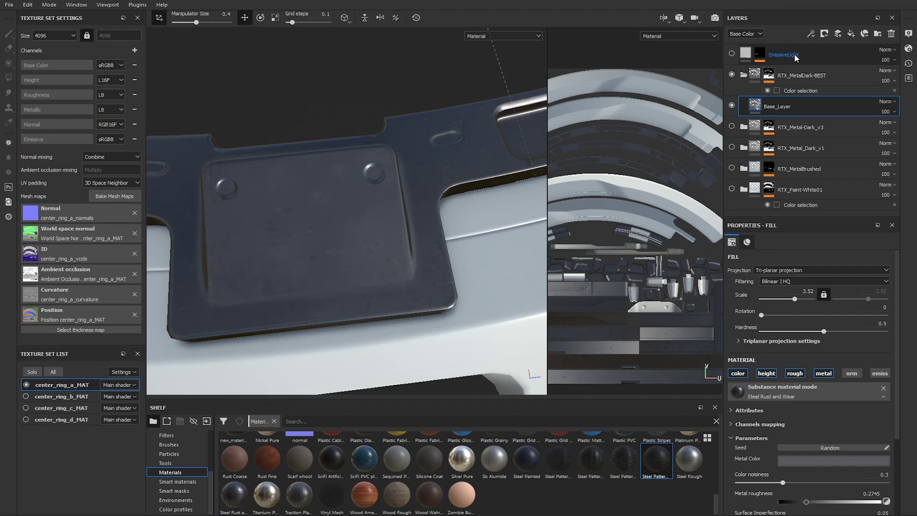
left_click(812, 33)
left_click(837, 69)
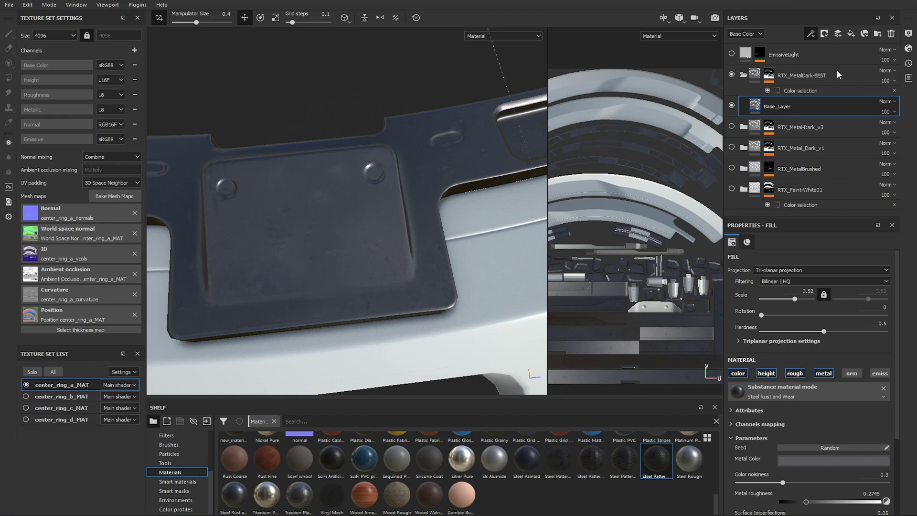
left_click(822, 373)
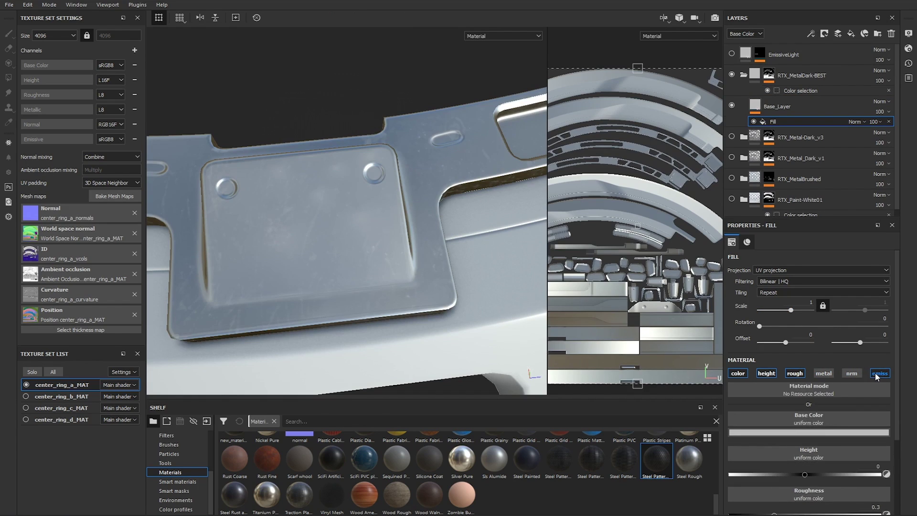
left_click(767, 373)
left_click(740, 373)
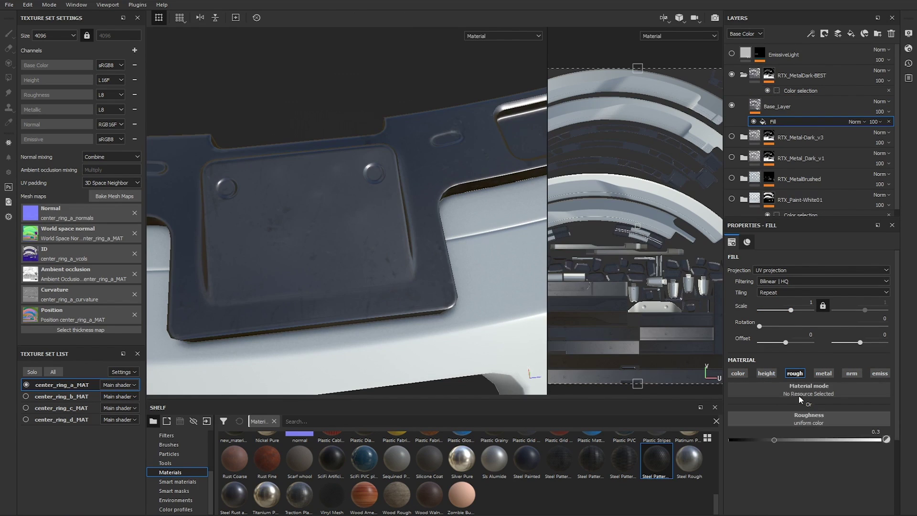
Step: Search the texture resources for grunge and assign Grunge Map 012 as the fill effect's roughness
left_click(810, 419)
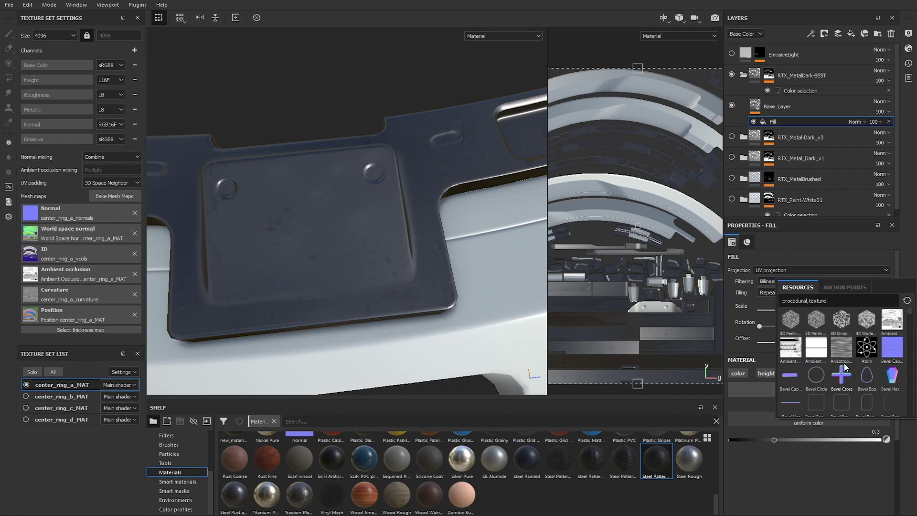
type("grunge")
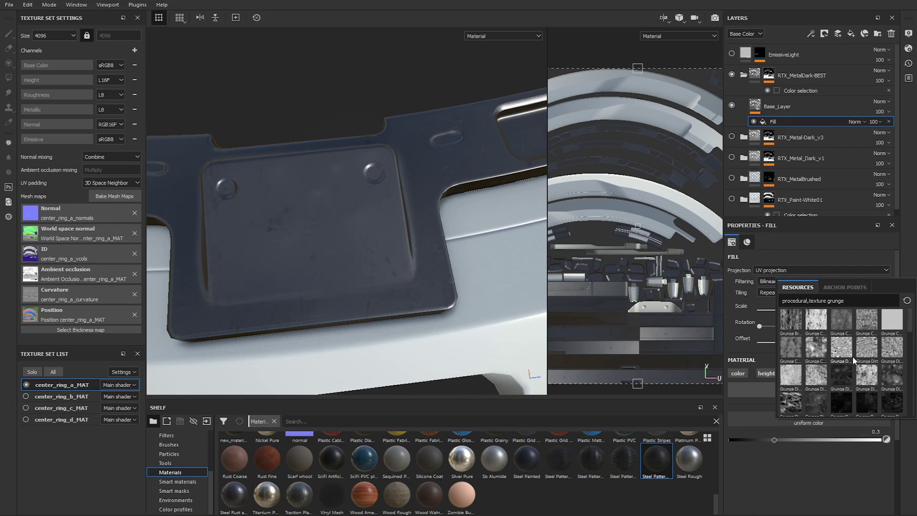
scroll(852, 356, "down", 3)
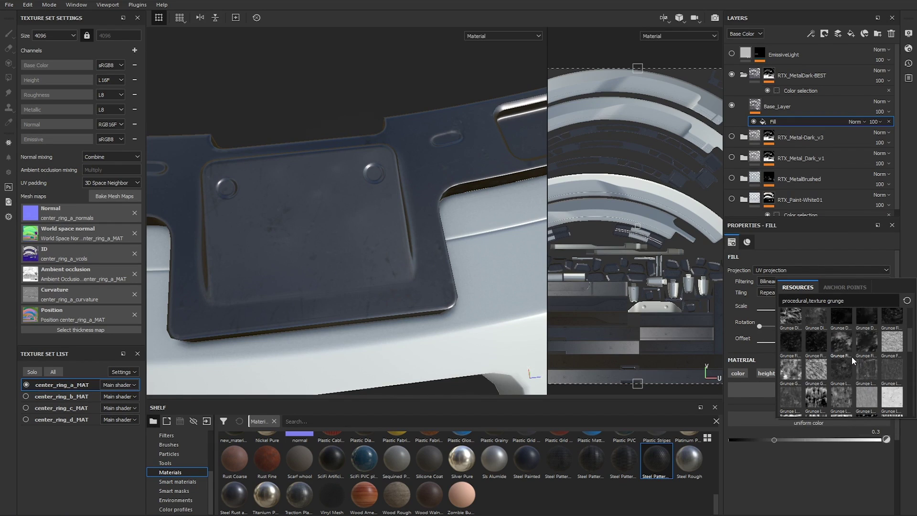
scroll(852, 356, "down", 3)
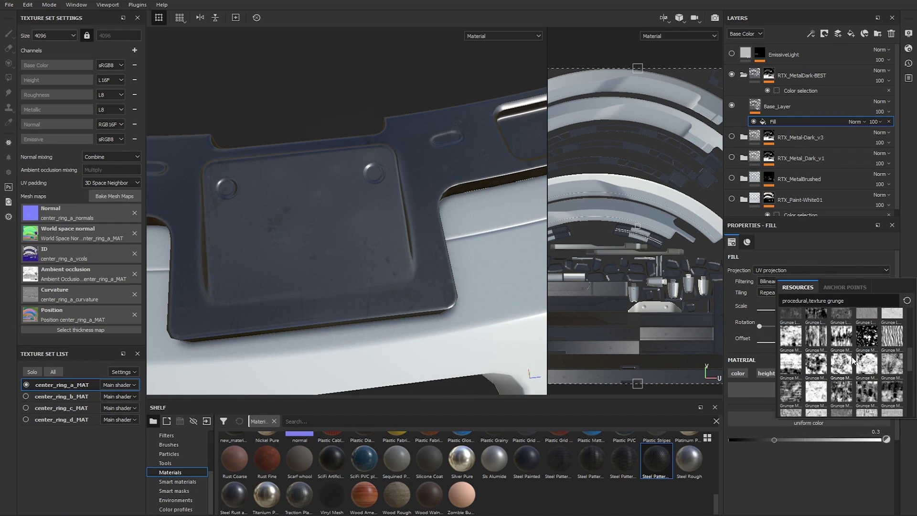
mouse_move(823, 388)
left_click(818, 392)
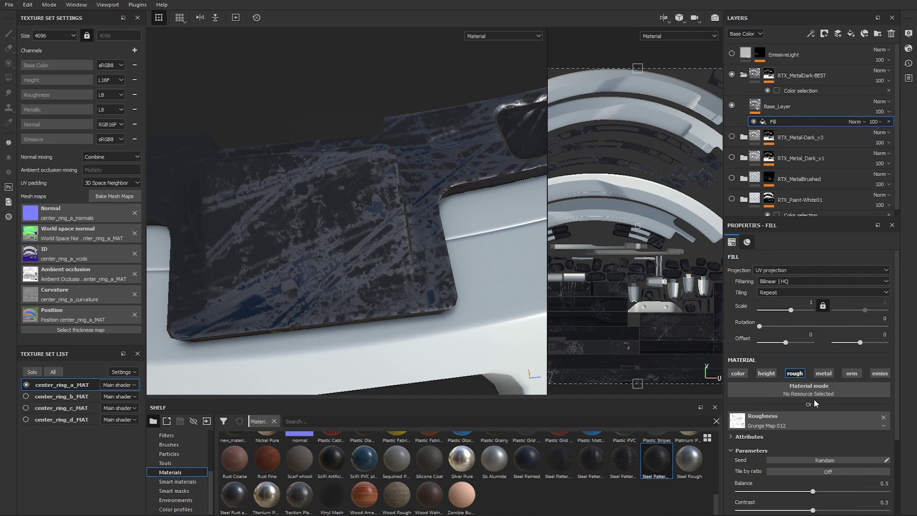
Step: Set the roughness grunge map's balance to 0.51 and contrast to 0.33
scroll(812, 402, "down", 3)
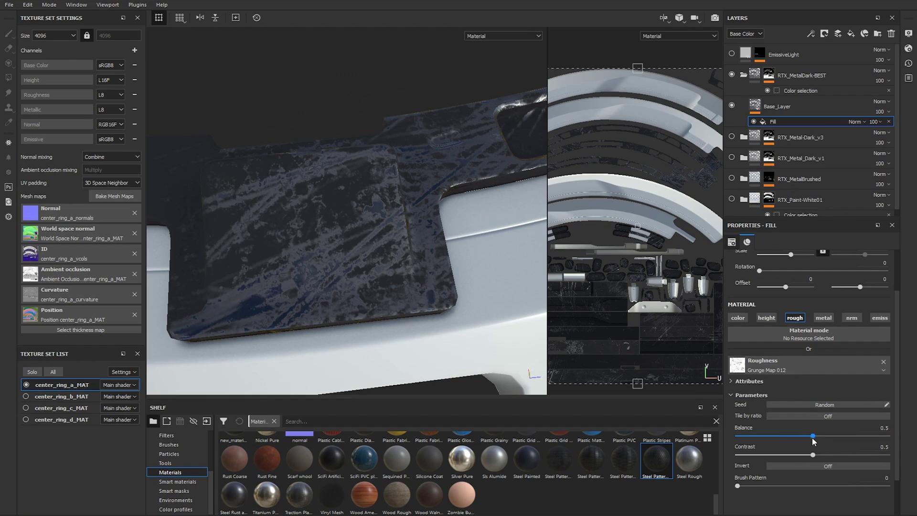
left_click_drag(813, 436, 786, 452)
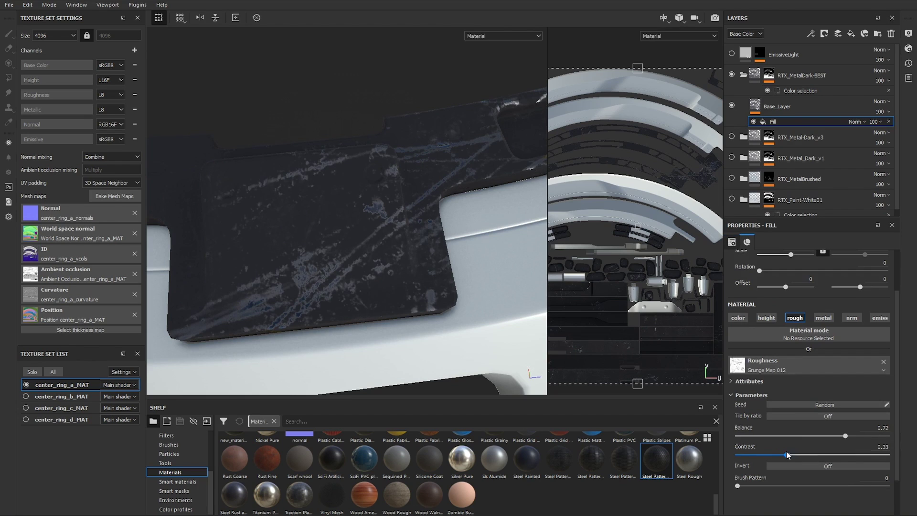
left_click_drag(845, 436, 814, 436)
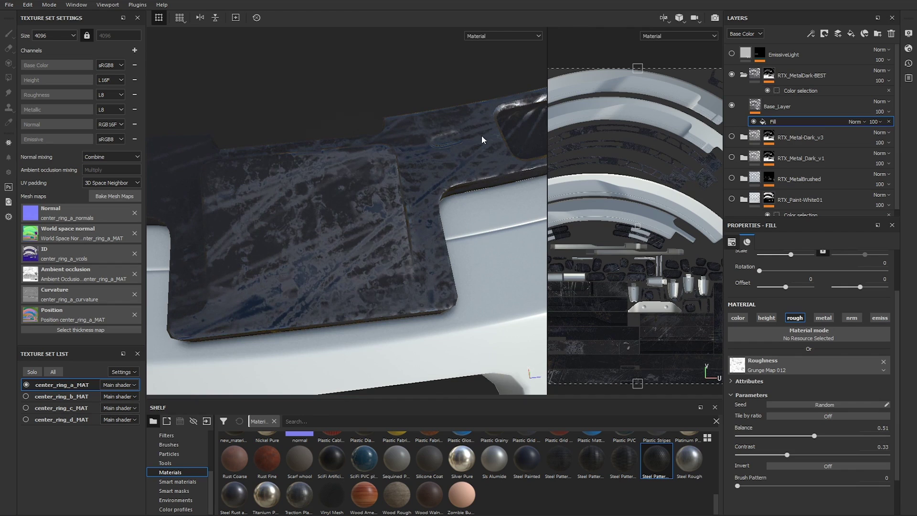
Step: Set the roughness fill's scale to 11.24, its balance to 0.04 and its contrast to 0.13
left_click_drag(483, 138, 441, 193, "alt")
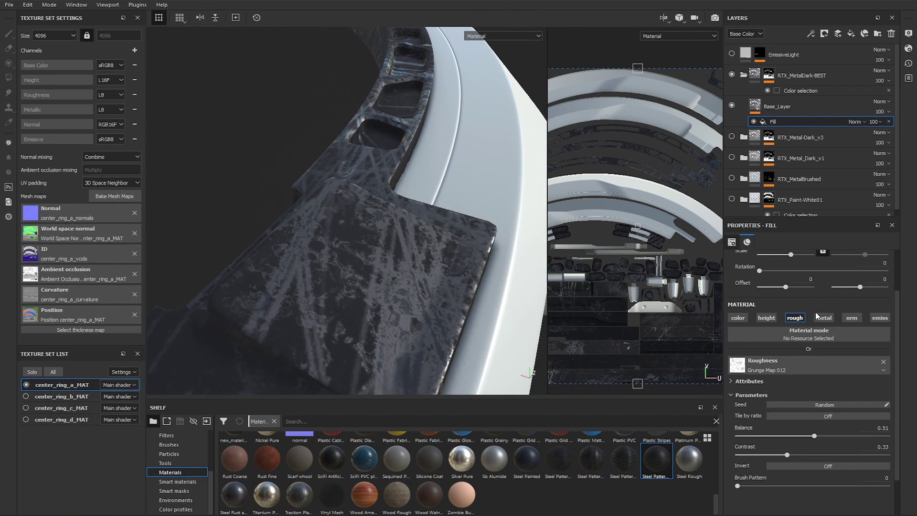
scroll(787, 293, "up", 2)
left_click_drag(791, 310, 797, 310)
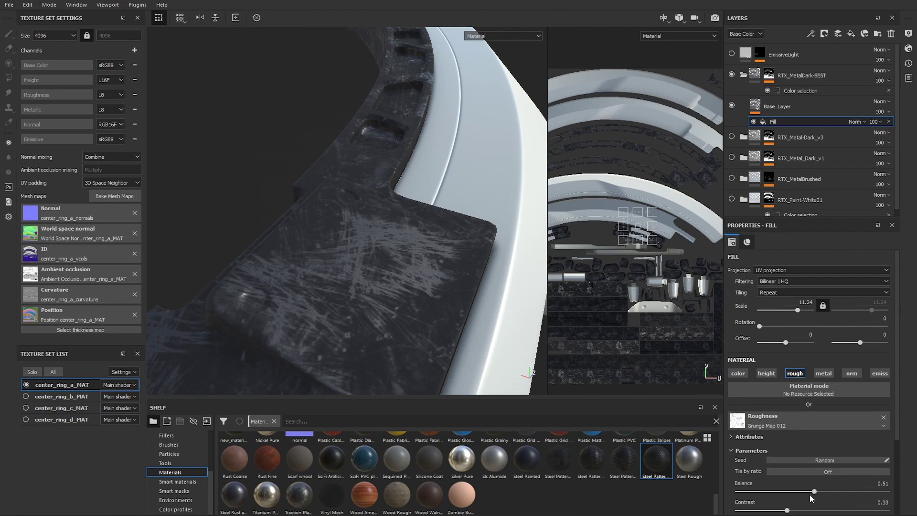
left_click_drag(814, 491, 742, 485)
left_click_drag(372, 258, 405, 266, "alt")
left_click_drag(787, 510, 757, 511)
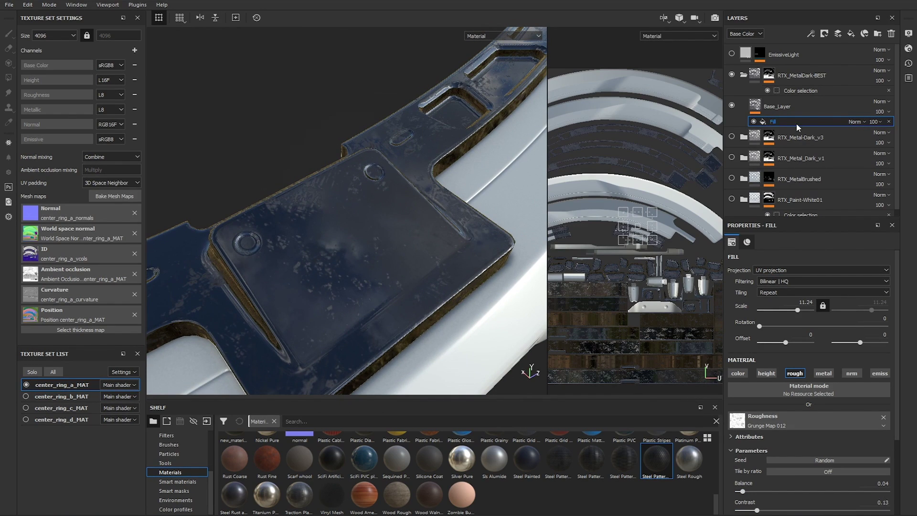
Step: Set the metal roughness of Base_Layer's Steel Rust and Wear material to 0.386
left_click(781, 102)
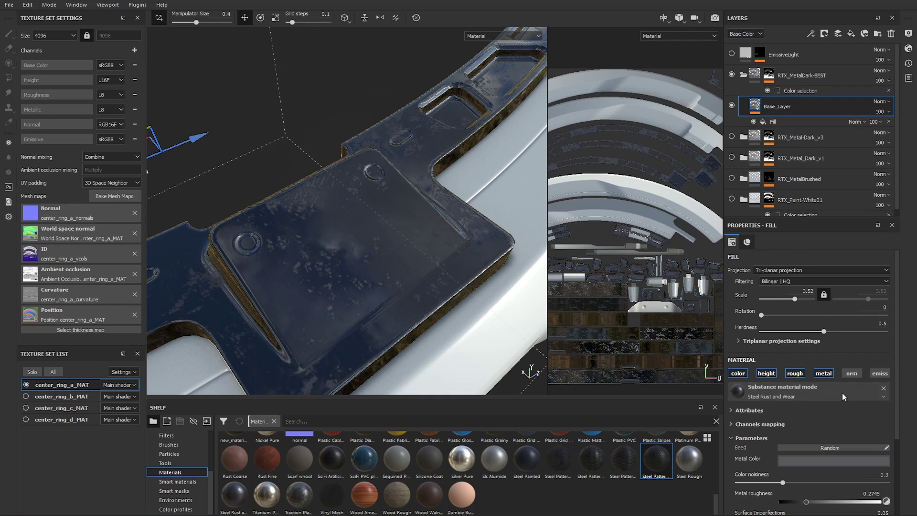
scroll(847, 400, "down", 2)
scroll(847, 400, "down", 1)
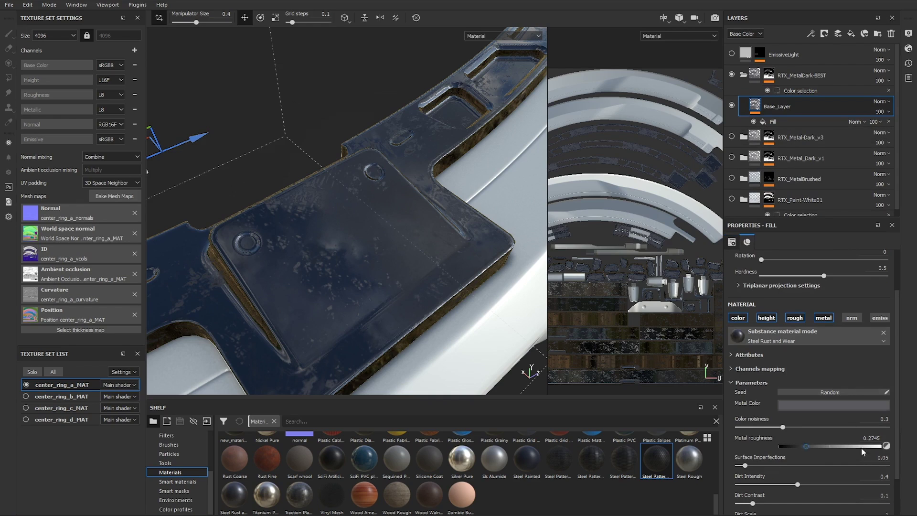
left_click(818, 446)
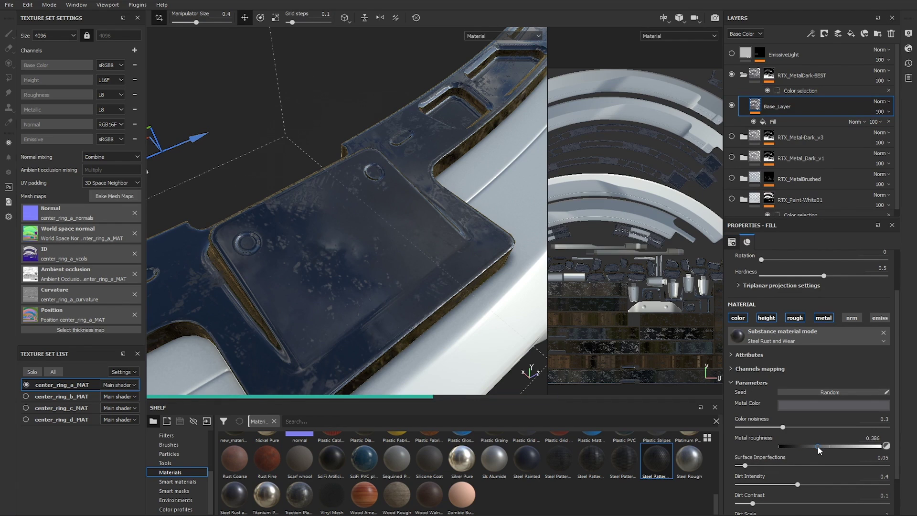
Step: Set the metal roughness of Base_Layer's Steel Rust and Wear material to 0.5209
left_click_drag(322, 211, 390, 183, "alt")
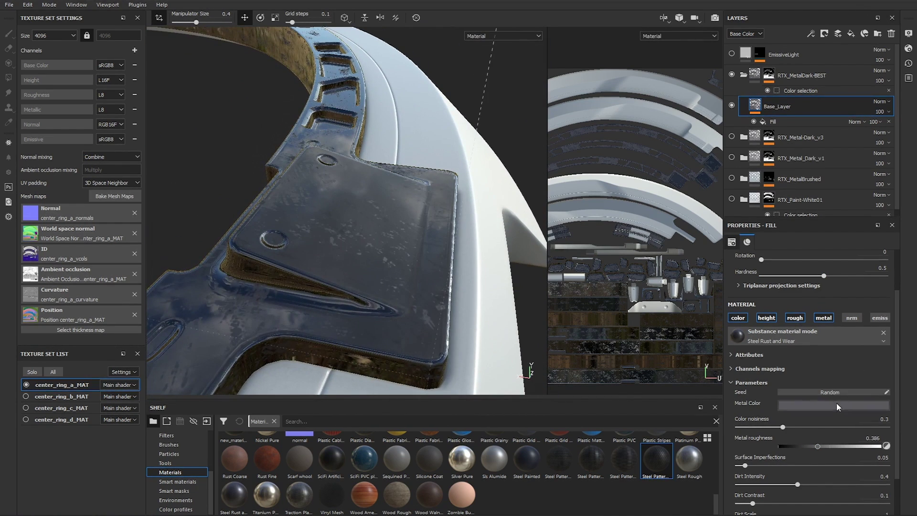
left_click_drag(849, 448, 853, 448)
left_click(832, 447)
left_click_drag(377, 205, 419, 192, "alt")
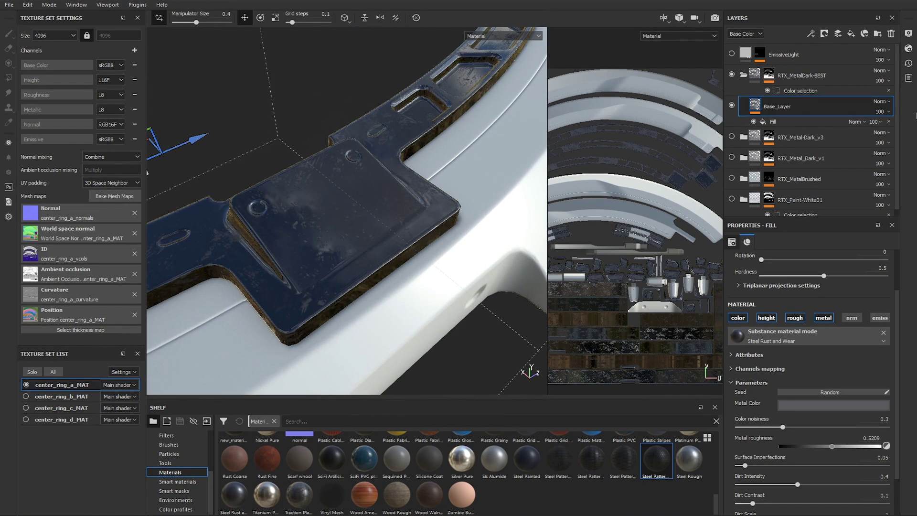
Step: Lower the opacity of Base_Layer's fill effect to 55 in the Roughness channel
left_click(778, 123)
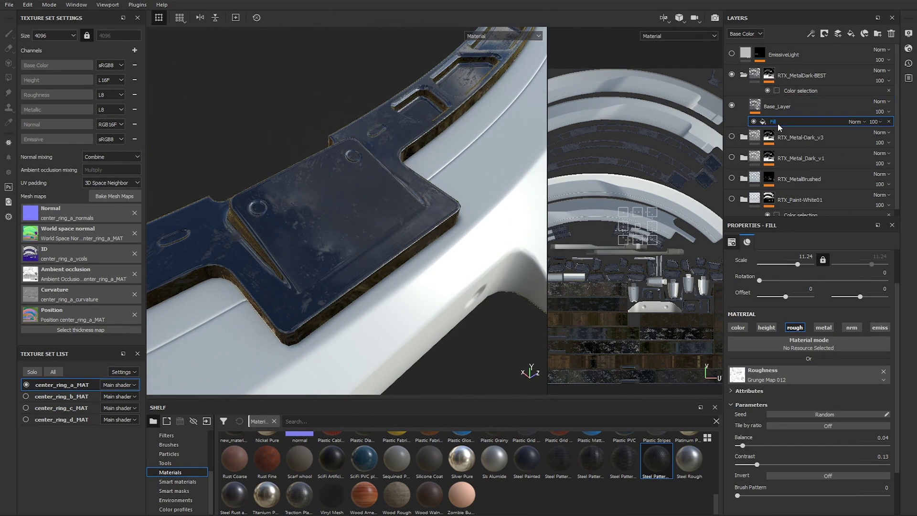
scroll(837, 400, "up", 1)
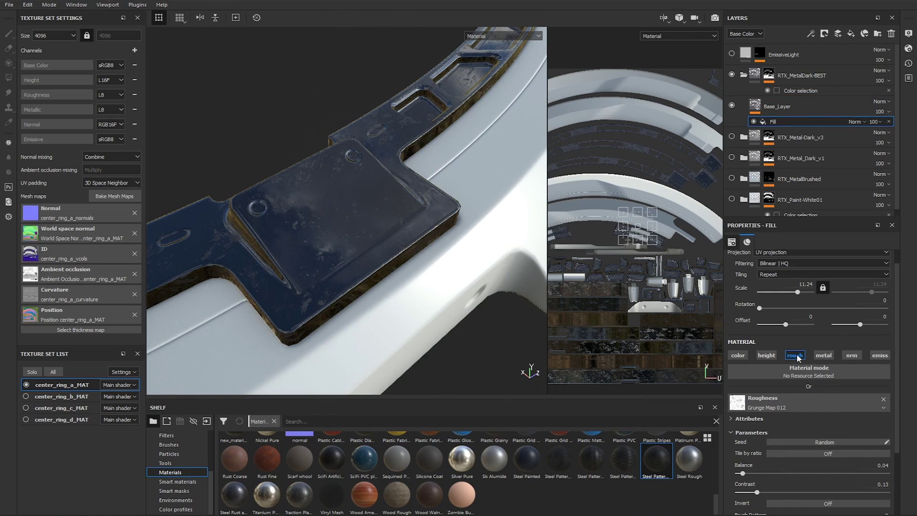
left_click(745, 34)
left_click(742, 56)
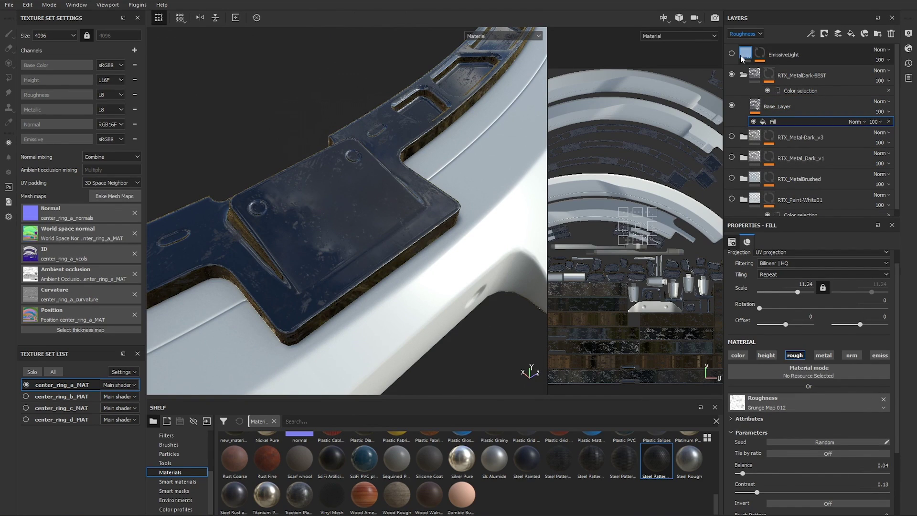
left_click(877, 122)
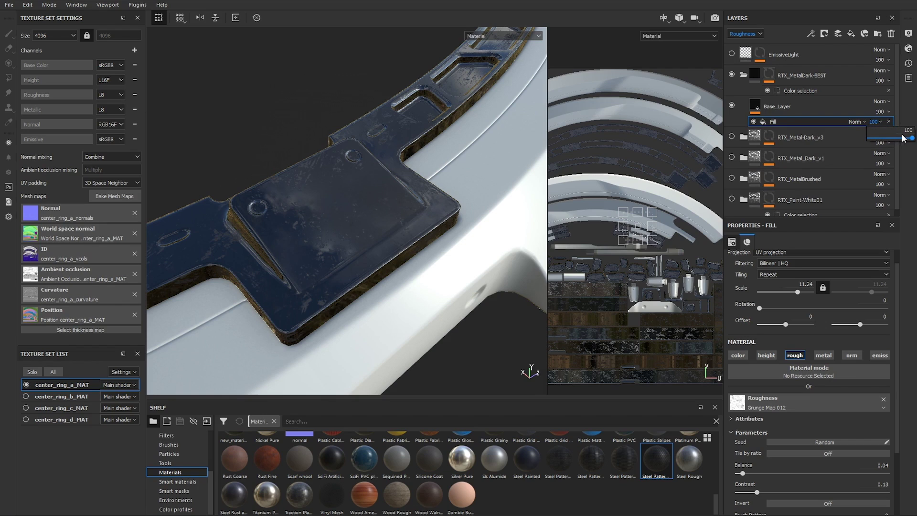
left_click_drag(911, 138, 892, 138)
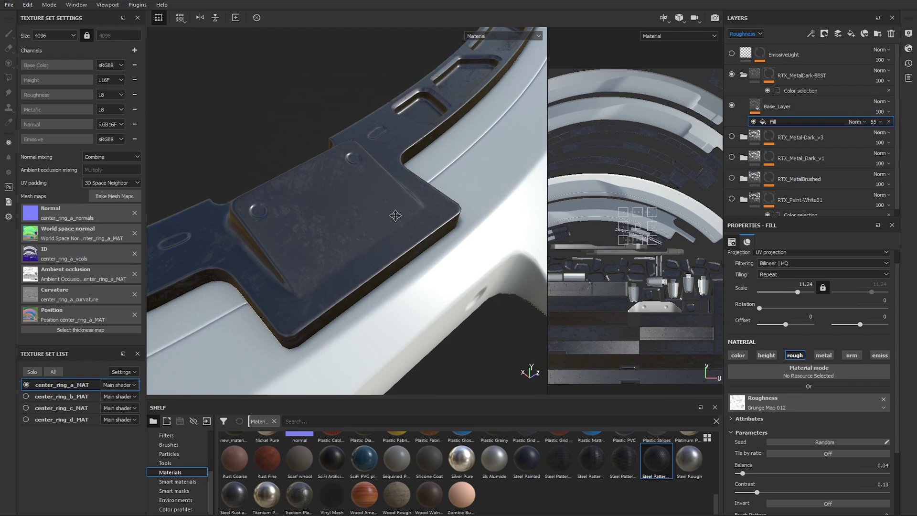
left_click_drag(395, 215, 432, 221, "alt")
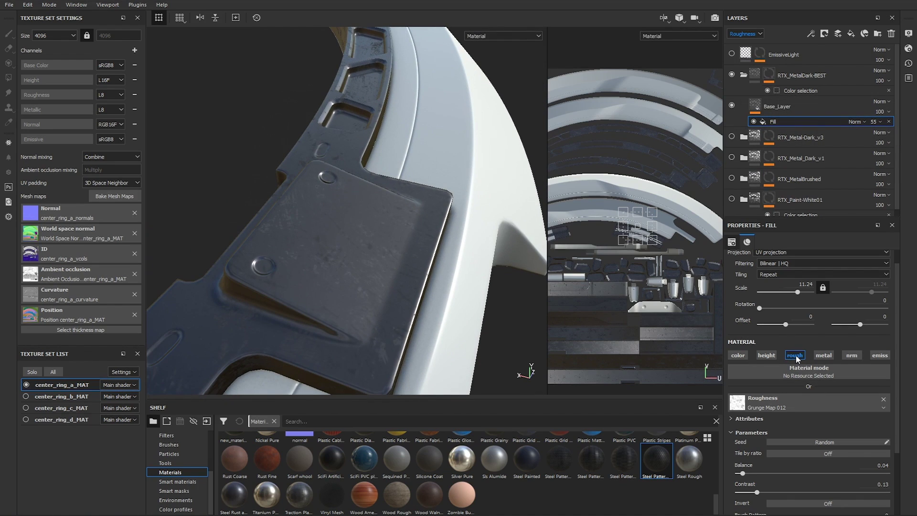
Step: Try a stronger Roughness-channel opacity of about 65 on Base_Layer's fill effect
left_click(791, 109)
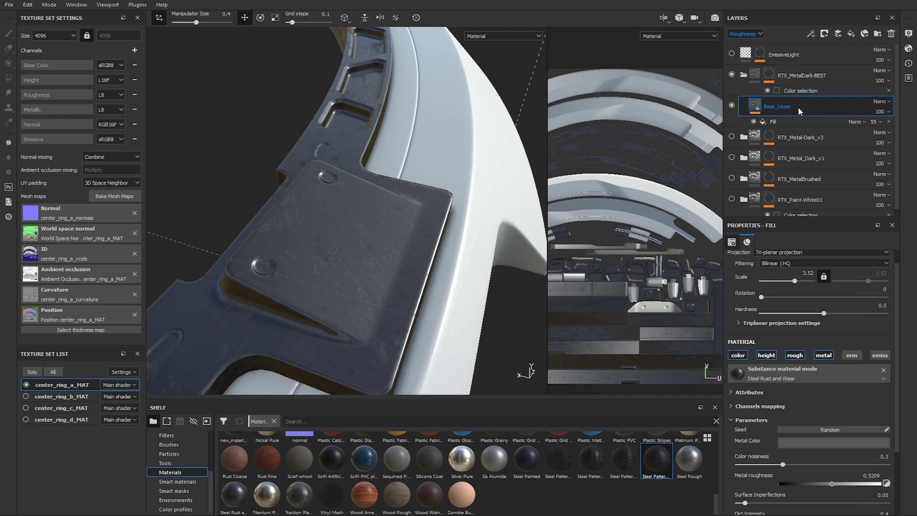
left_click(780, 120)
left_click(881, 123)
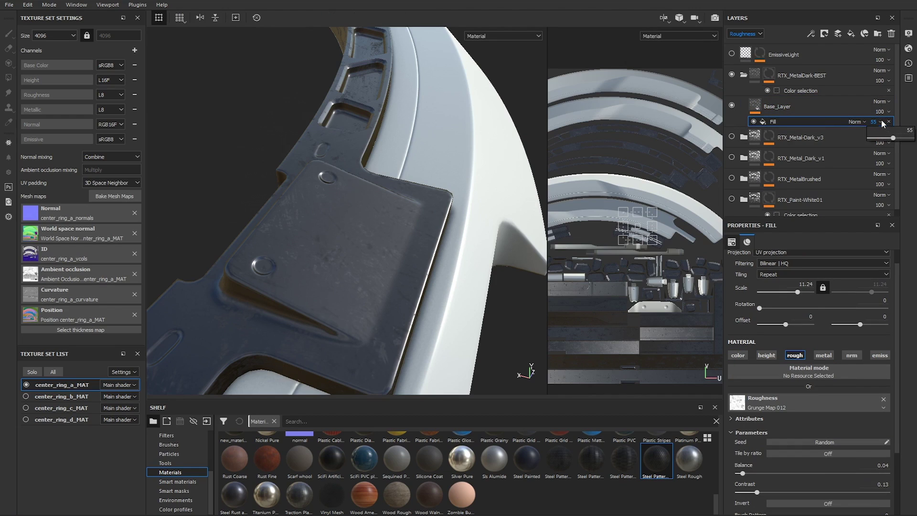
left_click(745, 33)
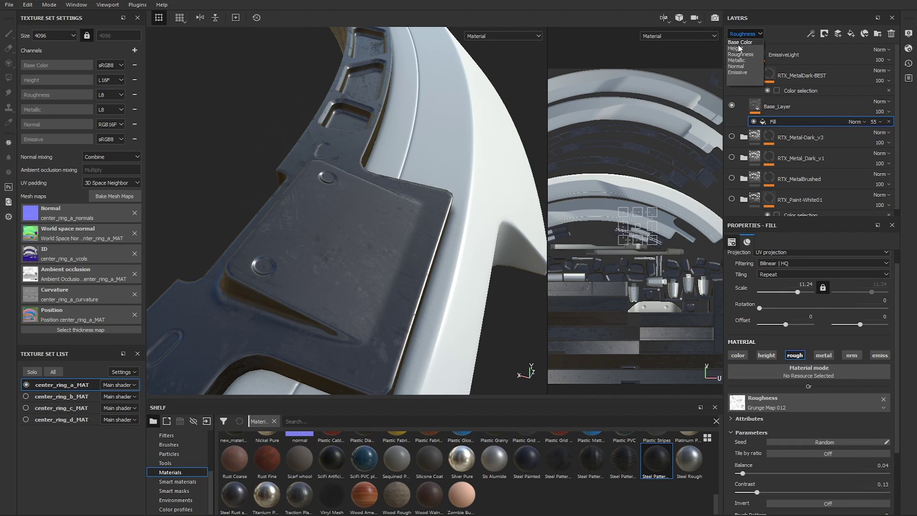
left_click(876, 122)
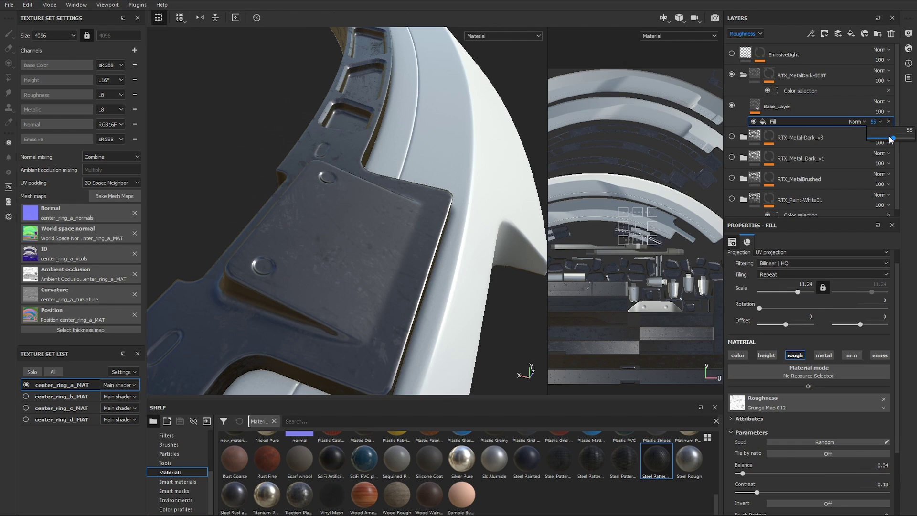
mouse_move(891, 140)
left_mouse_down()
mouse_move(882, 140)
mouse_move(891, 139)
left_mouse_up()
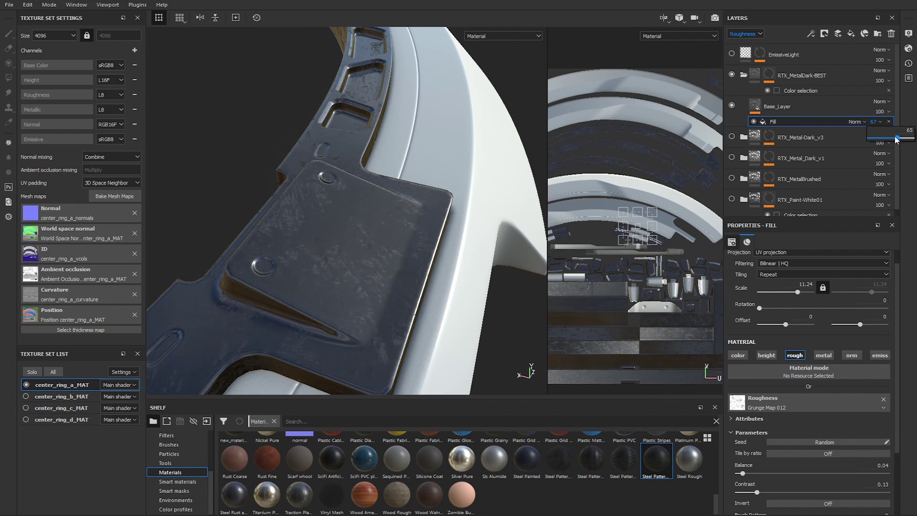
Step: Set the blending mode of Base_Layer's fill effect to Multiply in the Roughness channel, keeping its opacity at 55
left_click(853, 122)
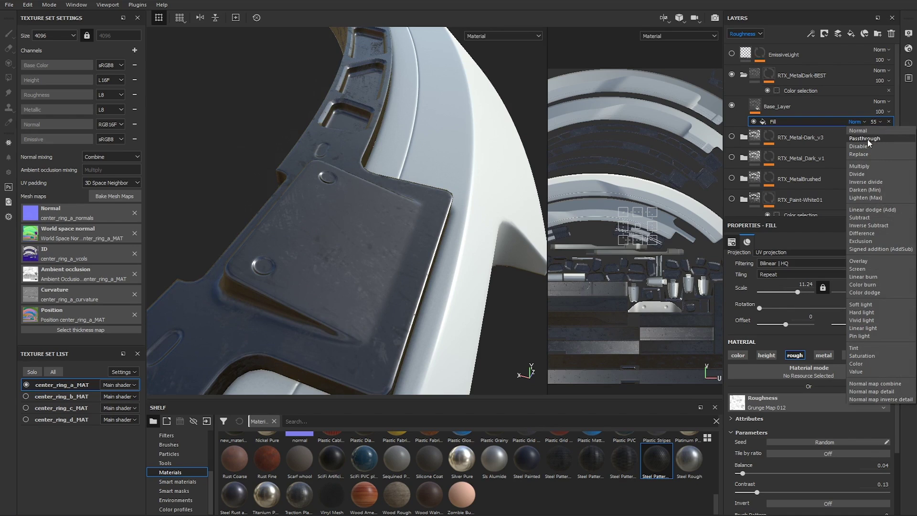
left_click(873, 166)
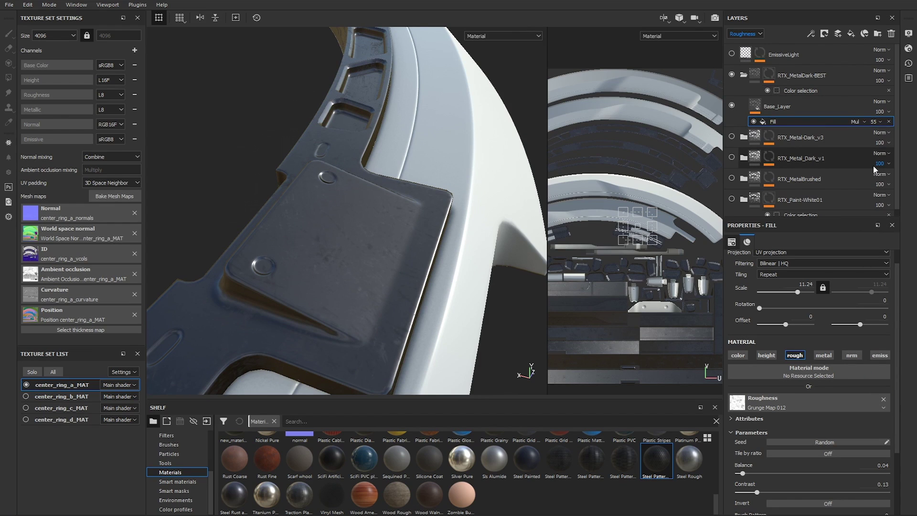
left_click(875, 121)
mouse_move(892, 138)
left_mouse_down()
mouse_move(903, 138)
mouse_move(892, 135)
left_mouse_up()
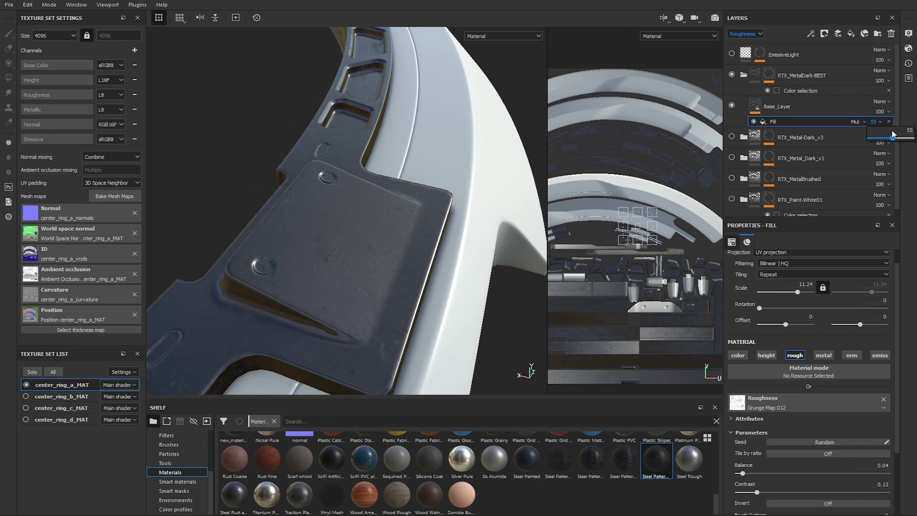
Step: Set the metal roughness of Base_Layer's Steel Rust and Wear material to 0.3442 and inspect the reflections on the rim plate
left_click(801, 110)
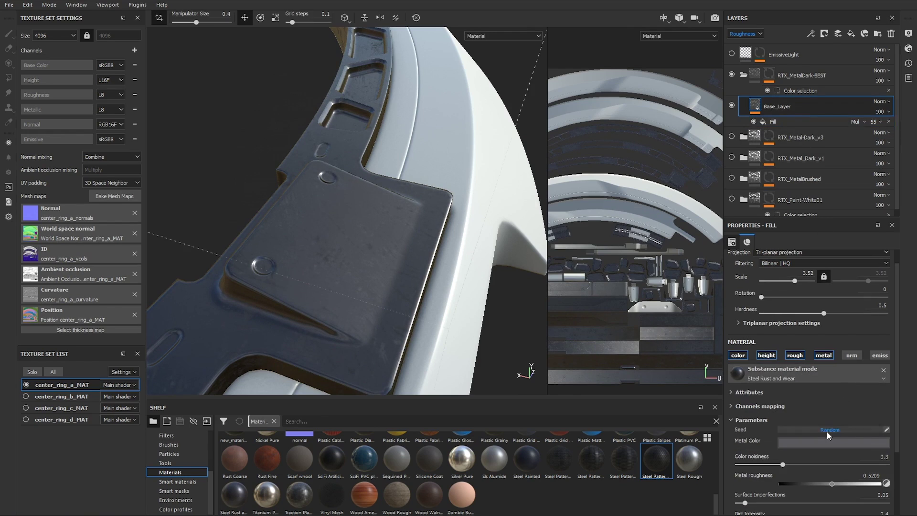
left_click_drag(834, 483, 809, 483)
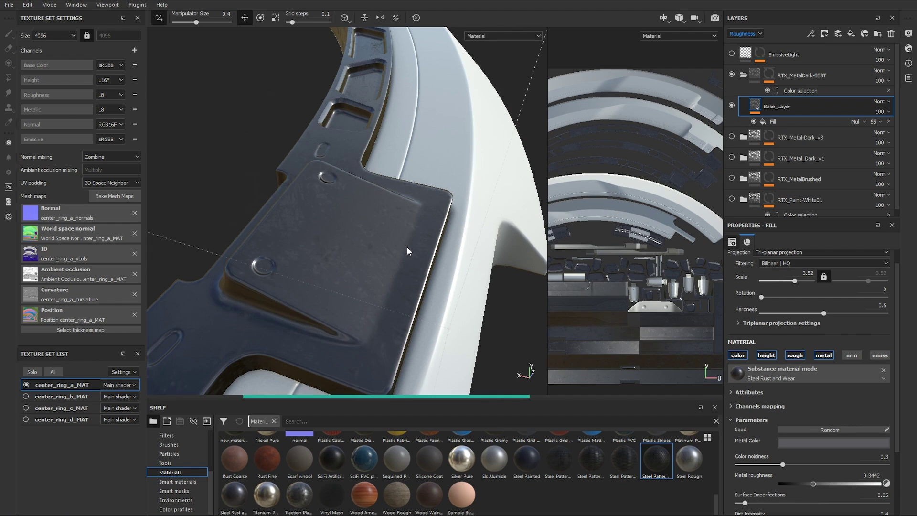
left_click_drag(393, 252, 414, 247, "alt")
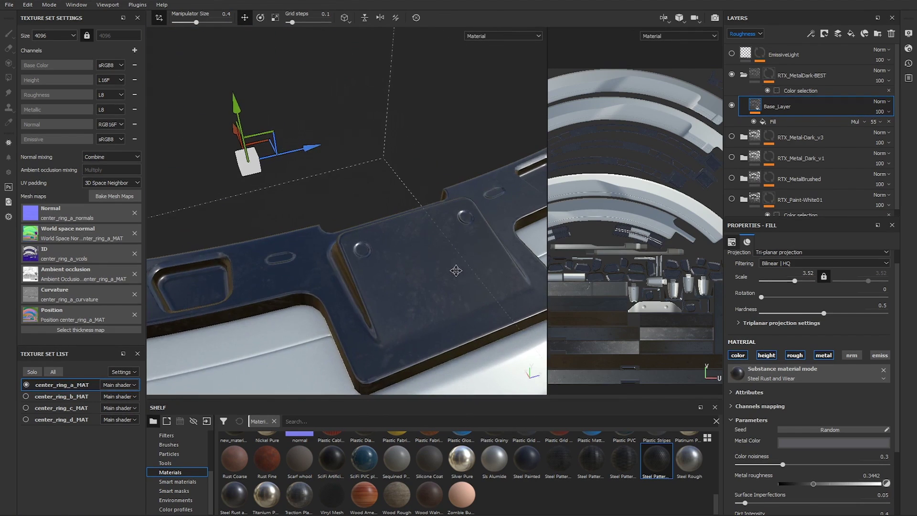
left_click(415, 236)
scroll(402, 246, "up", 2)
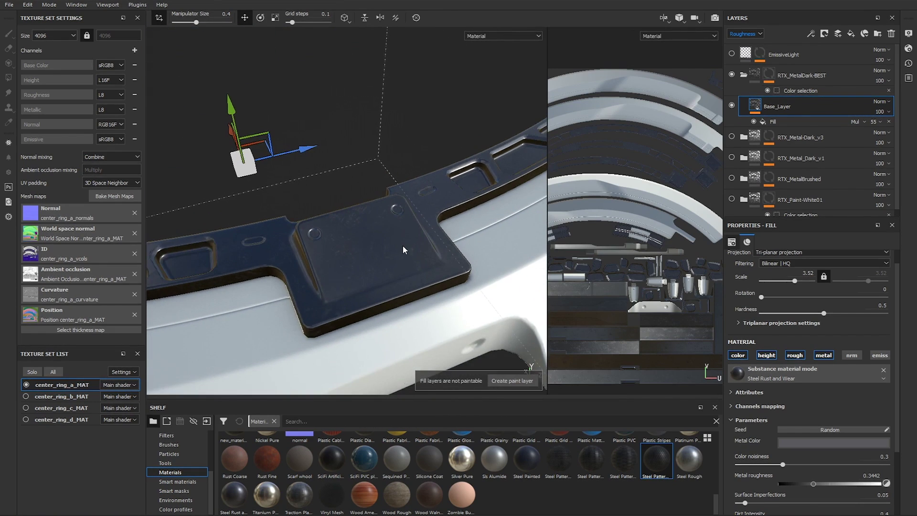
left_click_drag(402, 245, 418, 200, "alt")
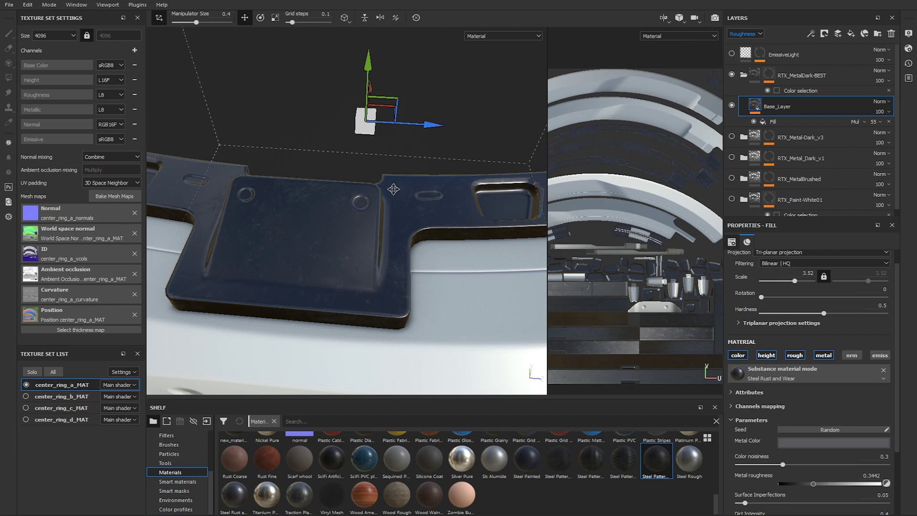
mouse_move(419, 195)
left_mouse_down("alt")
mouse_move(413, 189)
mouse_move(416, 196)
left_mouse_up("alt")
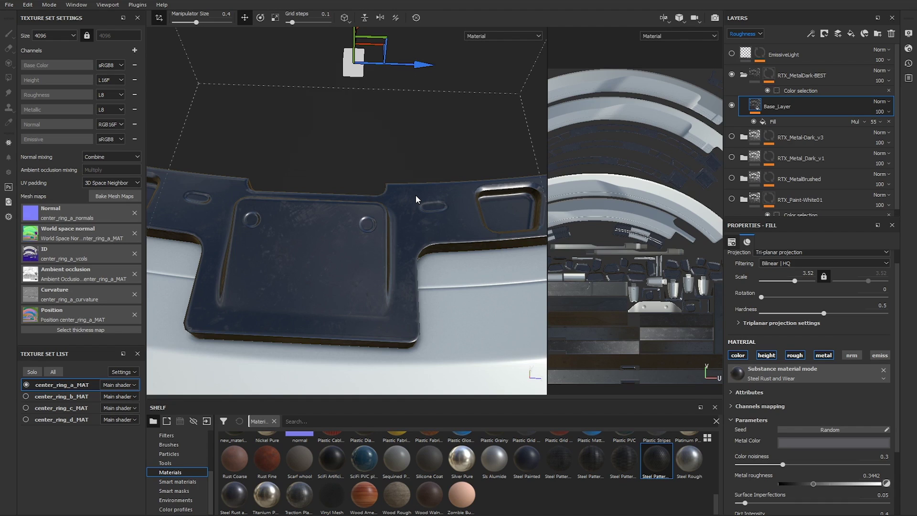
mouse_move(404, 216)
left_mouse_down("alt")
mouse_move(472, 165)
mouse_move(397, 111)
left_mouse_up("alt")
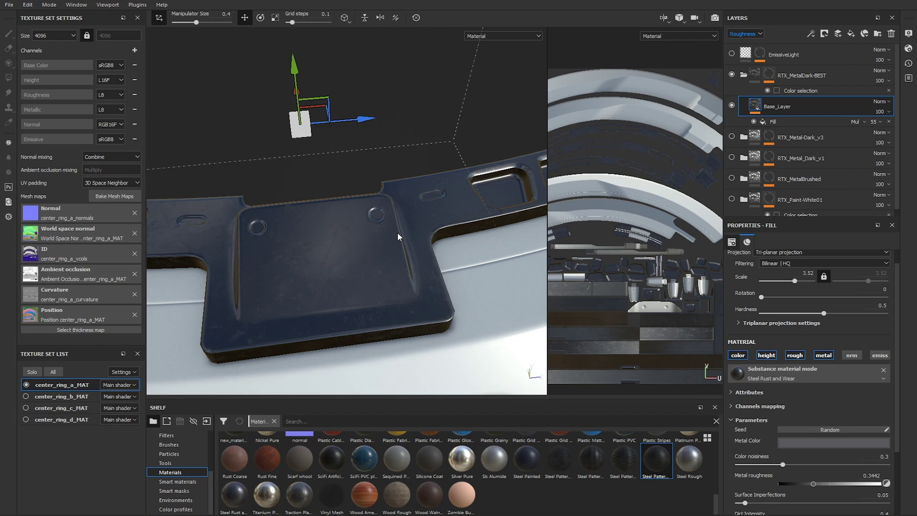
left_click_drag(379, 248, 423, 187, "alt")
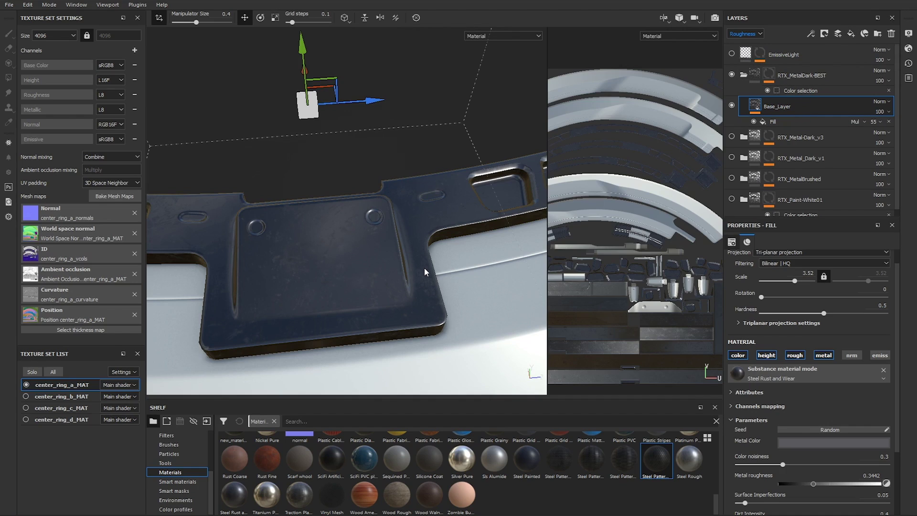
Step: Add a fill layer above Base_Layer in the RTX_MetalDark-BEST folder and set its base color to white
left_click(855, 27)
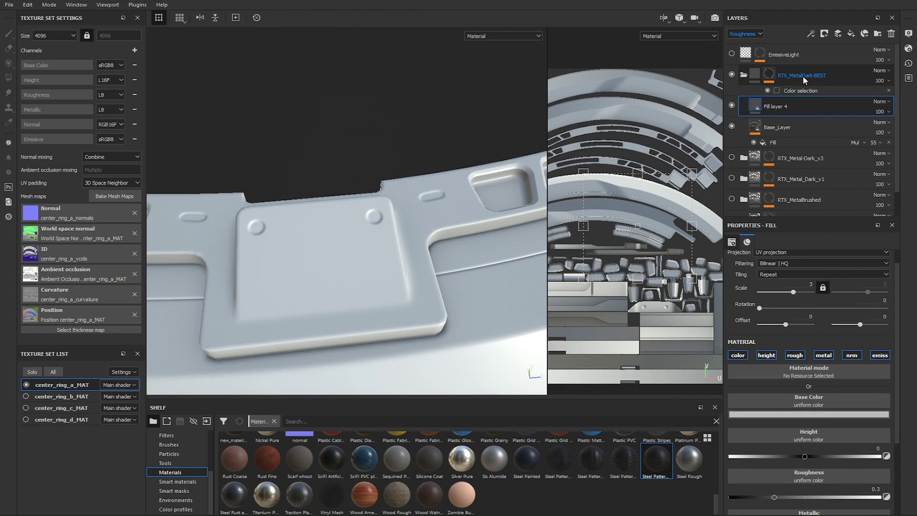
left_click(823, 415)
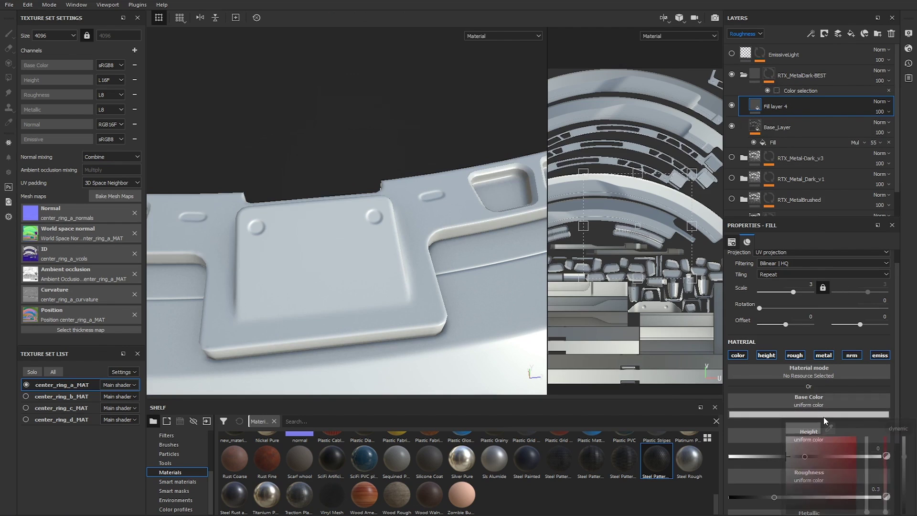
left_click_drag(805, 454, 780, 406)
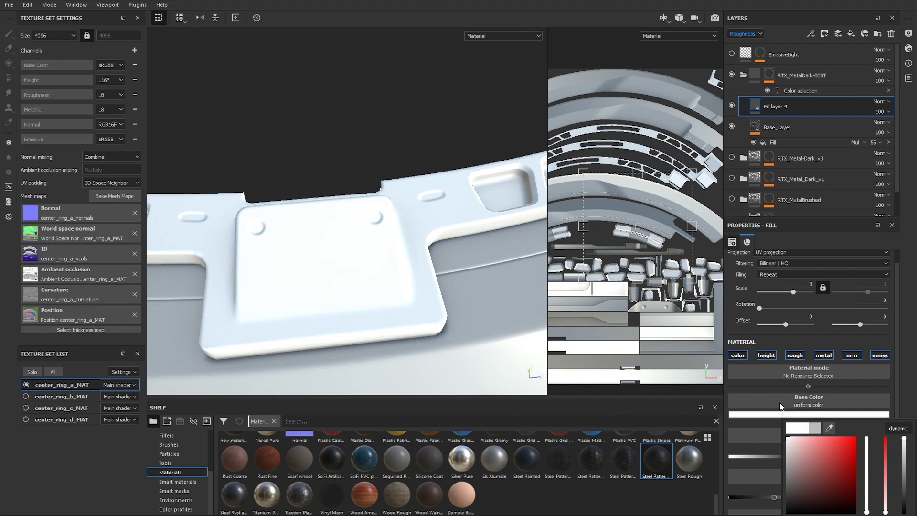
Step: Rename the new fill layer as Scratches
left_click(783, 106)
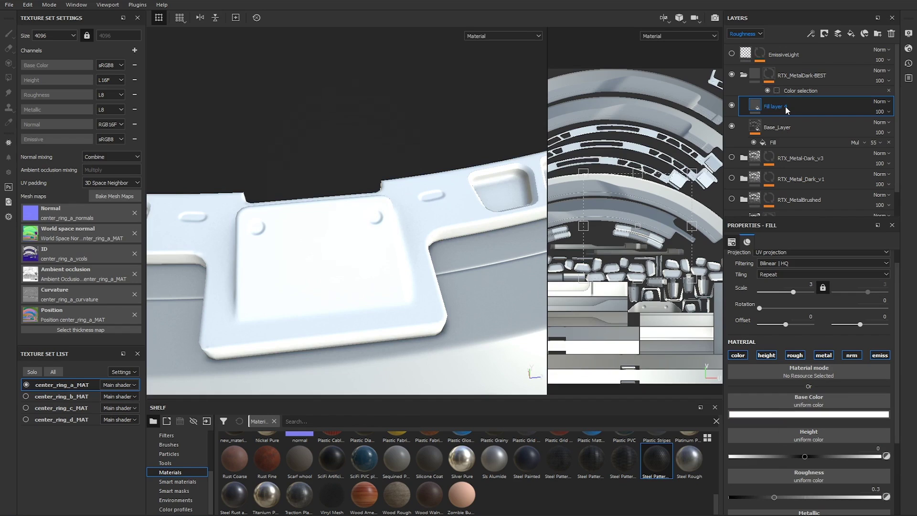
double_click(786, 106)
type("ws")
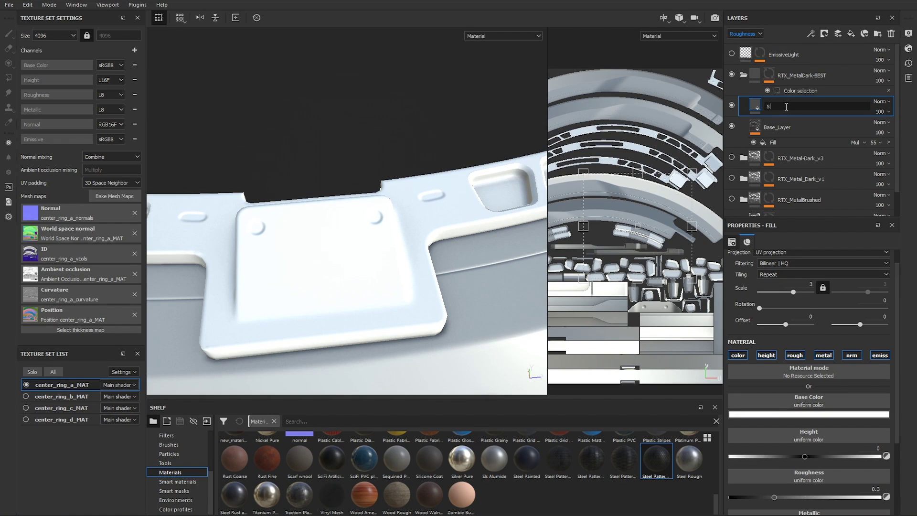
type("ratches")
key("Return")
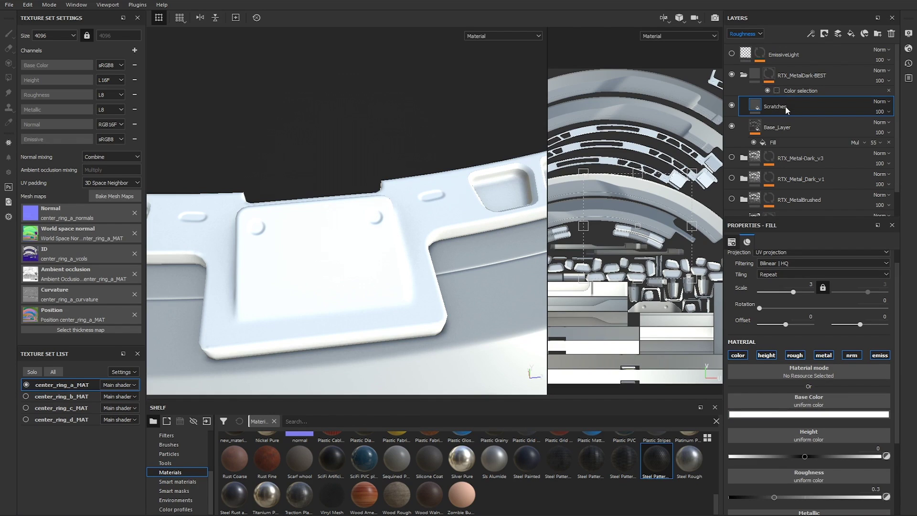
Step: Assign the Steel Rough material to the Scratches layer and compare the rim plate with the layer hidden and shown
left_click(836, 369)
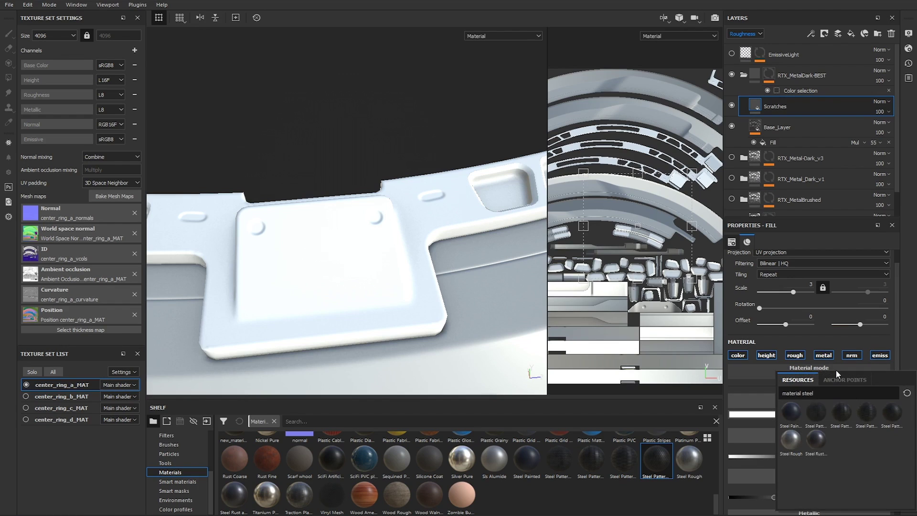
left_click(793, 440)
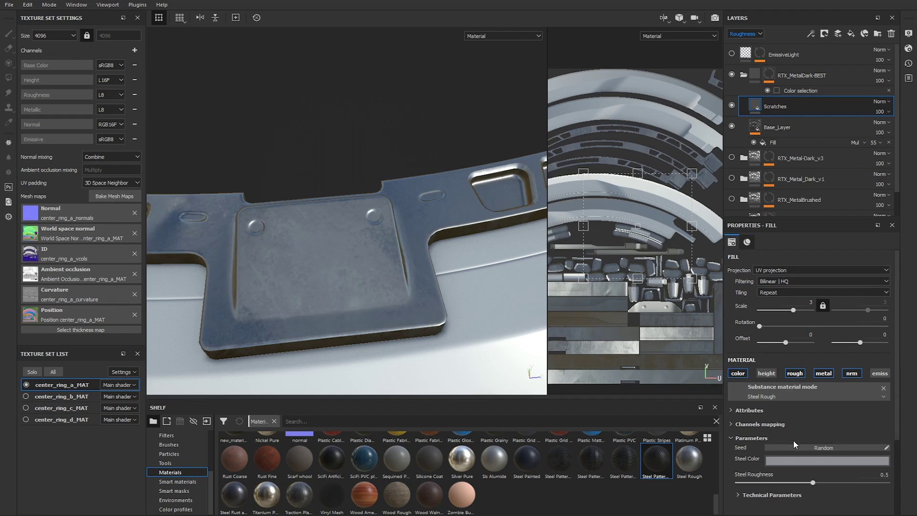
left_click_drag(421, 229, 339, 143, "alt")
left_click_drag(417, 208, 506, 204, "alt")
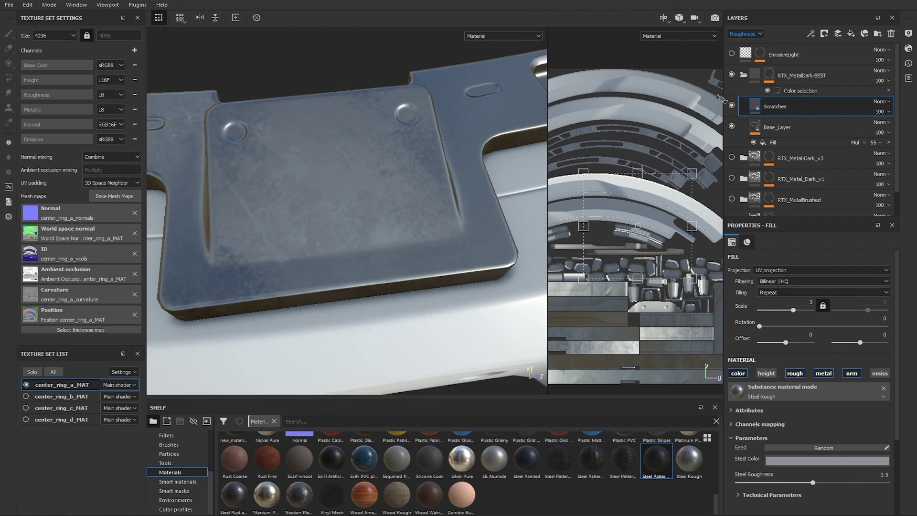
left_click(731, 105)
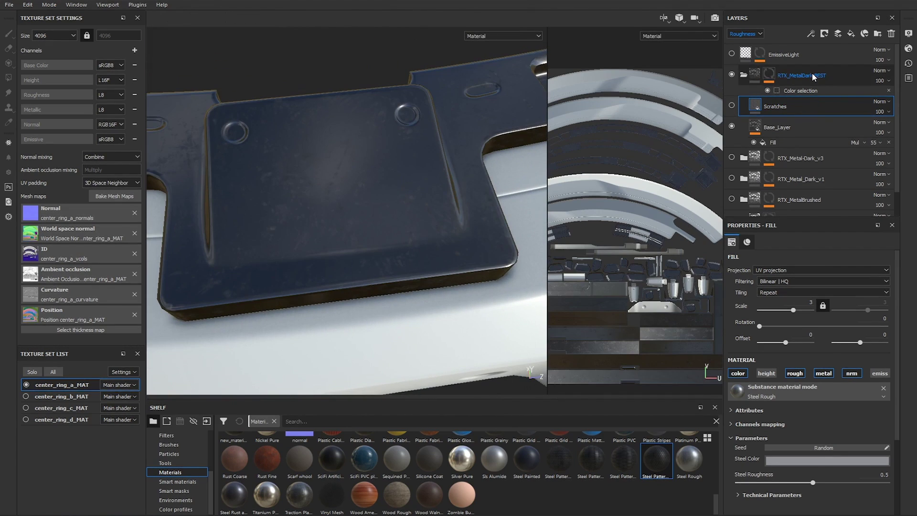
left_click(732, 105)
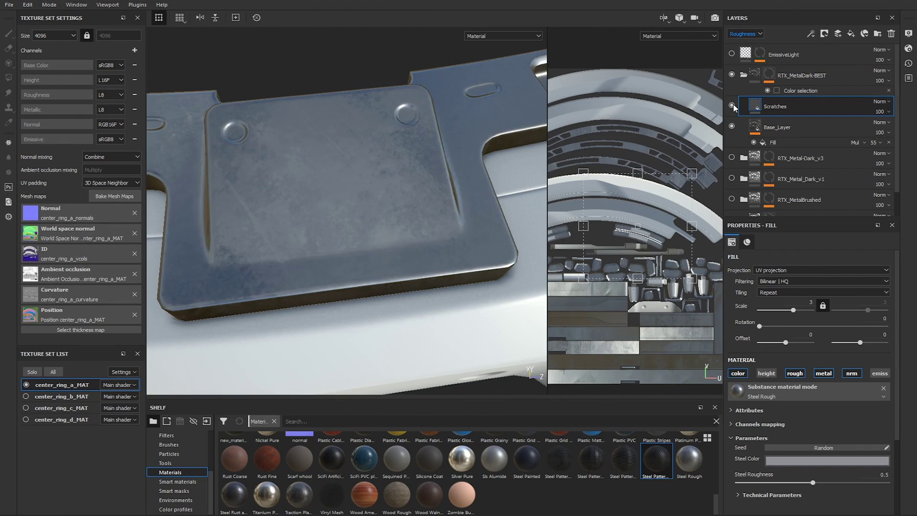
Step: Set the steel roughness of the Scratches layer's Steel Rough material to 0.44 while checking the rim plate's reflections
mouse_move(406, 172)
left_mouse_down("alt")
mouse_move(403, 141)
mouse_move(392, 141)
mouse_move(404, 164)
mouse_move(397, 156)
left_mouse_up("alt")
left_click_drag(520, 217, 464, 153, "alt")
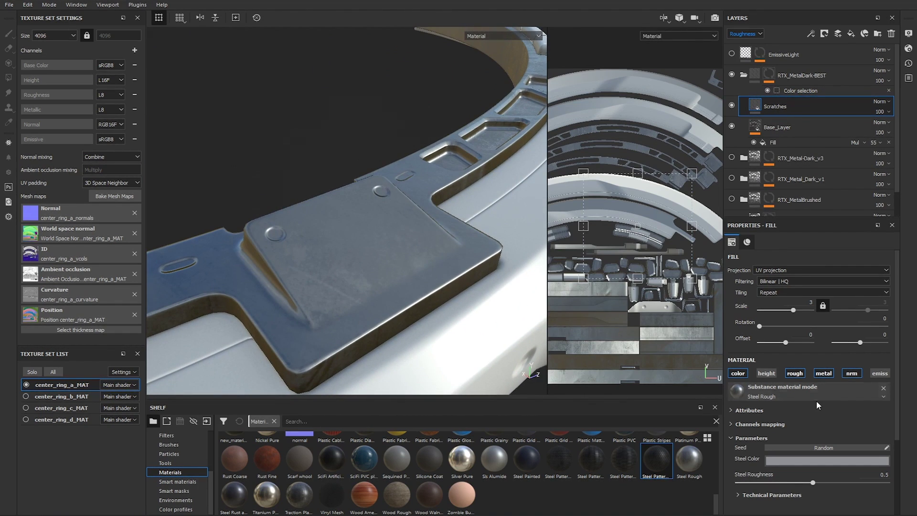
left_click_drag(813, 483, 853, 477)
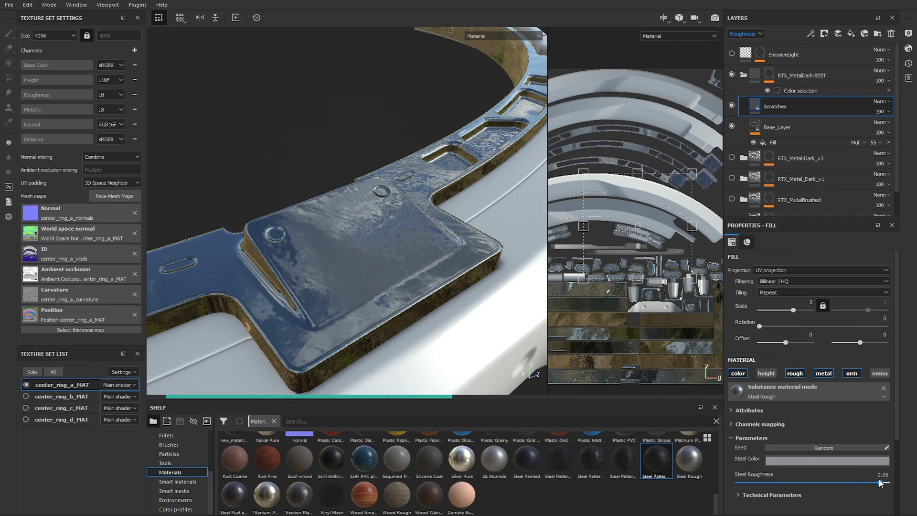
left_click_drag(880, 482, 807, 484)
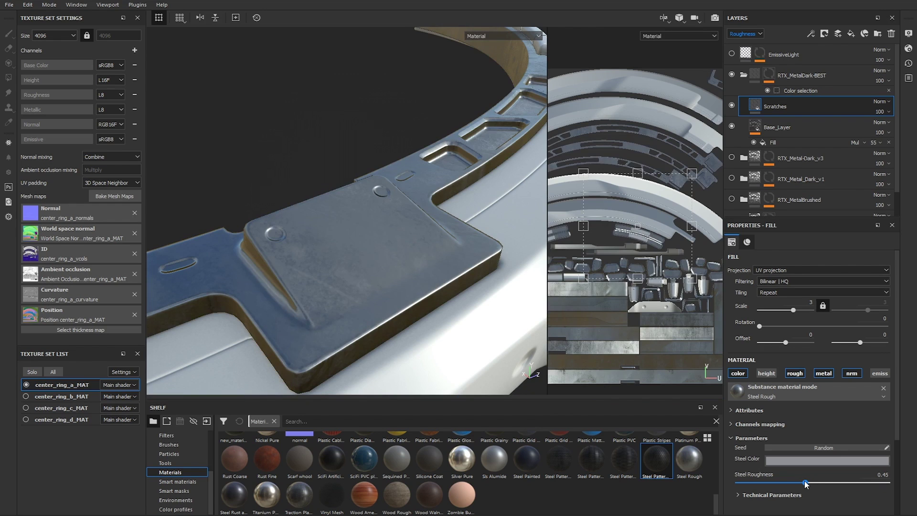
left_click_drag(807, 484, 804, 483)
Step: Enable the height channel of the Scratches layer and set its UV scale to 21.95
left_click_drag(369, 164, 335, 210, "alt")
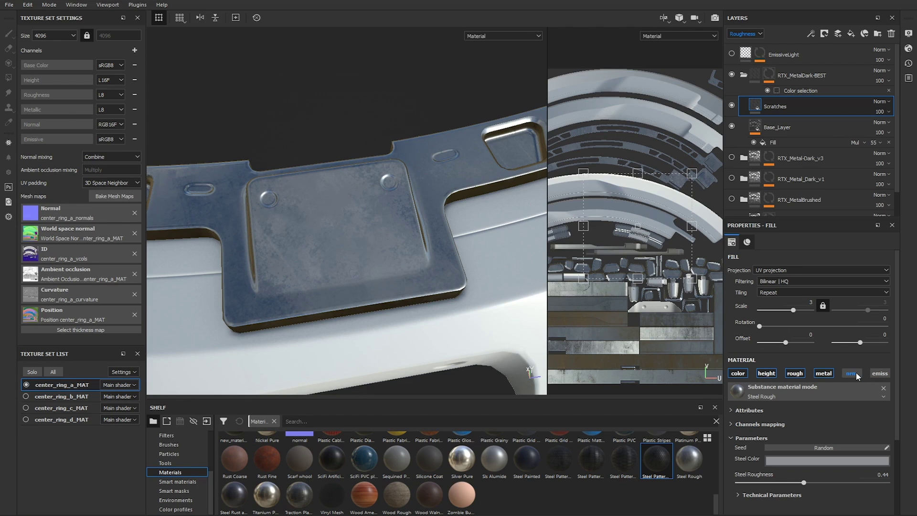
scroll(388, 229, "up", 2)
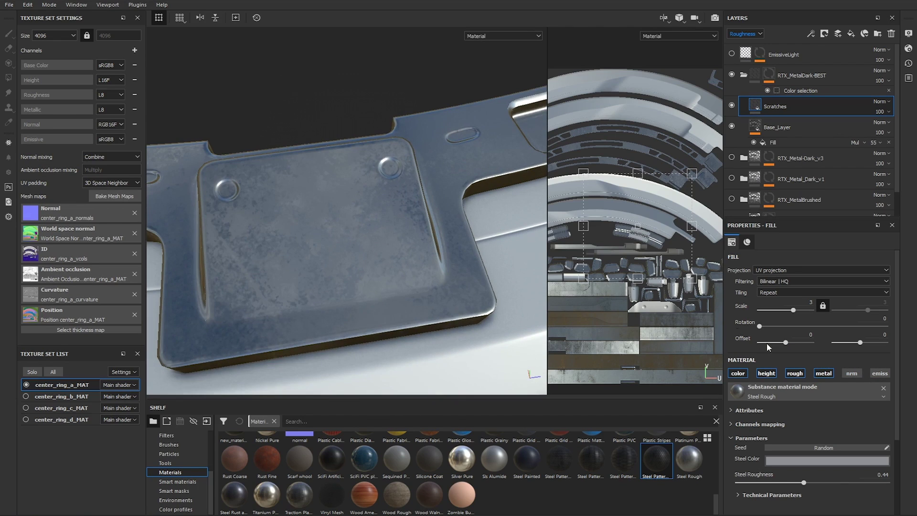
left_click_drag(793, 310, 799, 309)
left_click_drag(353, 177, 383, 179, "alt")
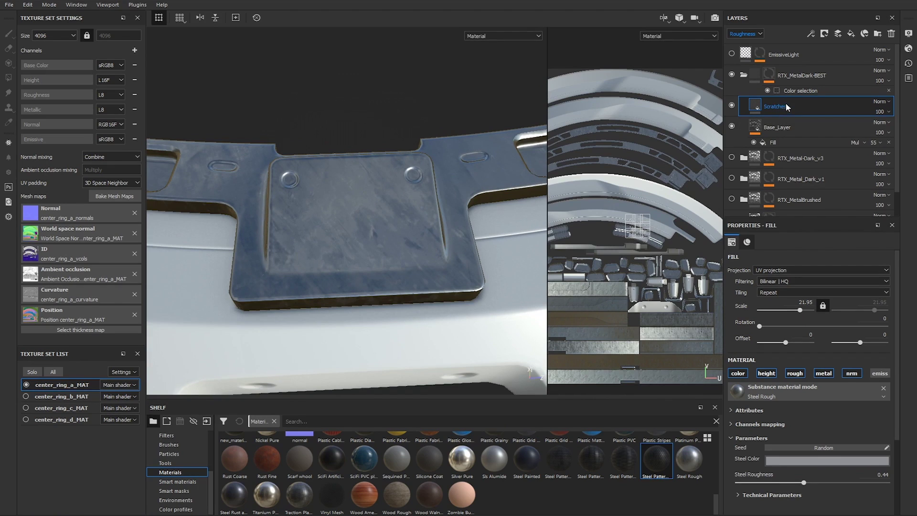
Step: Move the Scratches layer below Base_Layer in the RTX_MetalDark-BEST folder and inspect how the two layers blend on the rim plate
mouse_move(778, 105)
left_mouse_down()
mouse_move(787, 145)
mouse_move(787, 96)
left_mouse_up()
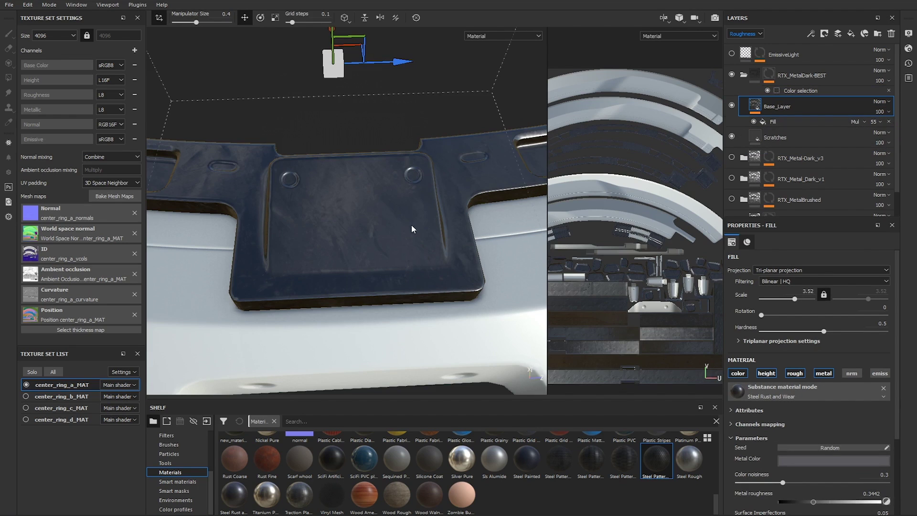
left_click_drag(414, 230, 487, 219, "alt")
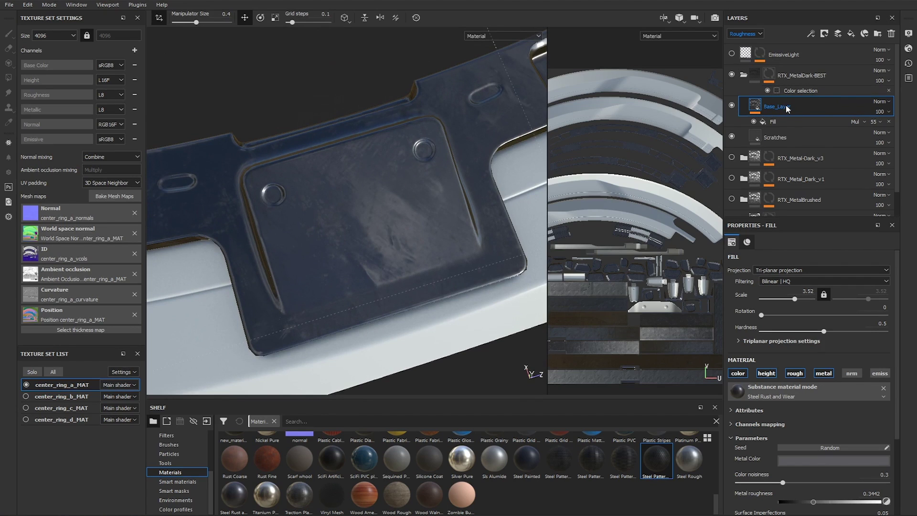
left_click_drag(347, 206, 380, 220, "alt")
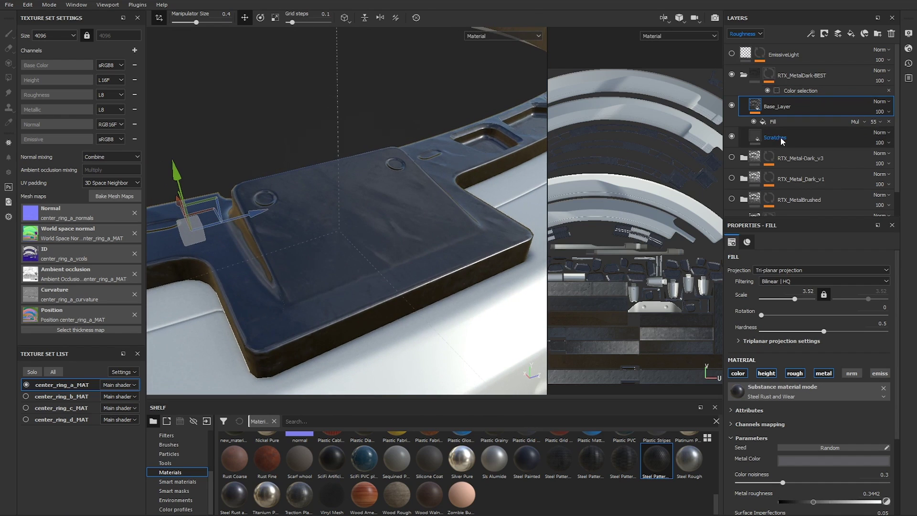
left_click(776, 139)
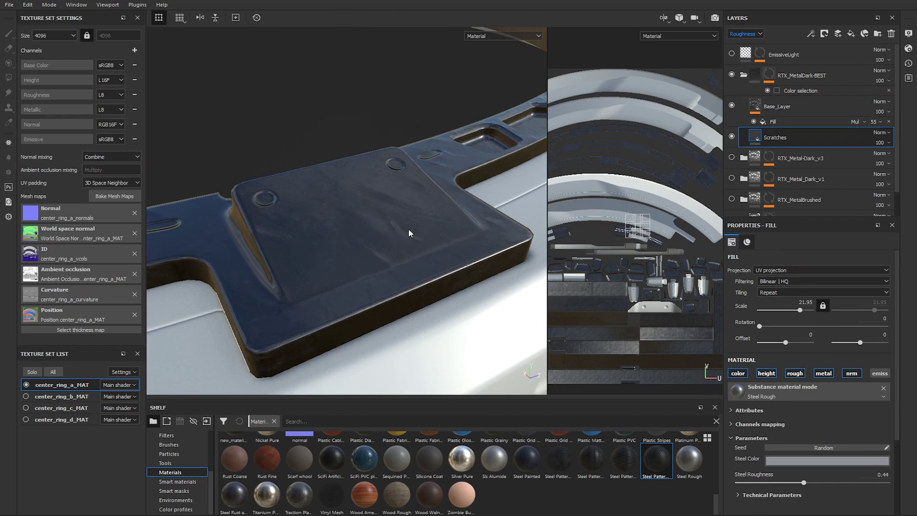
left_click_drag(435, 210, 325, 215, "alt")
left_click(795, 106)
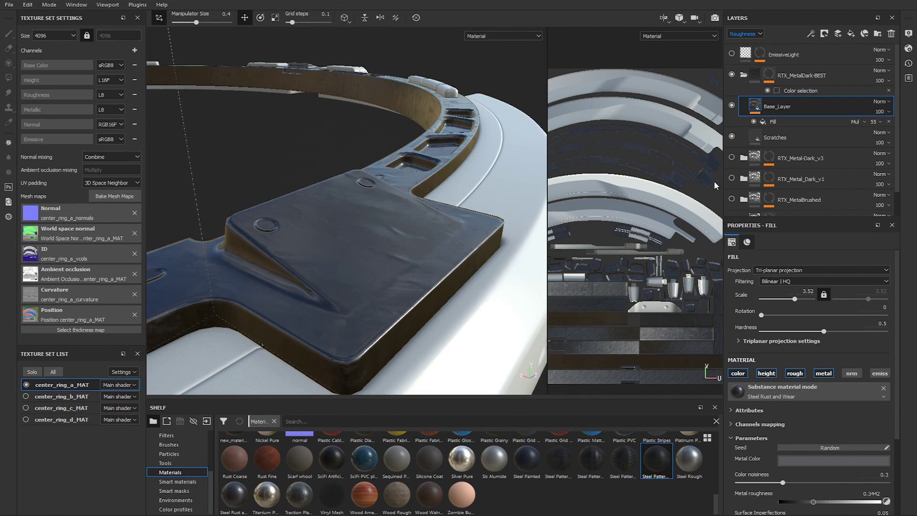
left_click_drag(397, 239, 415, 213, "alt")
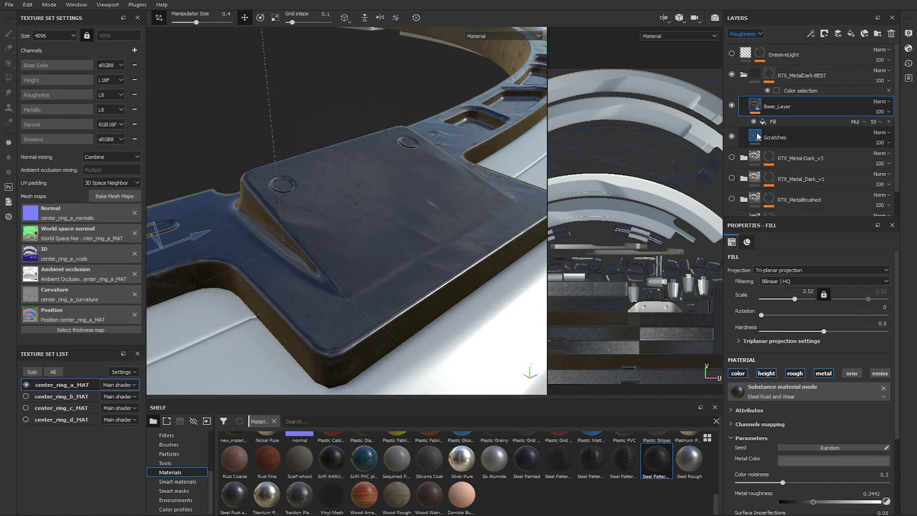
left_click_drag(411, 248, 444, 201, "alt")
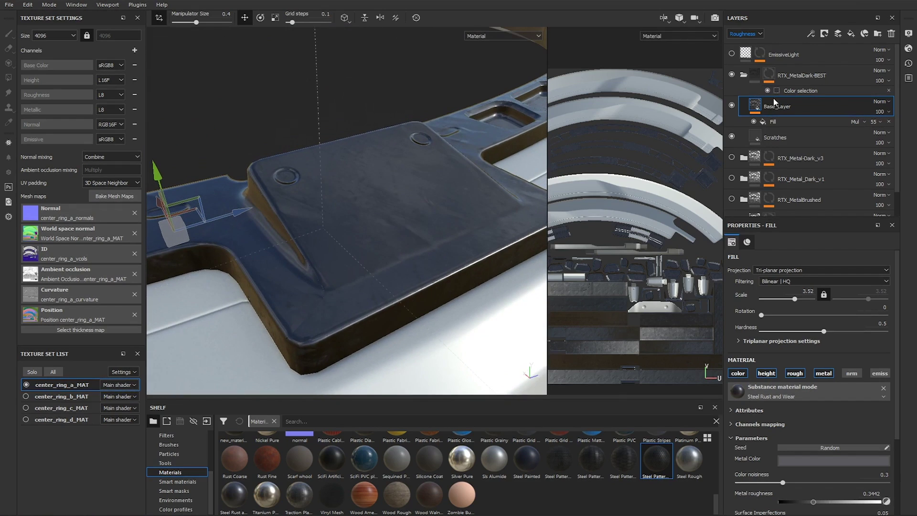
Step: Show the layer stack's Normal channel, set Base_Layer's blending mode to Replace for it, and check the rim plate's surface
left_click(745, 33)
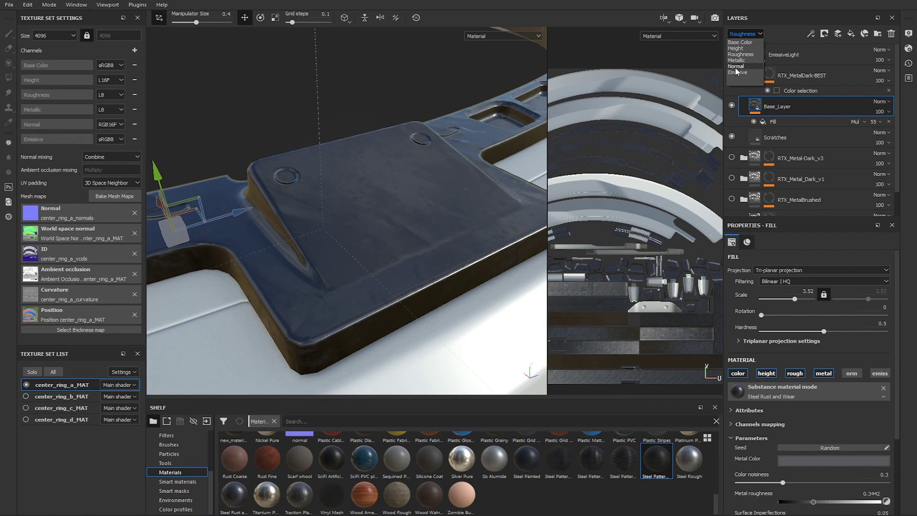
left_click(737, 72)
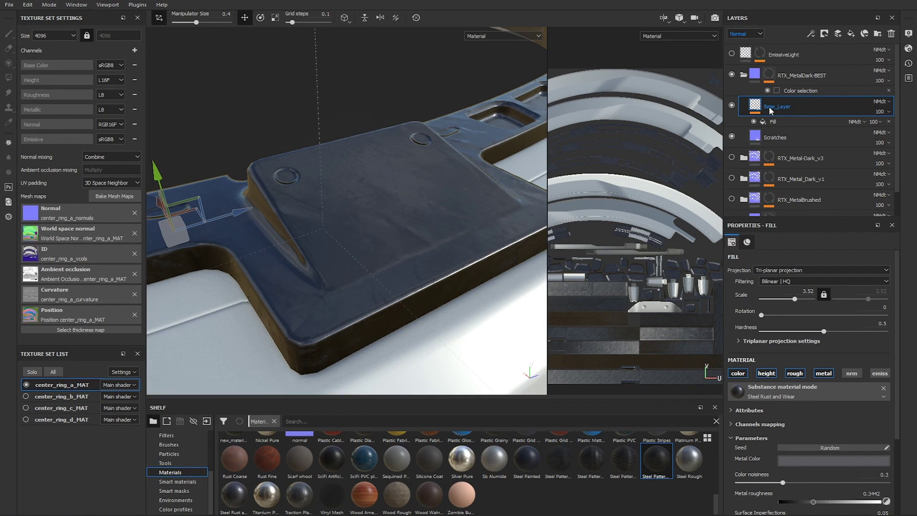
left_click(745, 34)
left_click(737, 66)
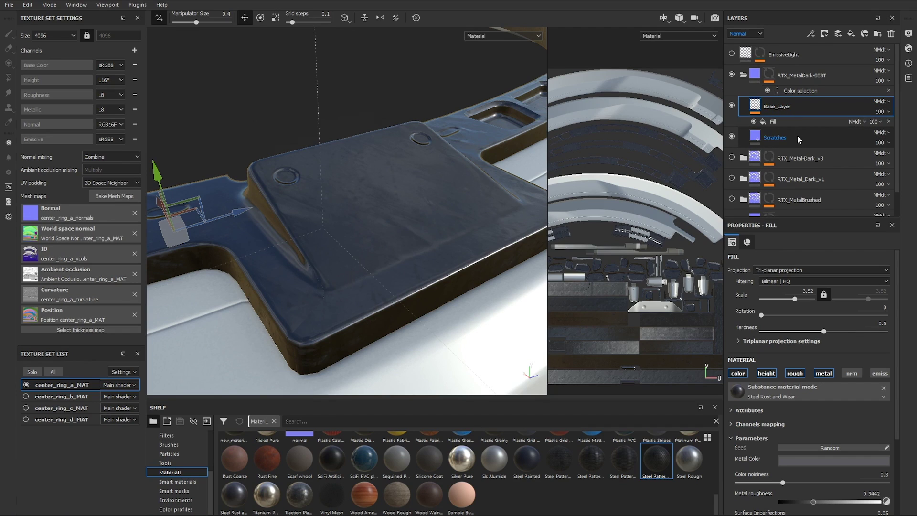
left_click(881, 102)
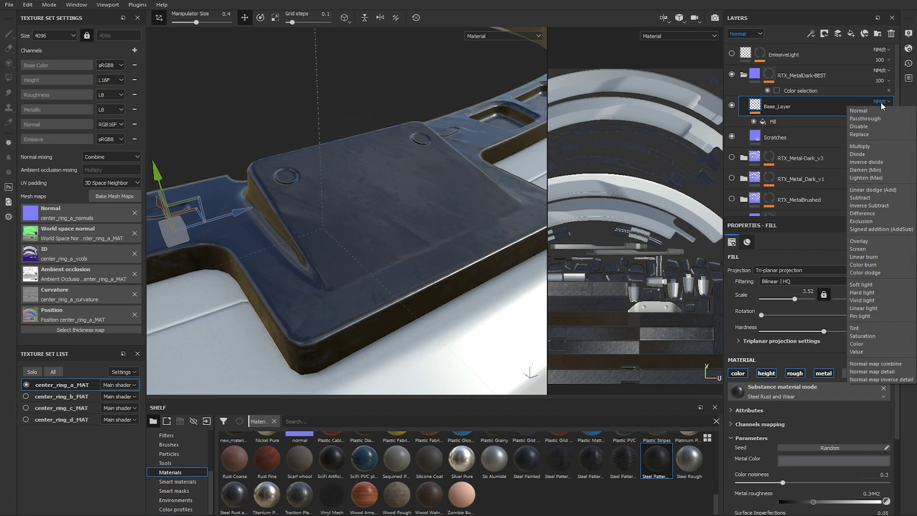
left_click(880, 134)
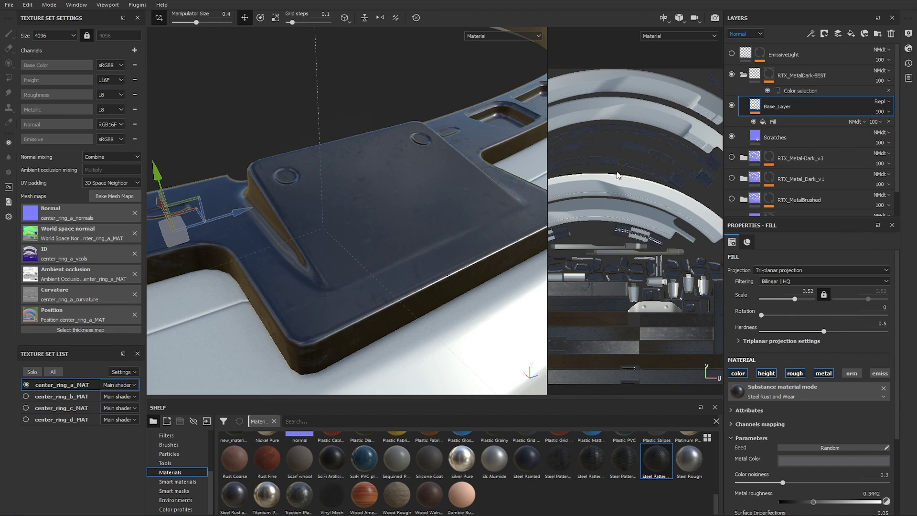
left_click_drag(450, 188, 476, 175, "alt")
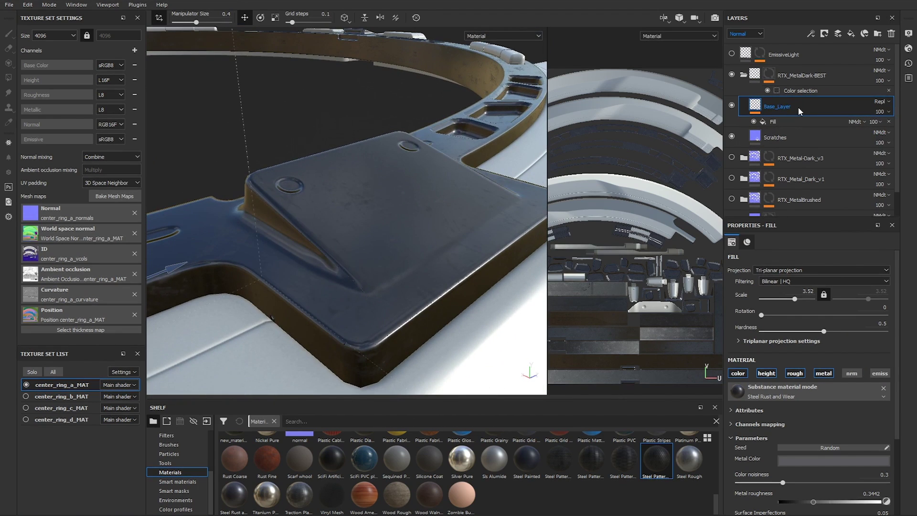
left_click(879, 112)
mouse_move(906, 128)
left_mouse_down()
mouse_move(874, 128)
mouse_move(913, 128)
left_mouse_up()
left_click_drag(393, 192, 339, 209, "alt")
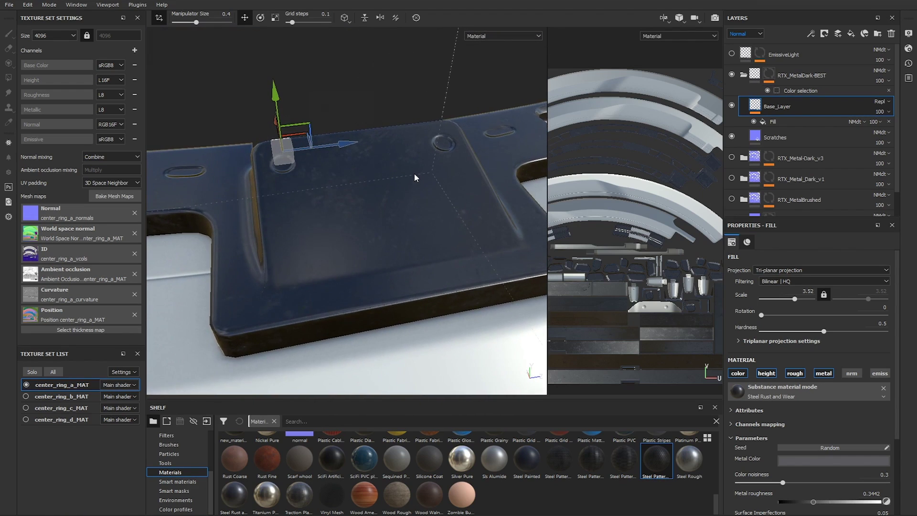
left_click_drag(414, 174, 428, 215, "alt")
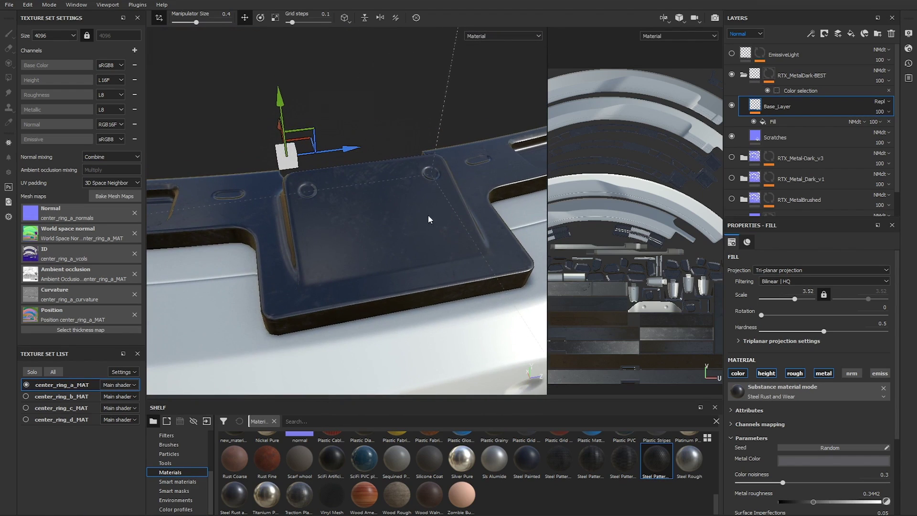
Step: Show the layer stack's Base Color channel and add a white mask to Base_Layer
left_click(741, 35)
left_click(744, 43)
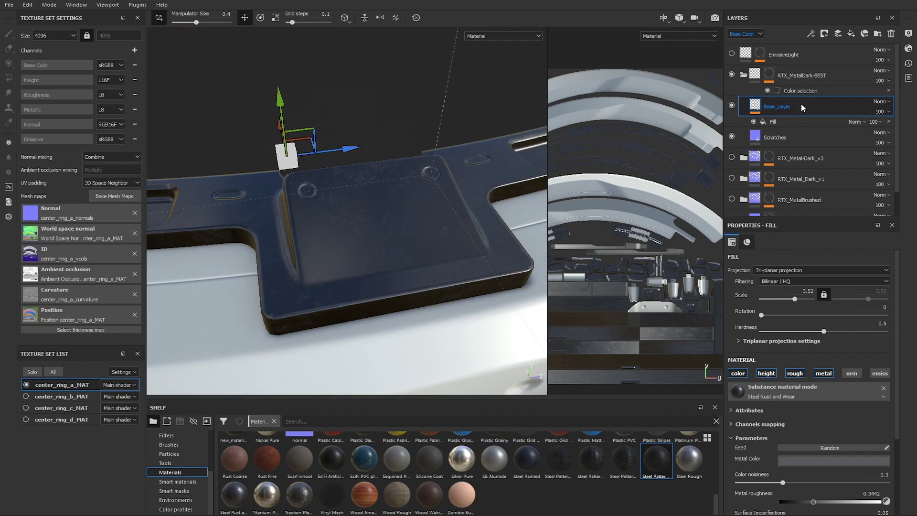
left_click(823, 33)
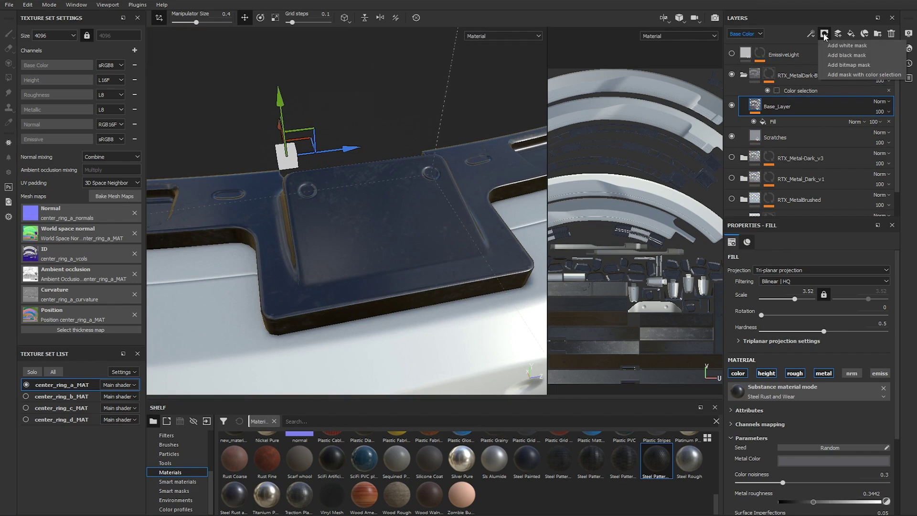
left_click(864, 47)
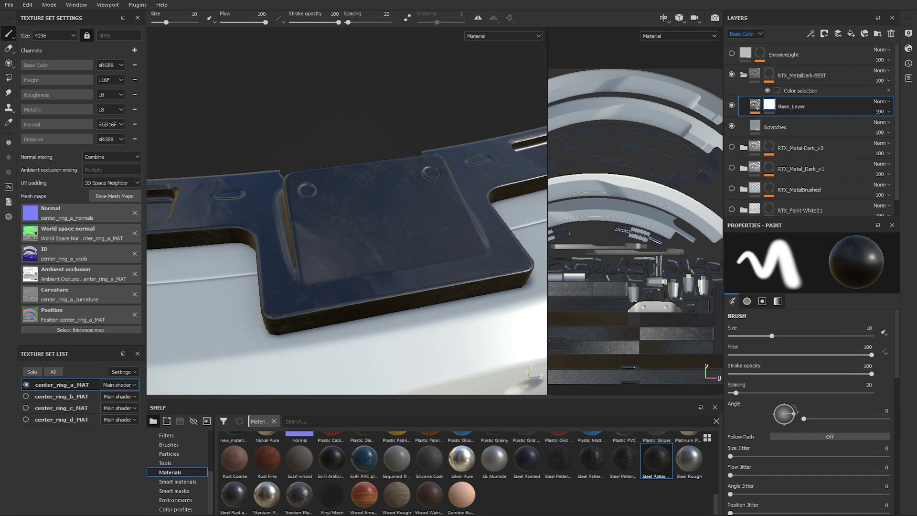
mouse_move(391, 248)
left_mouse_down("alt")
mouse_move(415, 253)
mouse_move(379, 113)
mouse_move(440, 158)
mouse_move(448, 132)
left_mouse_up("alt")
scroll(449, 132, "up", 1)
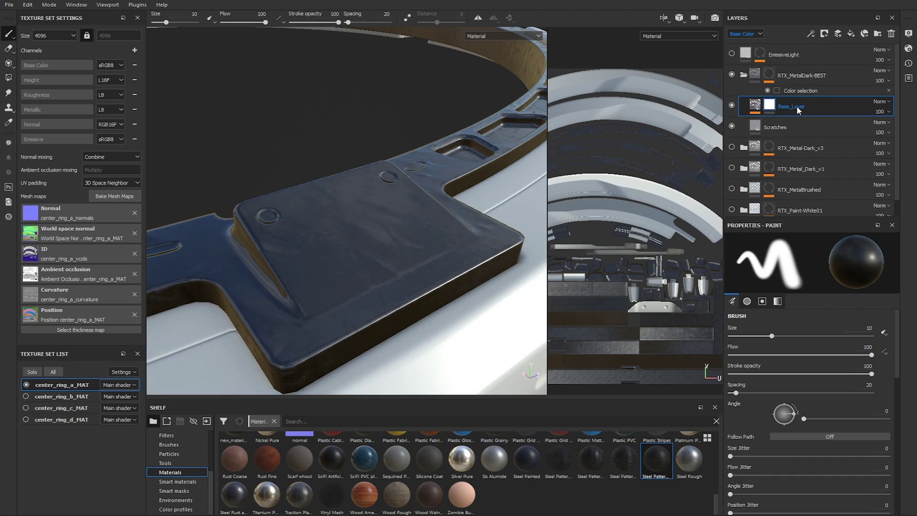
Step: Switch the channel shown in the layer stack to Emissive
left_click(759, 35)
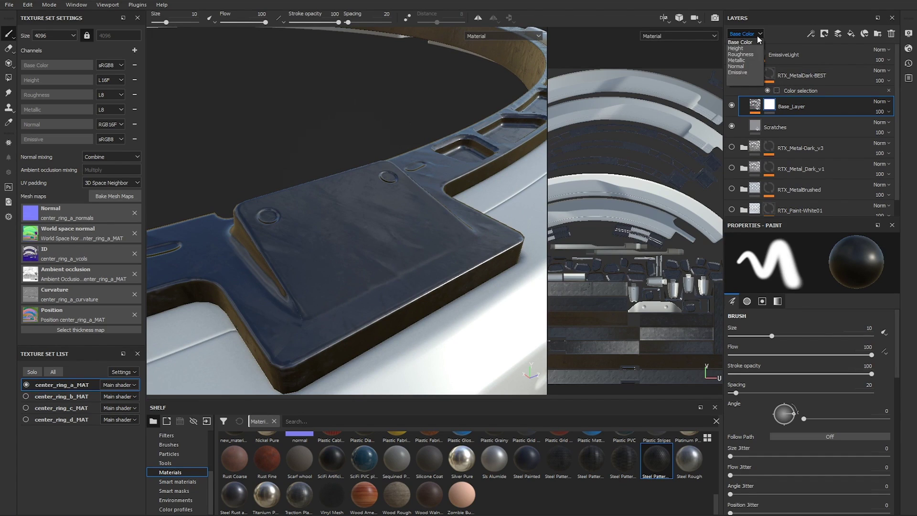
left_click(745, 72)
left_click(742, 35)
left_click(744, 72)
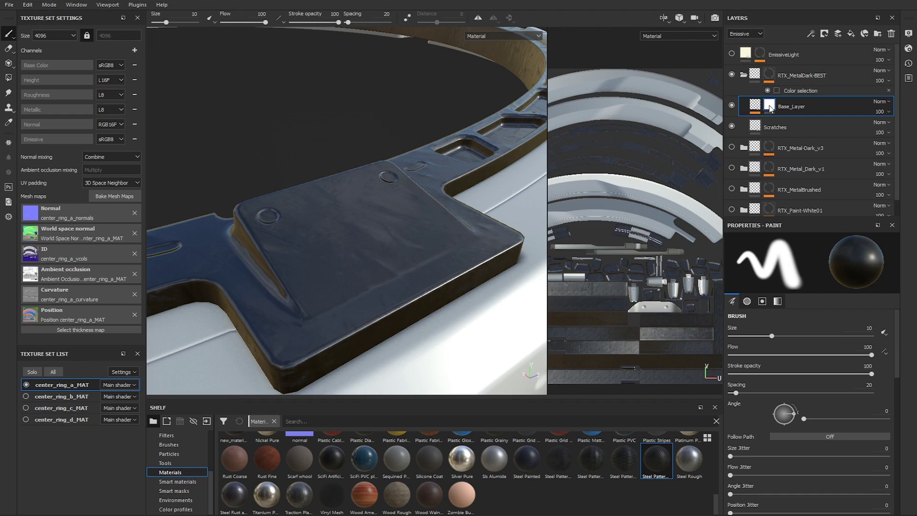
Step: Add a Metal Edge Wear generator to Base_Layer's mask and inspect the wear on the rim plate
left_click(756, 109)
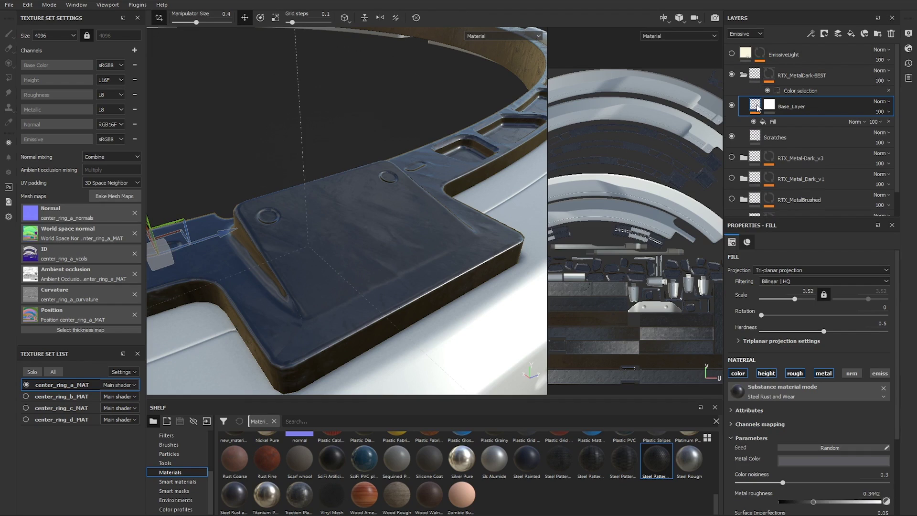
left_click(756, 108)
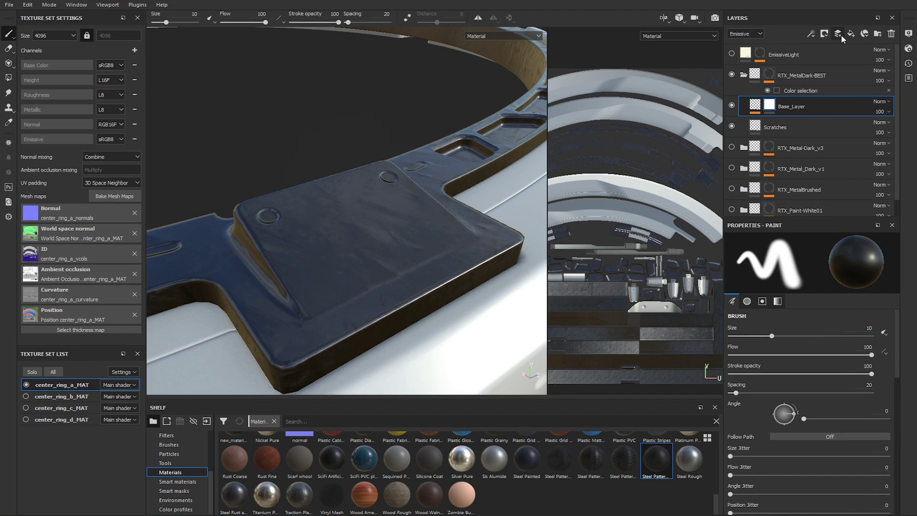
left_click(811, 34)
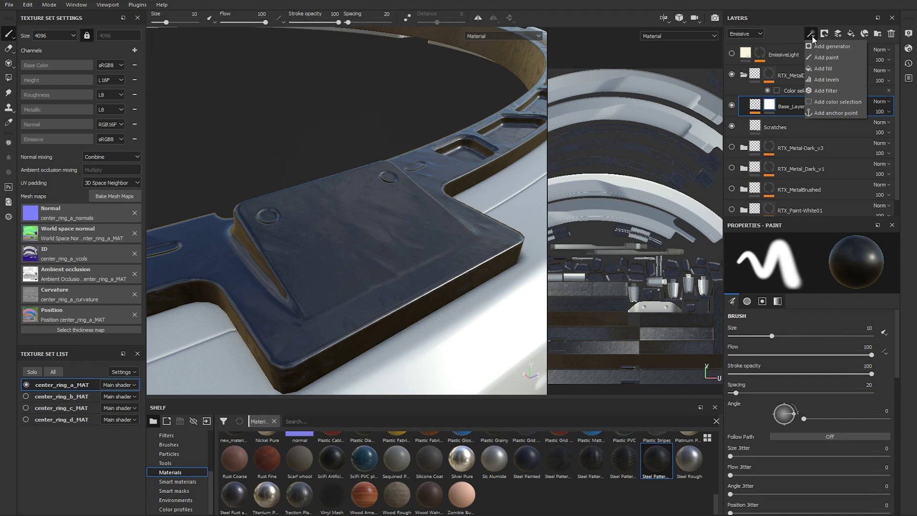
left_click(817, 45)
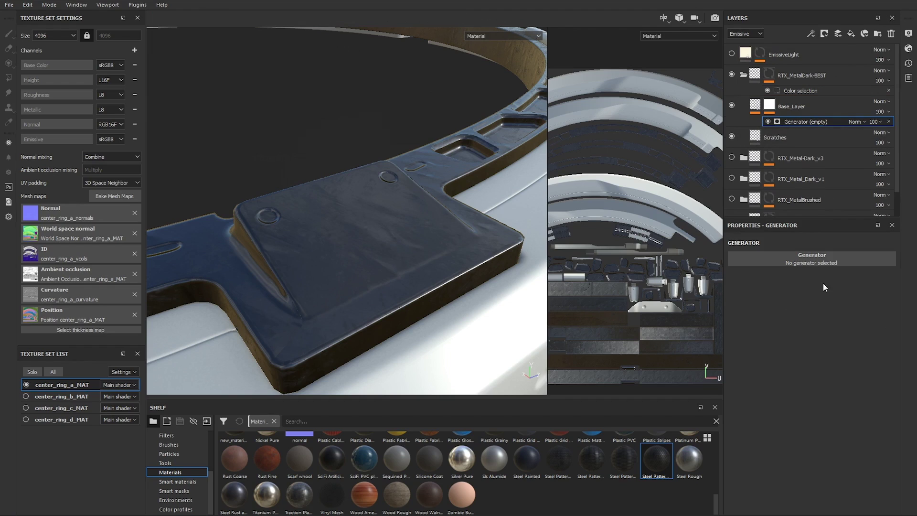
left_click(814, 258)
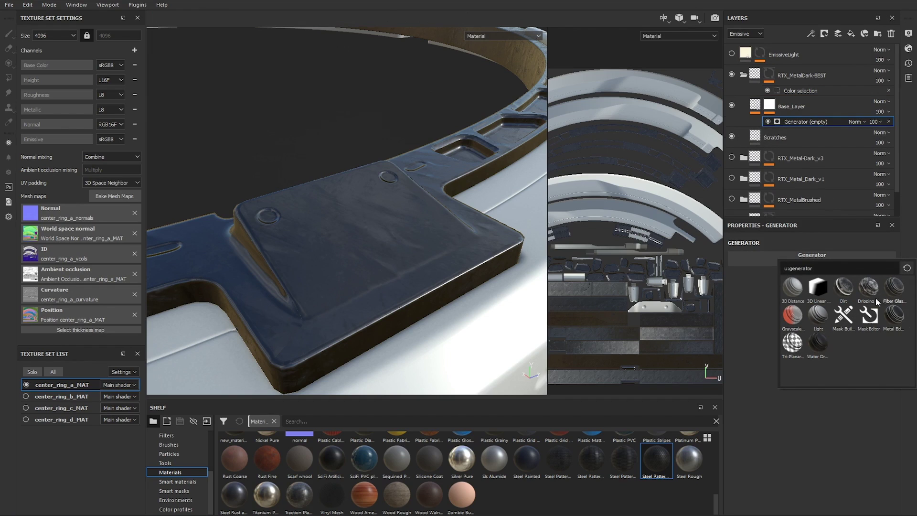
mouse_move(897, 319)
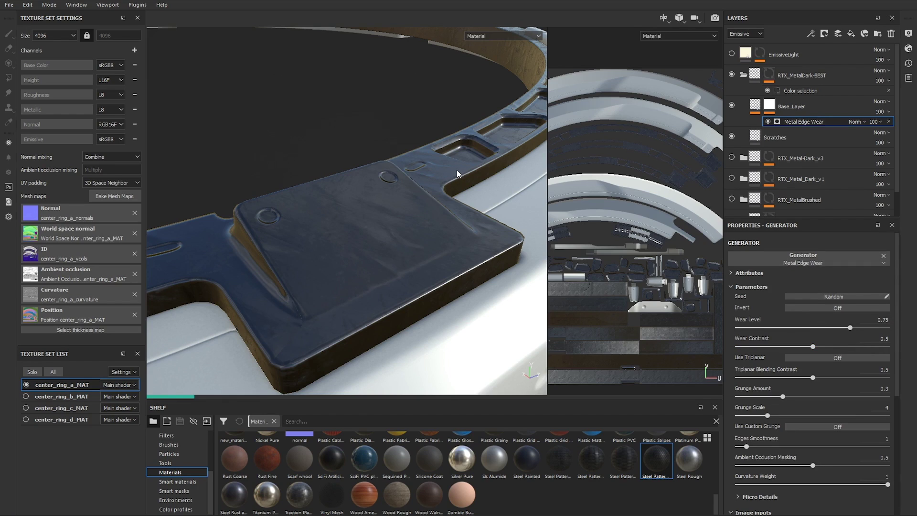
scroll(456, 170, "up", 2)
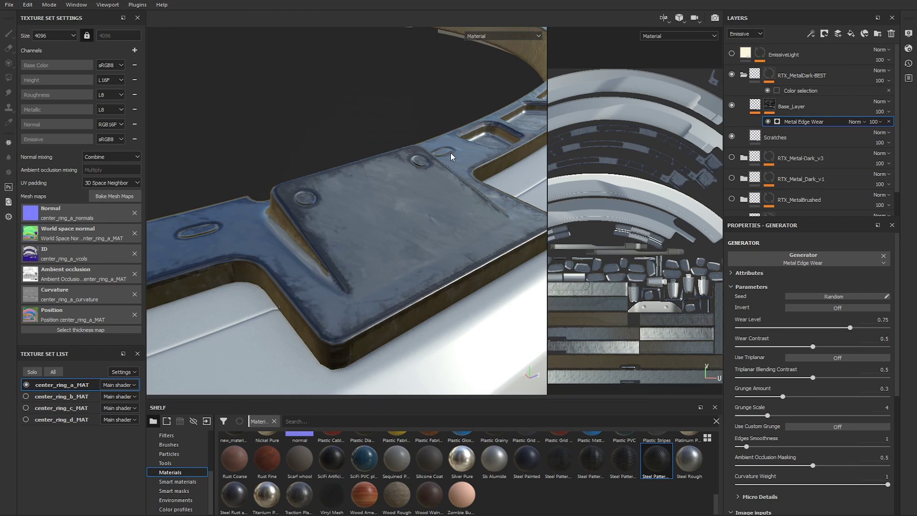
left_click_drag(451, 153, 466, 175, "alt")
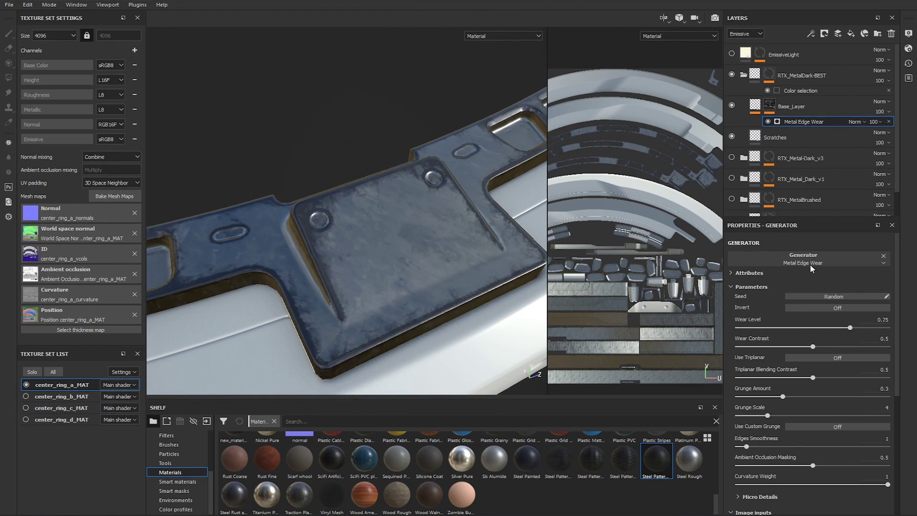
Step: Invert the Metal Edge Wear generator on Base_Layer's mask and inspect the wear on the rim plate from several angles
left_click(828, 308)
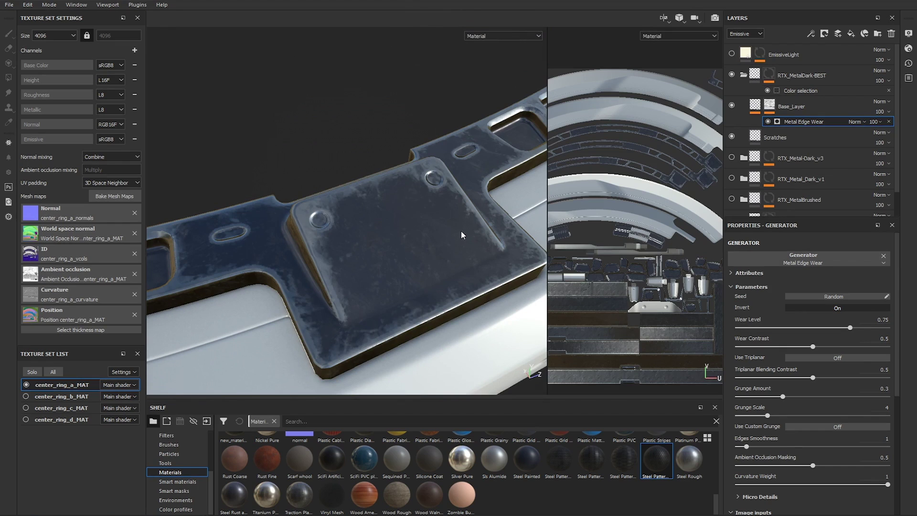
left_click_drag(461, 231, 445, 217, "alt")
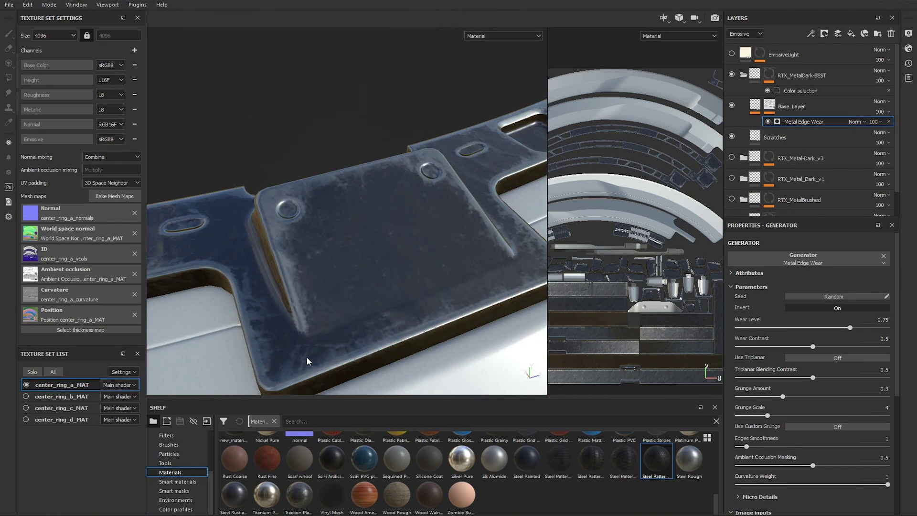
left_click_drag(423, 263, 428, 234, "alt")
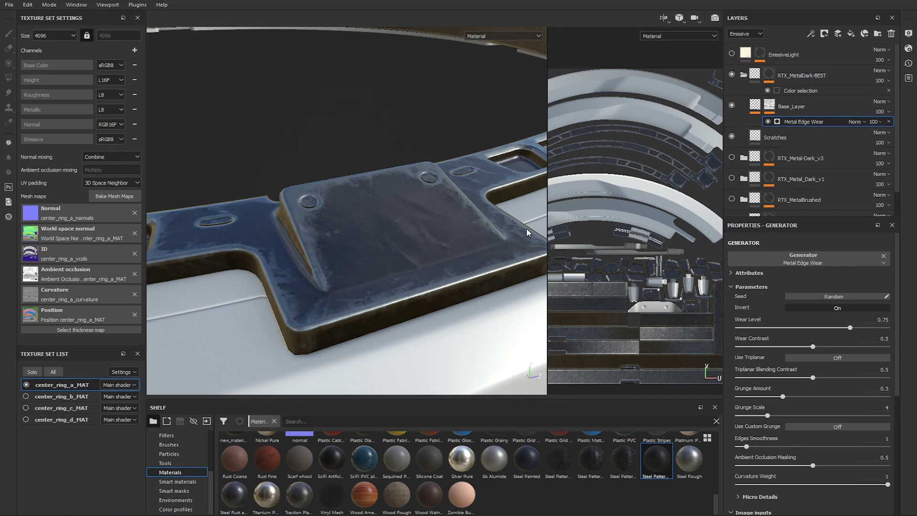
left_click_drag(422, 211, 415, 269, "alt")
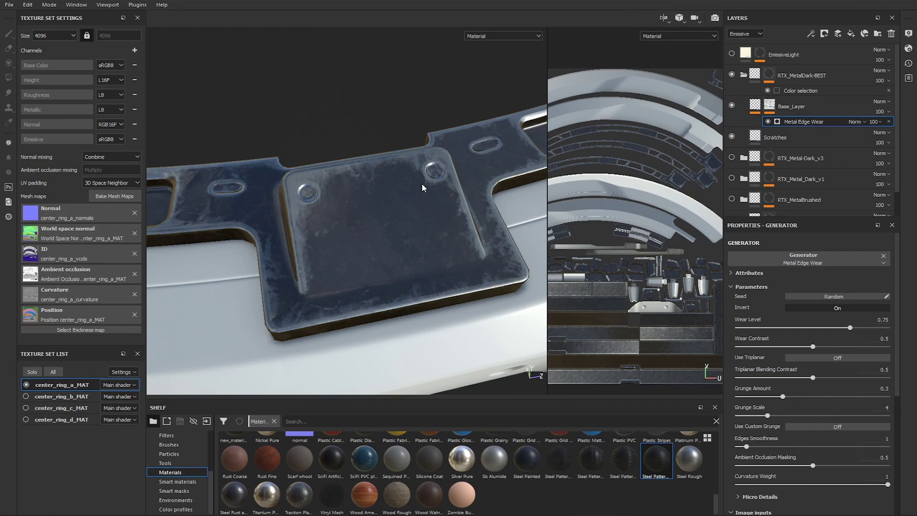
left_click_drag(423, 183, 571, 153, "alt")
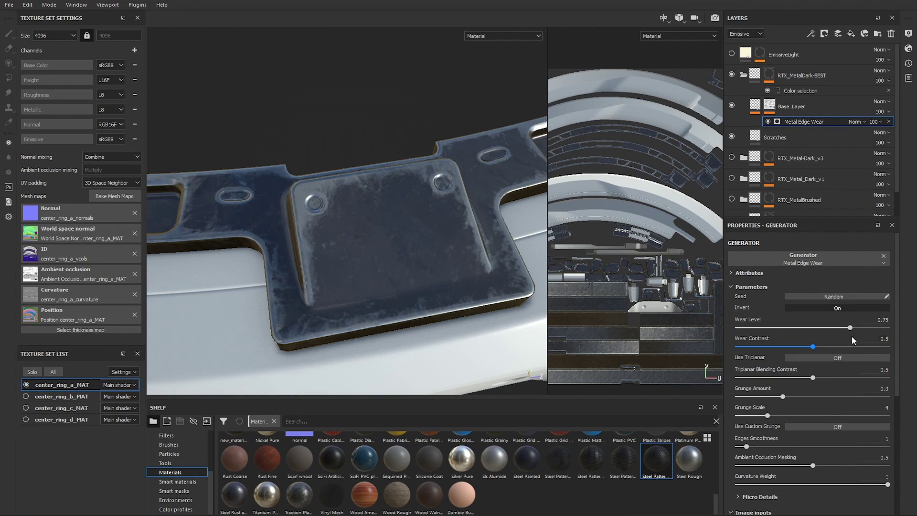
Step: Set the generator's Wear Level to 0.66, Grunge Amount to 0.44 and Grunge Scale to 9
mouse_move(850, 327)
left_mouse_down()
mouse_move(862, 328)
mouse_move(826, 328)
mouse_move(836, 327)
left_mouse_up()
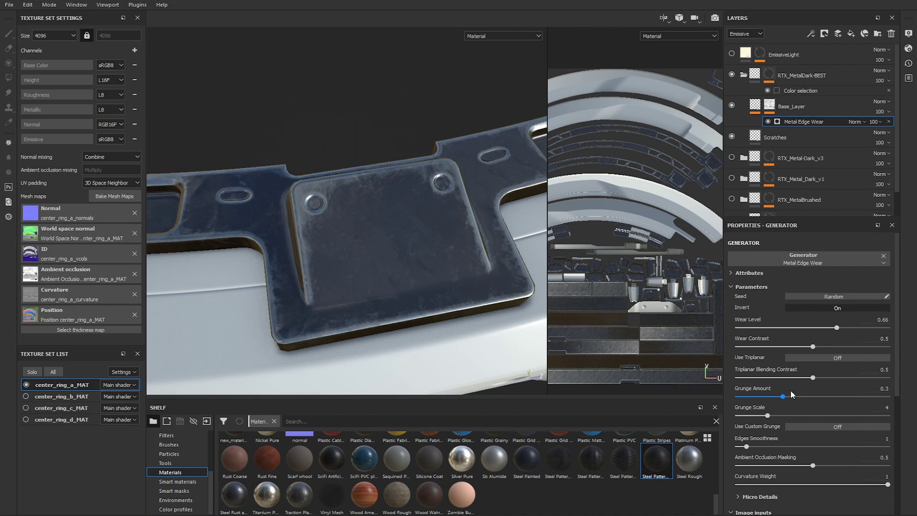
left_click_drag(782, 397, 812, 416)
left_click(818, 412)
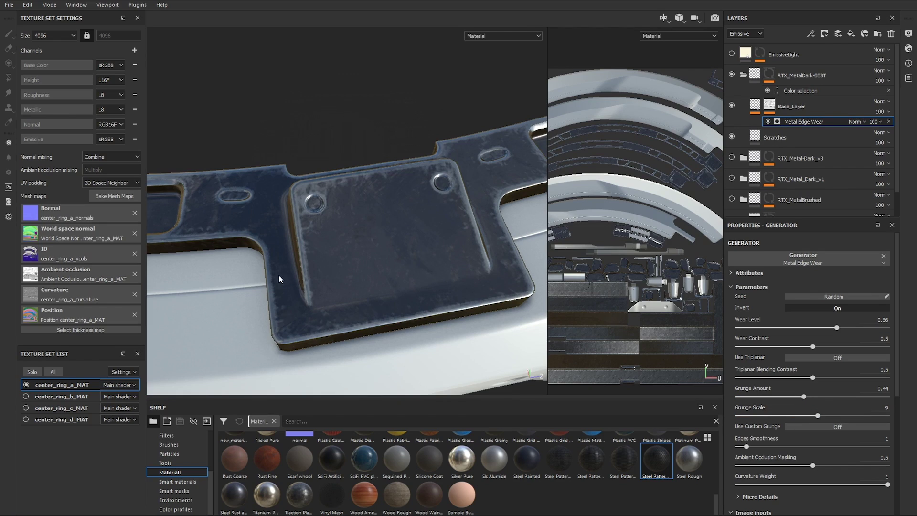
Step: Set the generator's Edges Smoothness to 12.01, Curvature Weight to 0.29 and Grunge Scale to 7
left_click_drag(746, 446, 769, 447)
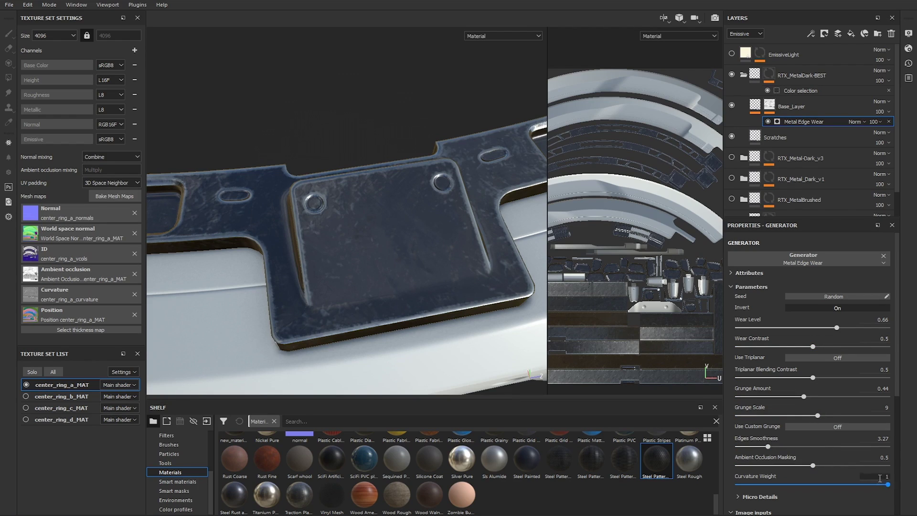
left_click_drag(888, 484, 781, 485)
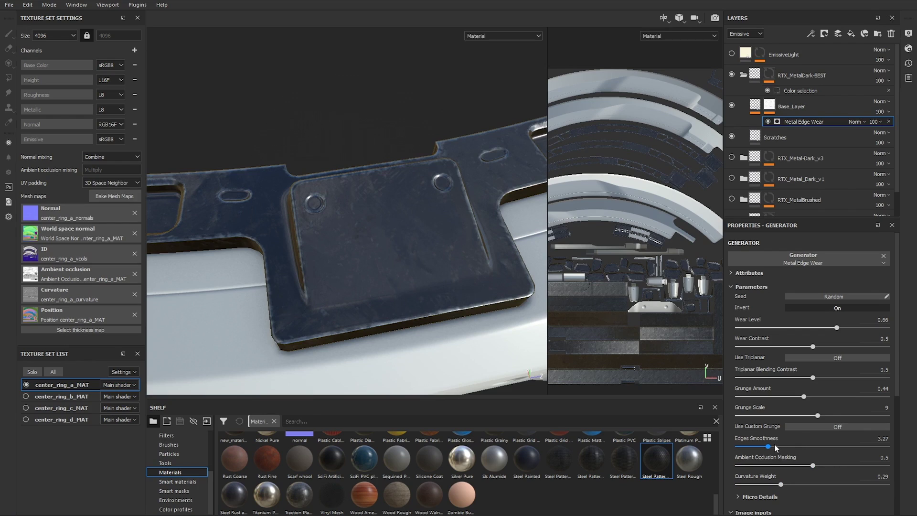
left_click_drag(769, 444, 851, 450)
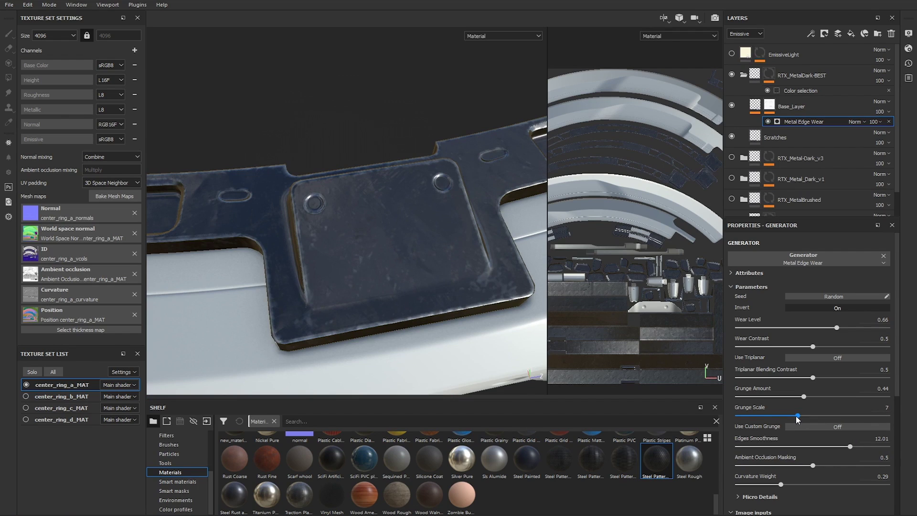
left_click_drag(797, 419, 808, 419)
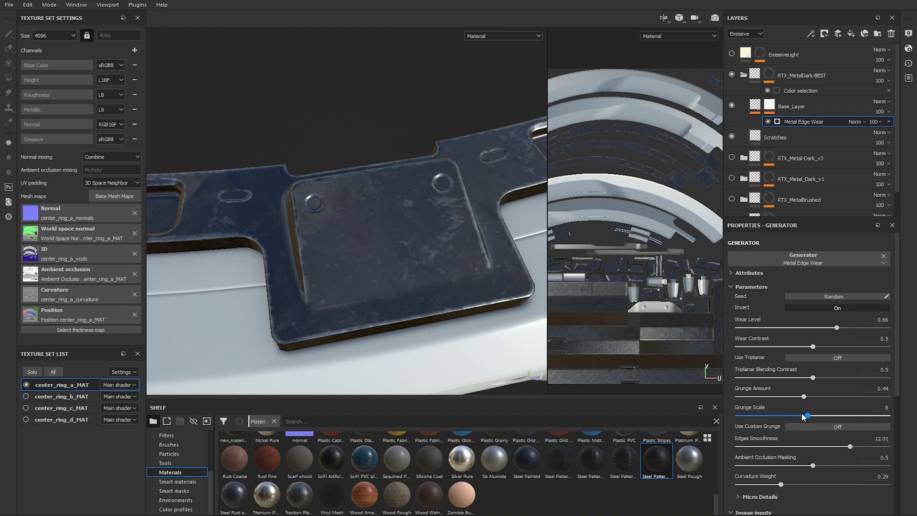
mouse_move(804, 416)
left_mouse_down()
mouse_move(775, 415)
mouse_move(815, 416)
mouse_move(797, 416)
left_mouse_up()
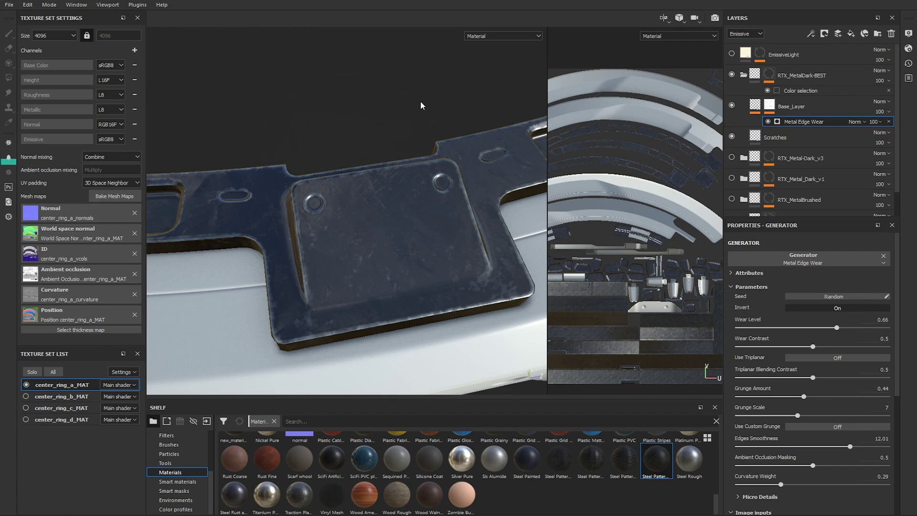
Step: Try the texture set at a size of 512 and inspect the rim plate
left_click(67, 36)
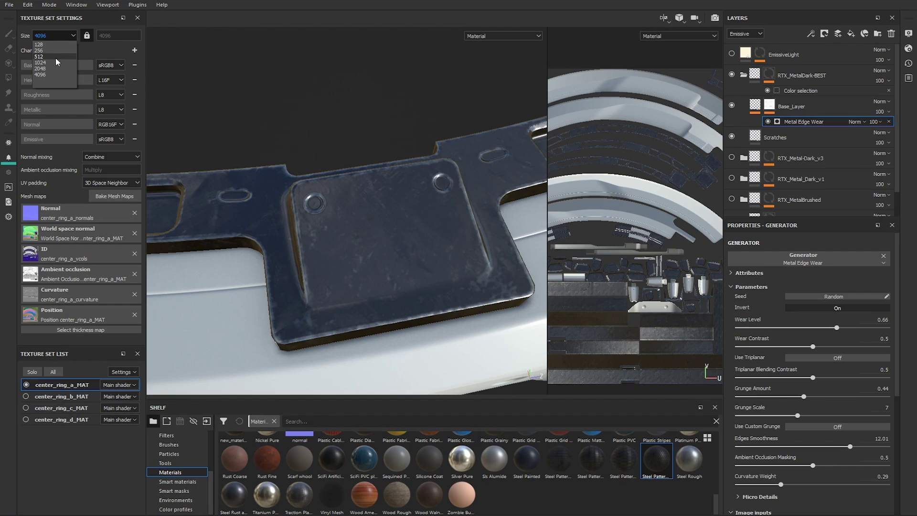
key("Escape")
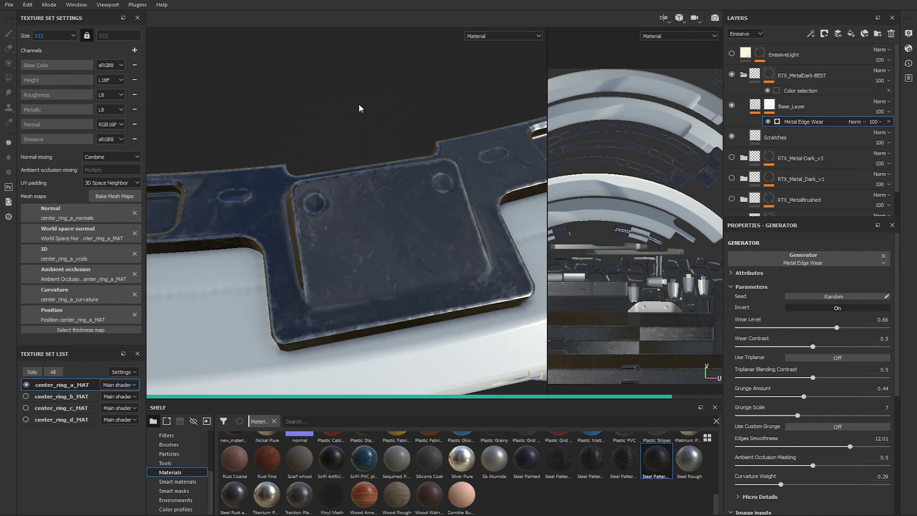
key("ctrl+s")
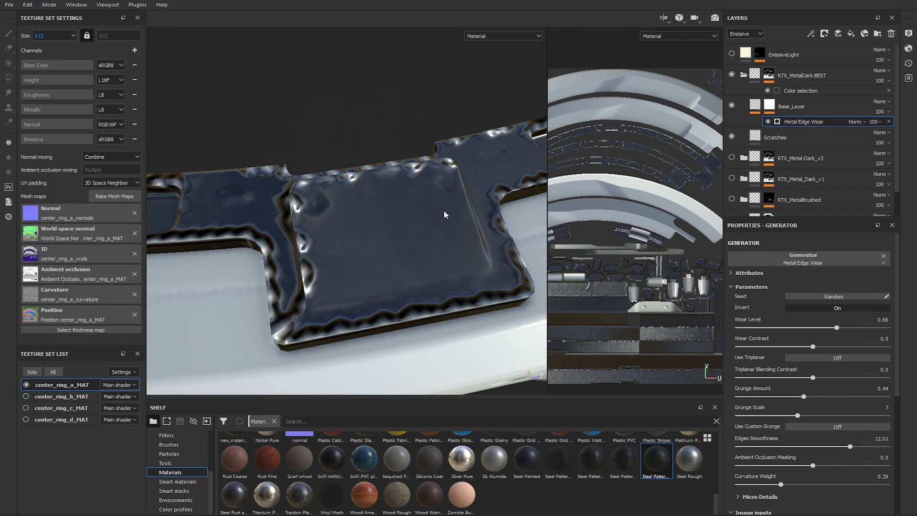
left_click_drag(425, 193, 391, 247, "alt")
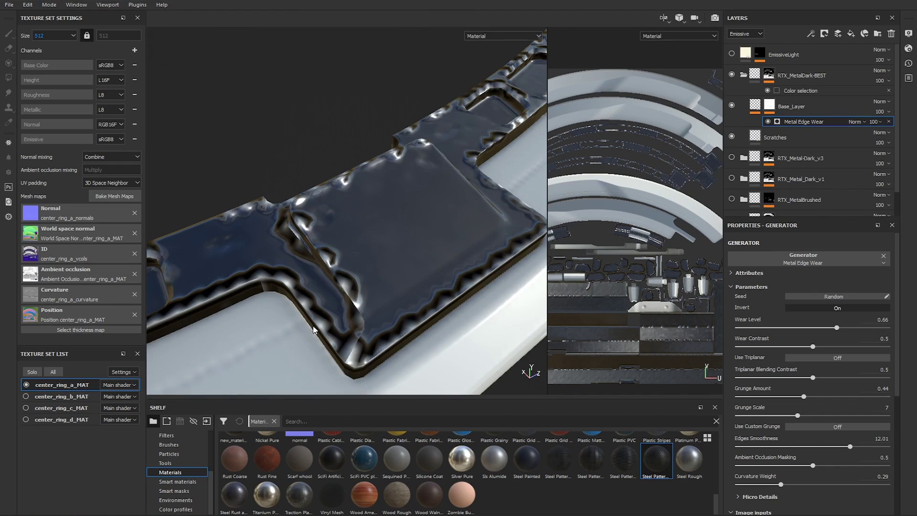
Step: Return the texture set size to 4096 and check the rim plate's surface
left_click(68, 36)
left_click(56, 77)
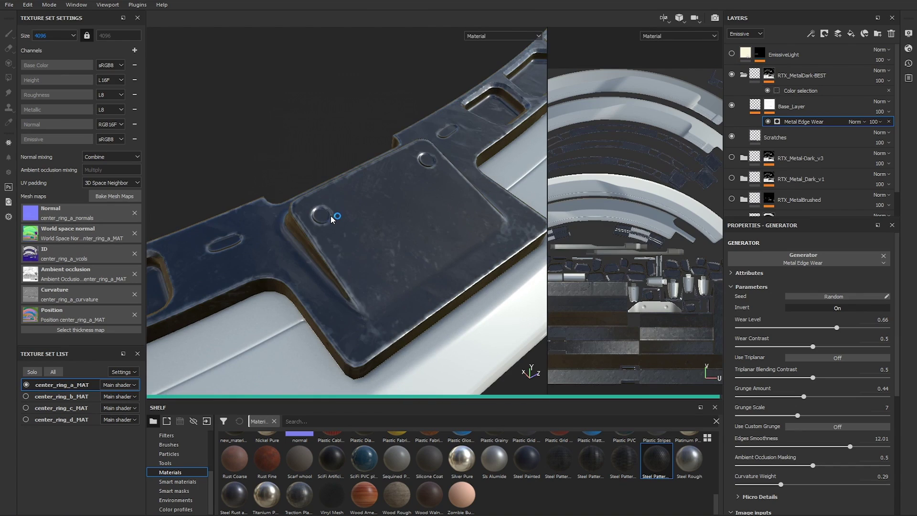
mouse_move(373, 184)
left_mouse_down("alt")
mouse_move(400, 177)
mouse_move(373, 201)
left_mouse_up("alt")
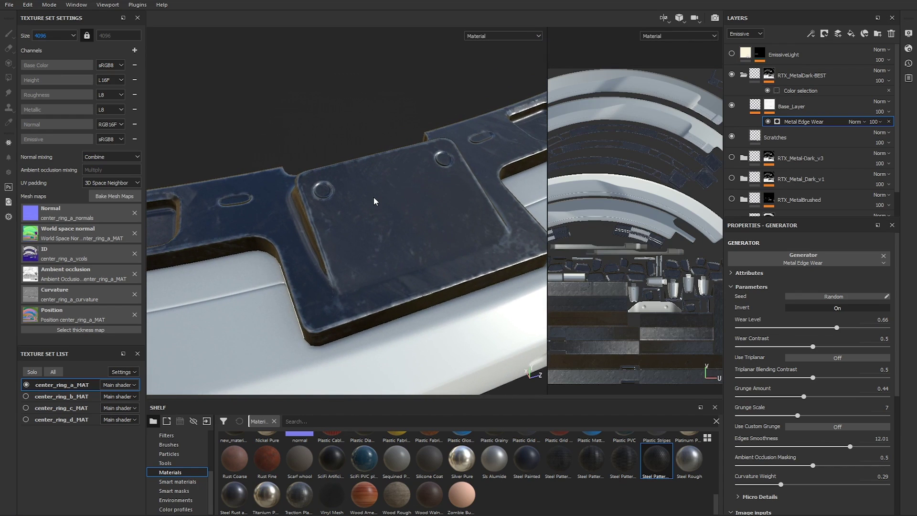
left_click_drag(454, 214, 455, 213, "alt")
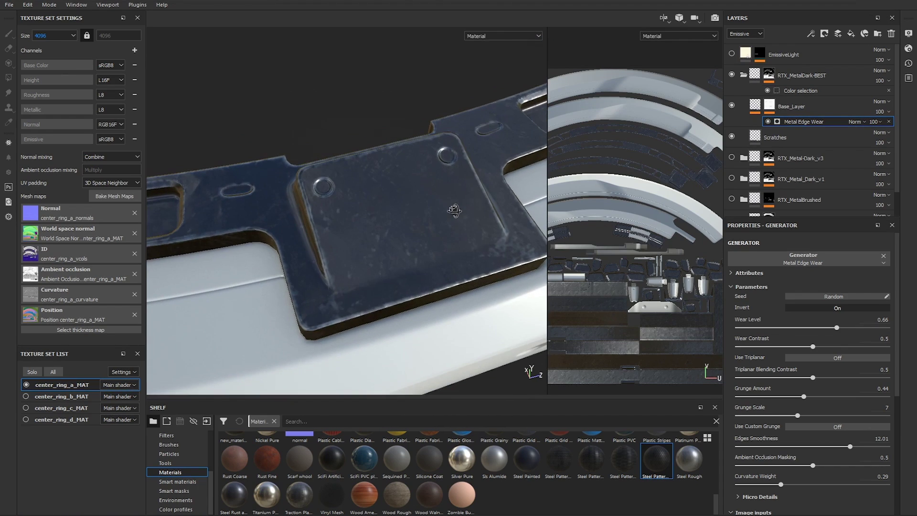
Step: Select Base_Layer's mask and add a paint effect above the Metal Edge Wear generator
left_click(771, 108)
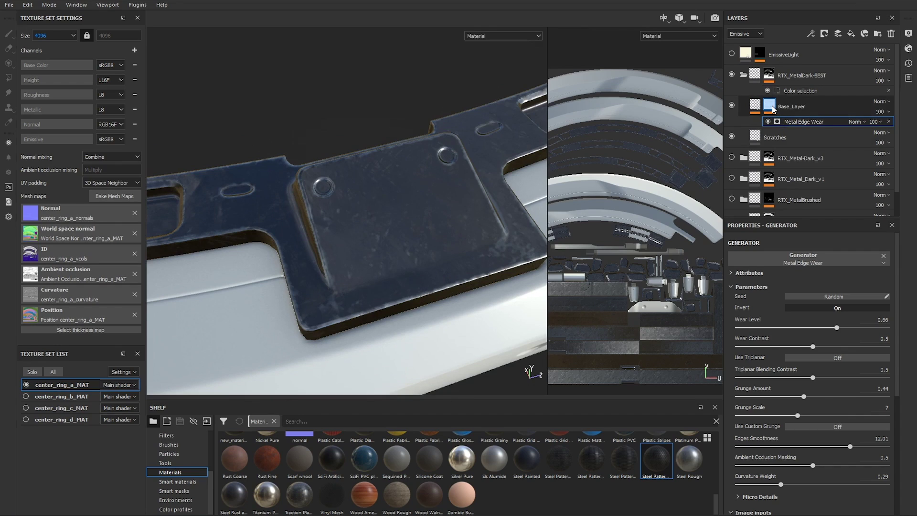
left_click(773, 109)
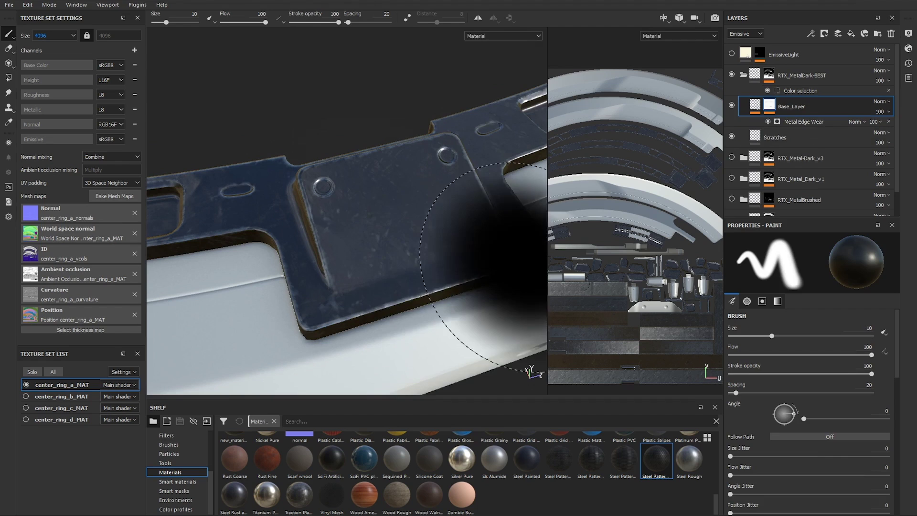
mouse_move(385, 180)
left_mouse_down("alt")
mouse_move(389, 92)
mouse_move(409, 86)
mouse_move(422, 128)
mouse_move(491, 98)
mouse_move(488, 123)
left_mouse_up("alt")
scroll(407, 137, "up", 5)
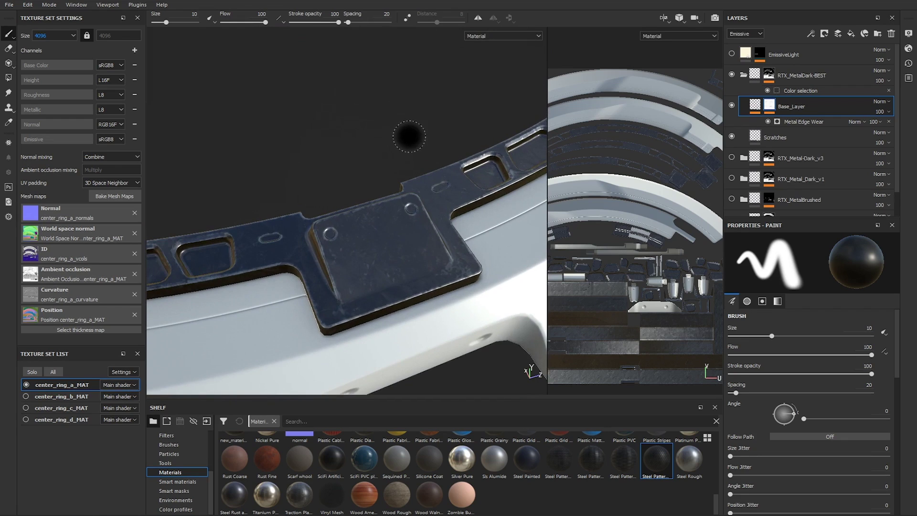
left_click_drag(381, 135, 374, 118, "alt")
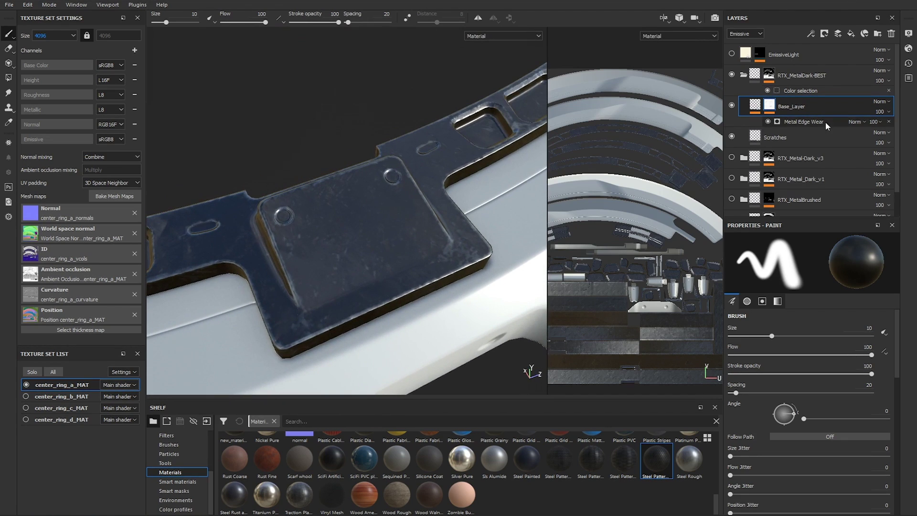
left_click(812, 34)
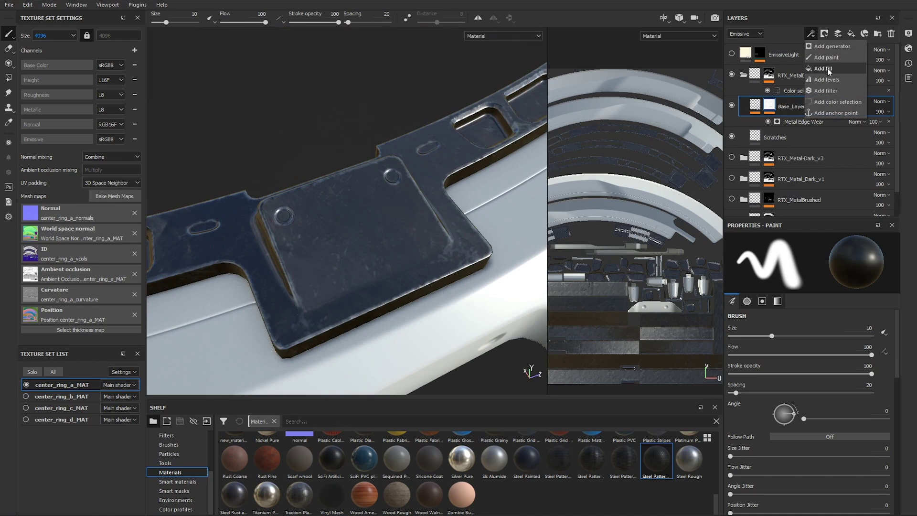
left_click(770, 106)
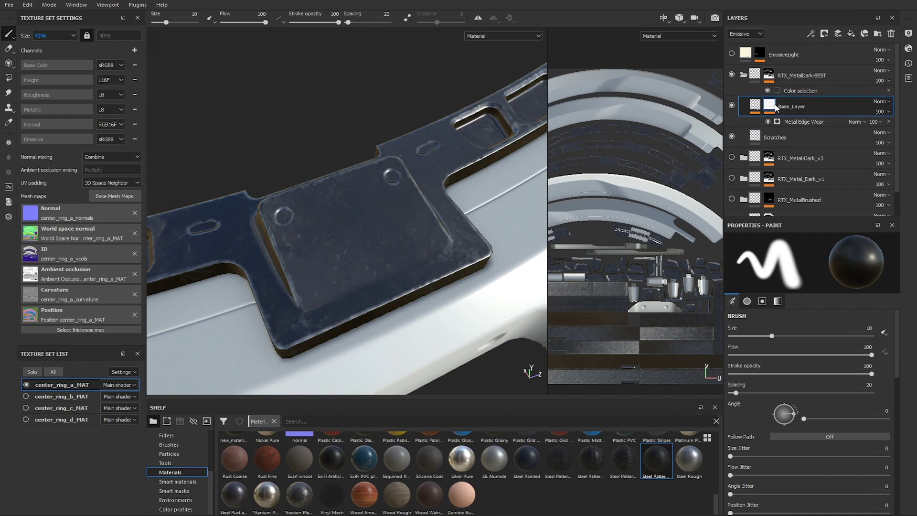
left_click(812, 35)
left_click(829, 57)
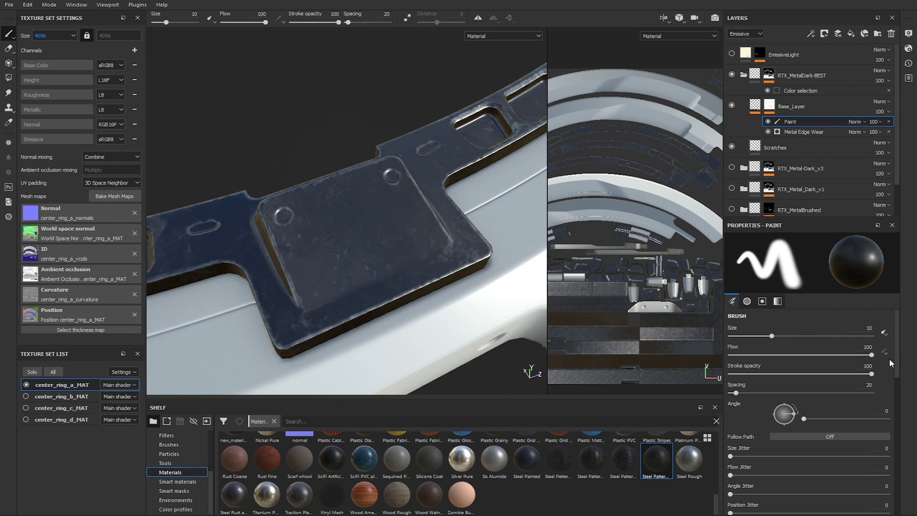
Step: Reduce the brush size to 1.86 and give the brush the Brush Paint Diagonal Grungy alpha
left_click_drag(516, 225, 393, 270)
mouse_move(393, 269)
right_mouse_down("shift")
mouse_move(477, 256)
mouse_move(399, 276)
mouse_move(410, 295)
mouse_move(473, 315)
mouse_move(440, 205)
mouse_move(449, 135)
mouse_move(379, 159)
mouse_move(384, 184)
mouse_move(394, 185)
mouse_move(376, 225)
right_mouse_up("shift")
scroll(861, 412, "down", 4)
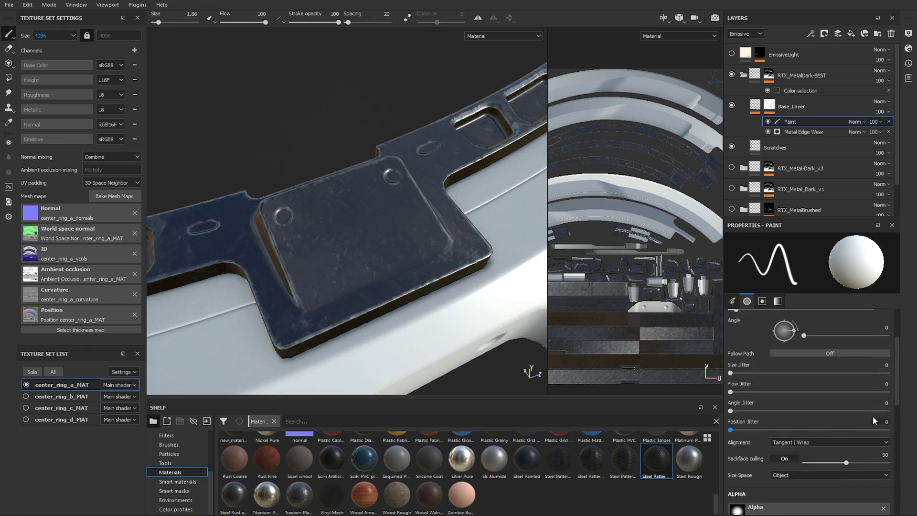
left_click(806, 406)
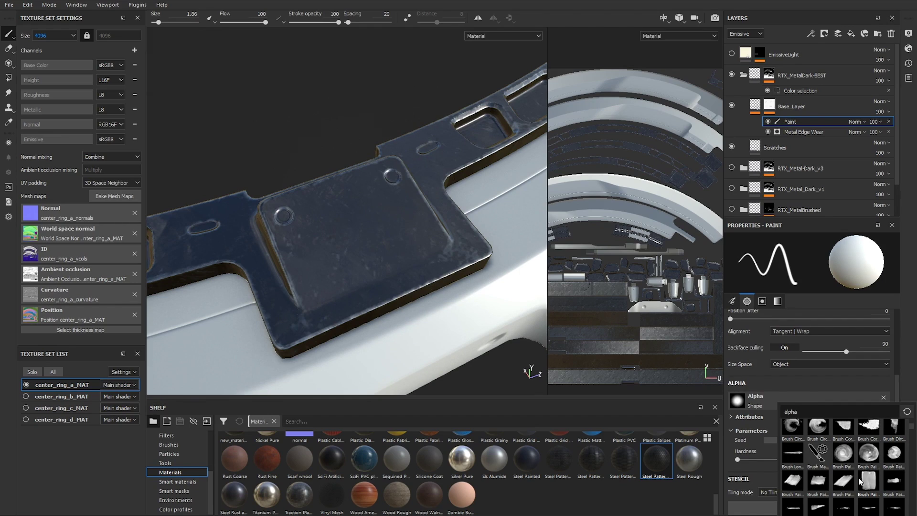
left_click(821, 484)
scroll(853, 420, "up", 5)
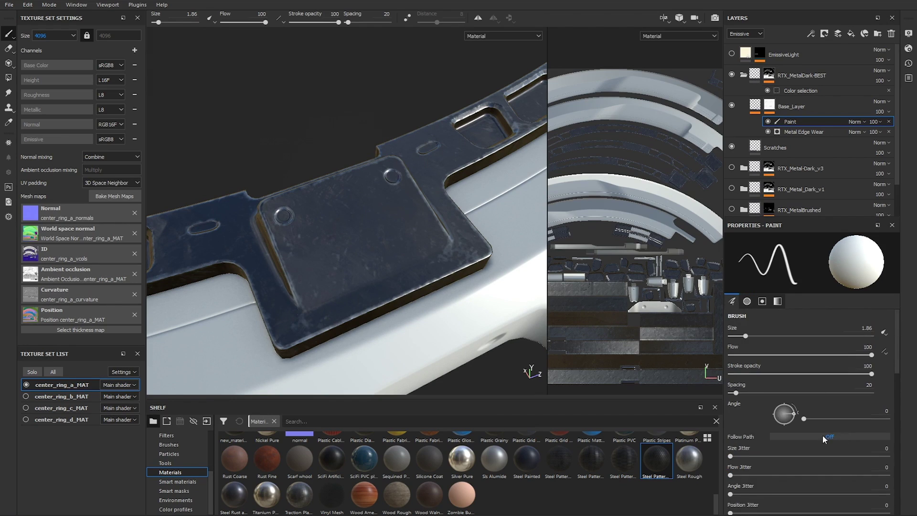
Step: Switch to the Dirt 1 brush from the shelf and reduce its size to 1.13
scroll(823, 439, "down", 4)
left_click(170, 444)
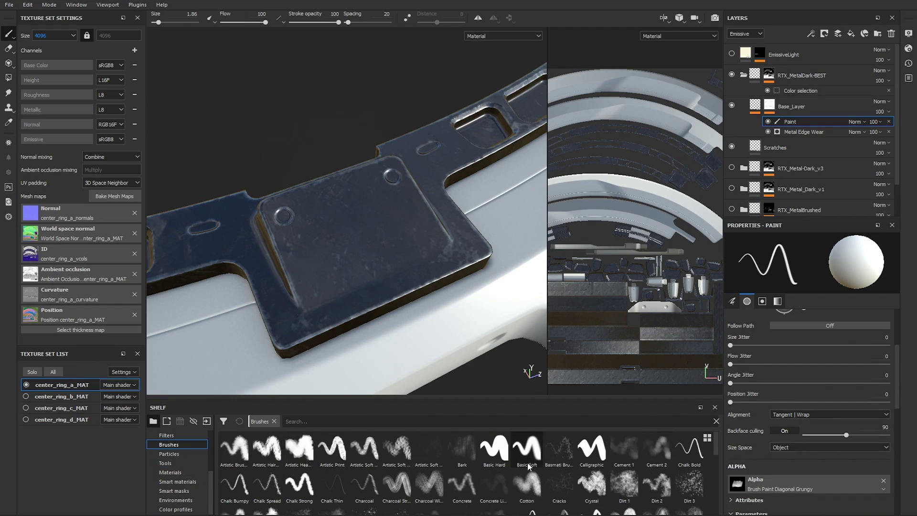
left_click(625, 482)
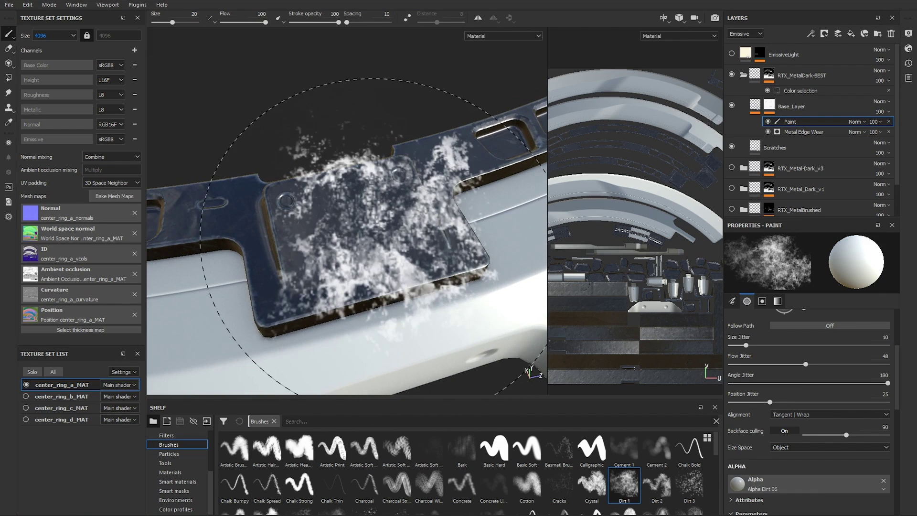
mouse_move(372, 236)
right_mouse_down("ctrl")
mouse_move(383, 250)
mouse_move(352, 249)
mouse_move(368, 270)
mouse_move(360, 290)
right_mouse_up("ctrl")
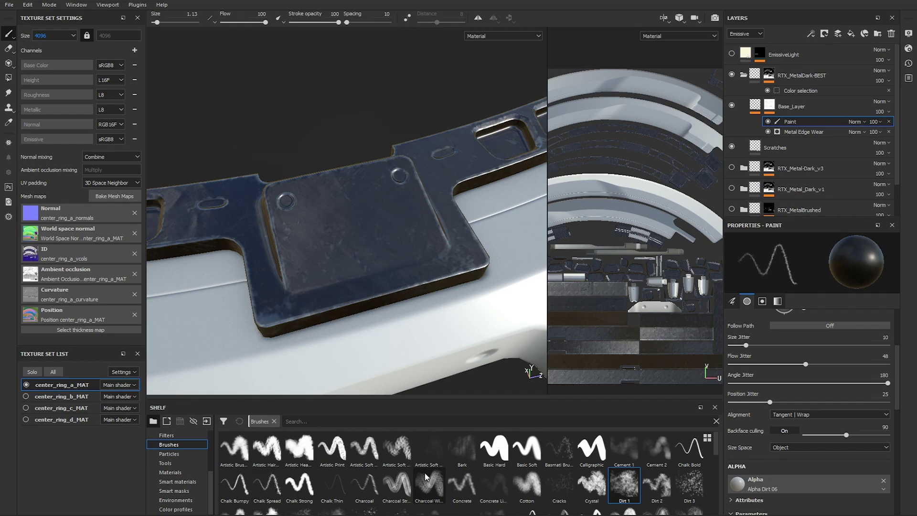
Step: Search the shelf's brushes for "scrat", choose the Scratches 2 brush and bring the rim plate into view
type("scrat")
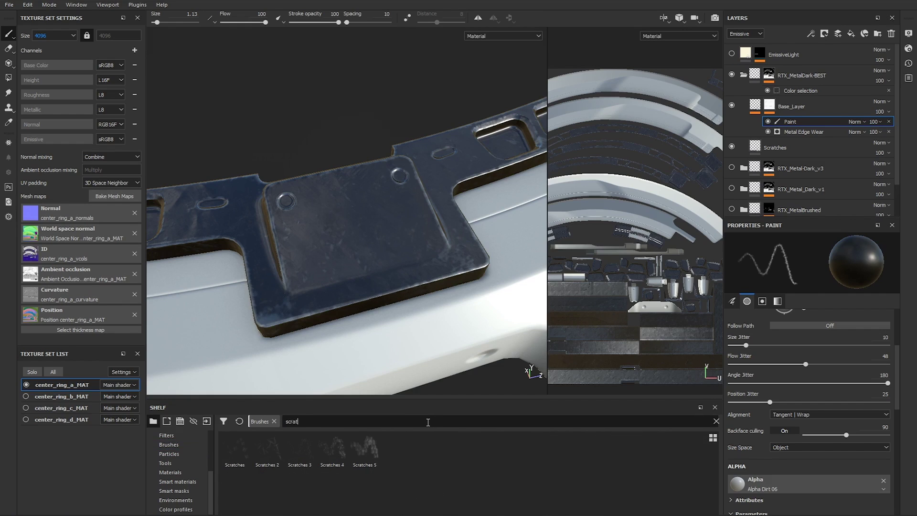
left_click(267, 449)
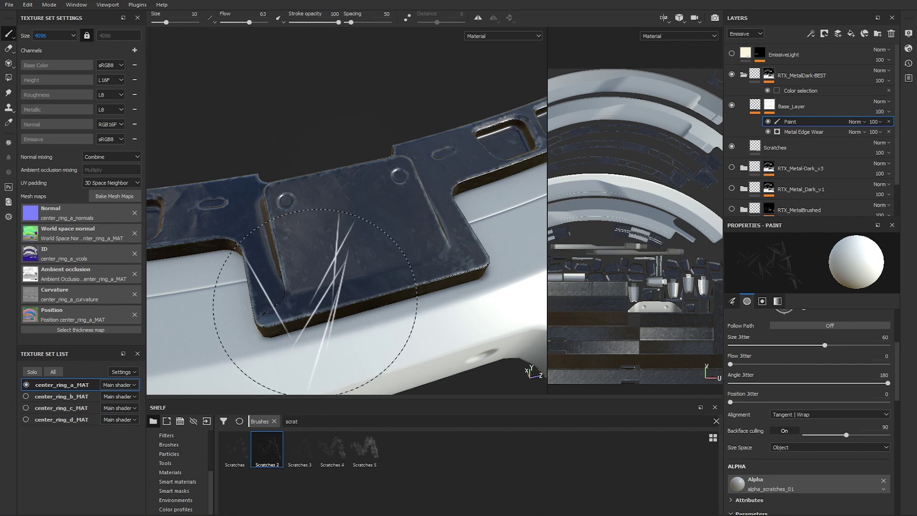
left_click_drag(440, 266, 348, 295, "alt")
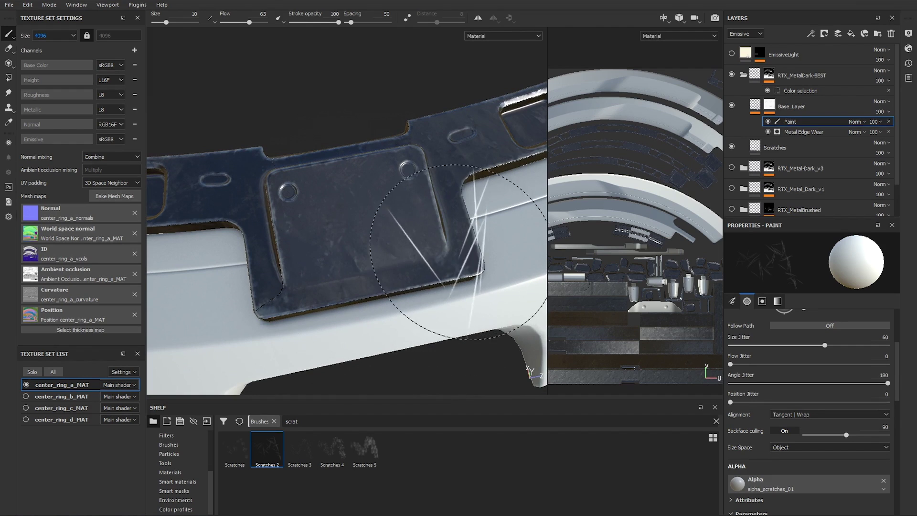
Step: Stamp Scratches 2 marks on the rim plate in Base_Layer's mask paint, switching the brush's grayscale value to black
left_click(401, 263)
mouse_move(502, 229)
left_mouse_down("alt")
mouse_move(476, 192)
mouse_move(382, 123)
left_mouse_up("alt")
right_click_drag(389, 113, 396, 143, "alt")
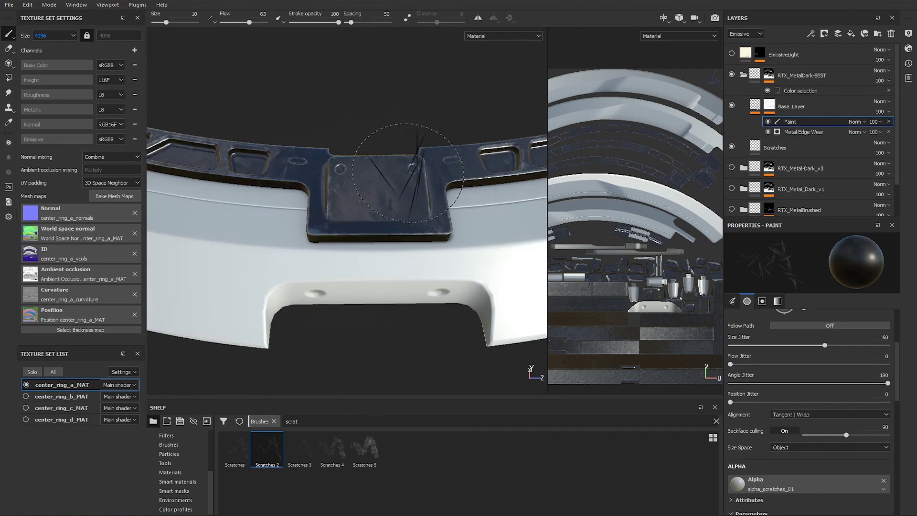
middle_click_drag(396, 144, 393, 166, "alt")
right_click_drag(382, 139, 375, 139, "alt")
left_click_drag(375, 139, 387, 146, "alt")
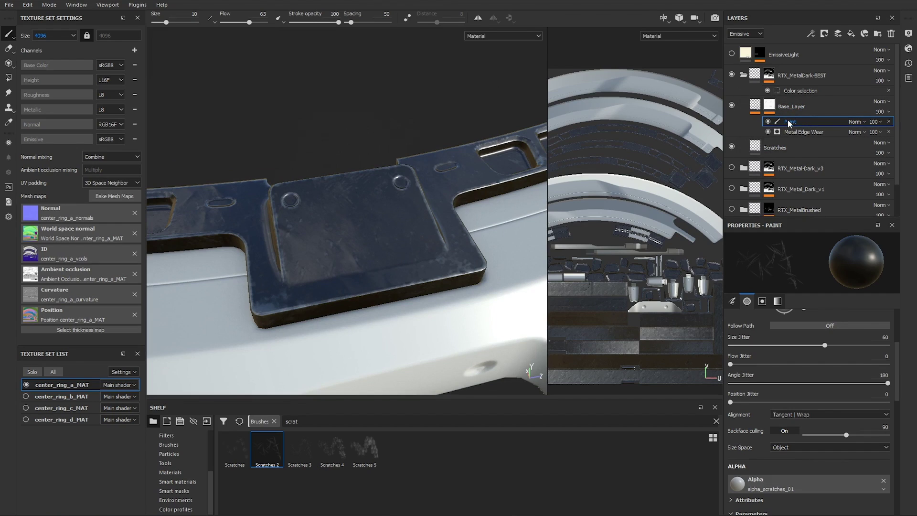
Step: Select Base_Layer's fill content, show the layer stack's Normal channel and enable the normal channel on its Steel Rust and Wear material
left_click(757, 107)
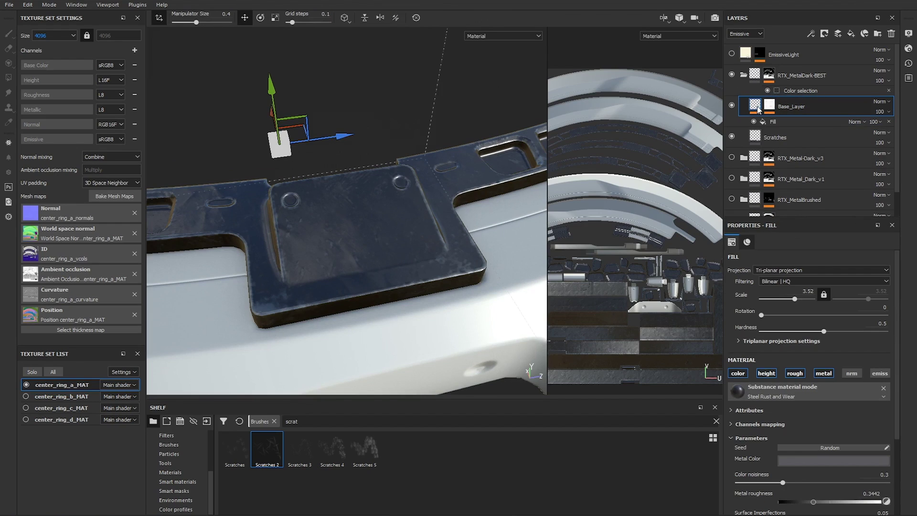
left_click(751, 34)
left_click(746, 66)
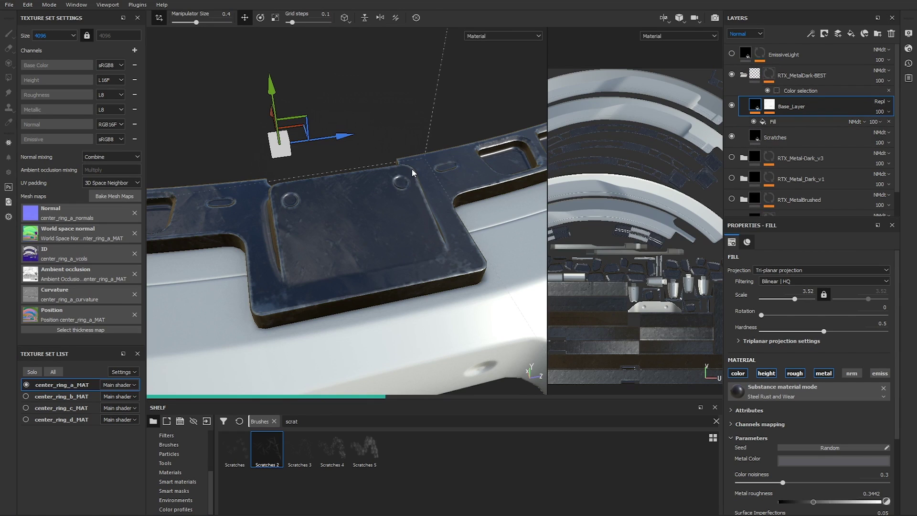
left_click_drag(412, 168, 388, 256, "alt")
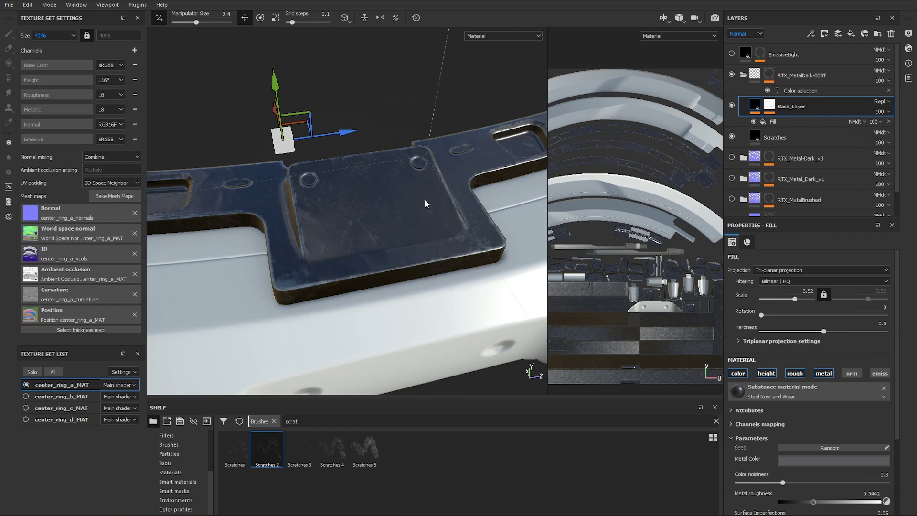
left_click_drag(425, 199, 456, 185, "alt")
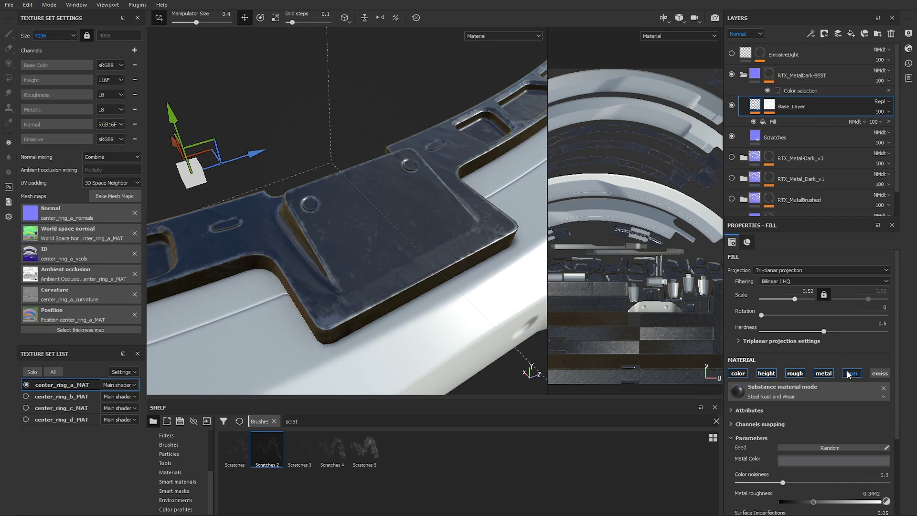
left_click_drag(395, 204, 449, 110, "alt")
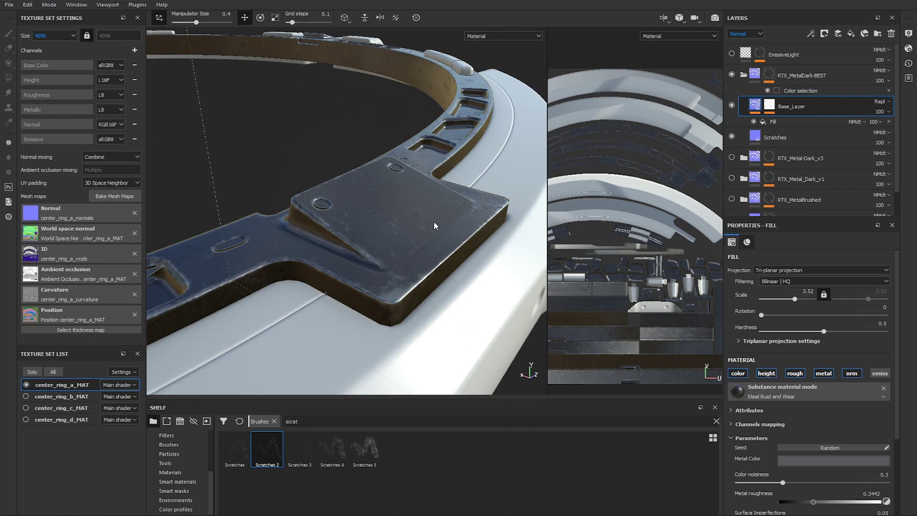
scroll(420, 220, "up", 2)
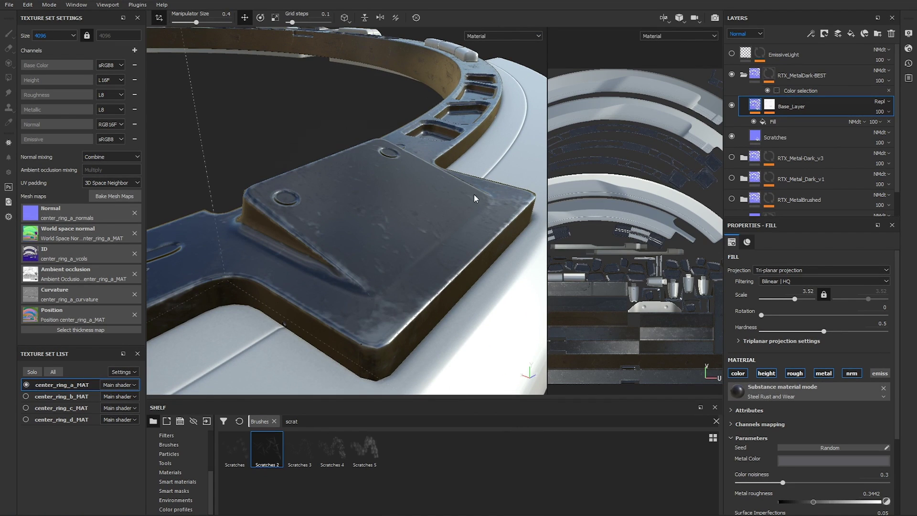
left_click_drag(475, 196, 400, 193, "alt")
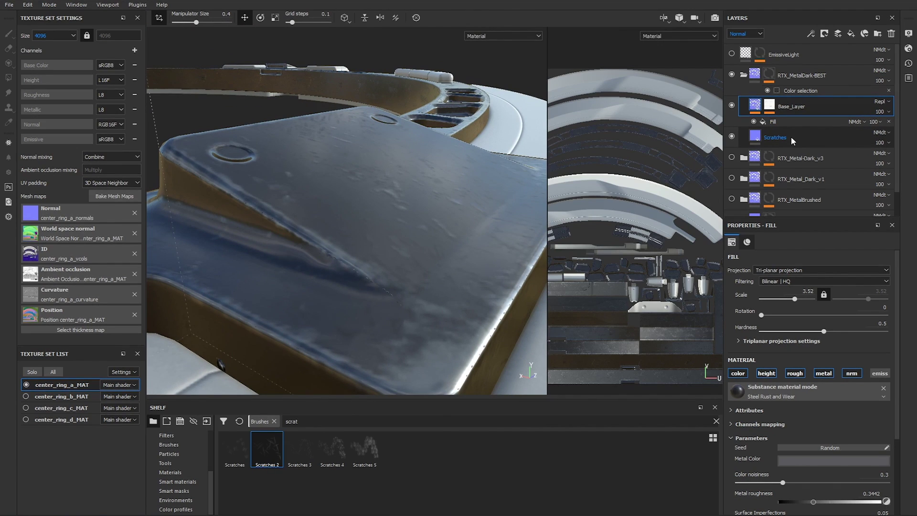
Step: Add a Levels effect on the Height channel above Base_Layer's fill and raise its output black level to 0.014
scroll(812, 400, "down", 3)
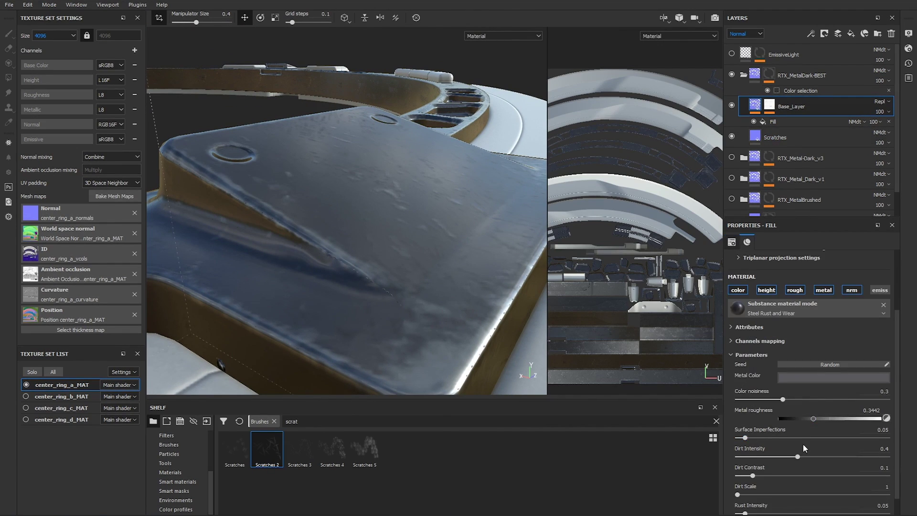
scroll(803, 443, "down", 1)
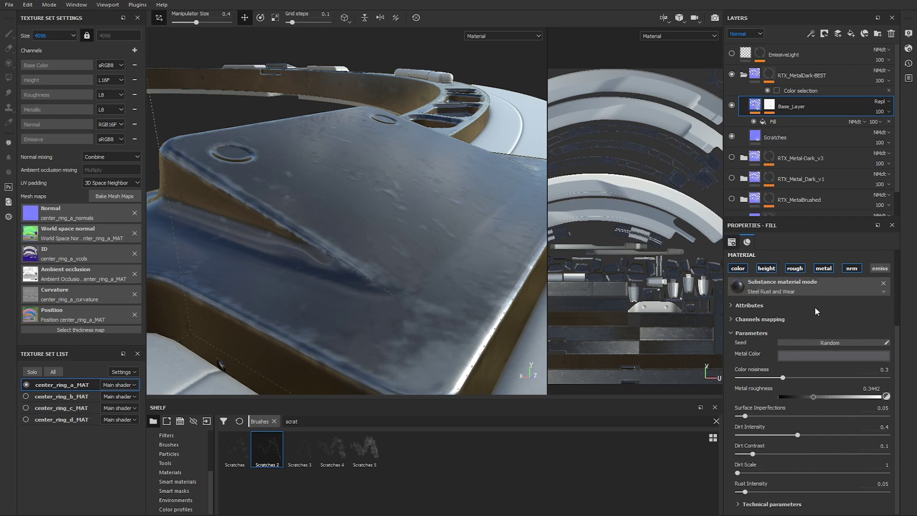
scroll(815, 308, "up", 1)
left_click(810, 34)
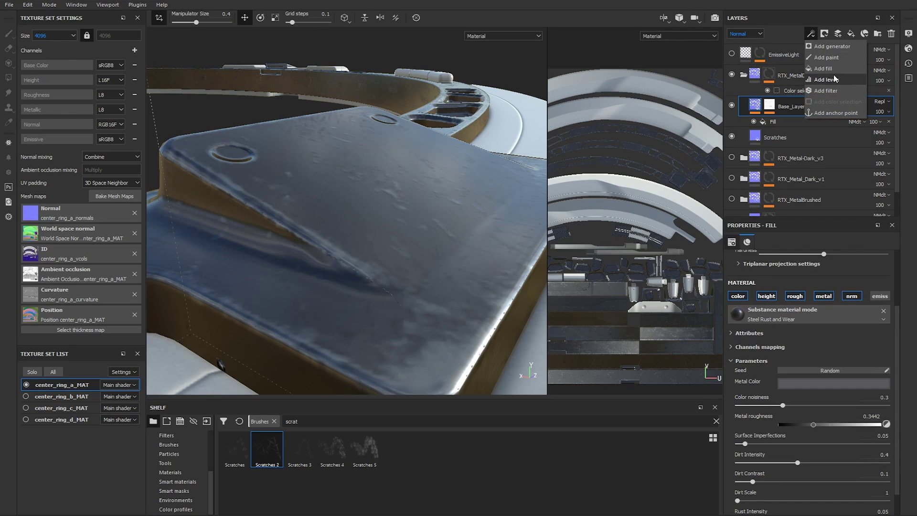
left_click(828, 80)
left_click(808, 258)
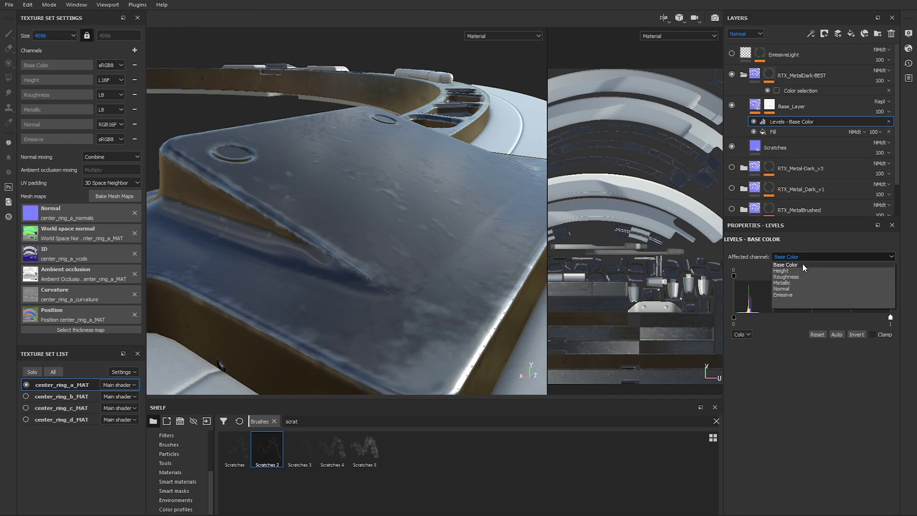
left_click(795, 271)
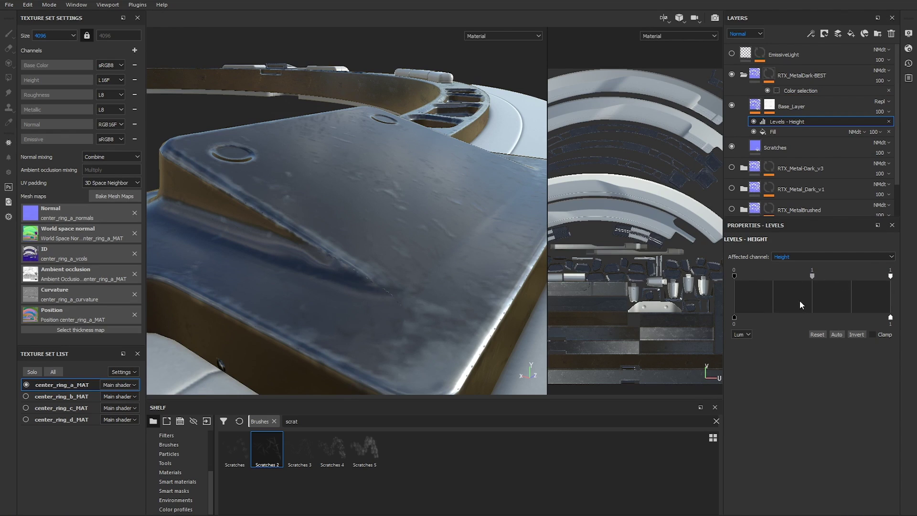
mouse_move(735, 317)
left_mouse_down()
mouse_move(777, 315)
mouse_move(735, 316)
left_mouse_up()
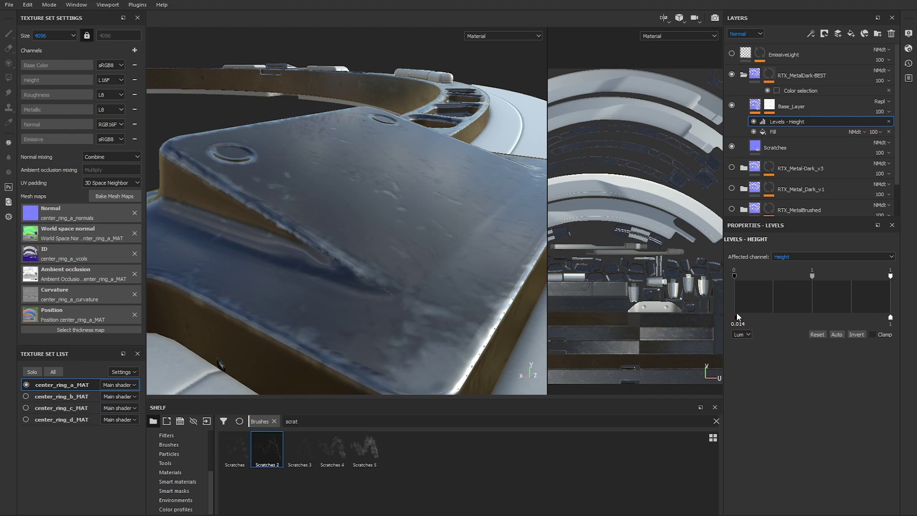
Step: Set the lower output level of Base_Layer's Height levels effect to 0.011
left_click_drag(437, 225, 417, 216, "alt")
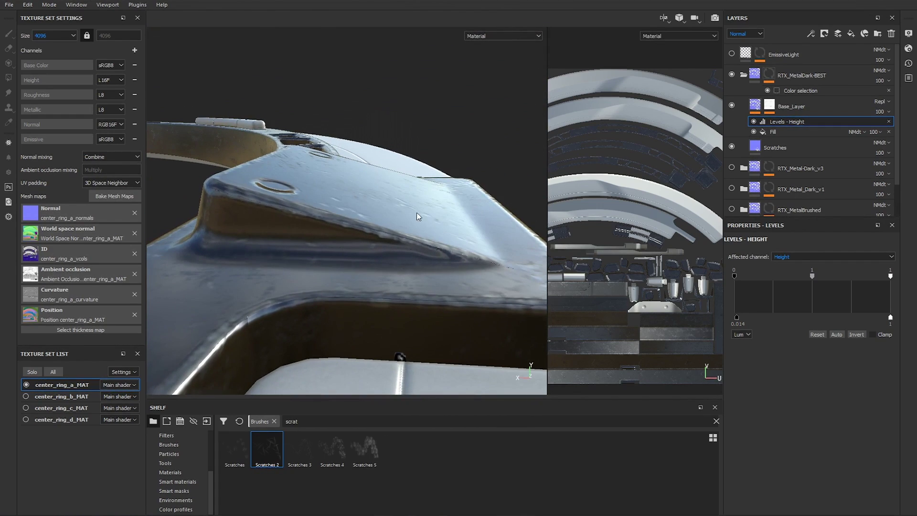
left_click_drag(469, 201, 525, 325, "alt")
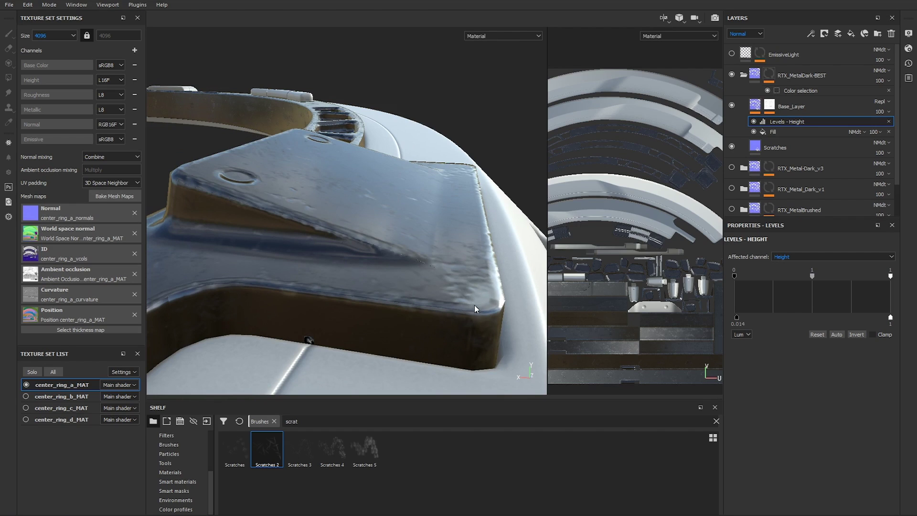
mouse_move(737, 317)
left_mouse_down()
mouse_move(784, 317)
mouse_move(755, 305)
mouse_move(764, 304)
mouse_move(722, 308)
left_mouse_up()
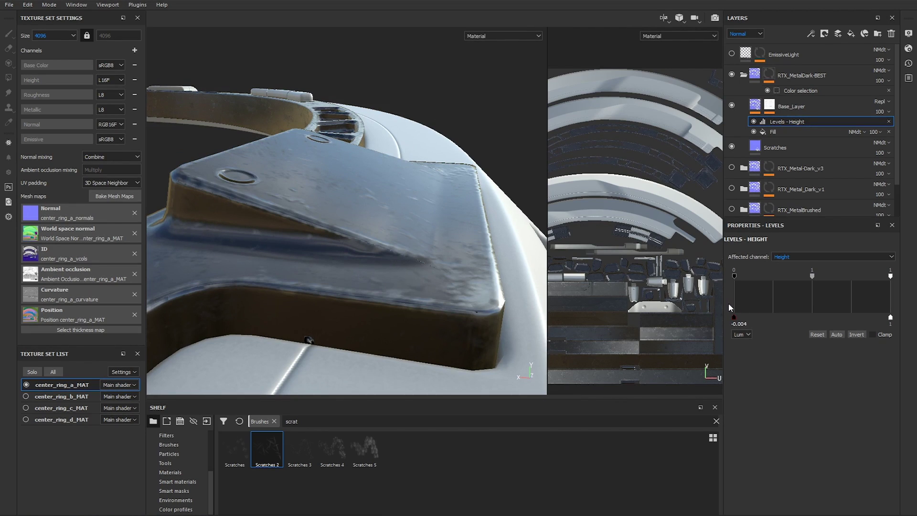
left_click_drag(736, 318, 737, 317)
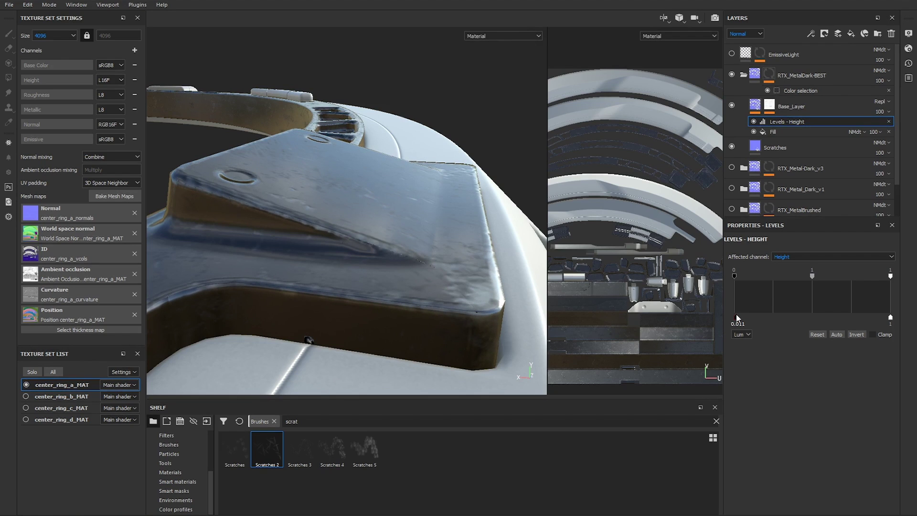
Step: Set the color noisiness of Base_Layer's Steel Rust and Wear material to 0.77
left_click_drag(363, 267, 402, 264, "alt")
scroll(402, 264, "down", 5)
scroll(402, 264, "up", 7)
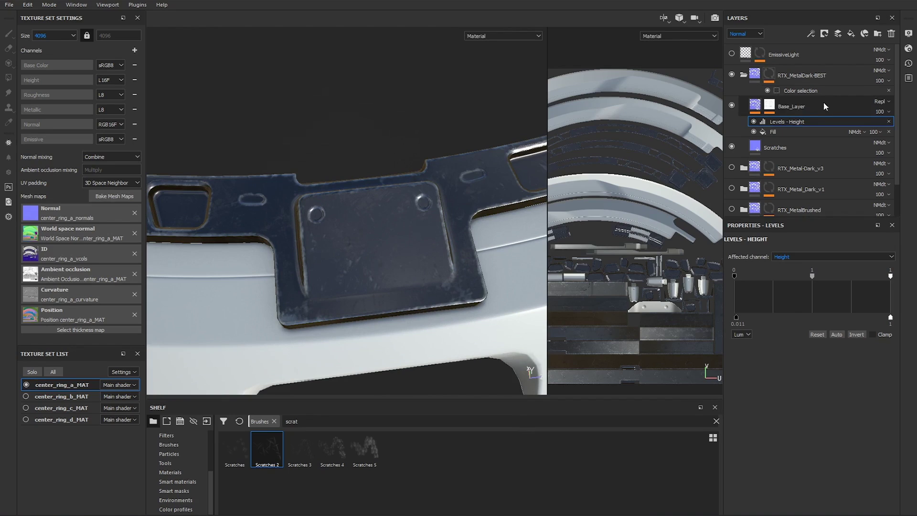
left_click(812, 113)
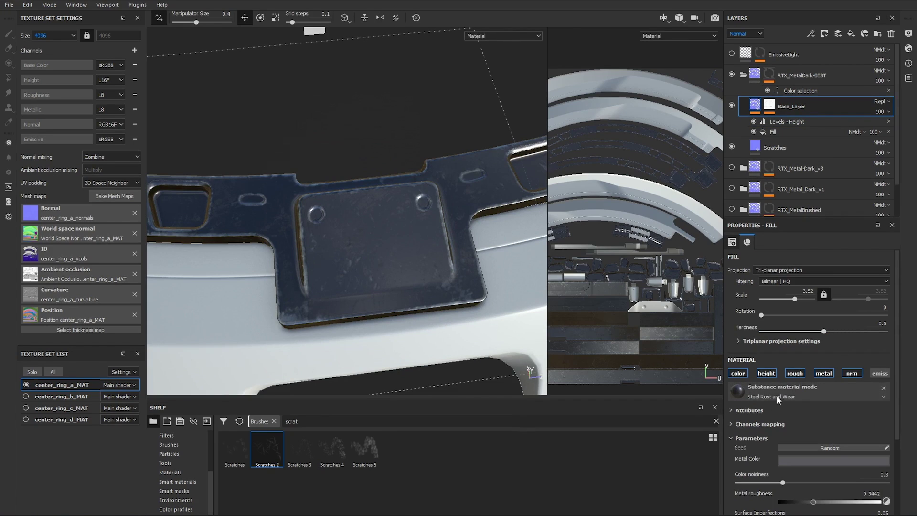
scroll(777, 405, "down", 3)
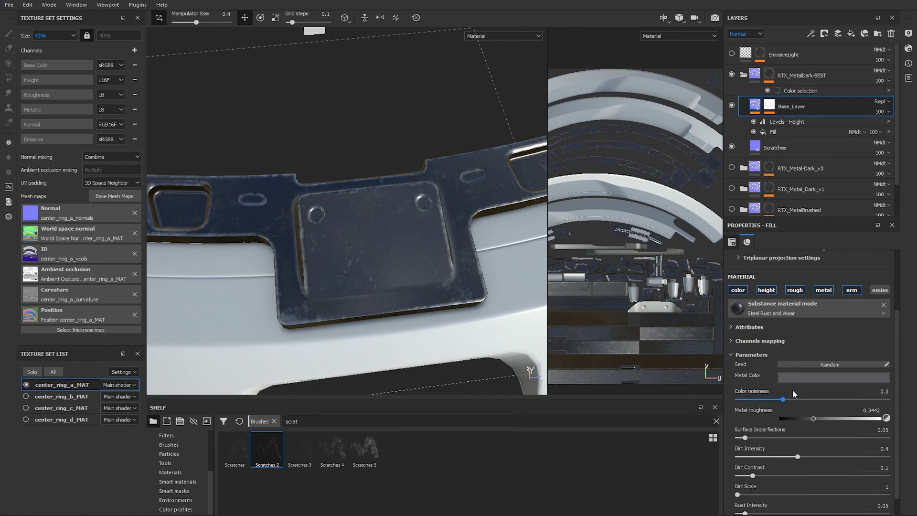
left_click_drag(785, 400, 852, 402)
Step: Set the dirt intensity of Base_Layer's Steel Rust and Wear material to 0.49
left_click_drag(418, 256, 603, 278, "alt")
left_click_drag(799, 454, 853, 458)
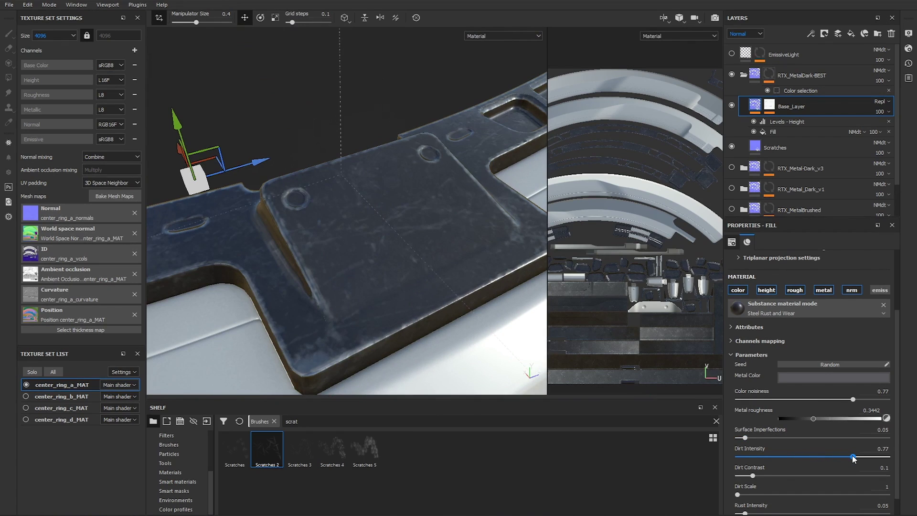
left_click_drag(839, 457, 835, 457)
left_click_drag(463, 276, 571, 258, "alt")
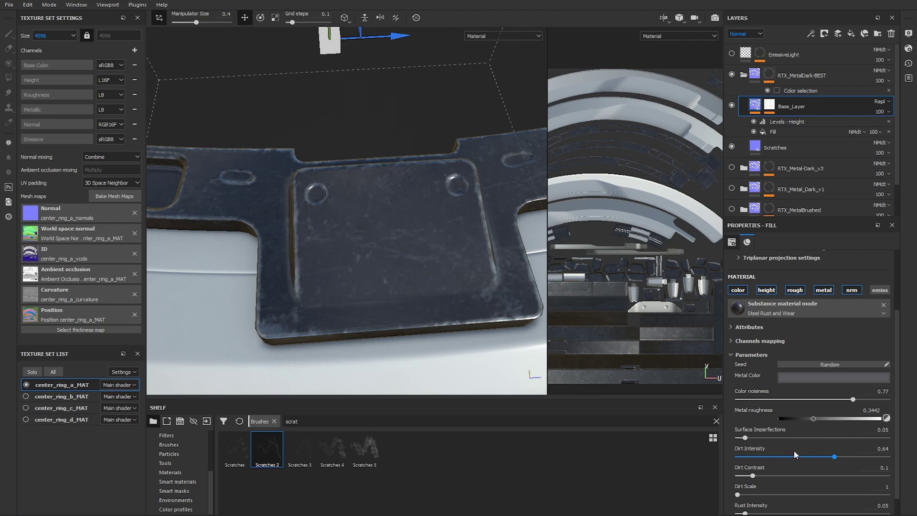
left_click_drag(833, 456, 814, 457)
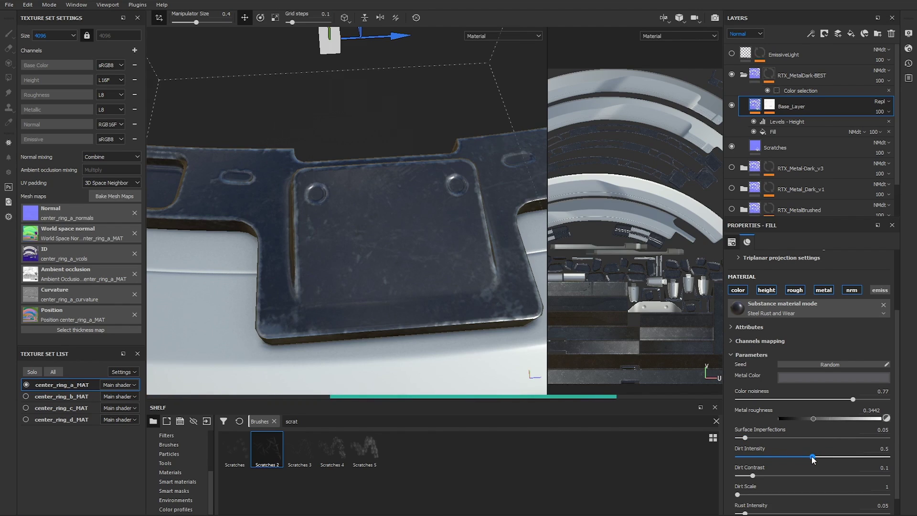
left_click_drag(813, 460, 811, 459)
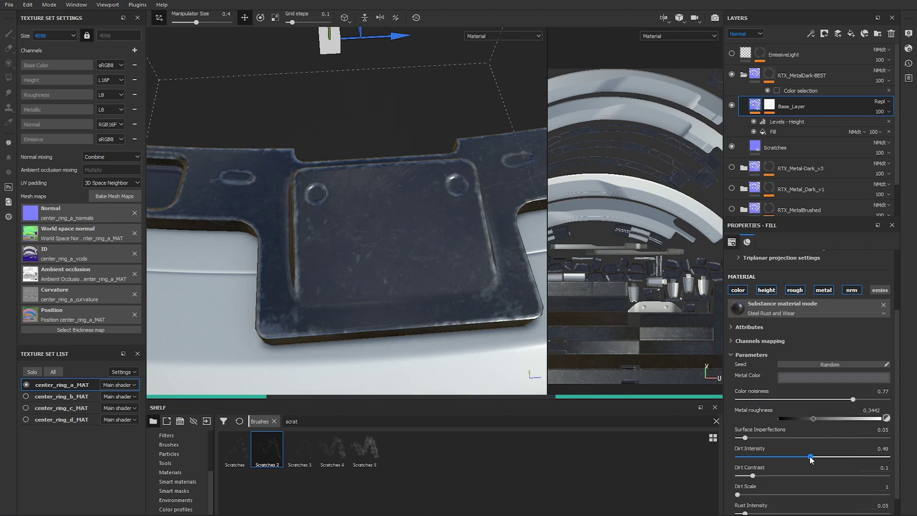
left_click_drag(517, 244, 432, 224, "alt")
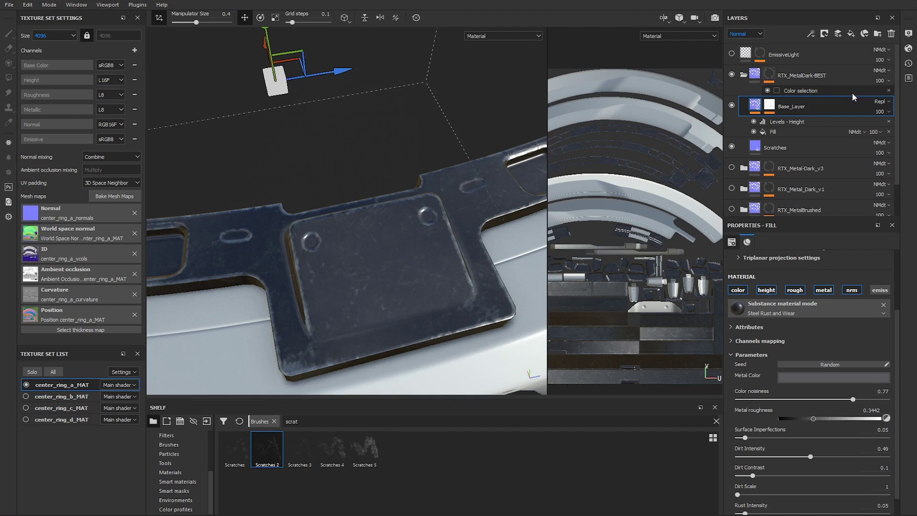
Step: Examine the color selection mask on the RTX_MetalDark-BEST folder against the ID map and the folder's layers
left_click(801, 91)
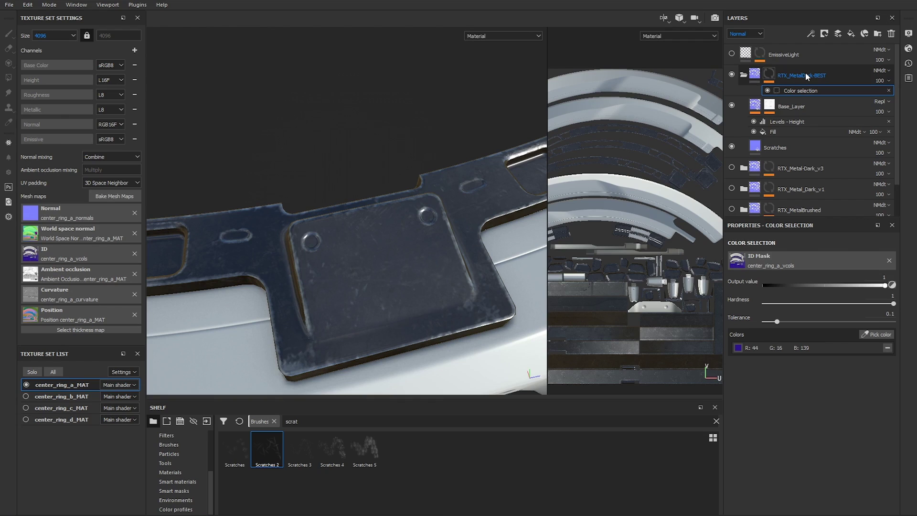
scroll(435, 183, "down", 5)
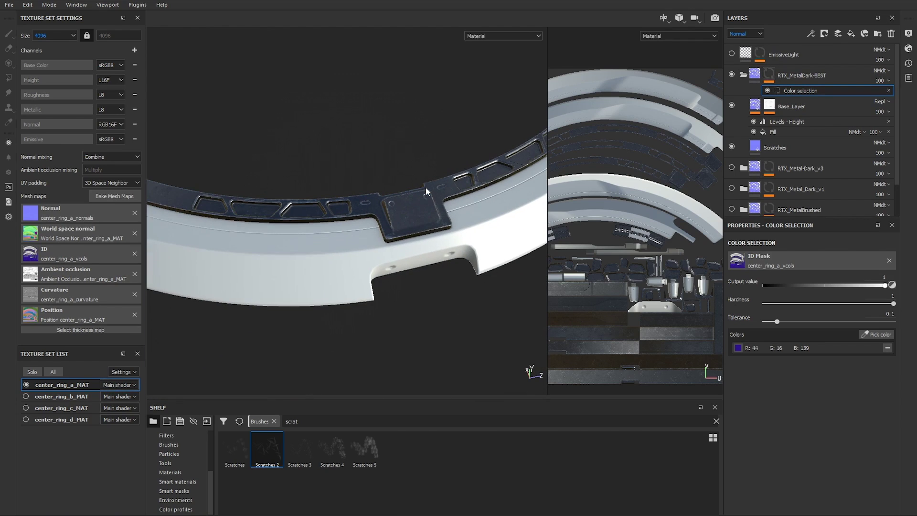
scroll(390, 193, "up", 2)
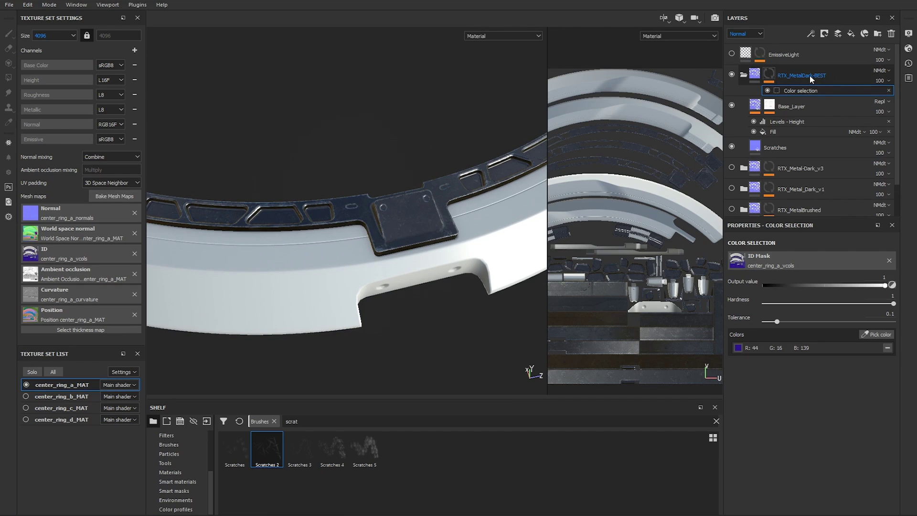
left_click(865, 333)
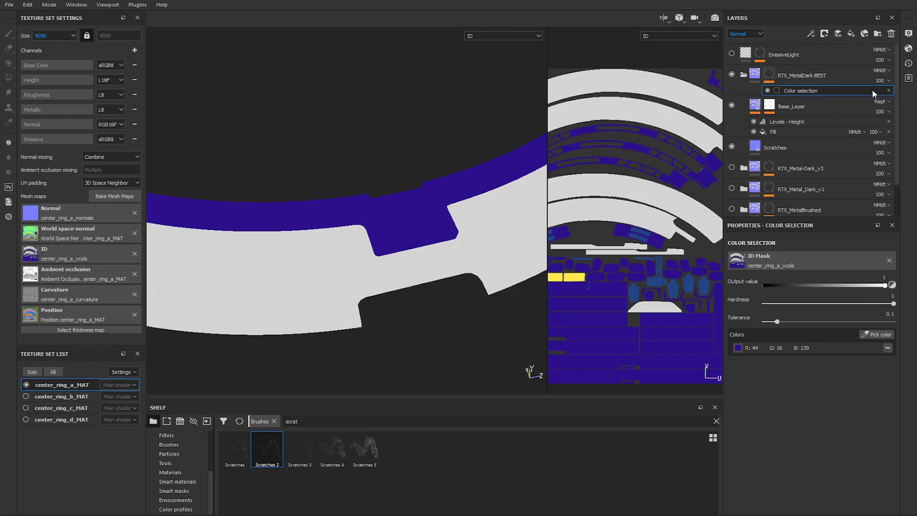
left_click(790, 76)
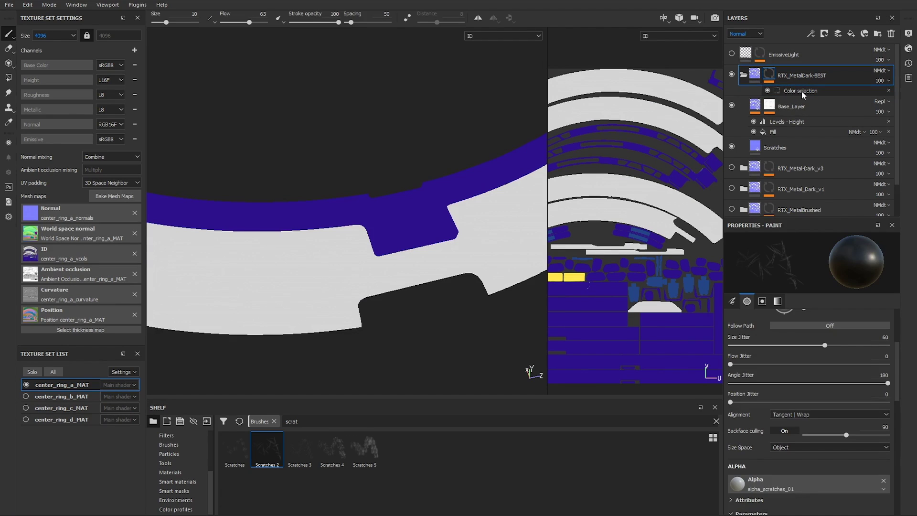
left_click(802, 91)
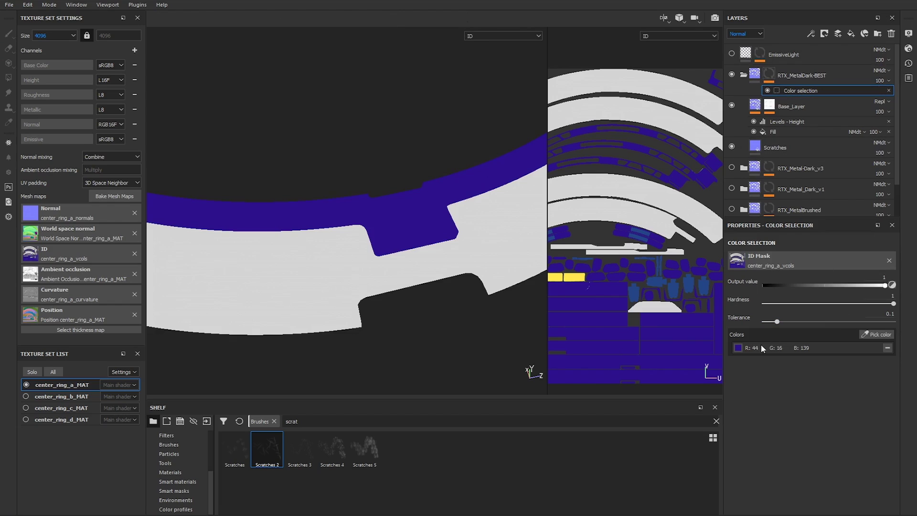
left_click(738, 348)
left_click(744, 76)
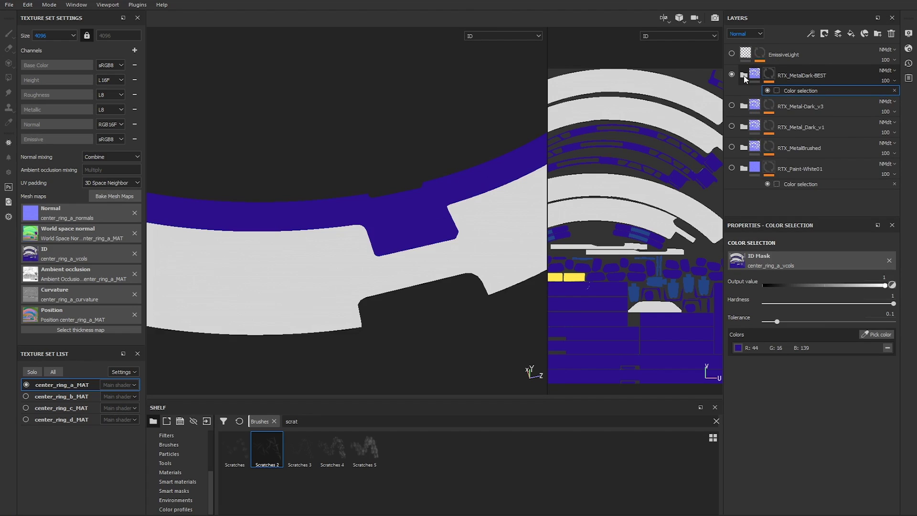
left_click(797, 79)
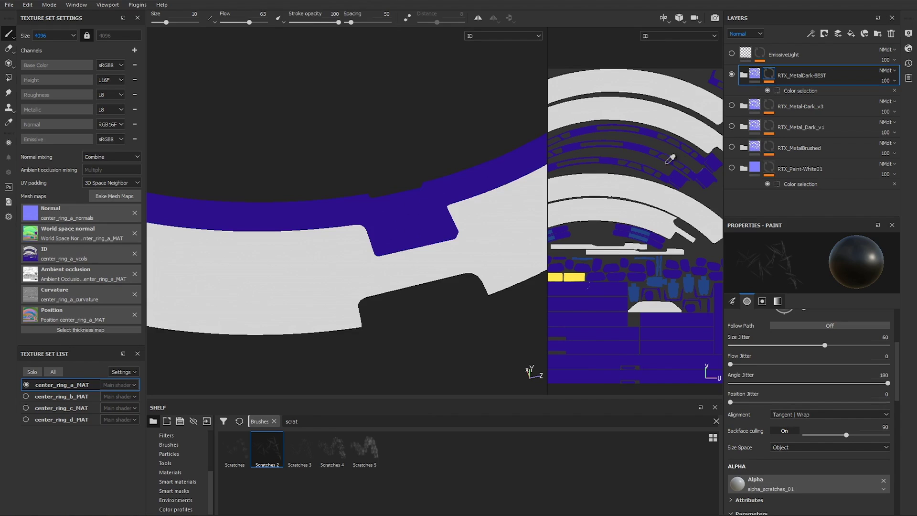
left_click(743, 75)
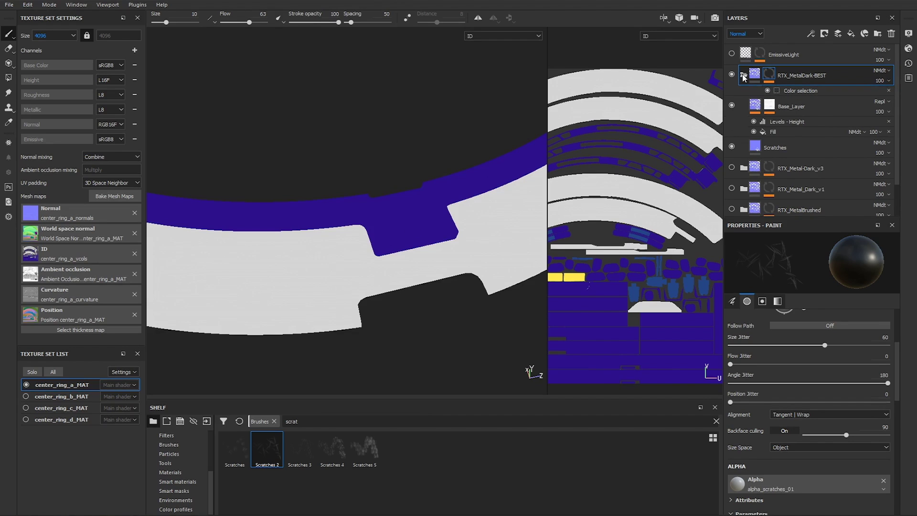
Step: Add a fill layer directly above Base_Layer inside the RTX_MetalDark-BEST folder
left_click(800, 106)
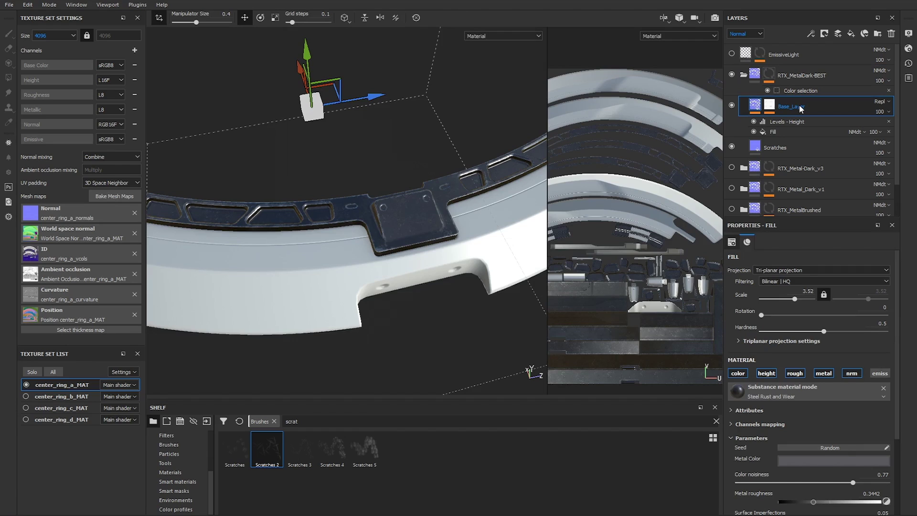
scroll(417, 179, "up", 3)
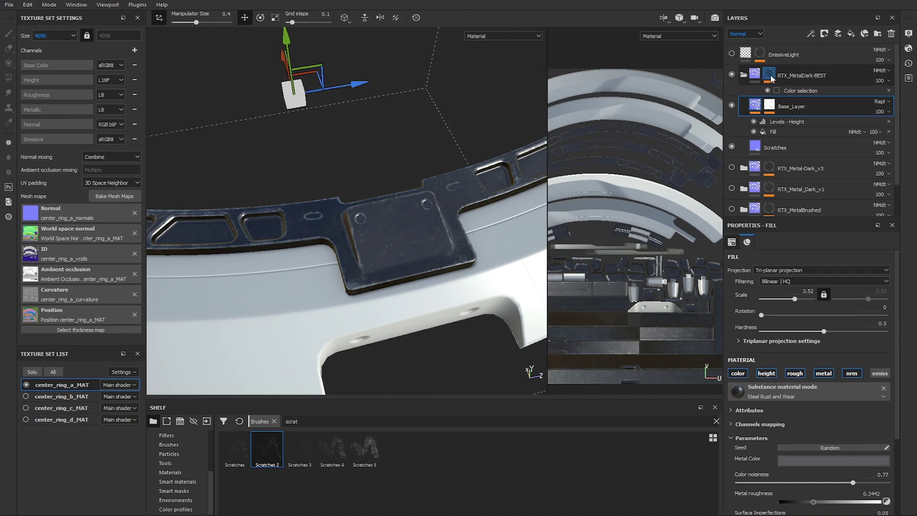
mouse_move(420, 187)
left_mouse_down("alt")
mouse_move(409, 174)
mouse_move(409, 185)
mouse_move(413, 163)
mouse_move(425, 170)
left_mouse_up("alt")
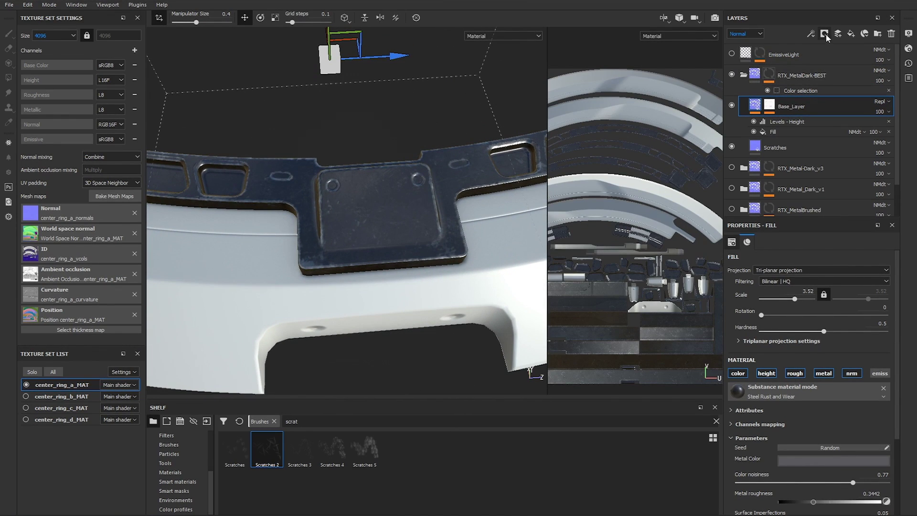
left_click(852, 35)
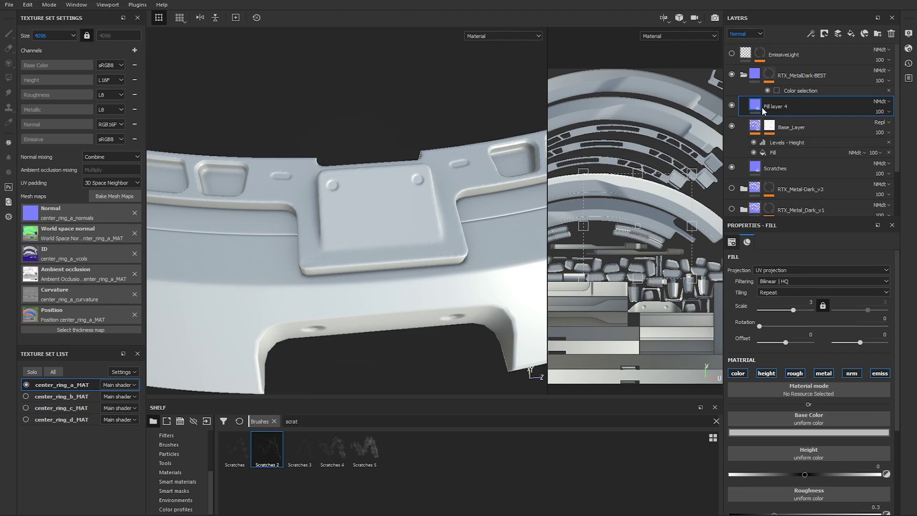
left_click(810, 34)
Step: Browse the shelf's materials and apply Ground Gravel to the new fill layer
left_click(175, 473)
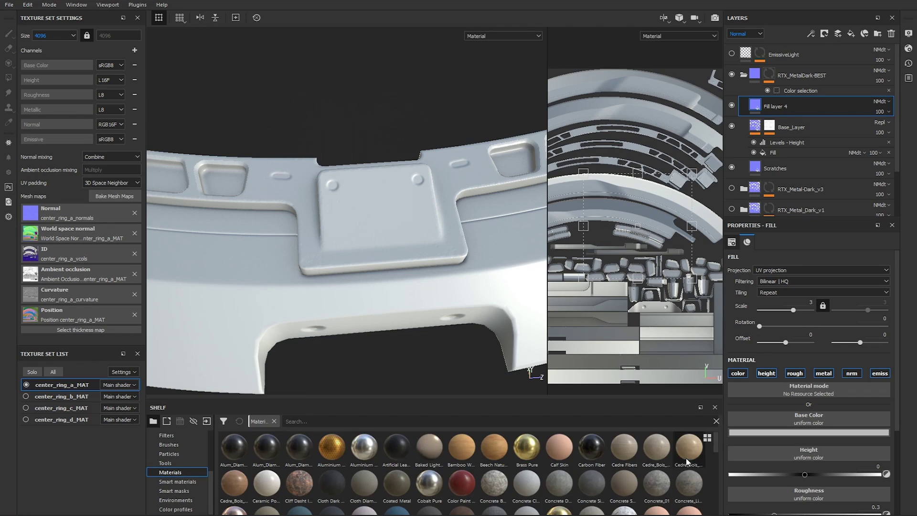
scroll(715, 446, "down", 4)
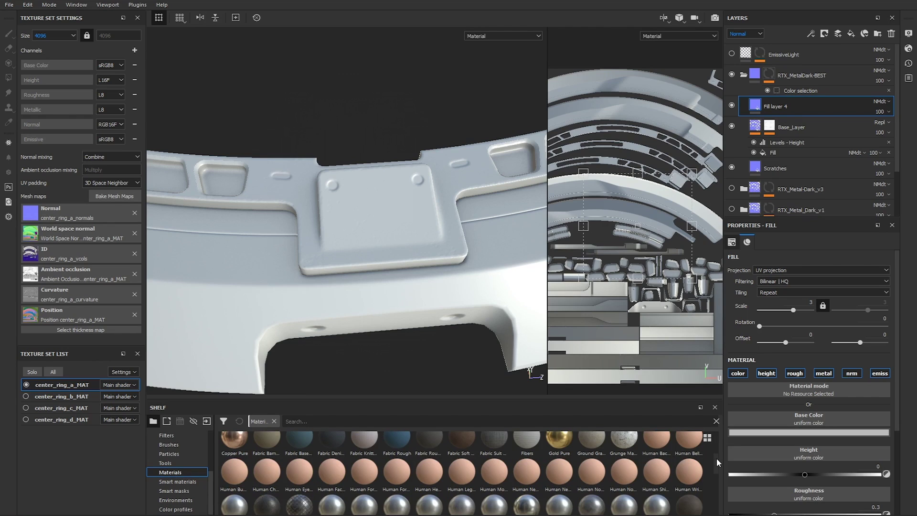
scroll(716, 457, "up", 4)
scroll(649, 468, "down", 4)
left_click(595, 443)
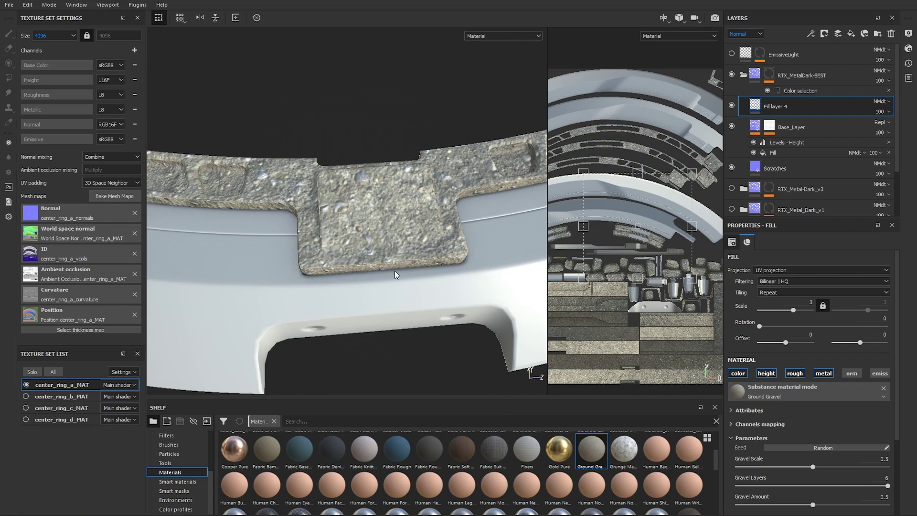
Step: Search the material shelf for "concrete"
left_click(389, 423)
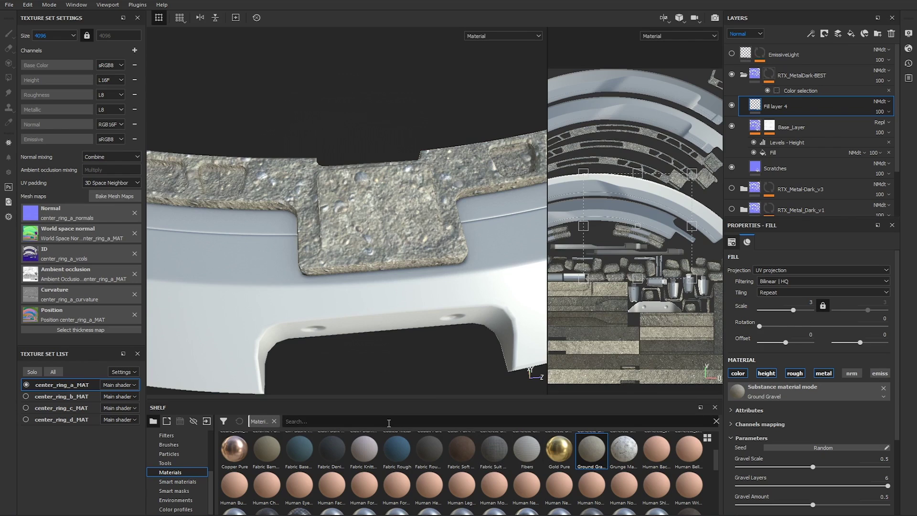
type("cement")
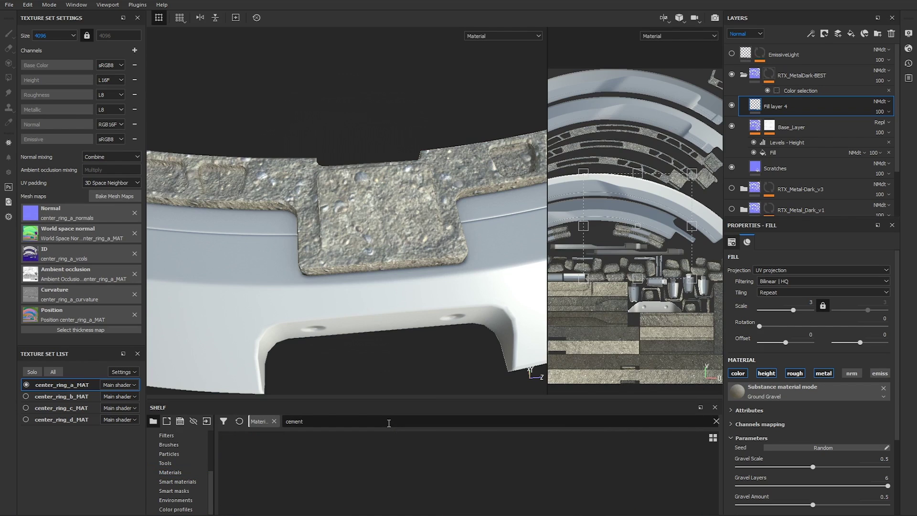
key("BackSpace")
key("BackSpace")
key("BackSpace")
type("o")
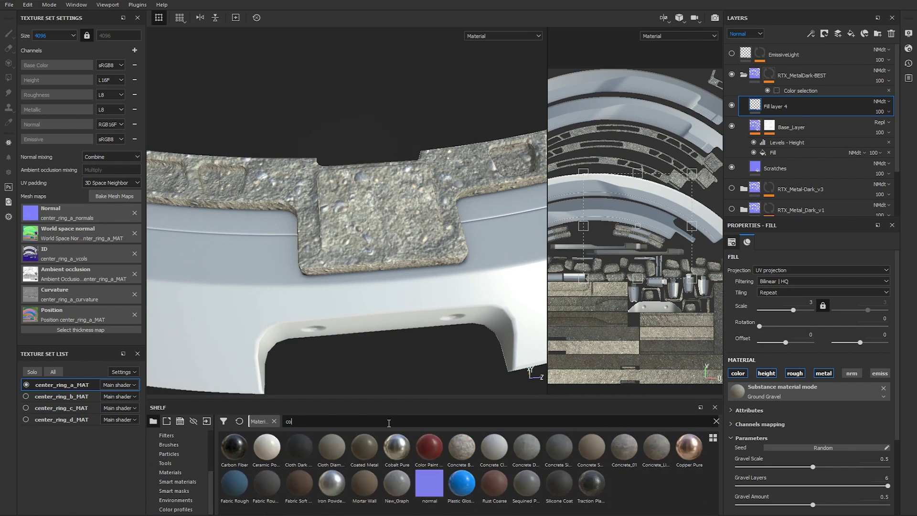
type("ncrete")
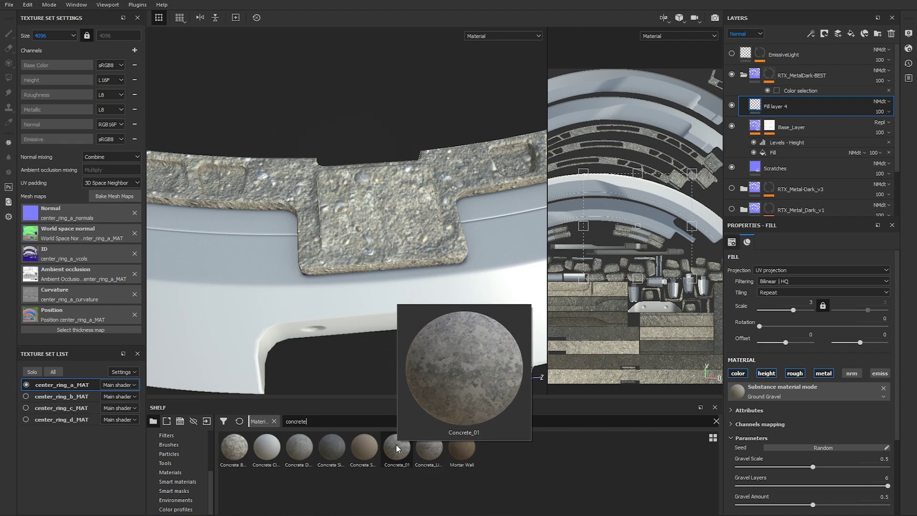
Step: Replace the new fill layer's material with Concrete_01 and inspect it on the ring's raised plate
mouse_move(426, 450)
mouse_move(391, 447)
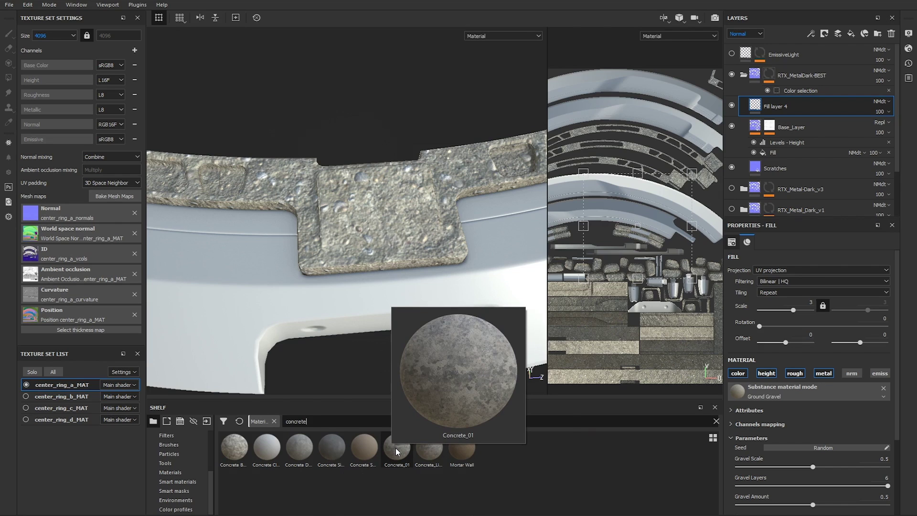
left_click_drag(396, 448, 789, 396)
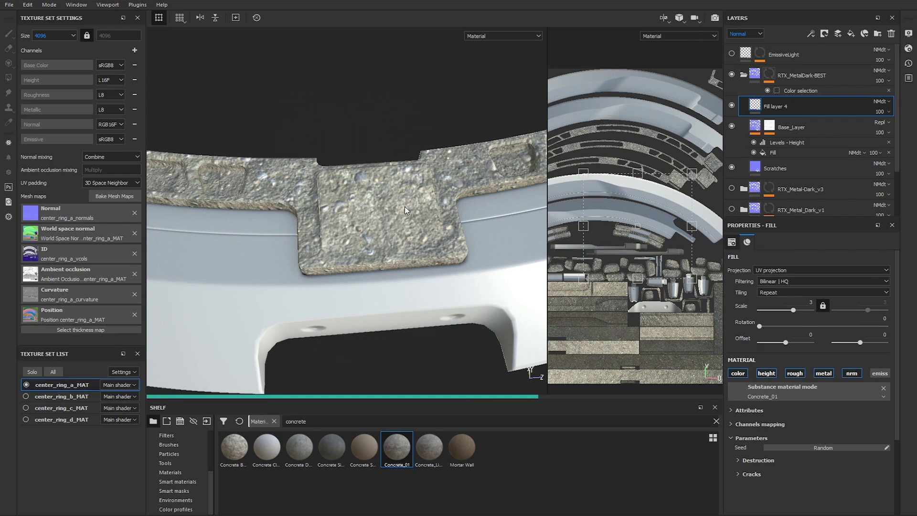
left_click_drag(402, 223, 401, 222, "alt")
scroll(400, 222, "up", 3)
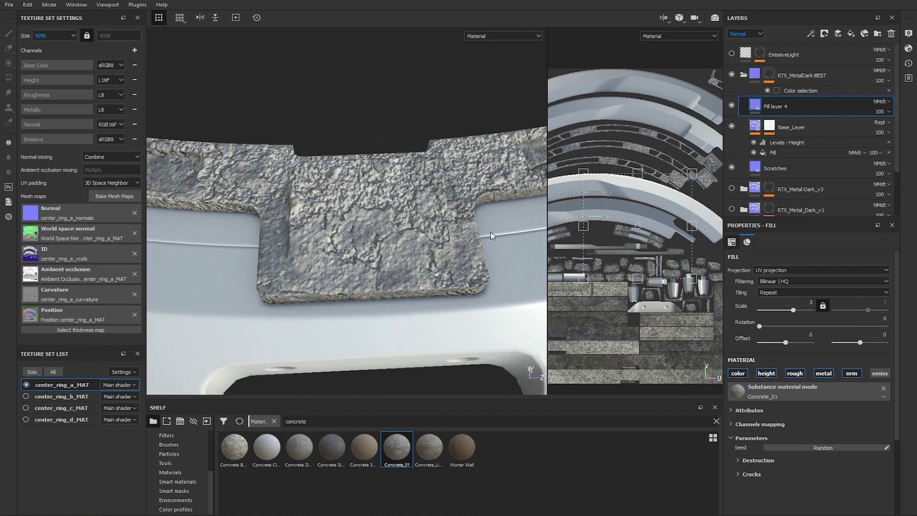
Step: Disable the normal and height channels on the Concrete_01 fill layer
left_click(852, 374)
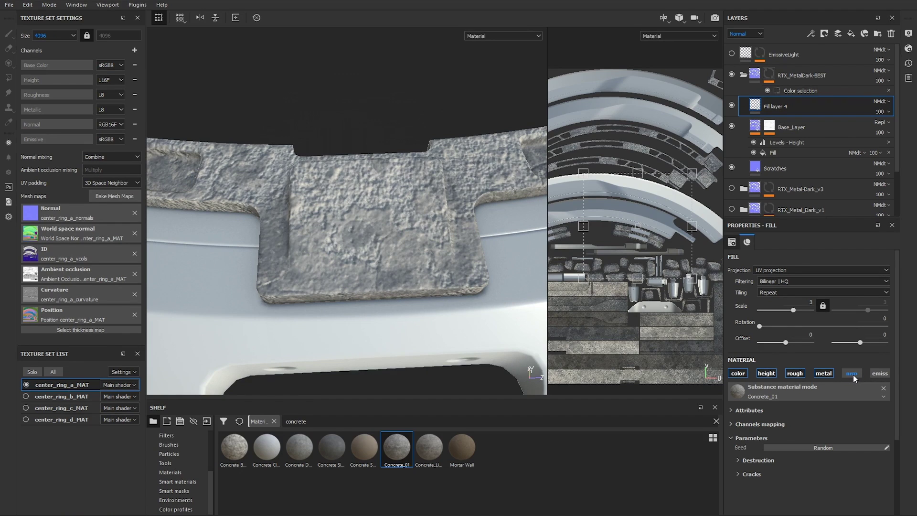
left_click(765, 374)
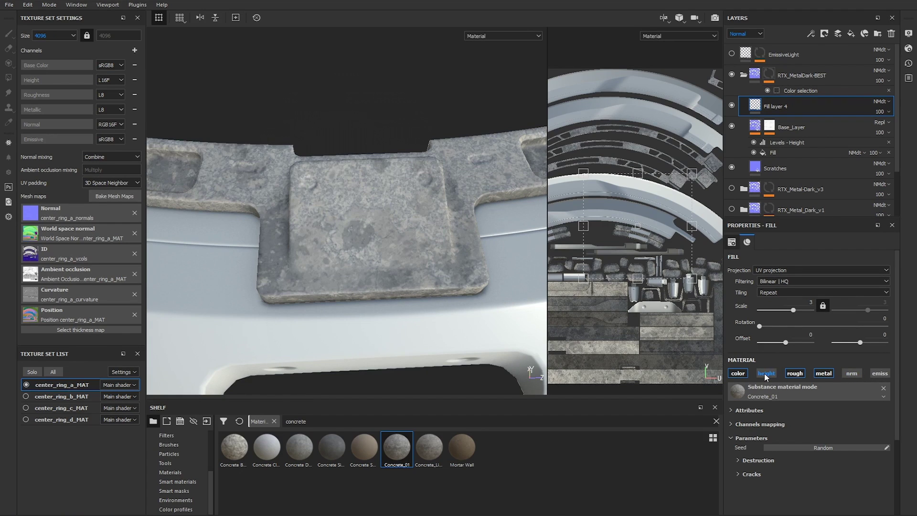
left_click_drag(432, 214, 413, 182, "alt")
Step: Set the Concrete_01 material's Cracks Opacity to 0 and inspect the raised plate from several angles
left_click(752, 474)
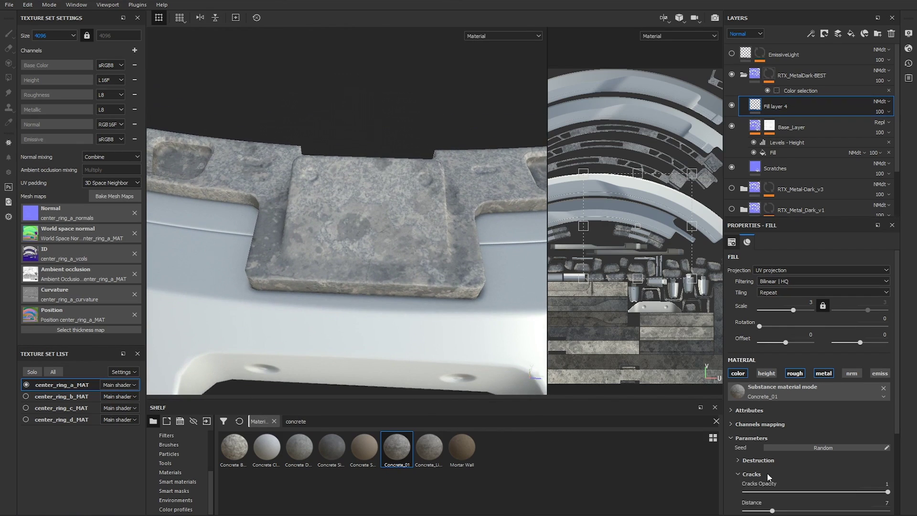
scroll(803, 470, "down", 5)
left_click_drag(887, 376, 717, 374)
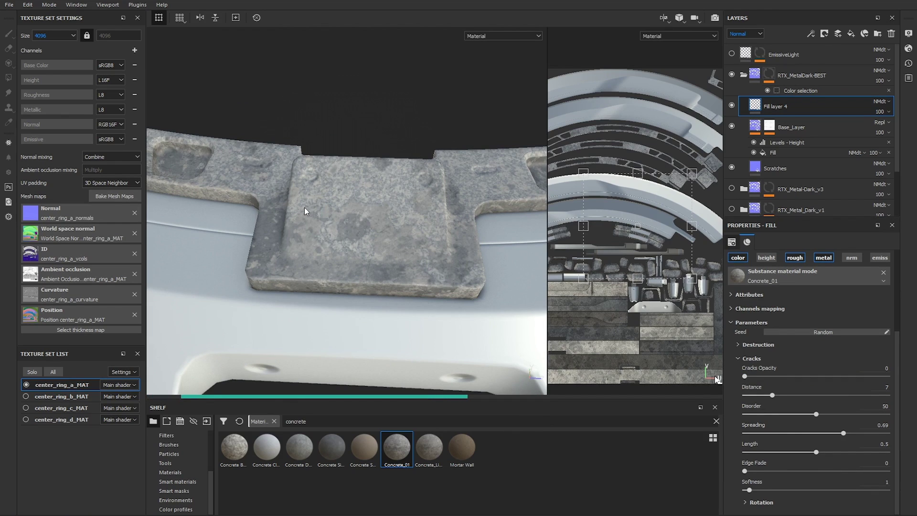
left_click_drag(392, 207, 413, 213, "alt")
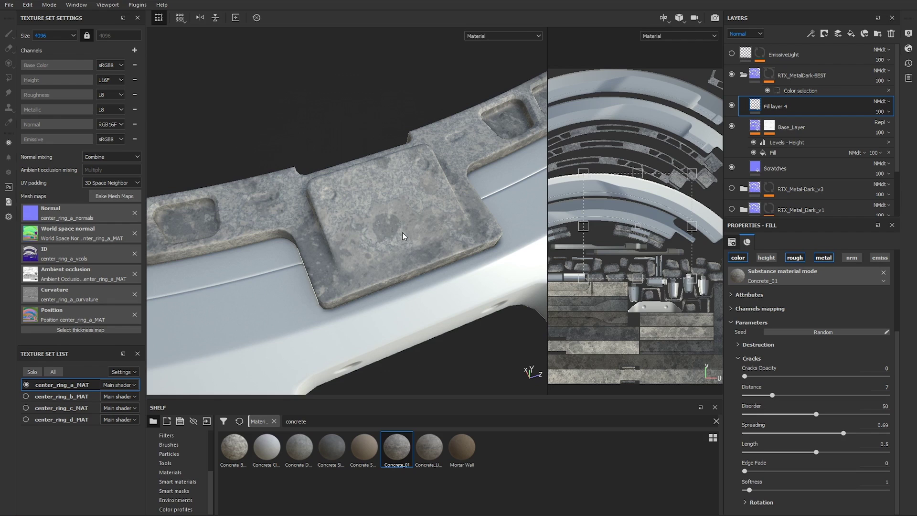
left_click_drag(405, 228, 381, 189, "alt")
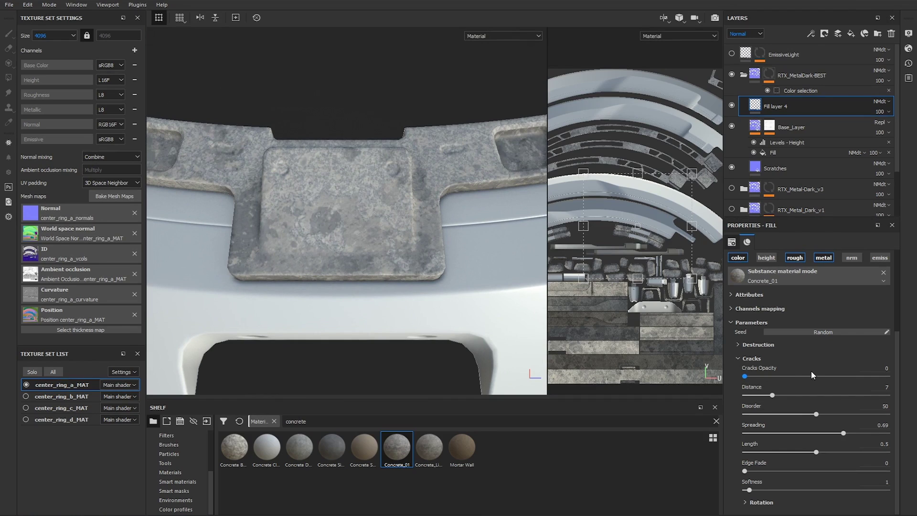
Step: Set the Disorder of the Concrete_01 cracks to 11.74
left_click_drag(807, 415, 761, 411)
scroll(895, 377, "up", 1)
scroll(893, 384, "down", 1)
scroll(894, 378, "up", 1)
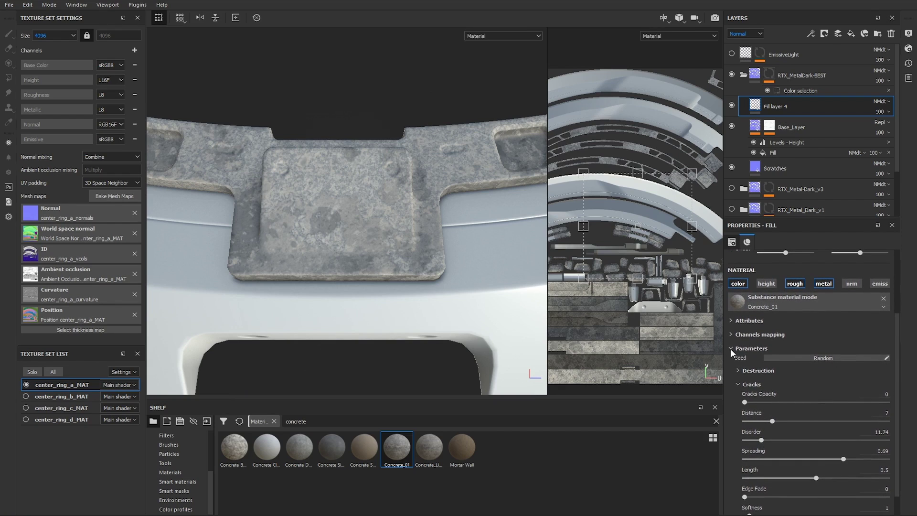
Step: Review the Concrete_01 fill's attributes, channels mapping and active material channels, and examine the surface on the ring
scroll(731, 348, "up", 4)
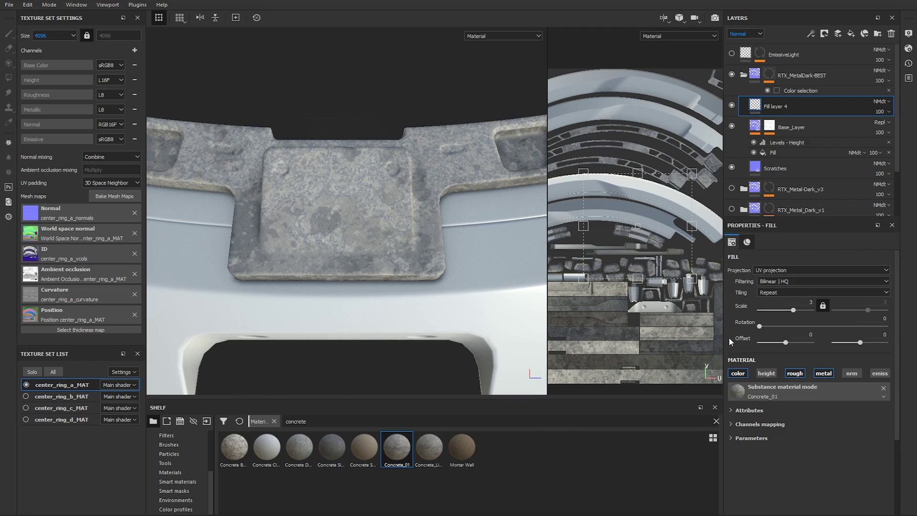
left_click(732, 423)
left_click(730, 411)
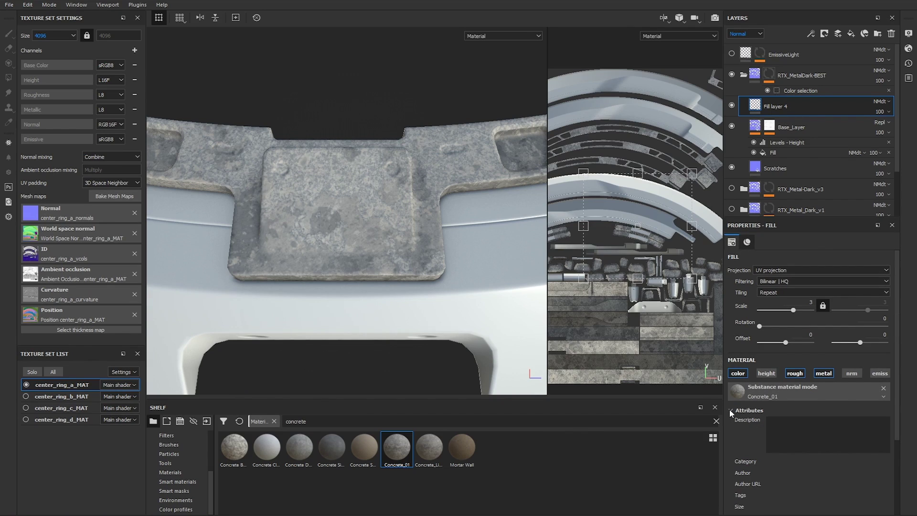
left_click(730, 411)
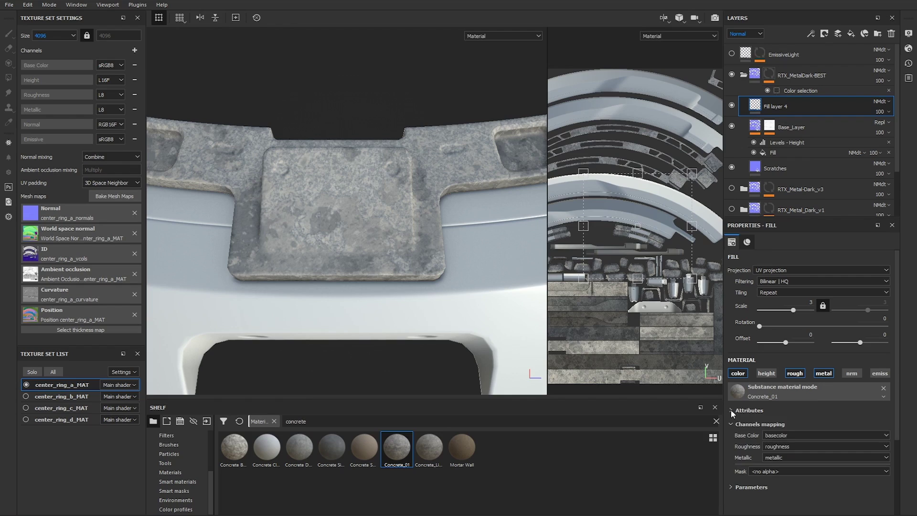
left_click(730, 411)
left_click(730, 411)
scroll(743, 413, "down", 2)
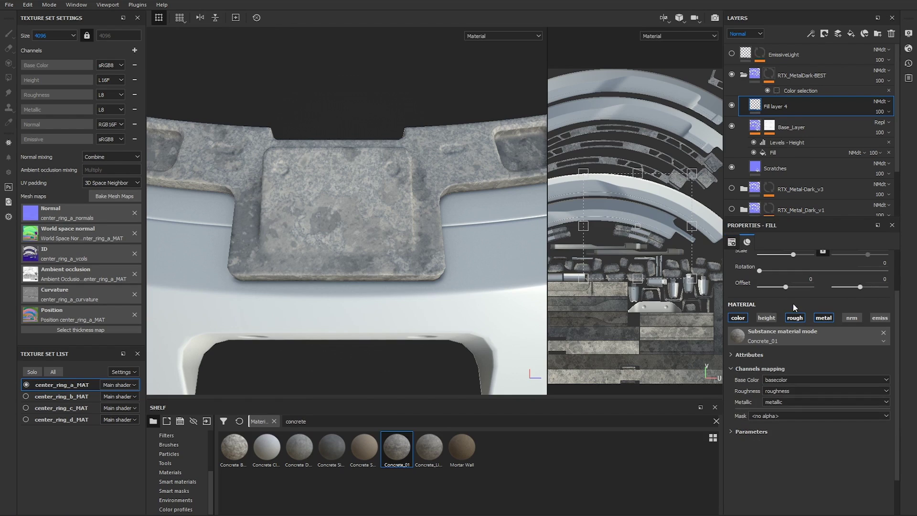
left_click(822, 319)
scroll(352, 197, "up", 1)
left_click_drag(353, 206, 401, 172, "alt")
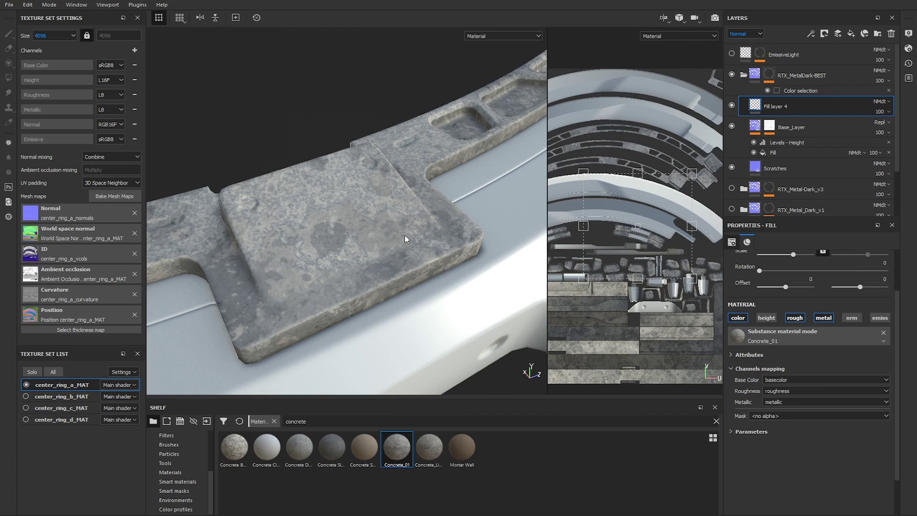
Step: Show the layer stack's Metallic channel and rename the concrete fill layer to "Dirt"
left_click(747, 35)
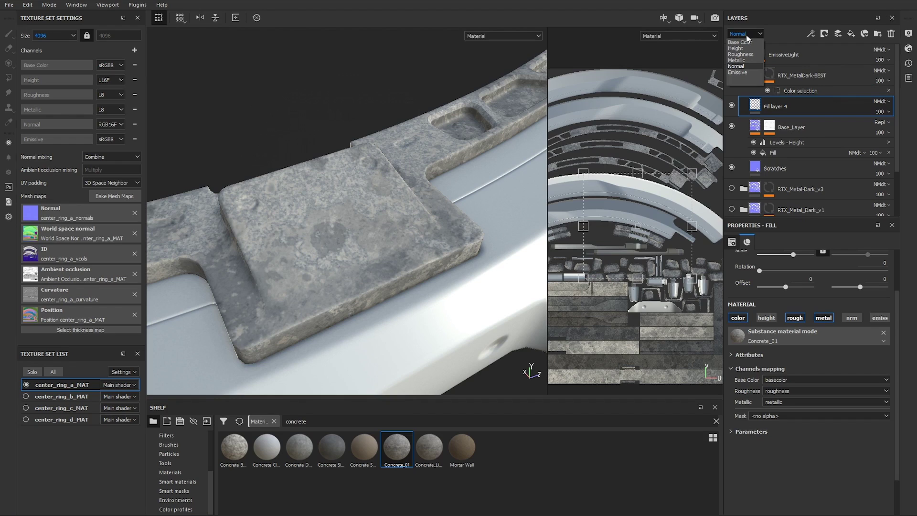
left_click(741, 60)
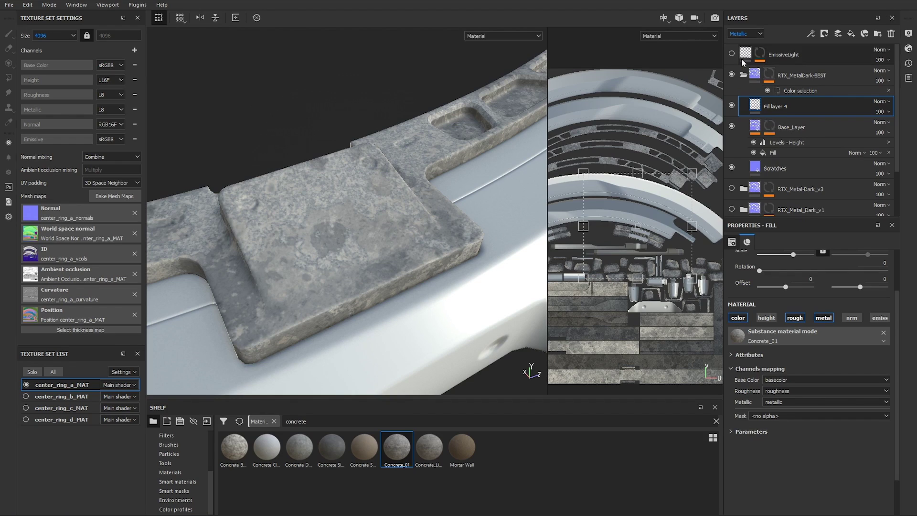
double_click(771, 108)
type("Dirt")
key("Return")
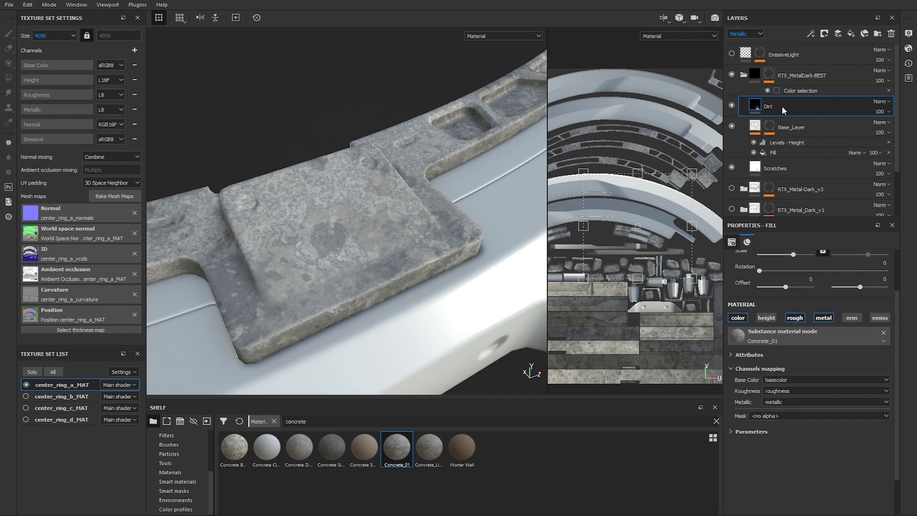
Step: Lower the Dirt layer's Metallic channel opacity to 20 and inspect the plate's surface
left_click(880, 112)
left_click_drag(913, 129, 881, 132)
scroll(408, 227, "up", 3)
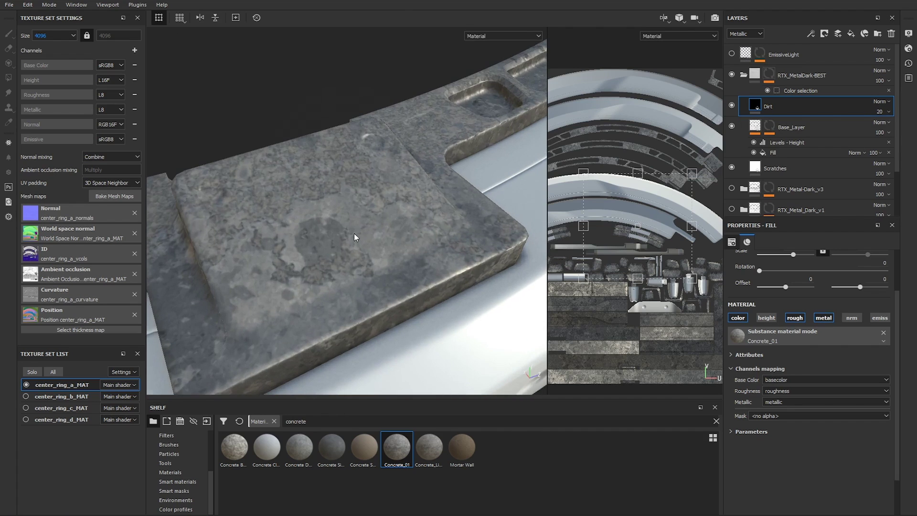
mouse_move(354, 233)
left_mouse_down("alt")
mouse_move(477, 174)
mouse_move(347, 244)
left_mouse_up("alt")
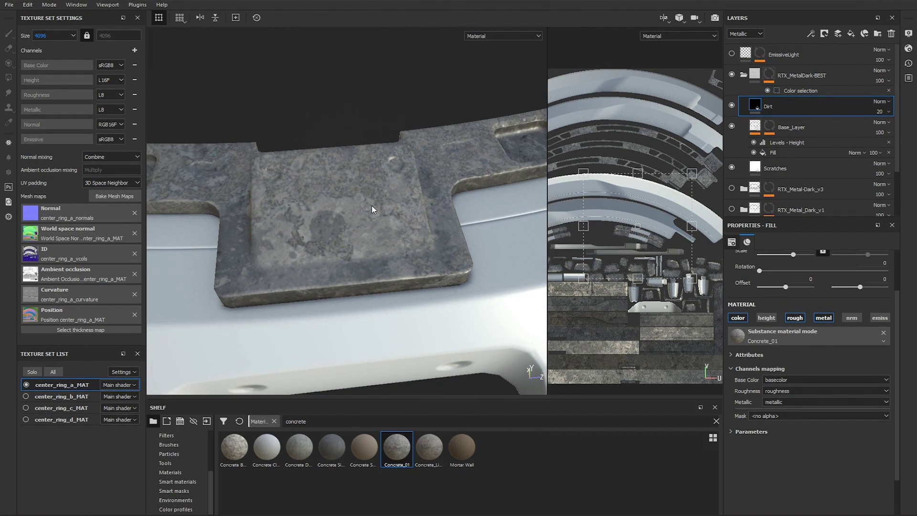
left_click_drag(371, 206, 399, 210, "alt")
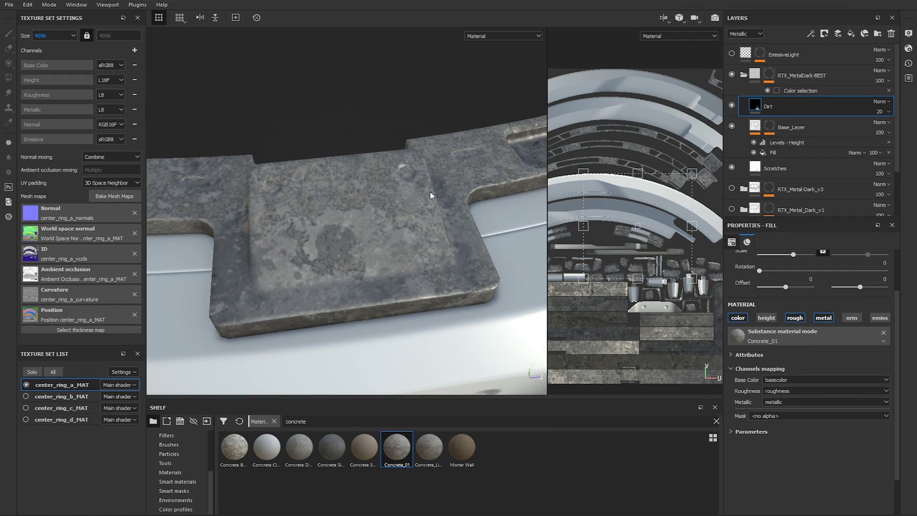
Step: Set the Dirt fill's UV projection scale to 24.22
scroll(819, 371, "up", 3)
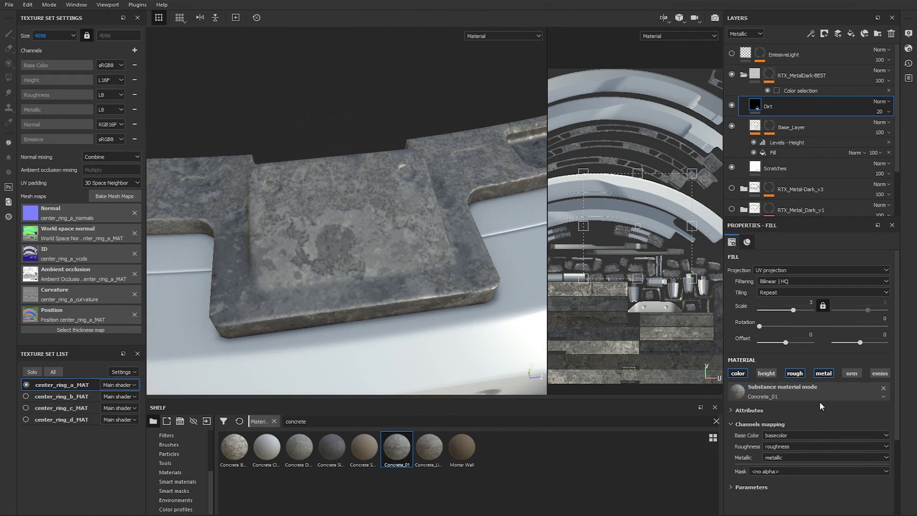
left_click(795, 311)
left_click_drag(795, 311, 801, 313)
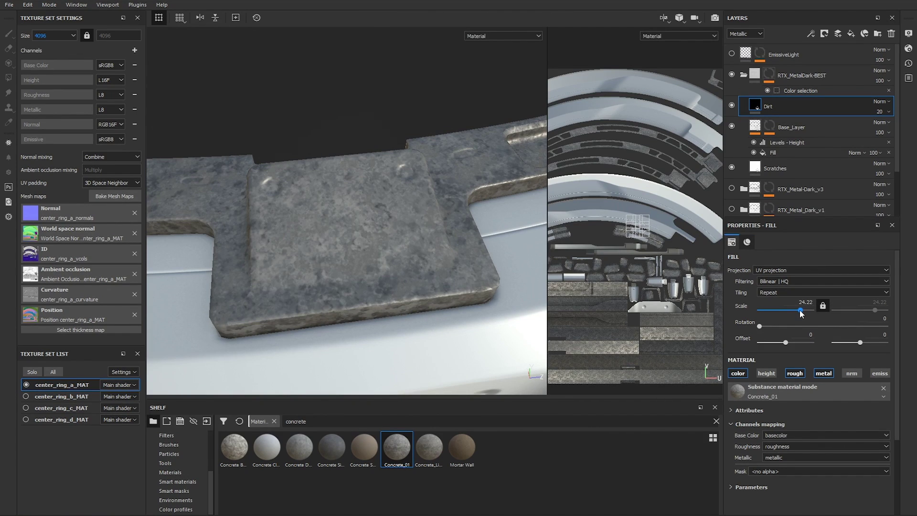
Step: Switch the Dirt fill to Tri-planar projection and inspect the texture along the plate's edges
left_click(781, 271)
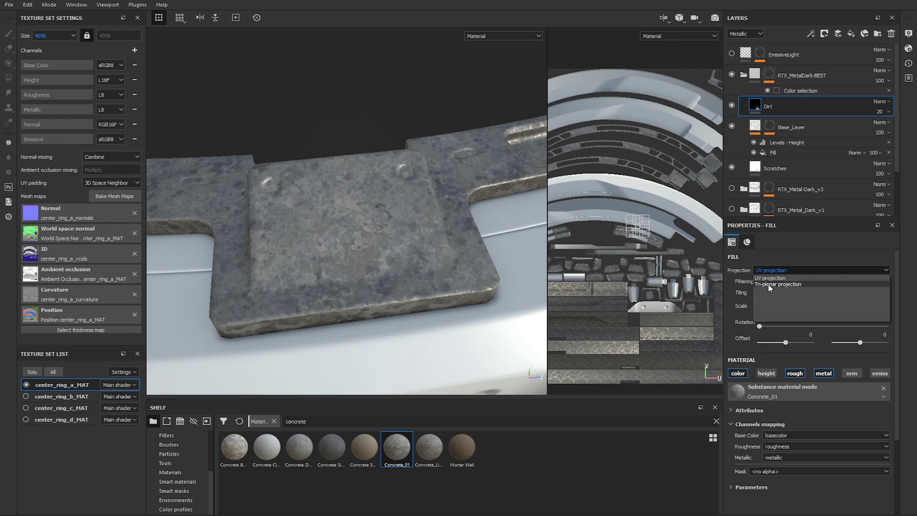
left_click(768, 284)
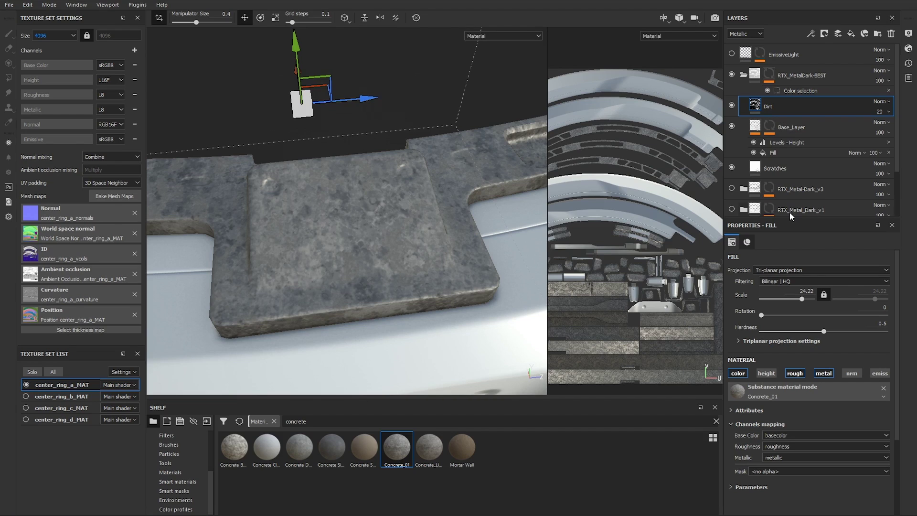
scroll(632, 225, "down", 4)
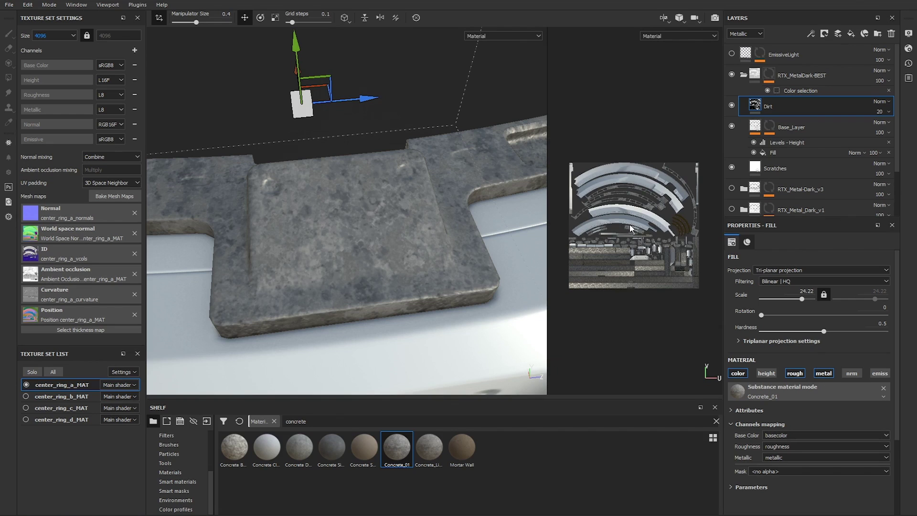
left_click_drag(386, 236, 419, 189, "alt")
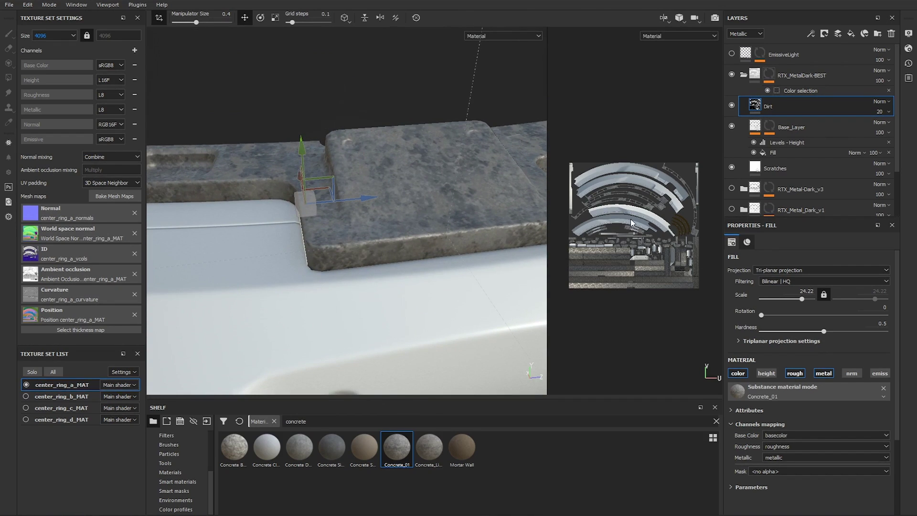
Step: Compare the Dirt fill's projections by switching to UV projection and back to Tri-planar projection
left_click(790, 270)
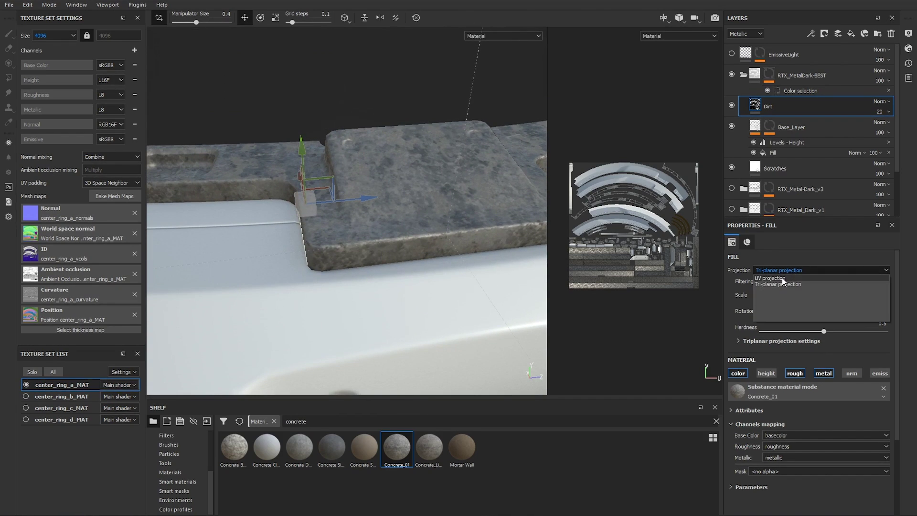
left_click(784, 278)
middle_click_drag(465, 256, 410, 312, "alt")
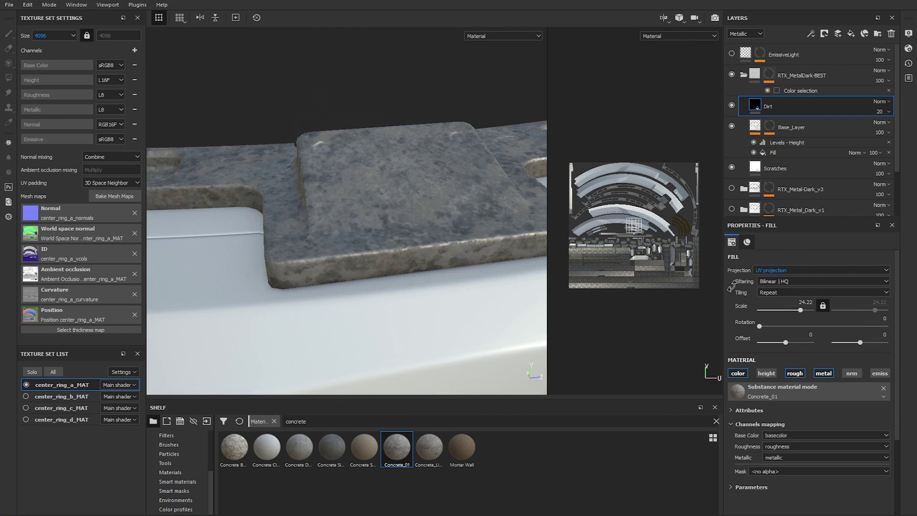
left_click(783, 270)
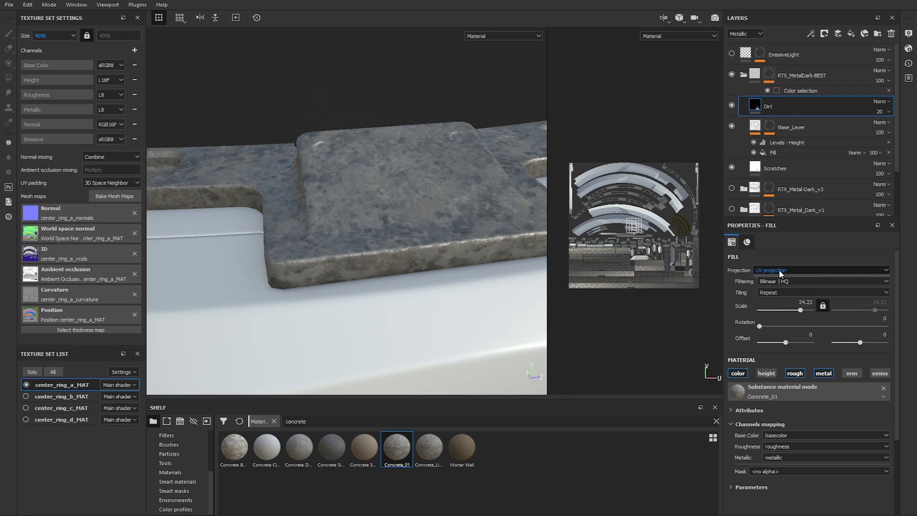
left_click(776, 286)
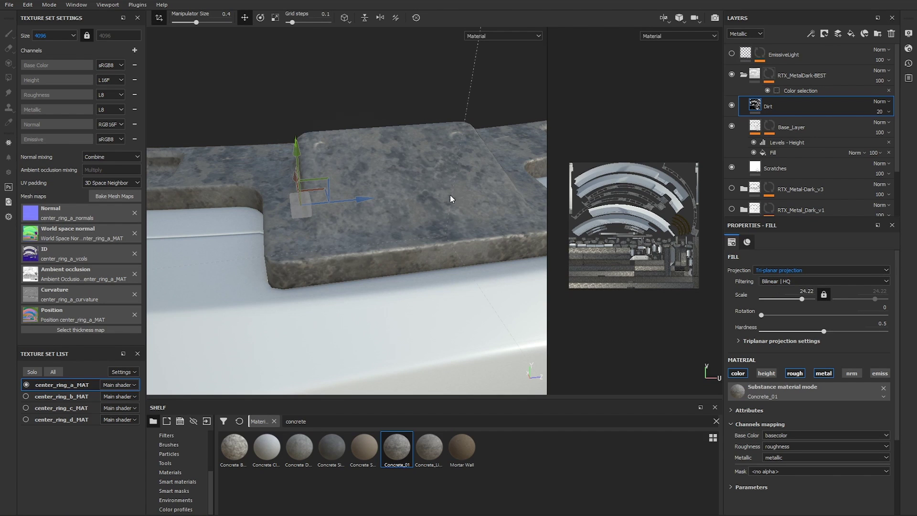
left_click_drag(432, 152, 310, 193, "alt")
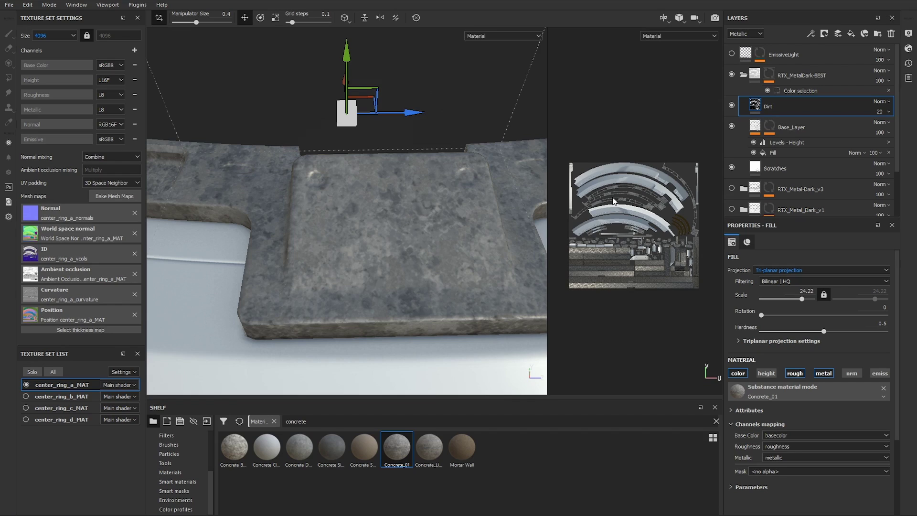
Step: Set the Dirt fill's tri-planar scale to 16.92
left_click(794, 271)
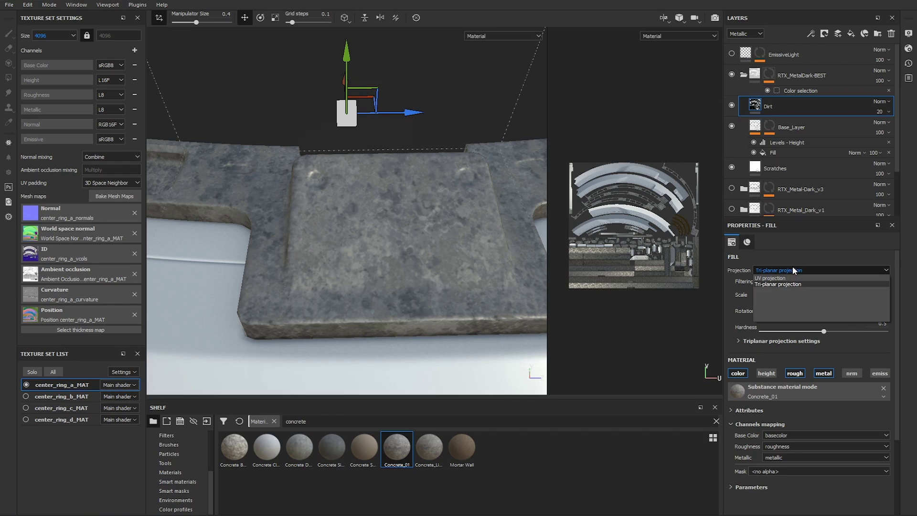
left_click(794, 271)
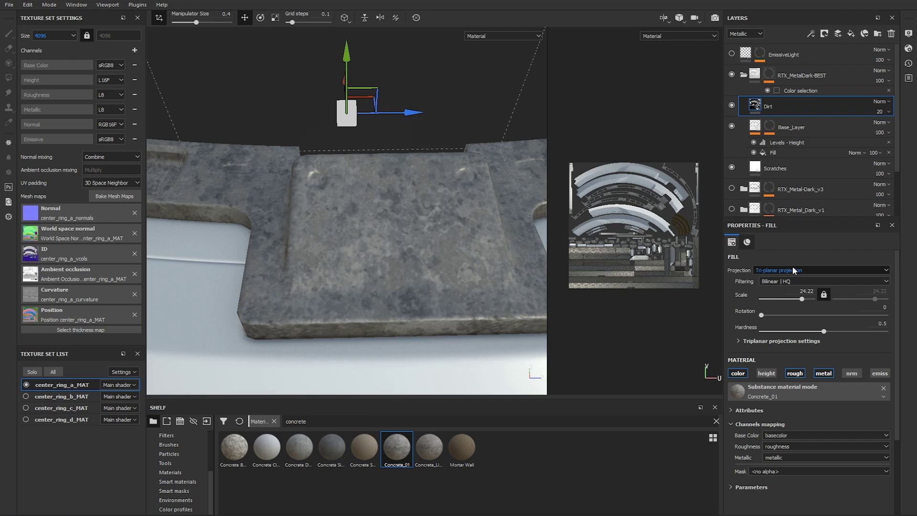
left_click_drag(803, 299, 799, 299)
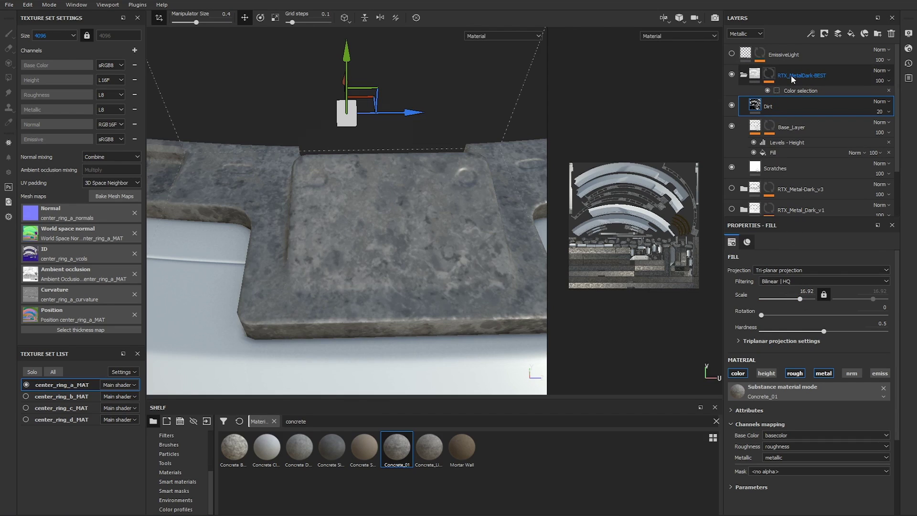
Step: Display the Metal Edge Wear generator settings on Base_Layer's mask and hide the Dirt layer
left_click(771, 128)
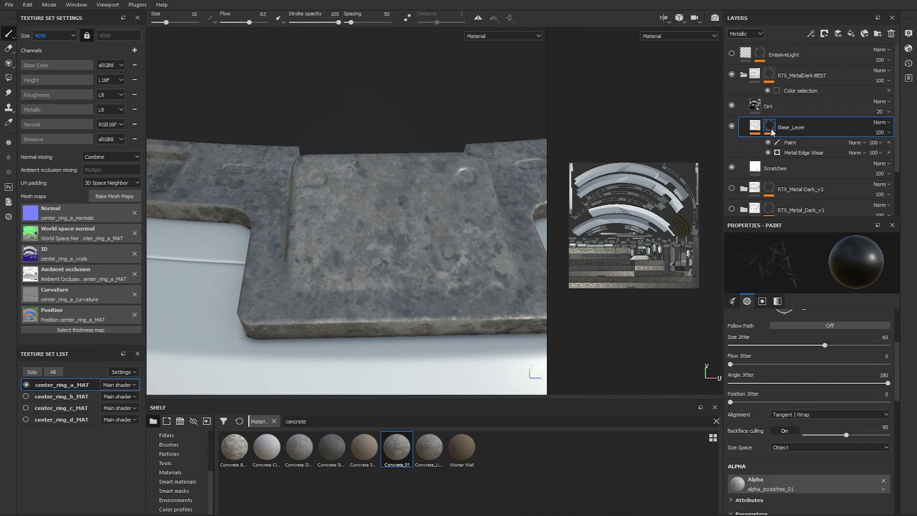
left_click(797, 153)
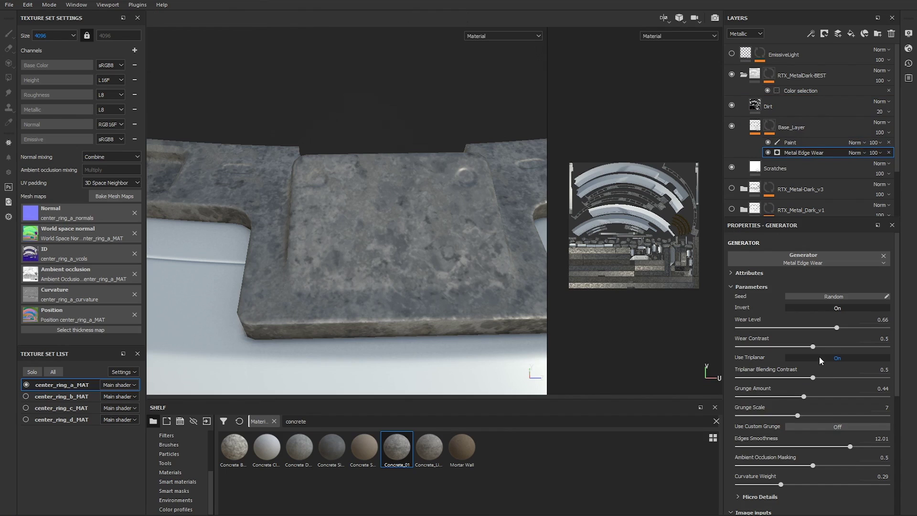
left_click(731, 105)
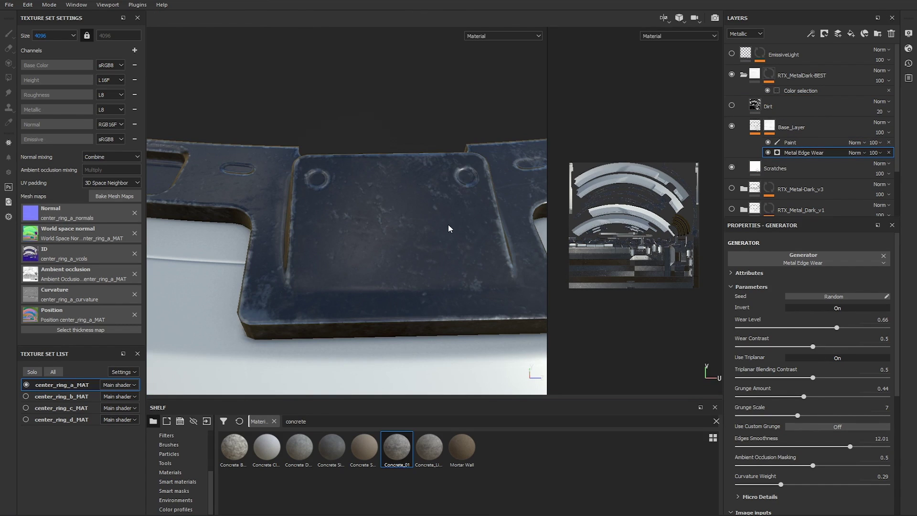
Step: Compare the Metal Edge Wear generator's result on the plate with Use Triplanar off and on, leaving it on
mouse_move(448, 225)
left_mouse_down("alt")
mouse_move(420, 206)
mouse_move(462, 214)
left_mouse_up("alt")
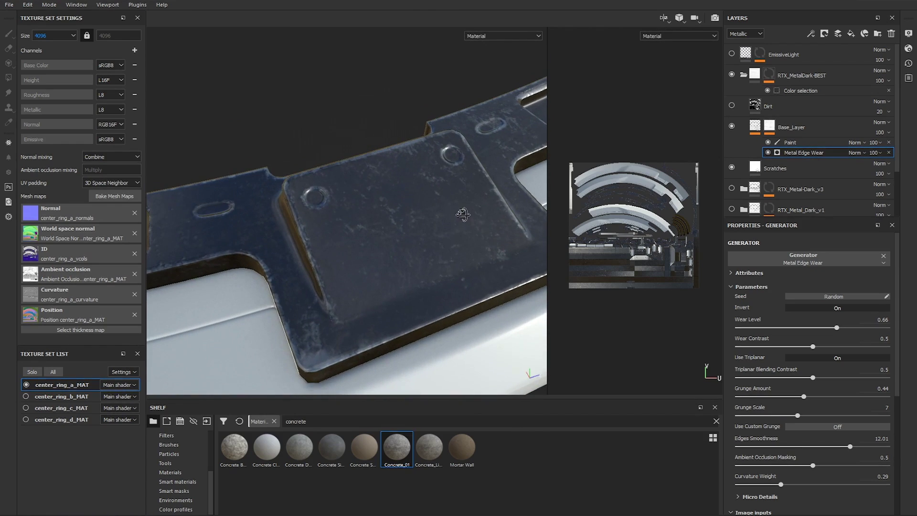
left_click(828, 356)
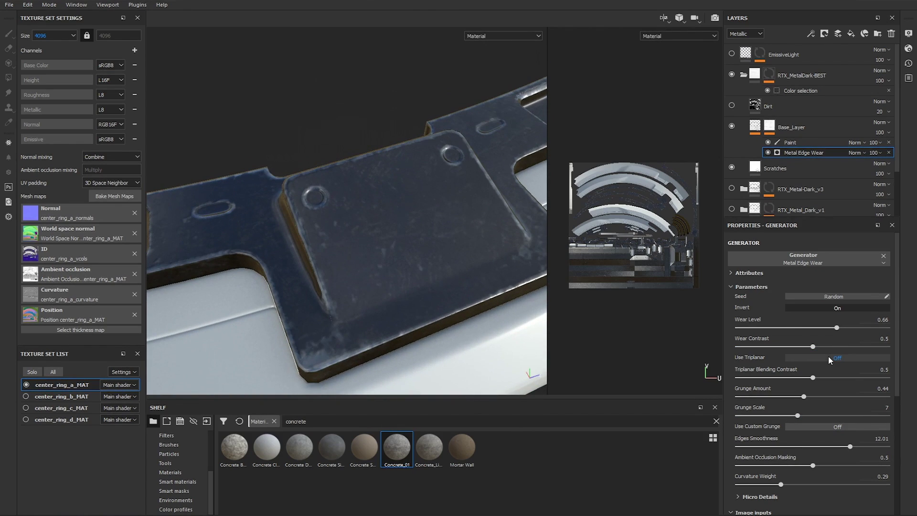
left_click(828, 356)
left_click(829, 356)
left_click(828, 356)
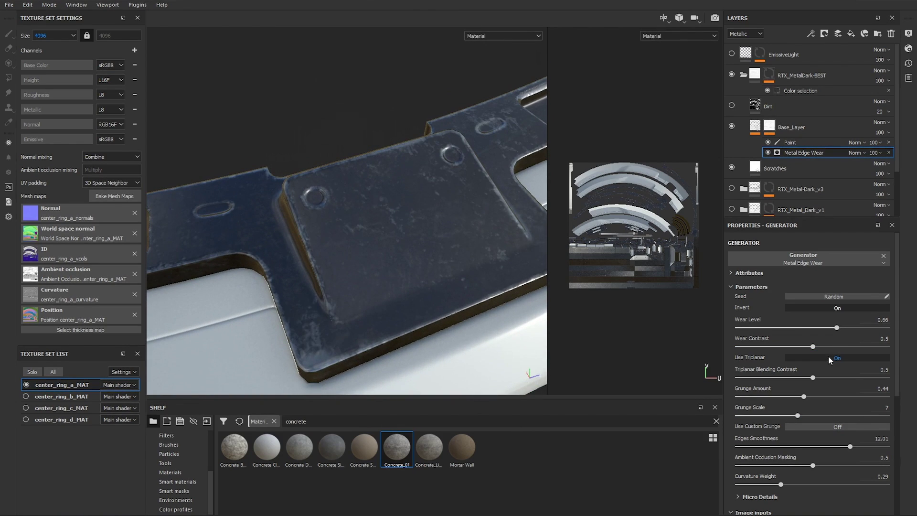
left_click_drag(423, 222, 436, 198, "alt")
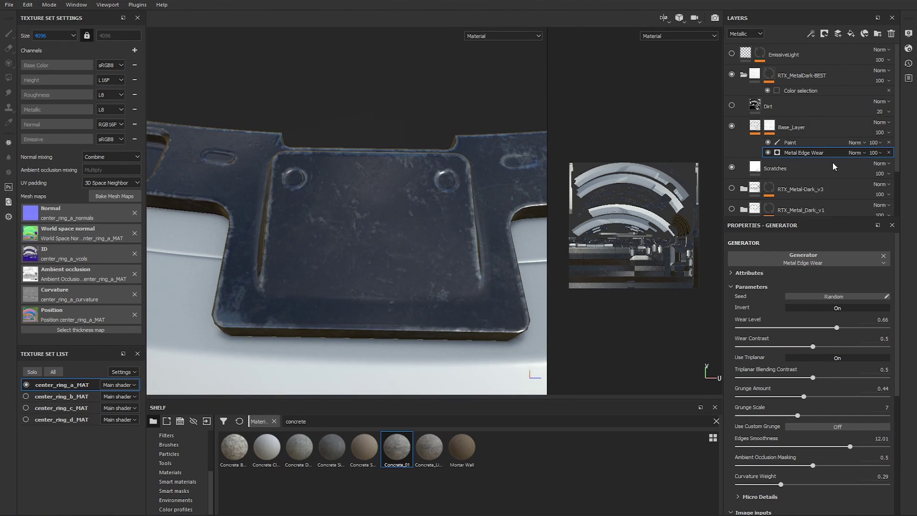
Step: Switch the Scratches layer's fill from UV projection to Tri-planar projection and inspect the plate from another angle
left_click(784, 168)
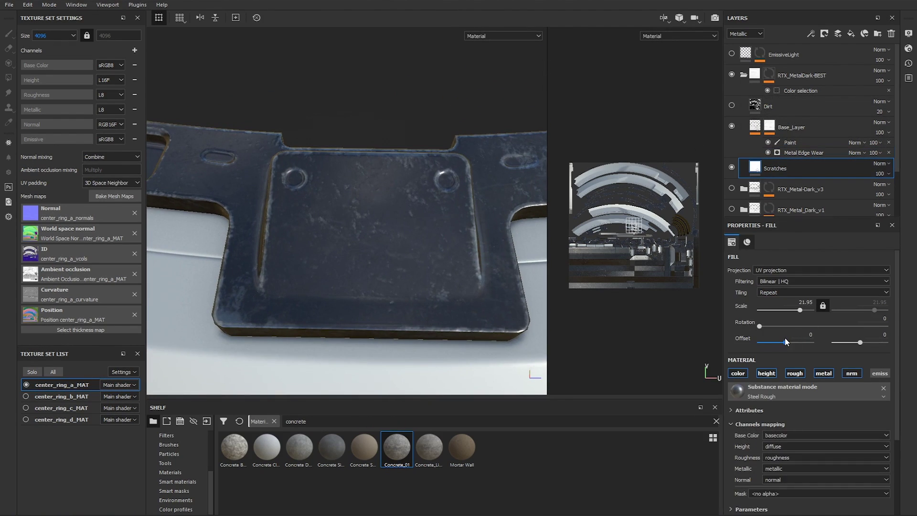
left_click(812, 270)
left_click(792, 278)
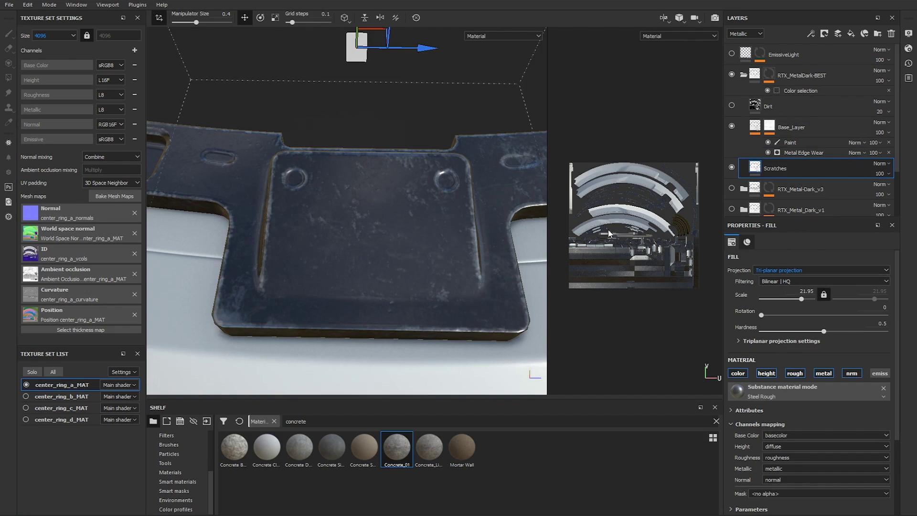
left_click_drag(368, 202, 403, 192, "alt")
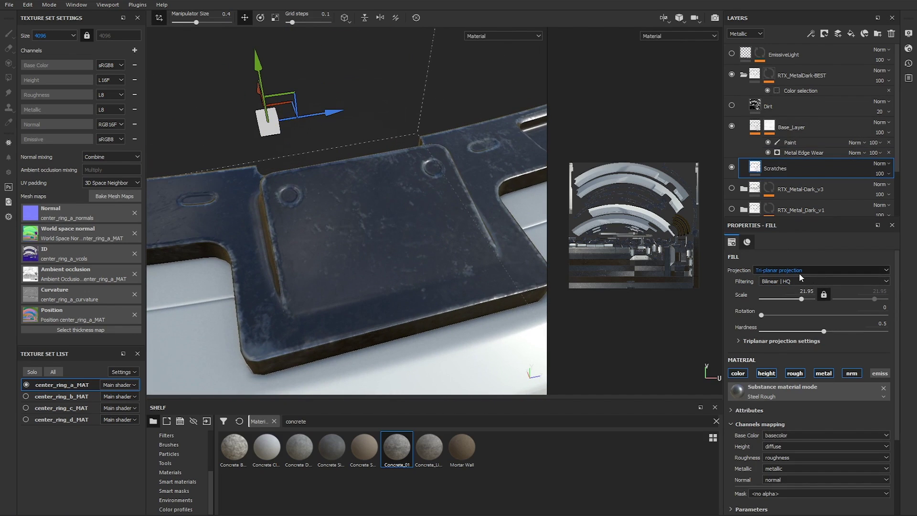
Step: Set the Grunge Map 012 roughness Fill inside Base_Layer to Tri-planar projection
left_click(755, 126)
left_click(780, 152)
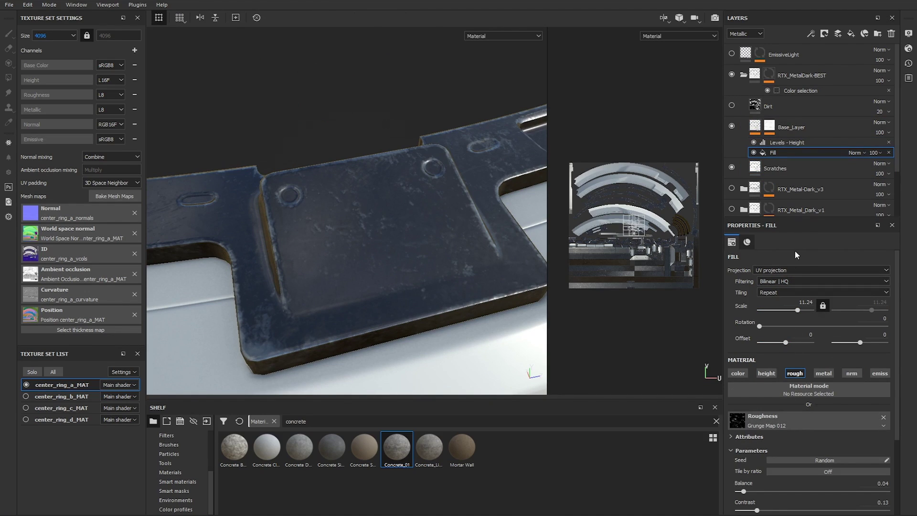
left_click(789, 270)
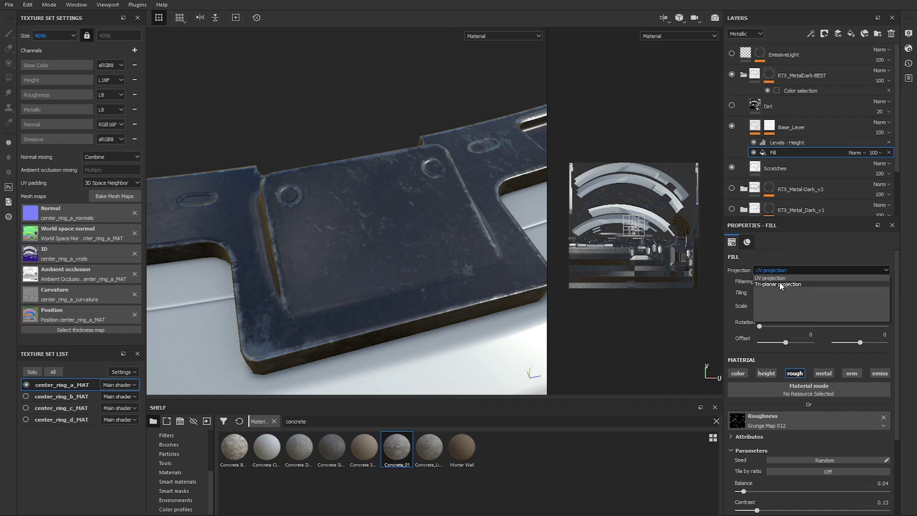
left_click(781, 285)
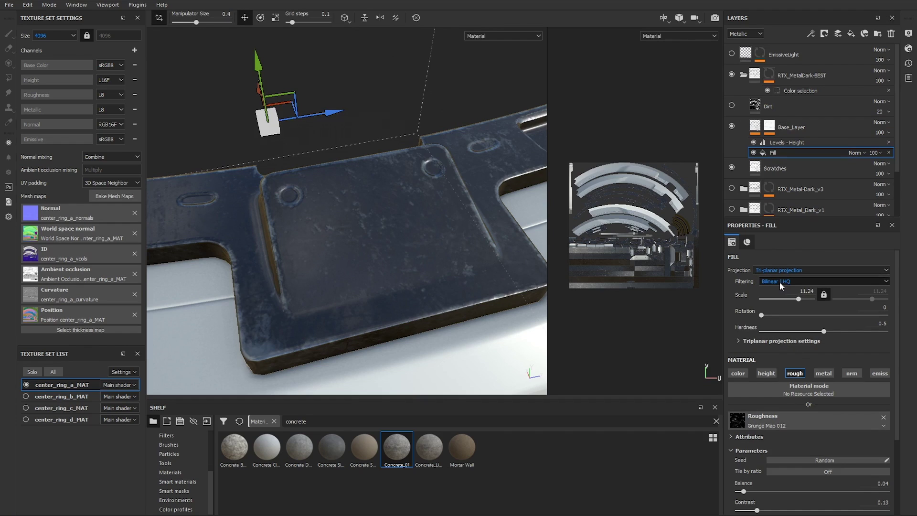
Step: Compare the projections of Base_Layer's roughness Fill by switching to UV projection and back to Tri-planar projection
left_click(800, 270)
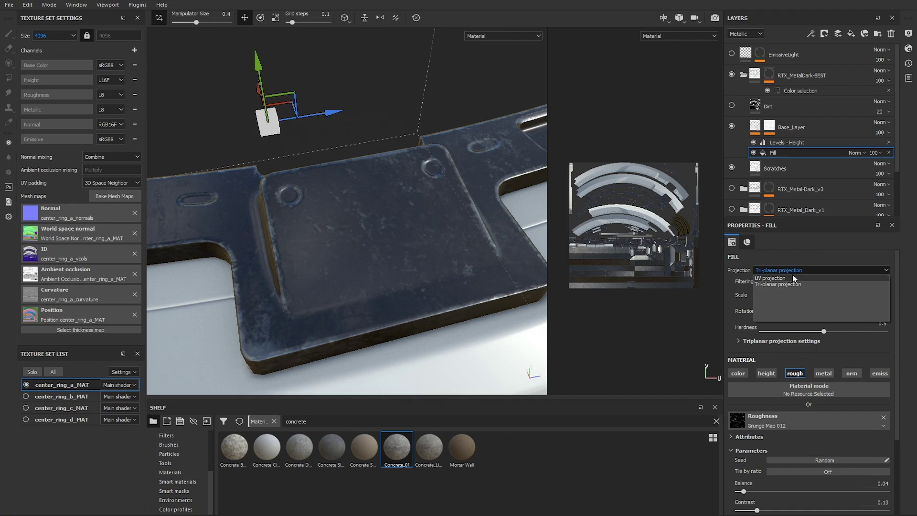
left_click(791, 278)
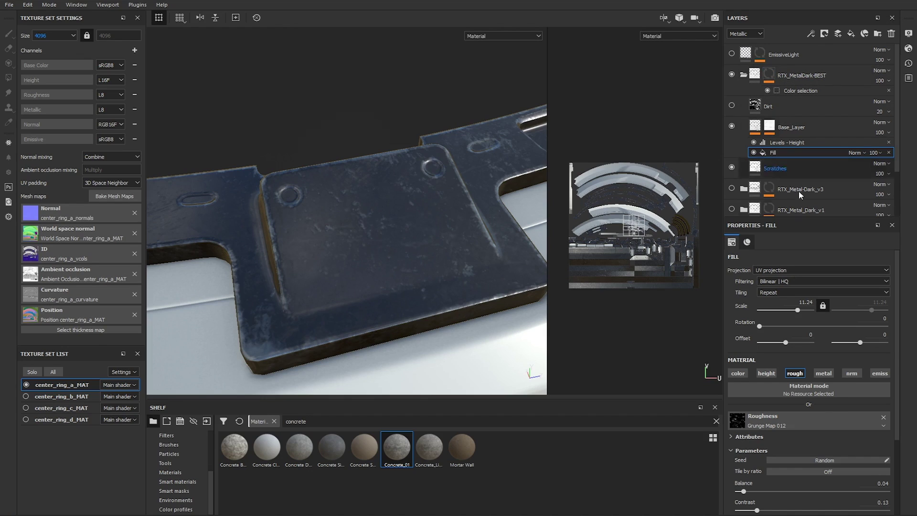
left_click(789, 269)
left_click(783, 284)
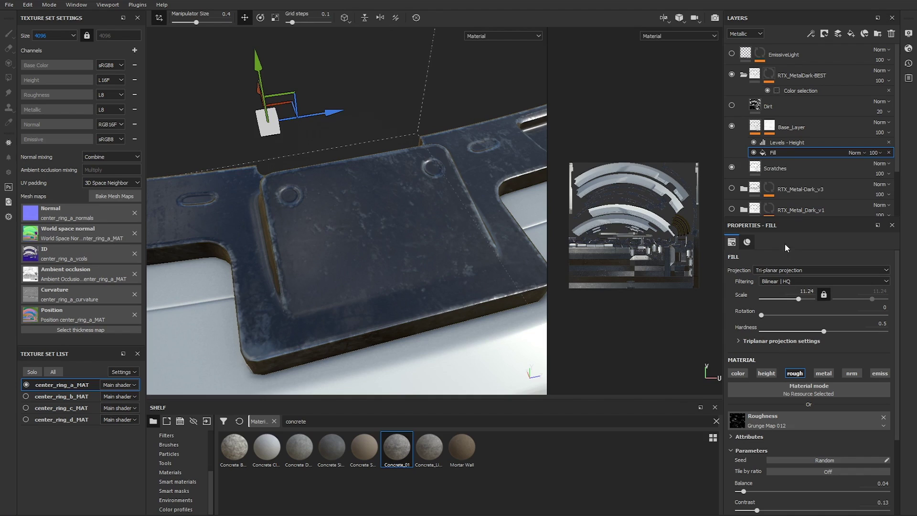
Step: Make the Dirt layer visible again and add a Levels effect for its Base Color channel
left_click(795, 111)
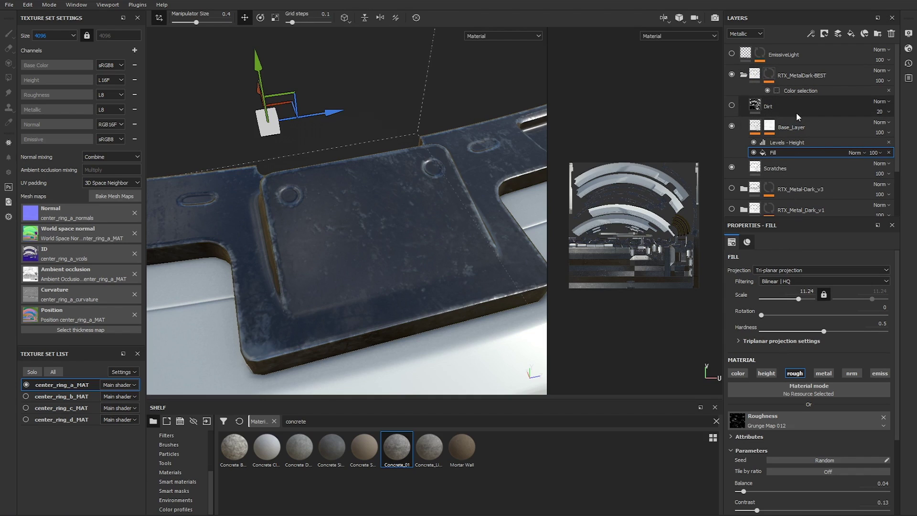
left_click(732, 106)
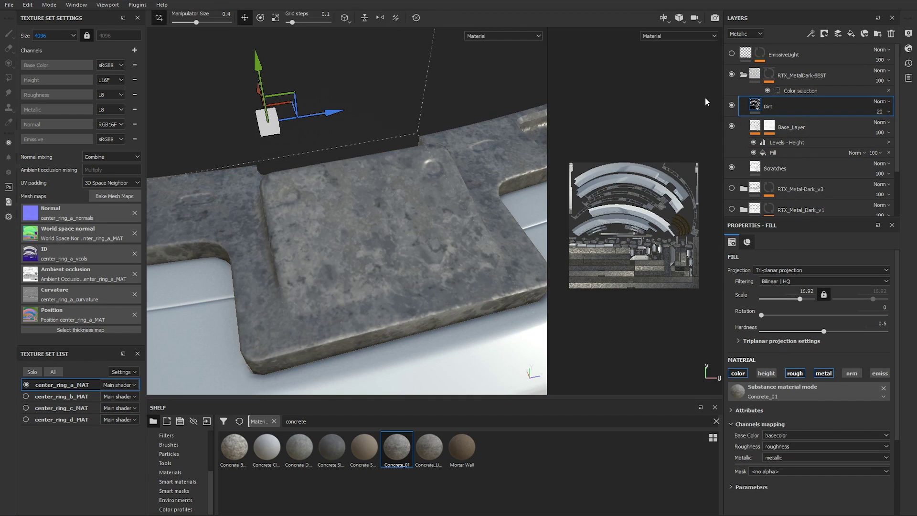
left_click_drag(420, 194, 433, 196, "alt")
left_click(813, 33)
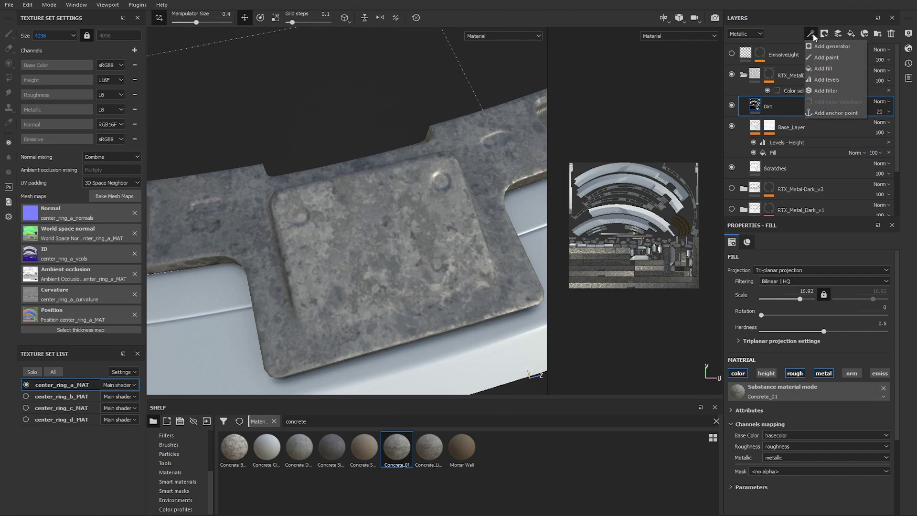
left_click(827, 80)
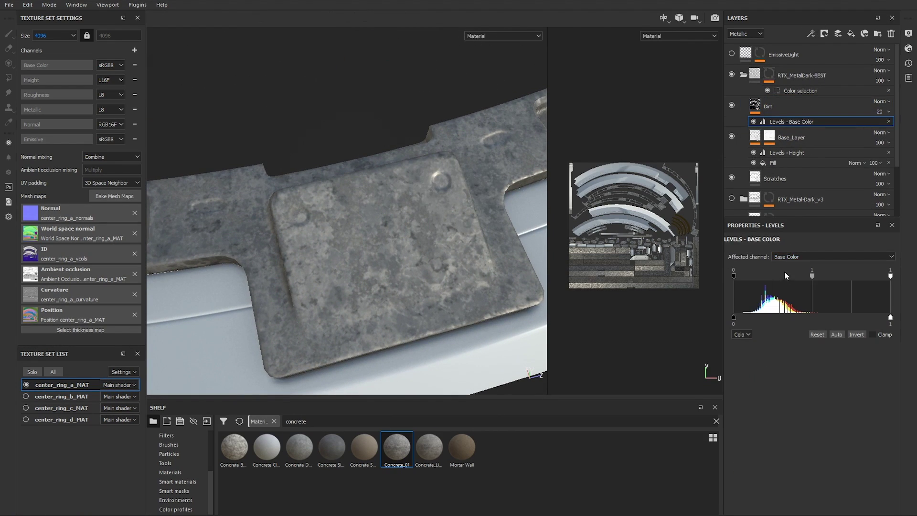
Step: Set the Dirt layer's Base Color levels to input white 0.552, midtone 2.409 and output range 0.076 to 0.713
left_click_drag(890, 277, 821, 278)
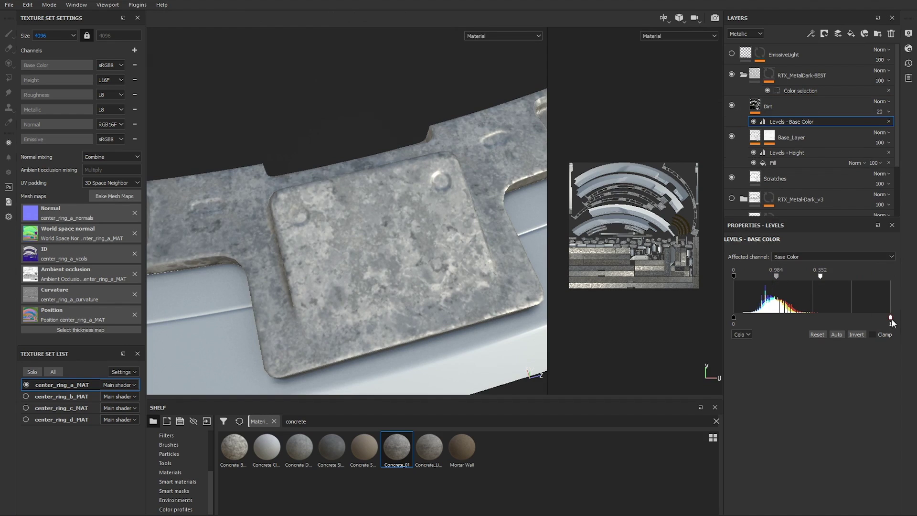
left_click_drag(879, 317, 845, 318)
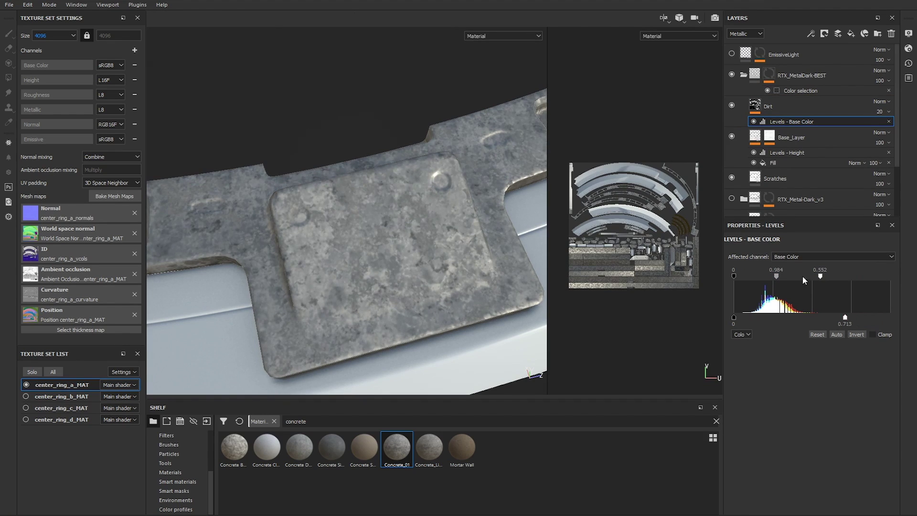
mouse_move(777, 277)
left_mouse_down()
mouse_move(765, 279)
mouse_move(782, 284)
left_mouse_up()
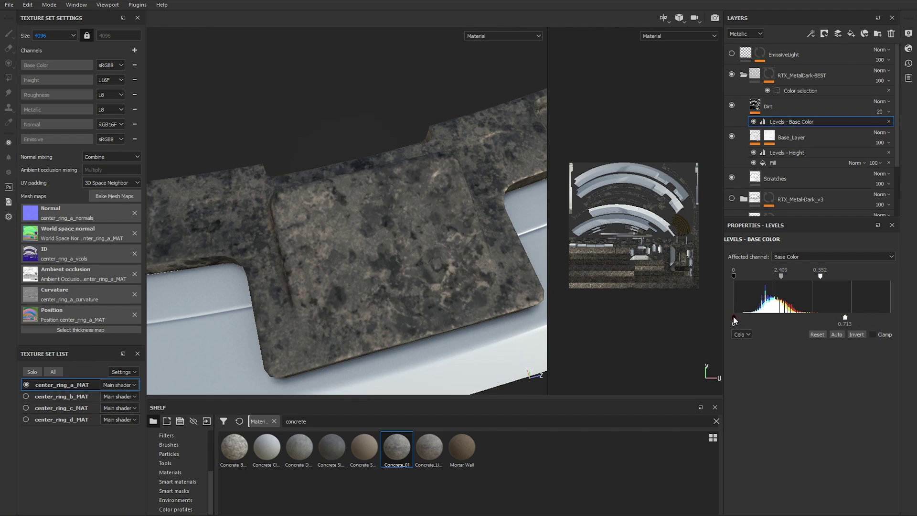
left_click_drag(734, 318, 746, 318)
left_click_drag(748, 315, 746, 315)
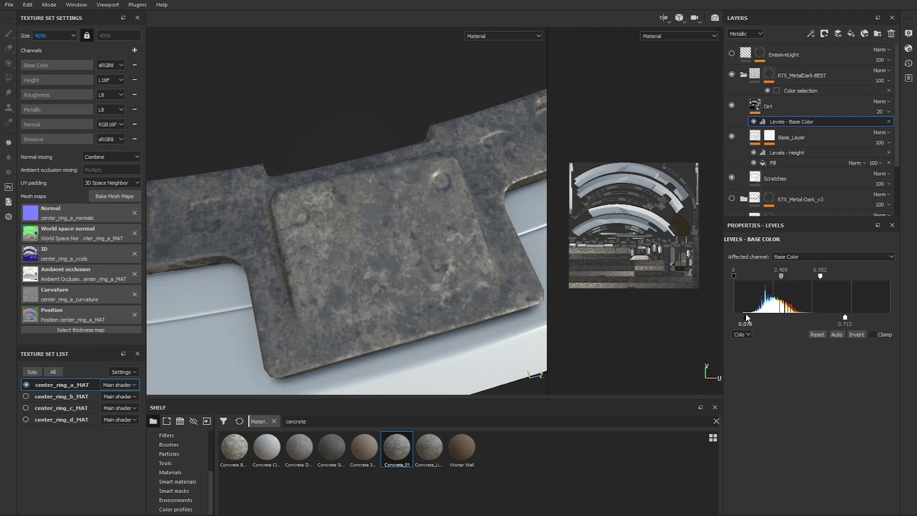
left_click_drag(375, 242, 422, 210, "alt")
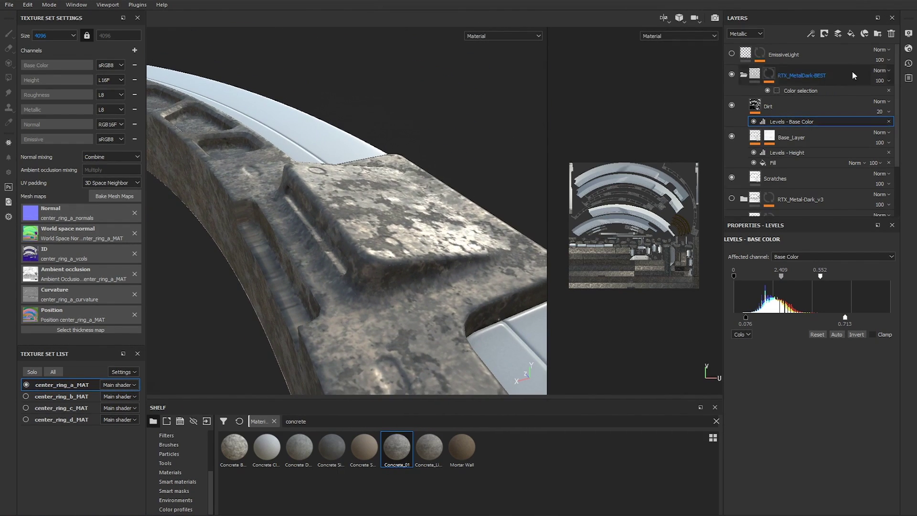
Step: Add a second Levels effect to the Dirt layer and assign it to the Roughness channel
left_click(759, 35)
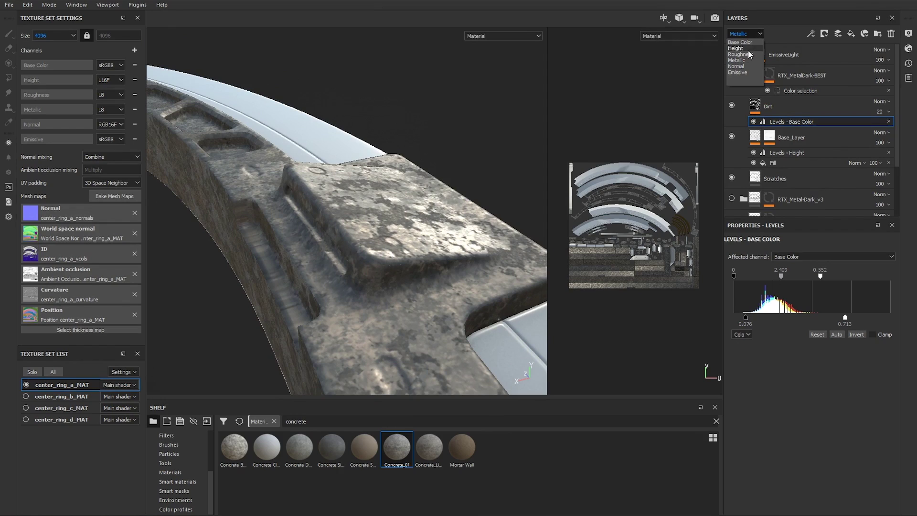
left_click(811, 33)
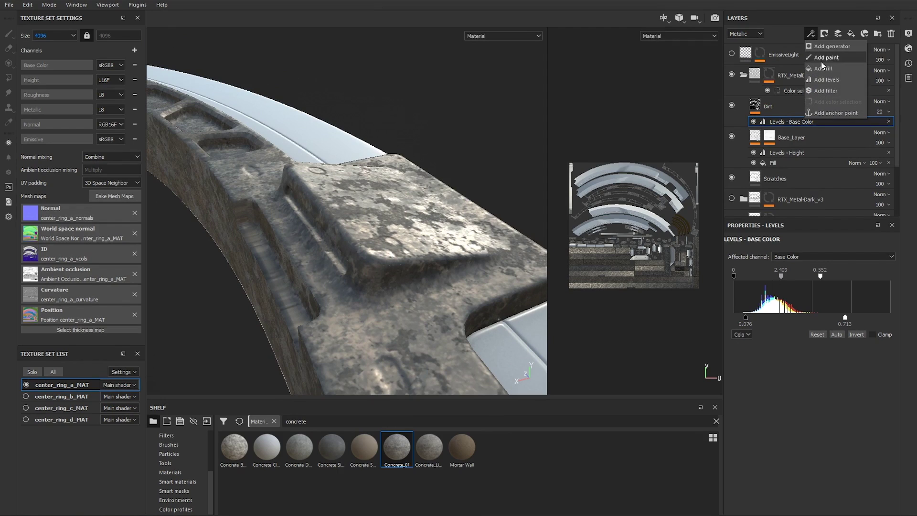
left_click(824, 80)
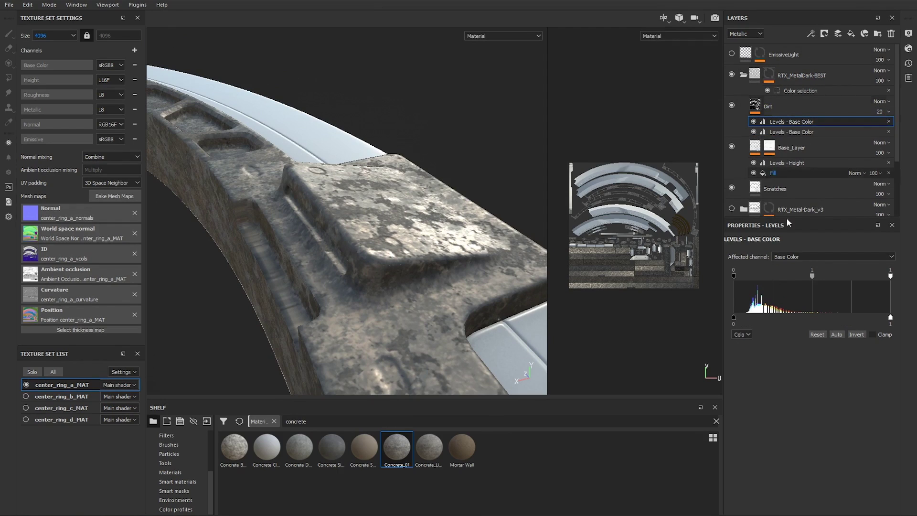
left_click(788, 257)
left_click(790, 276)
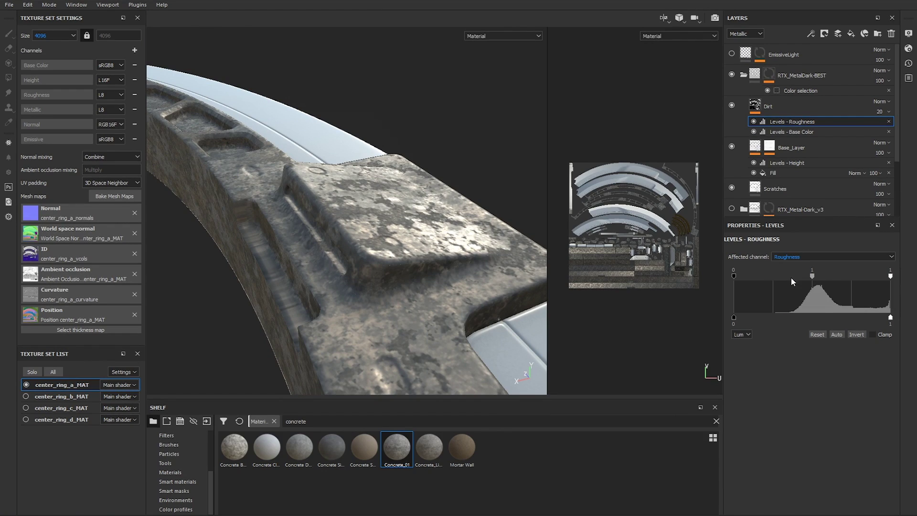
Step: Set the Dirt layer's Roughness levels to input black 0.25, midtone 0.817 and output range 0.463 to 0.817
left_click_drag(734, 276, 773, 277)
left_click_drag(832, 276, 821, 280)
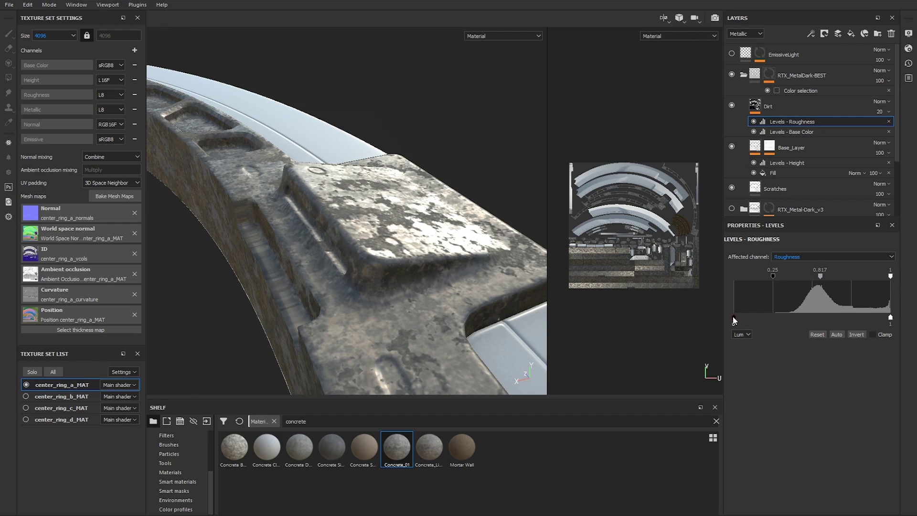
left_click_drag(733, 316, 776, 320)
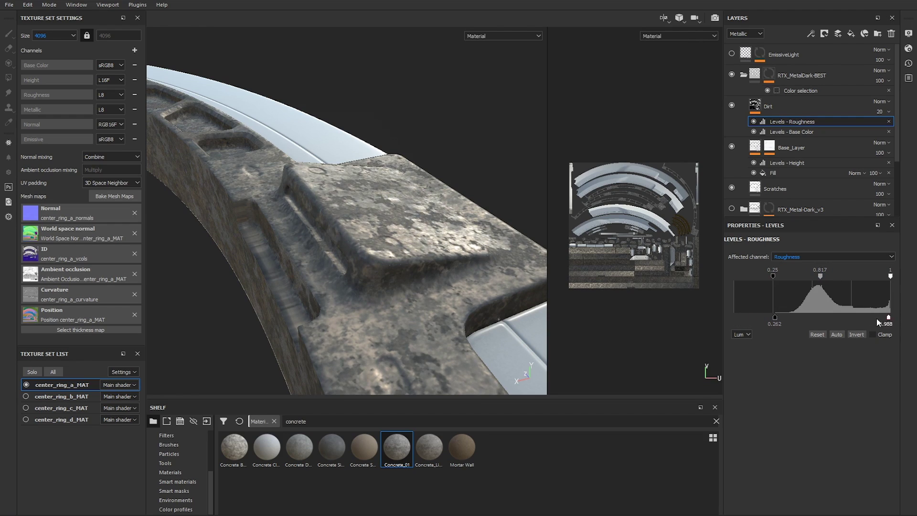
left_click_drag(878, 323, 854, 319)
left_click_drag(775, 319, 862, 320)
left_click_drag(801, 319, 807, 320)
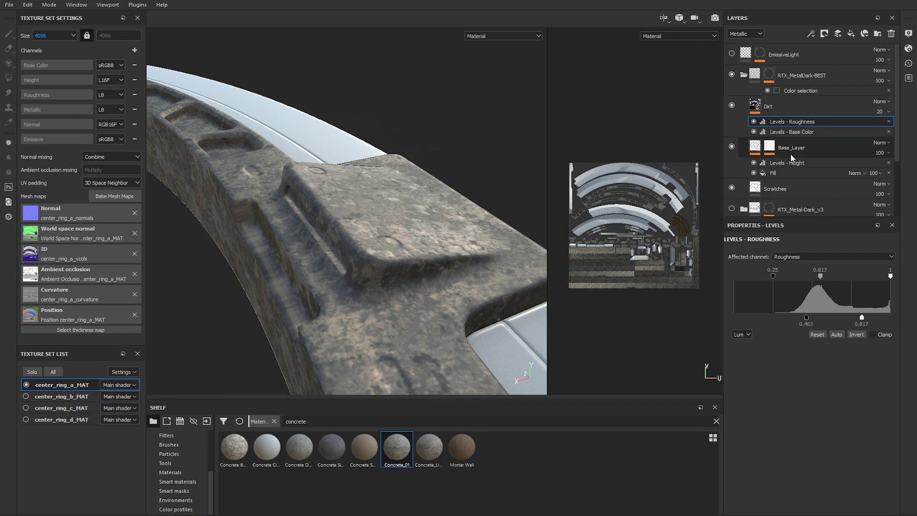
Step: Add a Fill effect above the Dirt layer's Levels effects and restrict it to the color channel
left_click(789, 110)
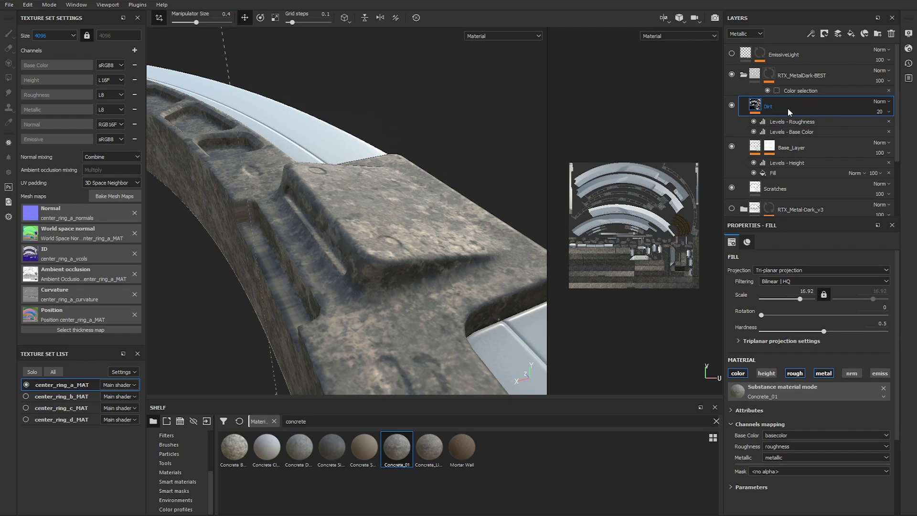
left_click(812, 34)
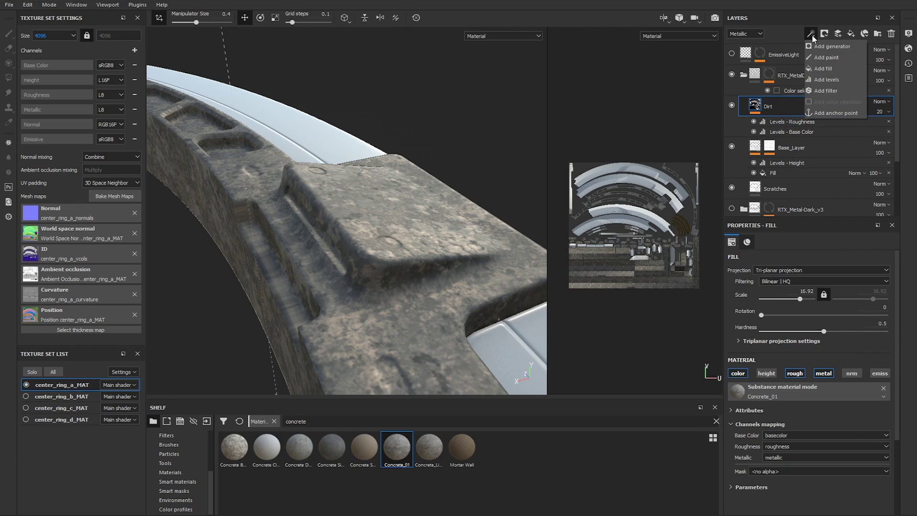
left_click(823, 70)
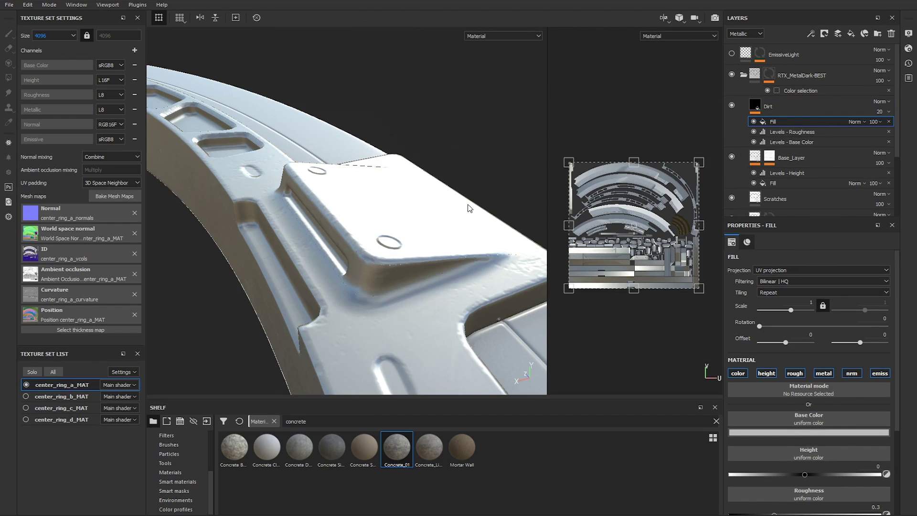
left_click_drag(468, 207, 446, 156, "alt")
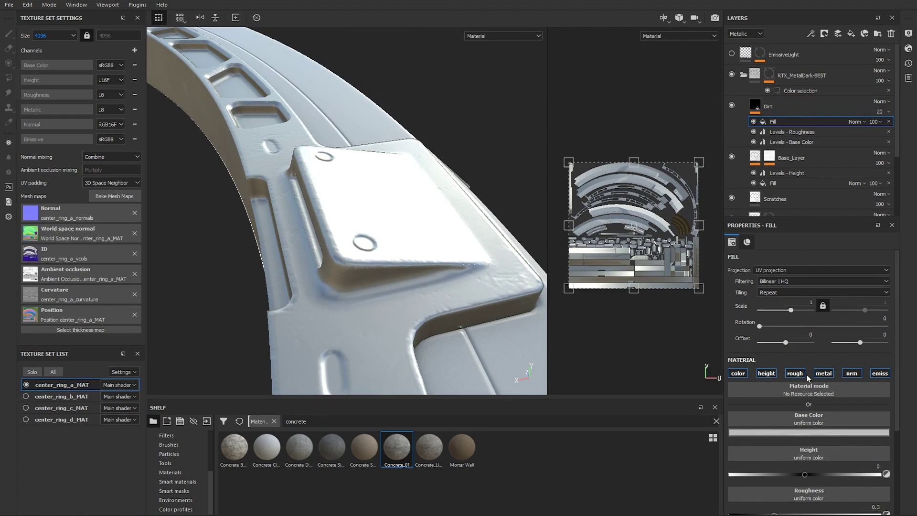
left_click(766, 373)
left_click(795, 373)
left_click(824, 373)
left_click(852, 373)
left_click(880, 373)
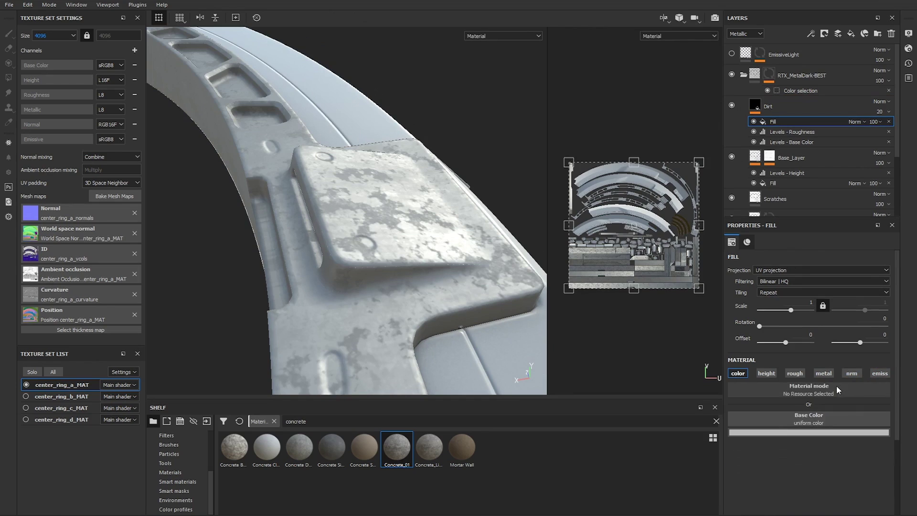
Step: Assign the Dirt 4 procedural texture to the Base Color of the Dirt layer's Fill effect
left_click(804, 418)
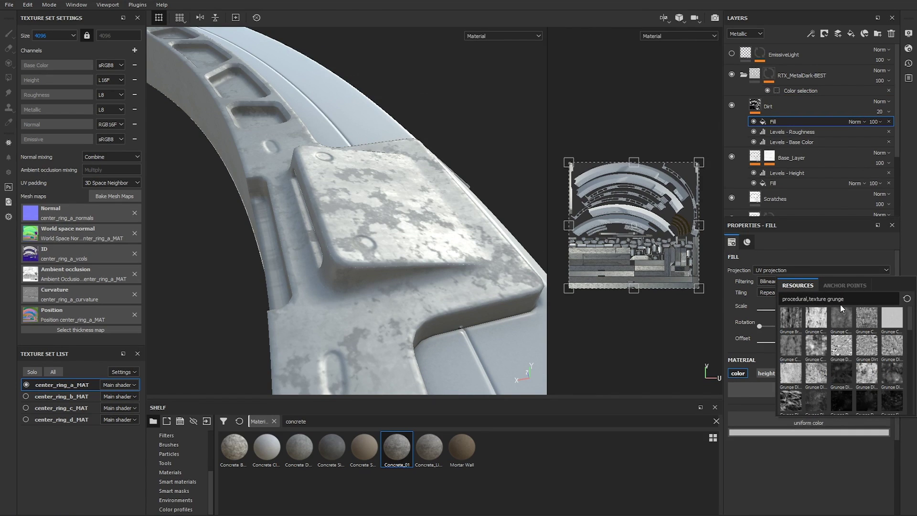
type("dirt")
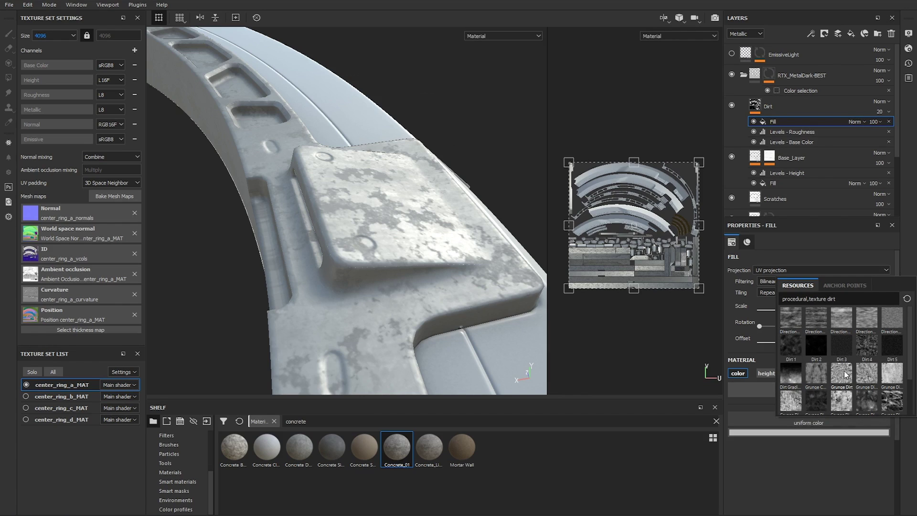
mouse_move(870, 348)
left_click(870, 345)
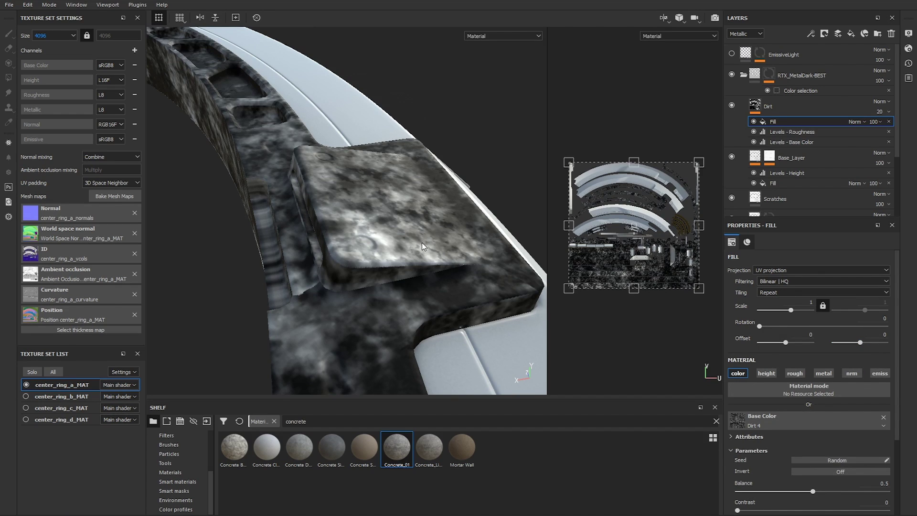
Step: Set the Dirt 4 texture's balance to 0.53 and its contrast to 0.15
left_click_drag(434, 248, 443, 243, "alt")
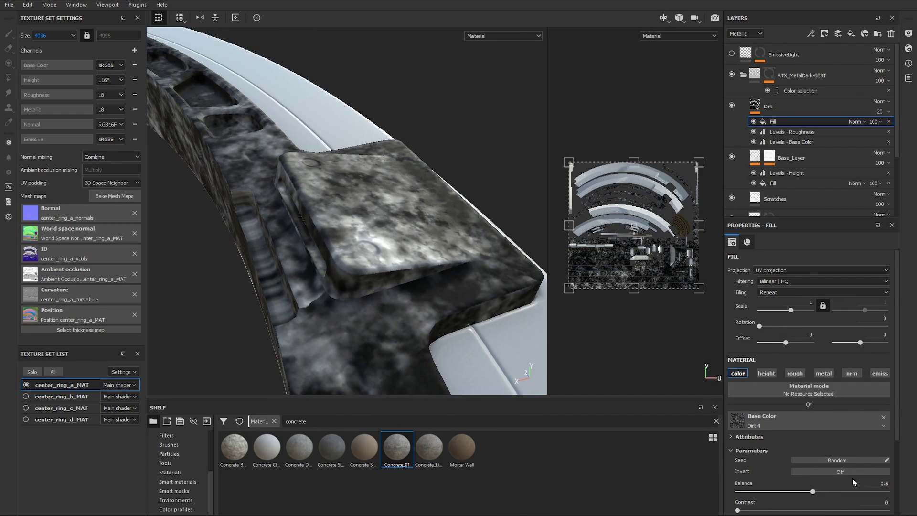
left_click_drag(738, 510, 853, 497)
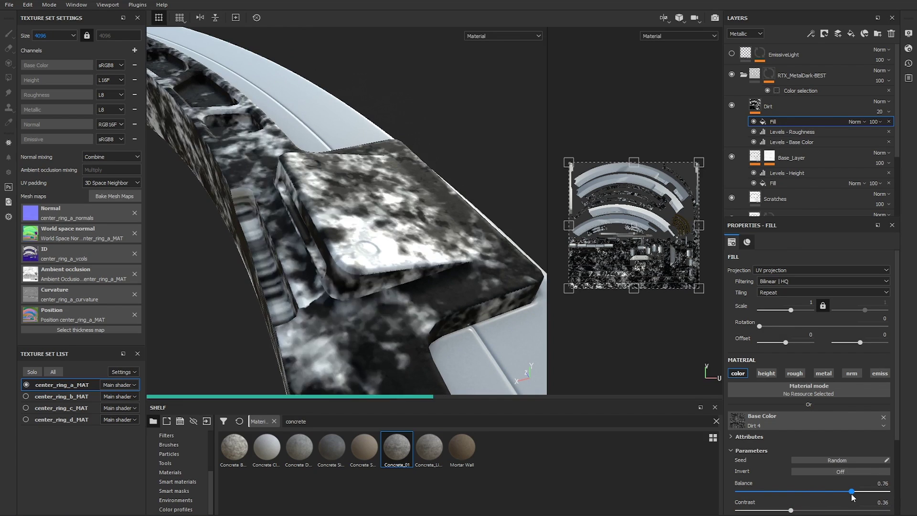
left_click_drag(774, 498, 818, 487)
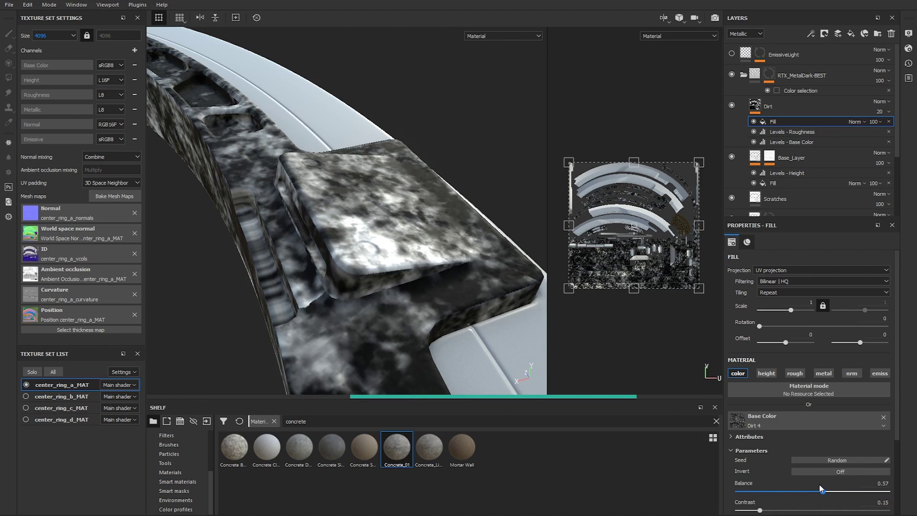
Step: Switch the Fill effect to Tri-planar projection at a scale of 16.92 and set the Dirt 4 texture's contrast to 0.43
left_click(777, 270)
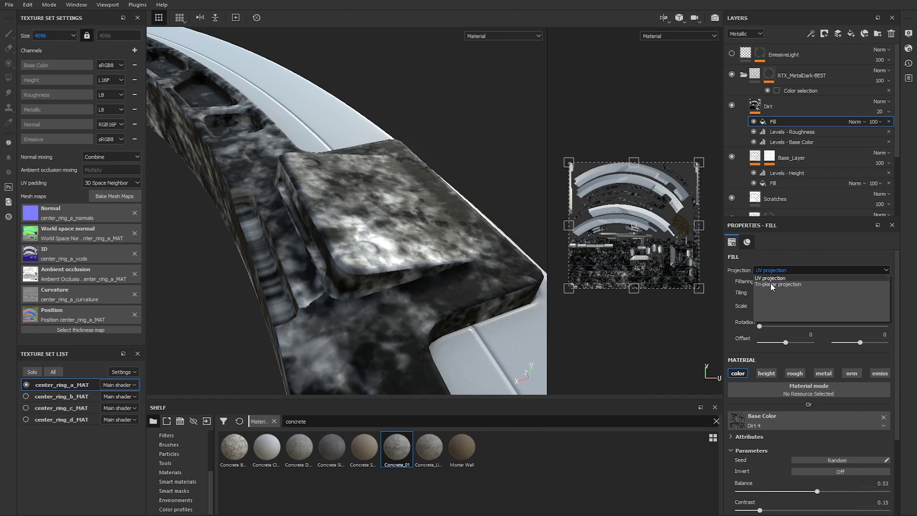
left_click(771, 285)
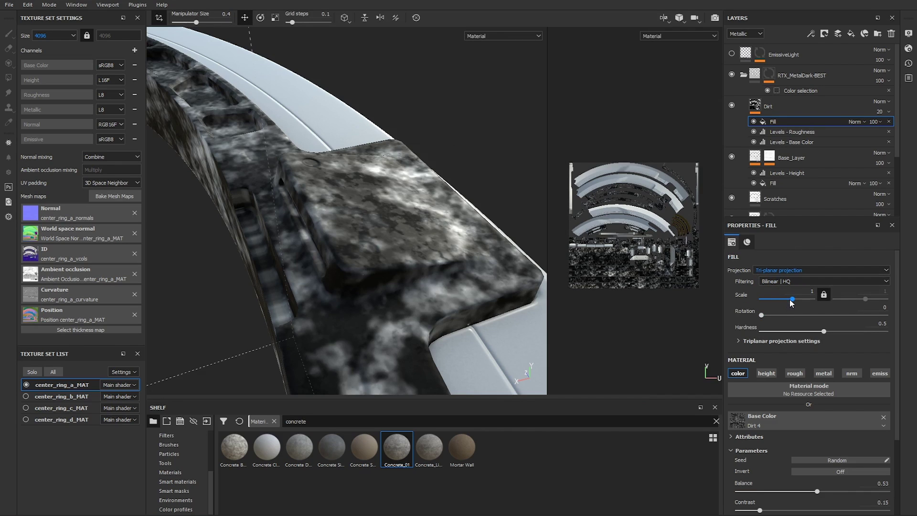
left_click_drag(792, 298, 799, 298)
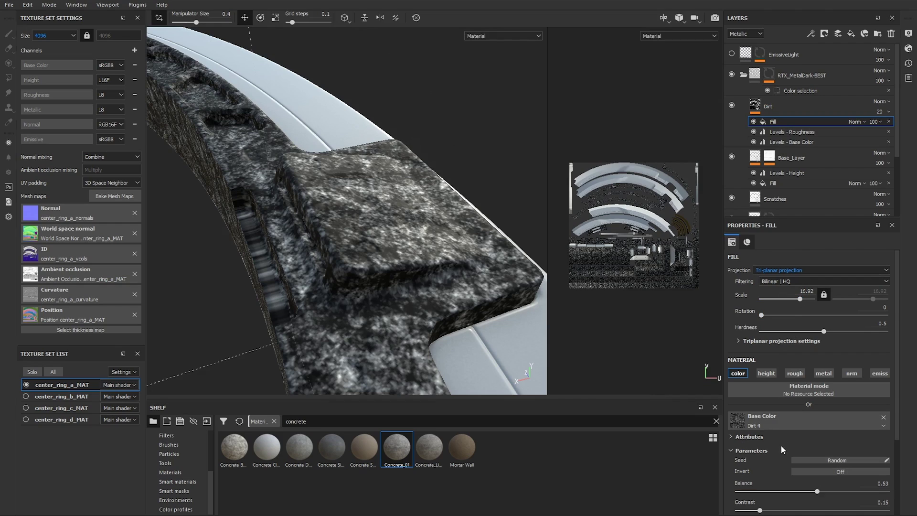
left_click_drag(761, 510, 802, 511)
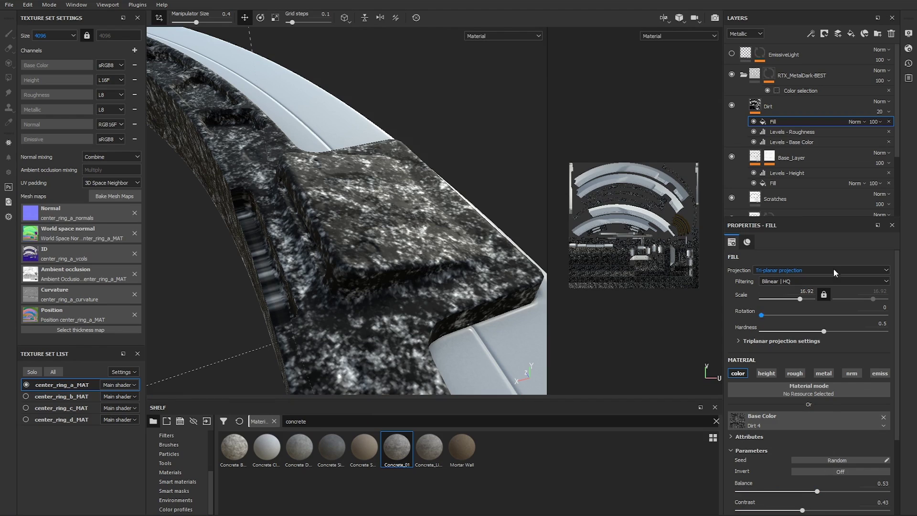
Step: For the Base Color channel, set the Dirt layer's Fill effect to Overlay blending at 50 opacity
left_click(745, 33)
left_click(741, 46)
left_click(859, 122)
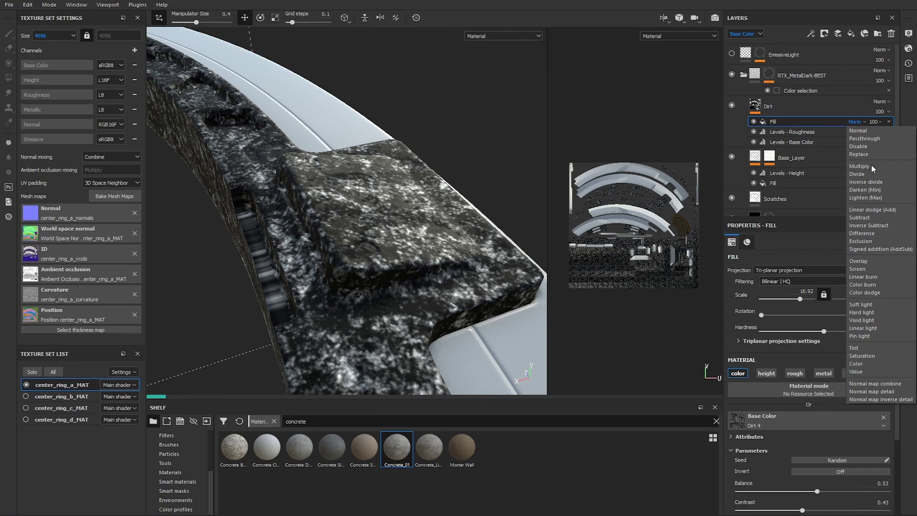
left_click(866, 261)
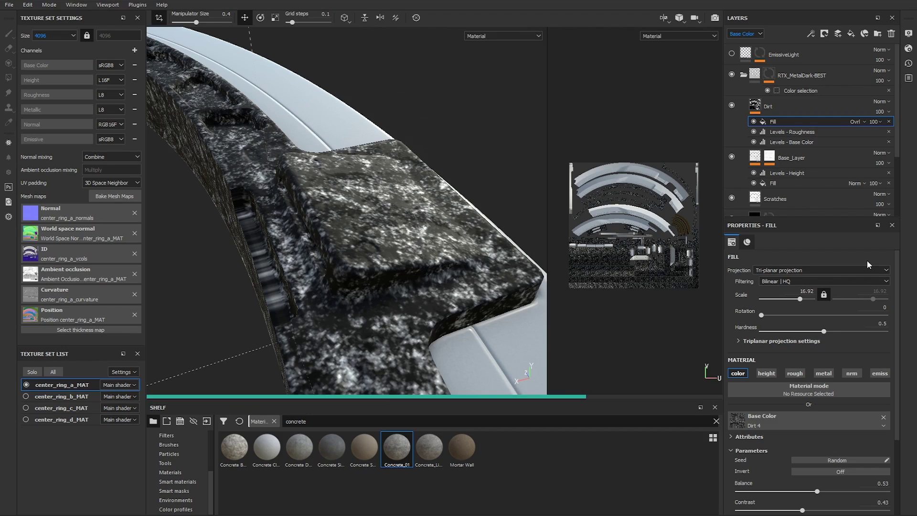
left_click(877, 122)
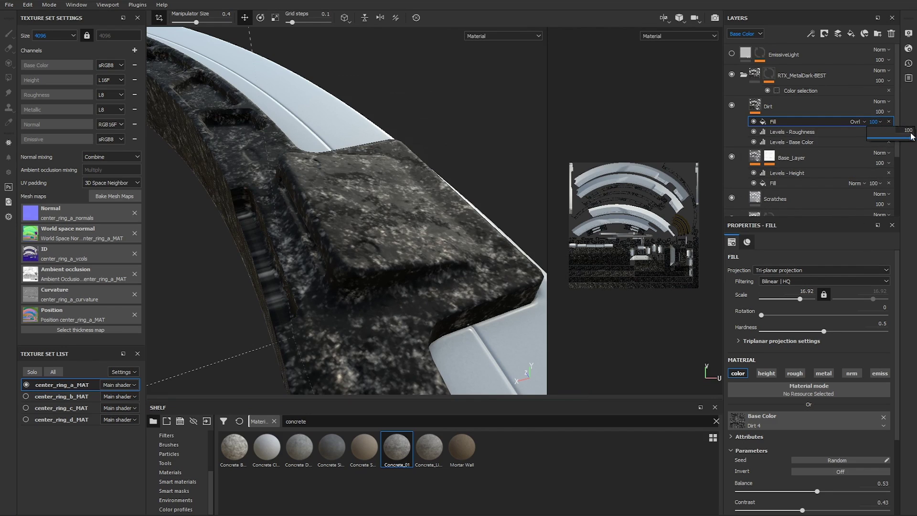
left_click_drag(913, 137, 892, 141)
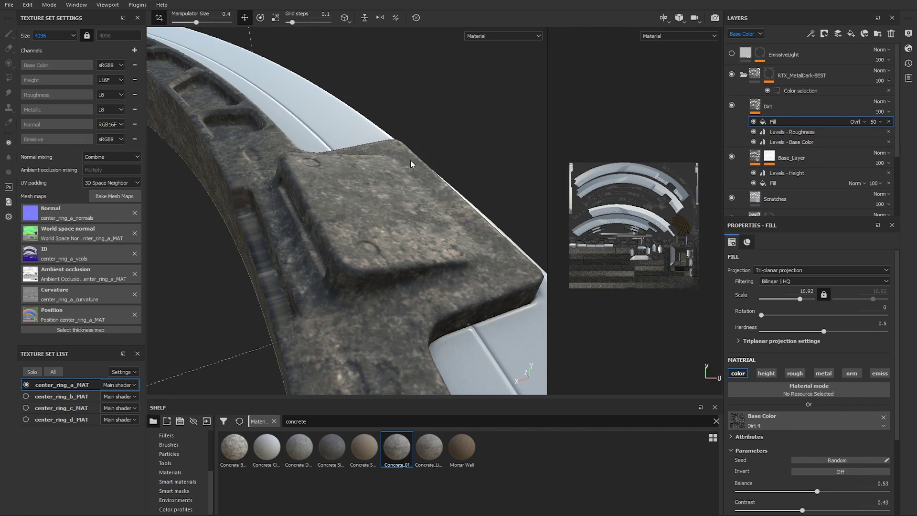
left_click_drag(409, 164, 387, 200, "alt")
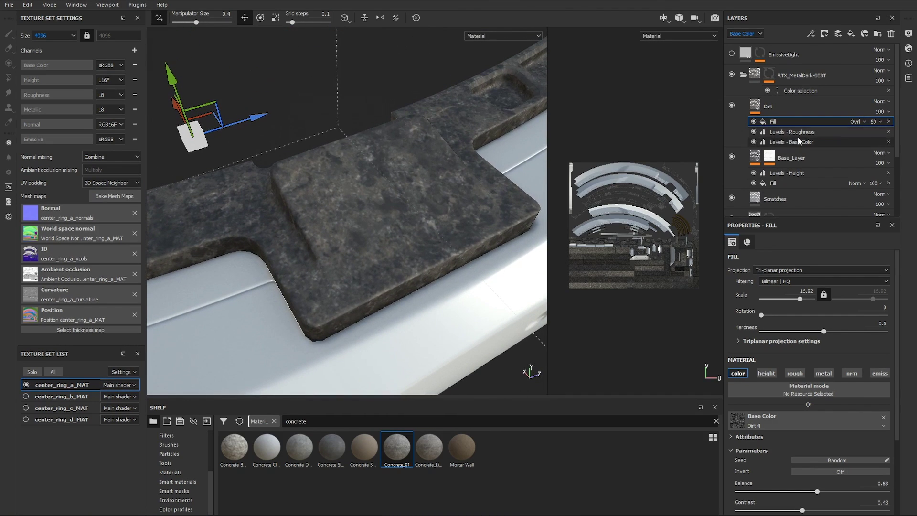
Step: Add a Base Color Levels effect above the Fill effect in the Dirt layer
left_click(810, 34)
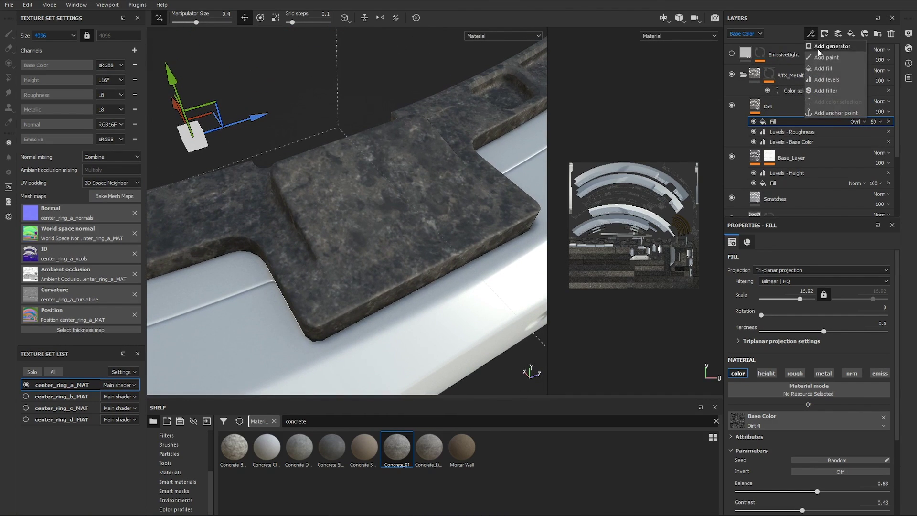
left_click(799, 141)
left_click(798, 141)
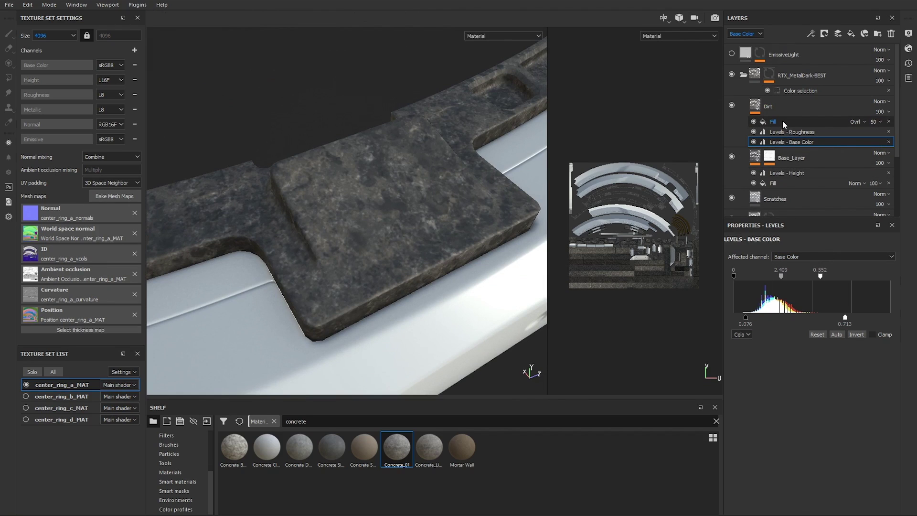
left_click(782, 121)
left_click(786, 138)
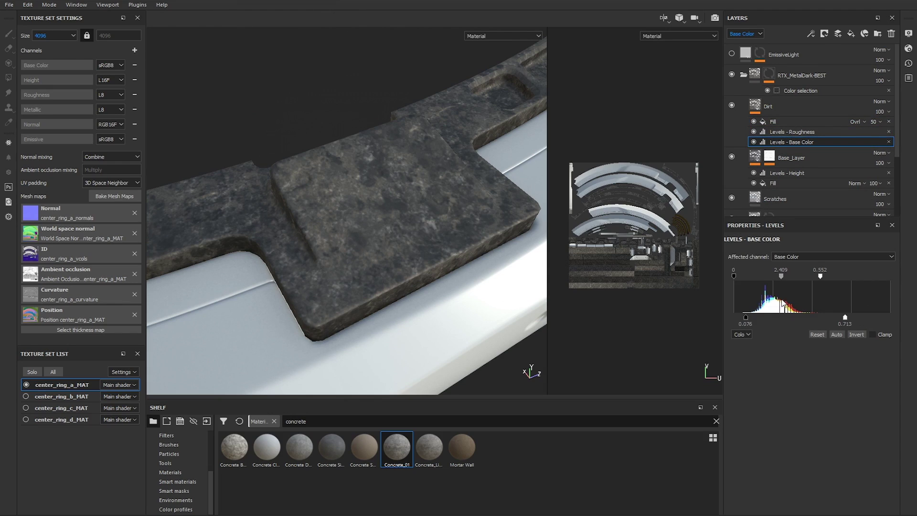
left_click(776, 122)
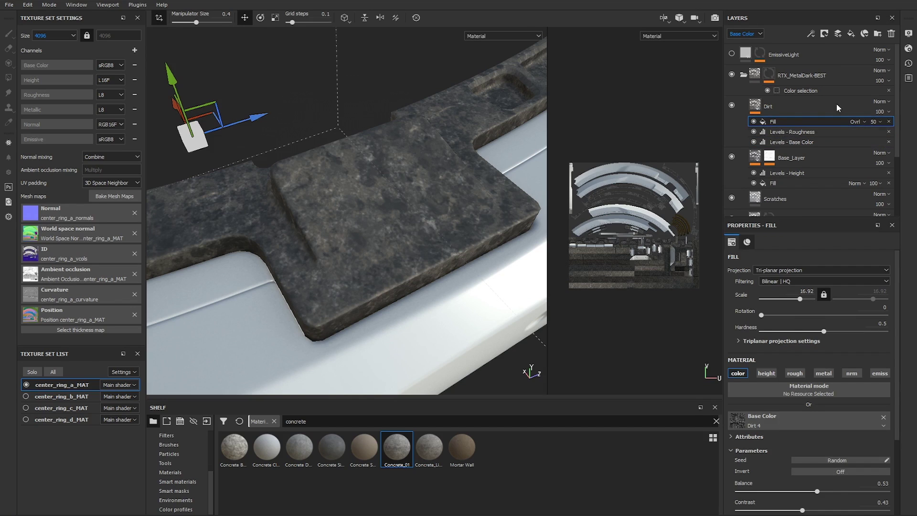
left_click(811, 33)
left_click(826, 80)
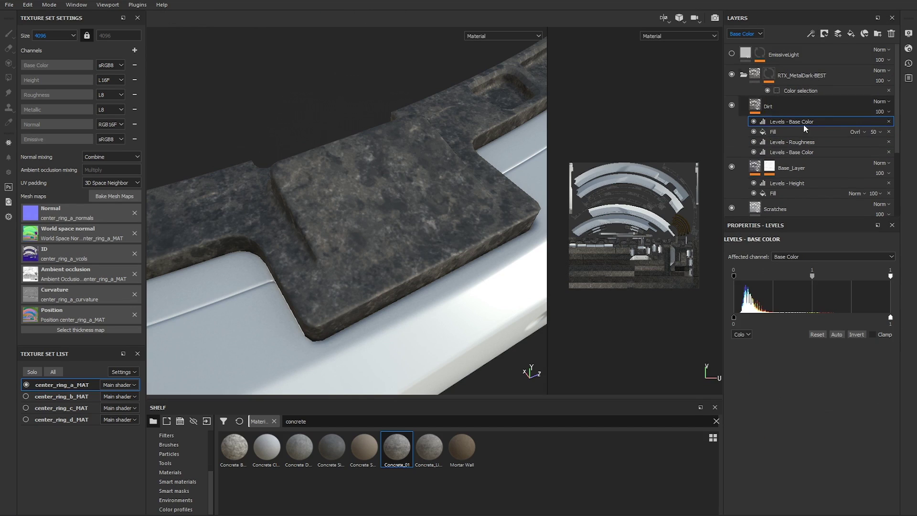
Step: Set the Dirt layer's topmost Base Color levels to input white 0.607 and midtone 0.929
left_click(787, 132)
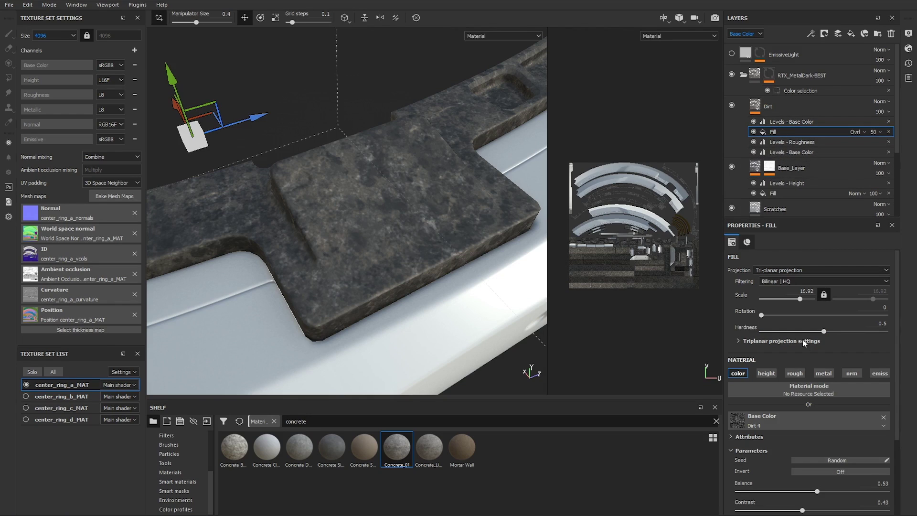
left_click(778, 122)
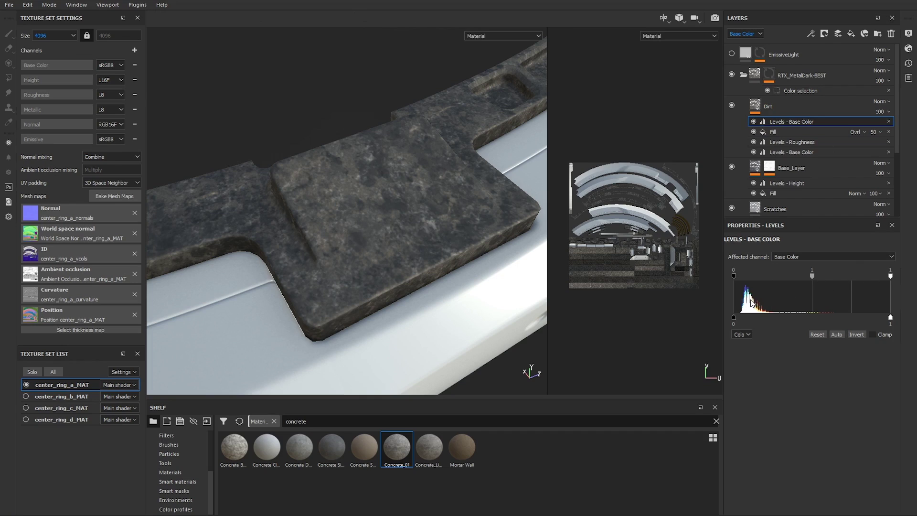
left_click(790, 151)
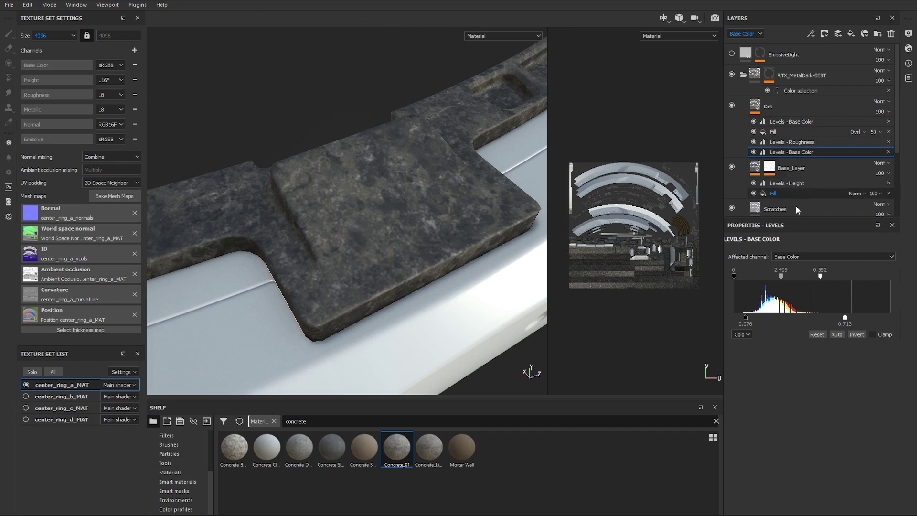
left_click(780, 122)
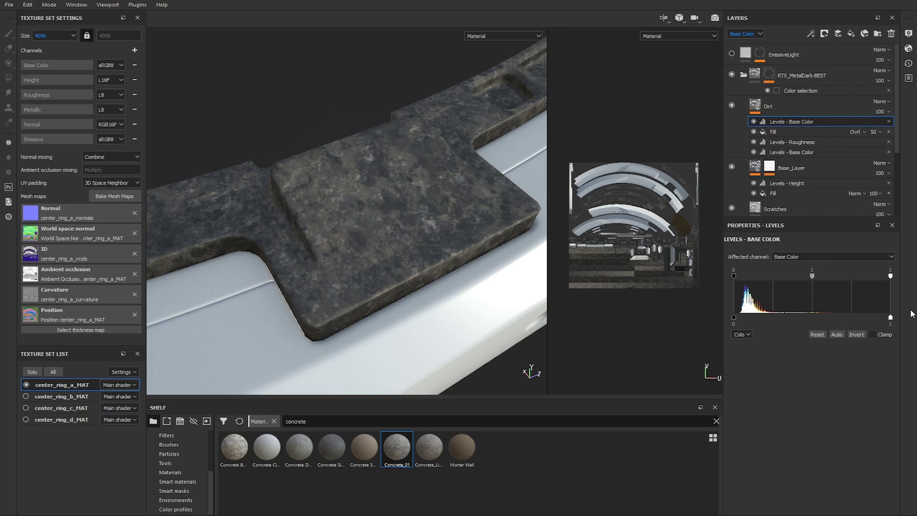
mouse_move(887, 276)
left_mouse_down()
mouse_move(759, 275)
mouse_move(779, 279)
left_mouse_up()
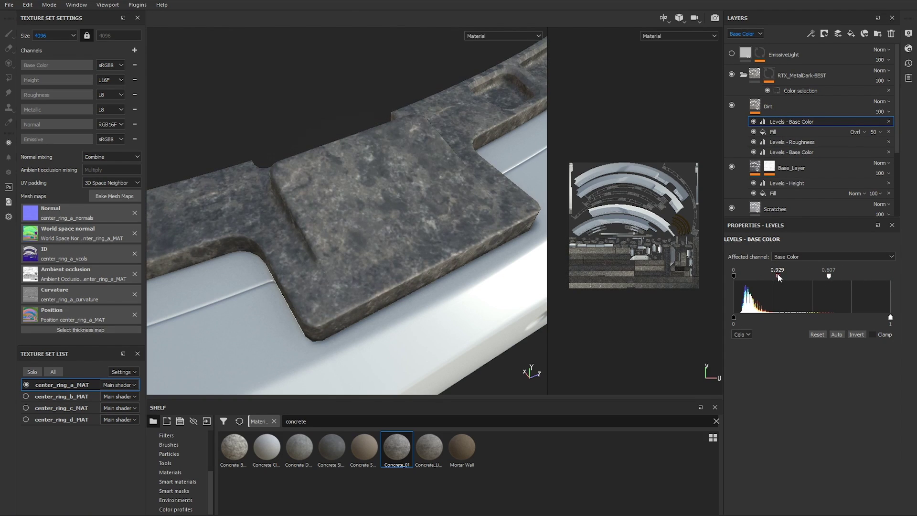
left_click_drag(873, 317, 870, 317)
mouse_move(734, 317)
left_mouse_down()
mouse_move(765, 319)
mouse_move(732, 316)
left_mouse_up()
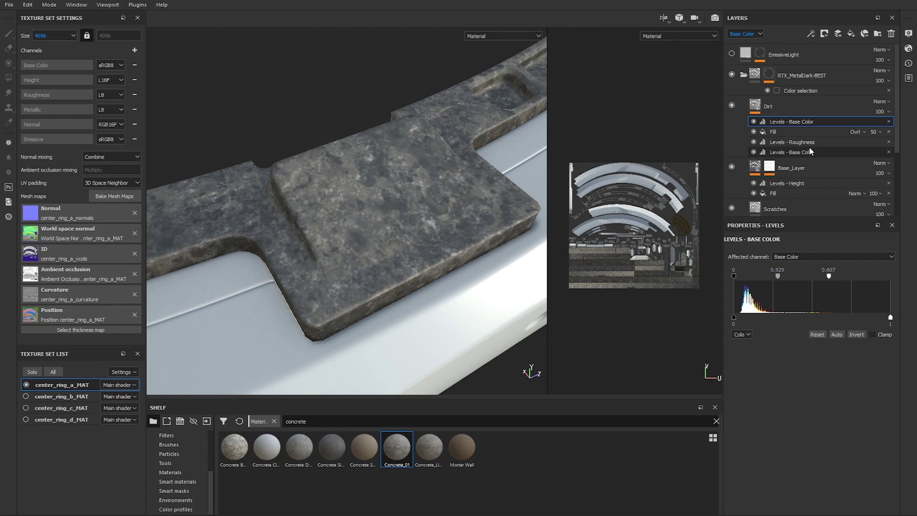
Step: Hide and reshow the Dirt layer's upper effects to compare the surface with and without them
left_click(754, 122)
left_click(754, 122)
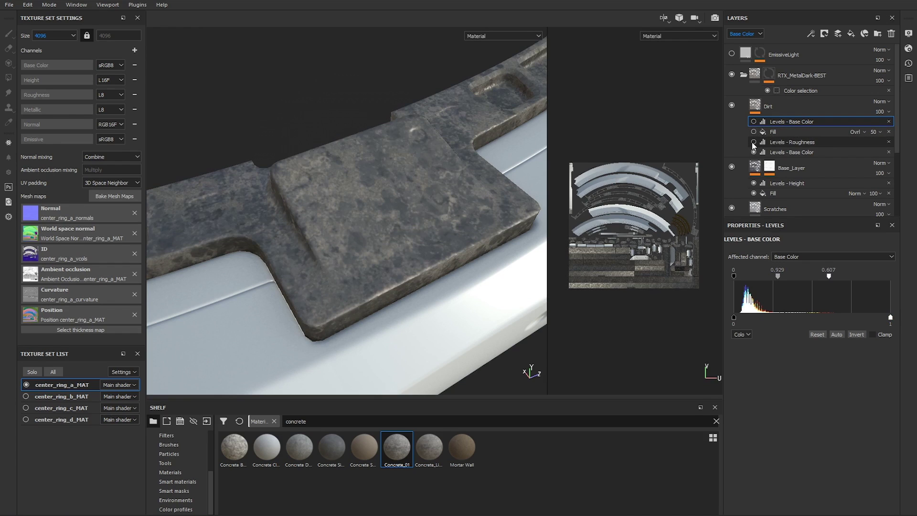
left_click(754, 122)
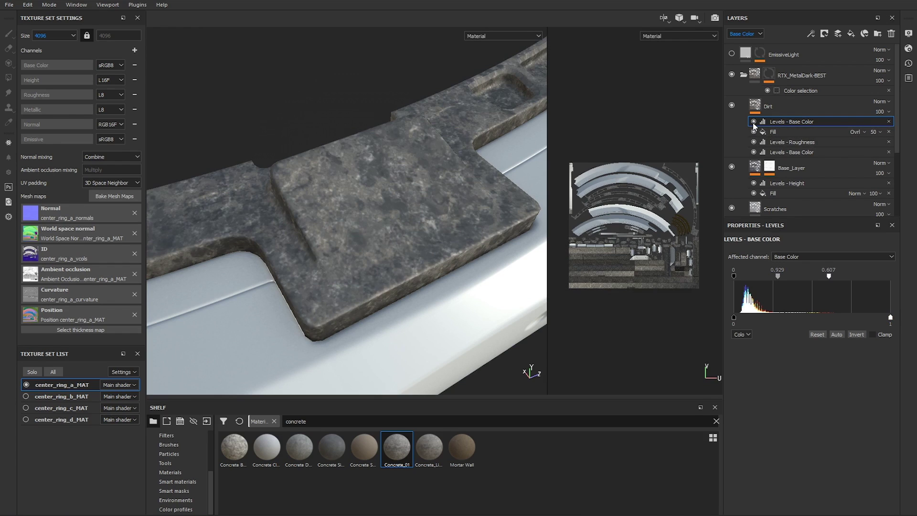
Step: Try the Dirt layer's Concrete_01 material with its normal channel enabled, and turn that channel back off
left_click(784, 131)
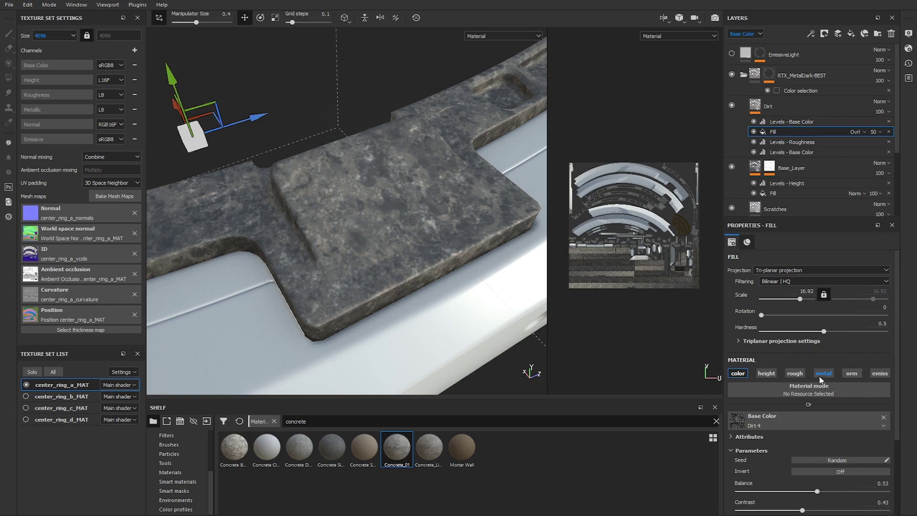
left_click(847, 375)
left_click(781, 105)
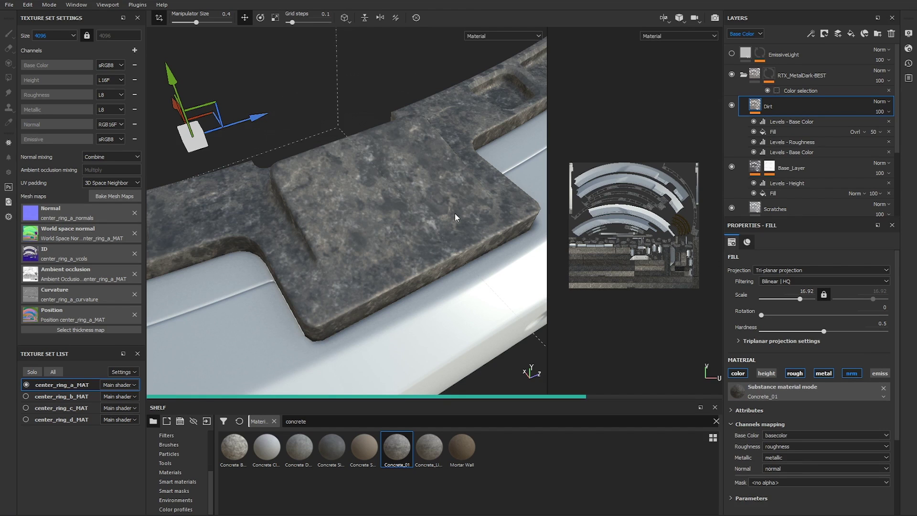
left_click_drag(437, 222, 467, 204, "alt")
right_click_drag(422, 228, 432, 222, "alt")
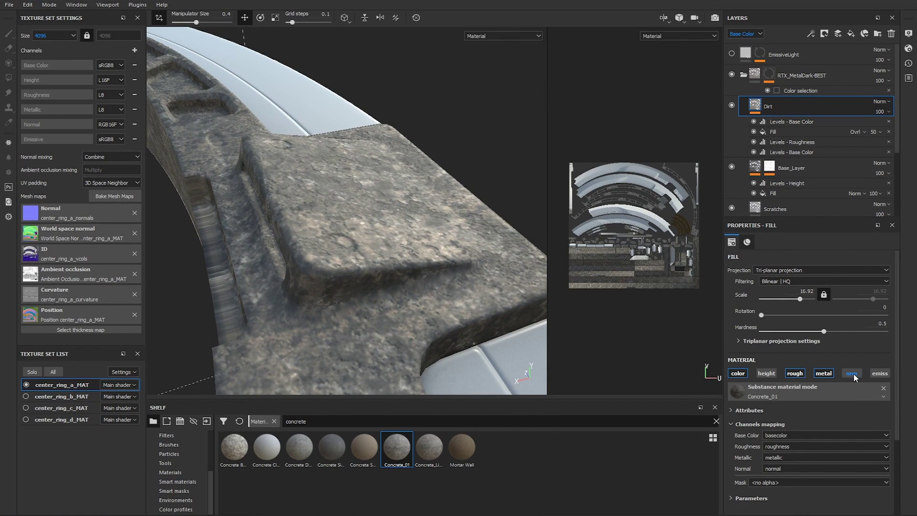
left_click(853, 373)
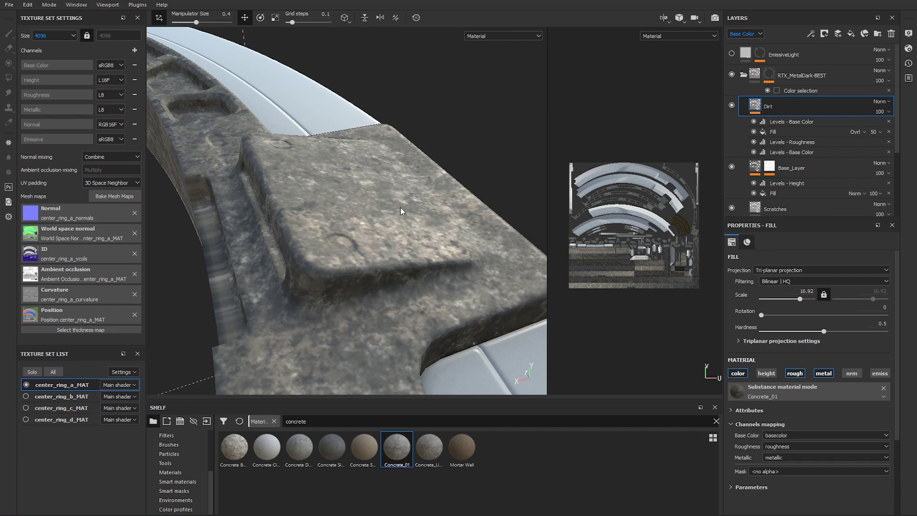
Step: Try raising the output black and lowering the output white of the Dirt layer's topmost Base Color Levels effect, and undo both changes
left_click(794, 122)
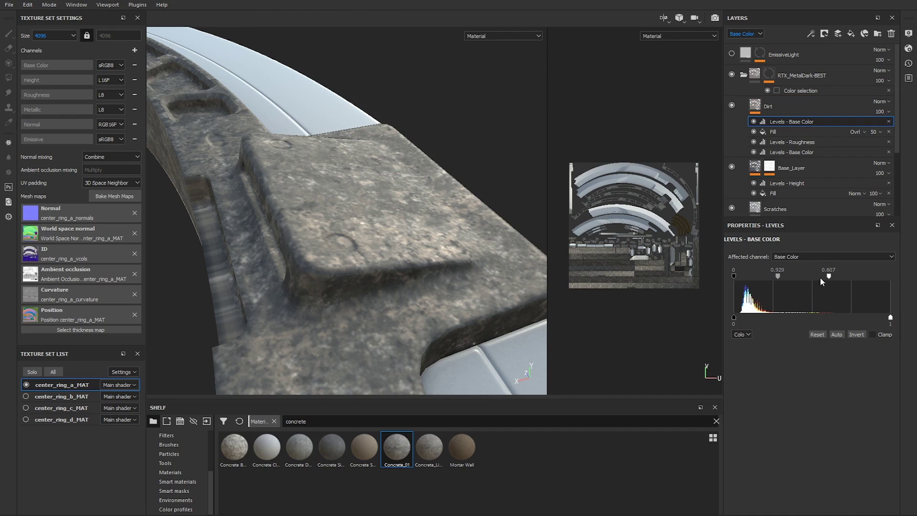
left_click_drag(734, 317, 778, 317)
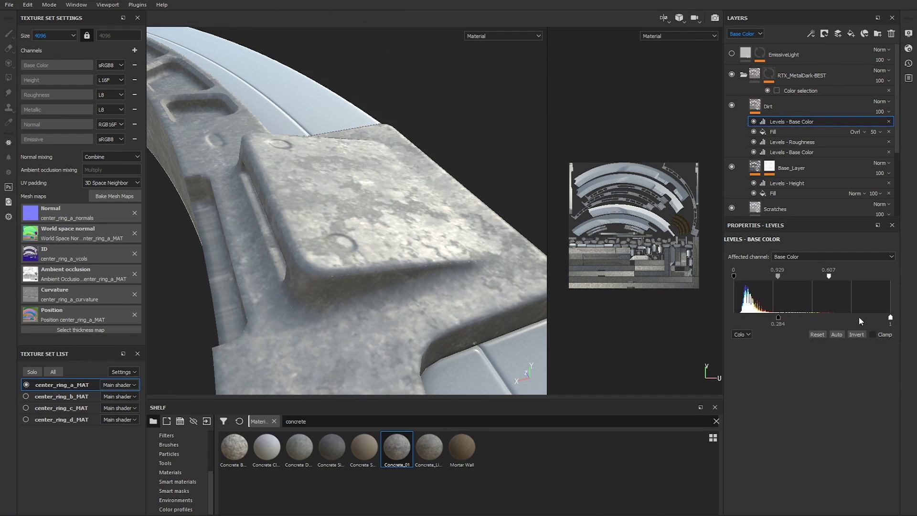
left_click_drag(890, 317, 745, 317)
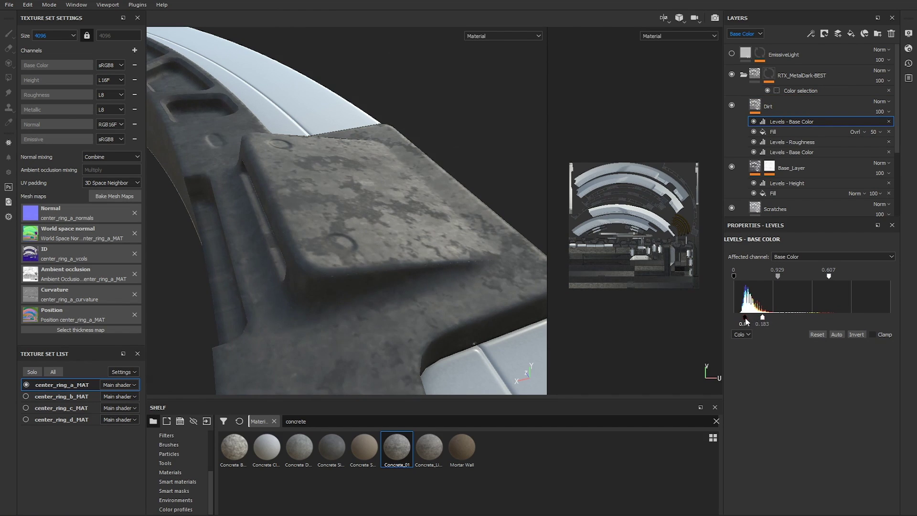
left_click_drag(478, 267, 391, 191, "alt")
key("ctrl+z")
key("ctrl+z")
key("ctrl+z")
key("ctrl+z")
key("ctrl+z")
key("ctrl+z")
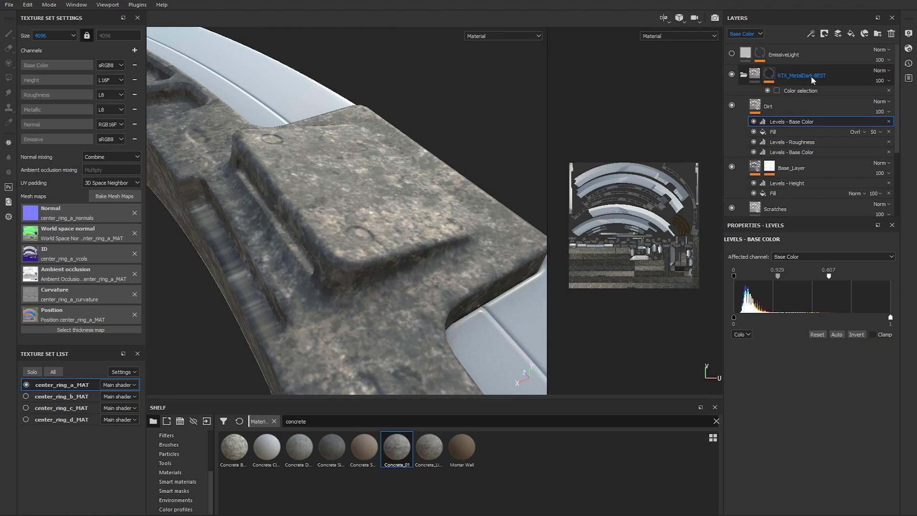
Step: Add a black mask to the Dirt layer
left_click(794, 100)
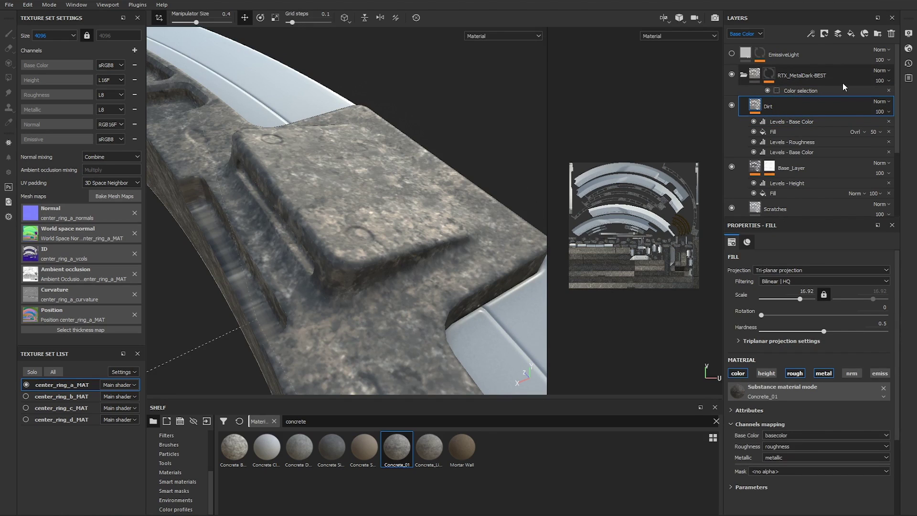
left_click_drag(384, 187, 319, 194, "alt")
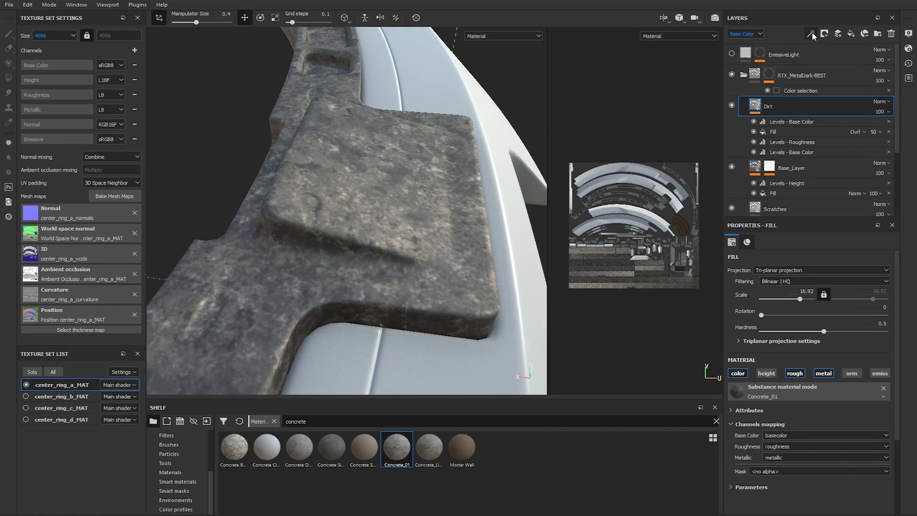
left_click(824, 33)
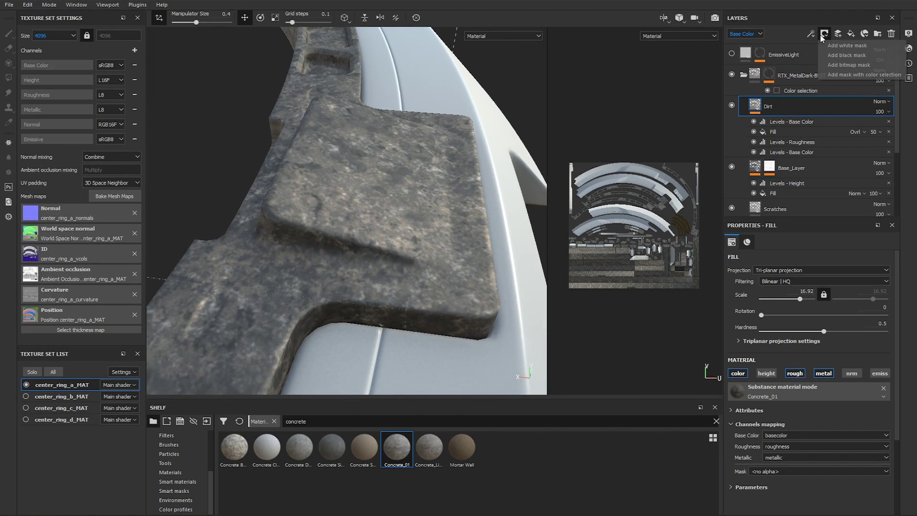
left_click(841, 53)
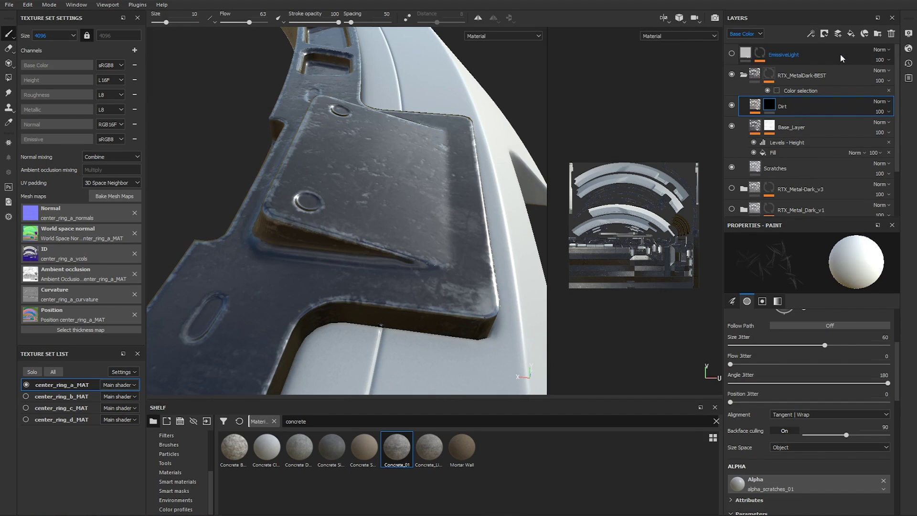
scroll(866, 388, "up", 2)
scroll(865, 389, "up", 2)
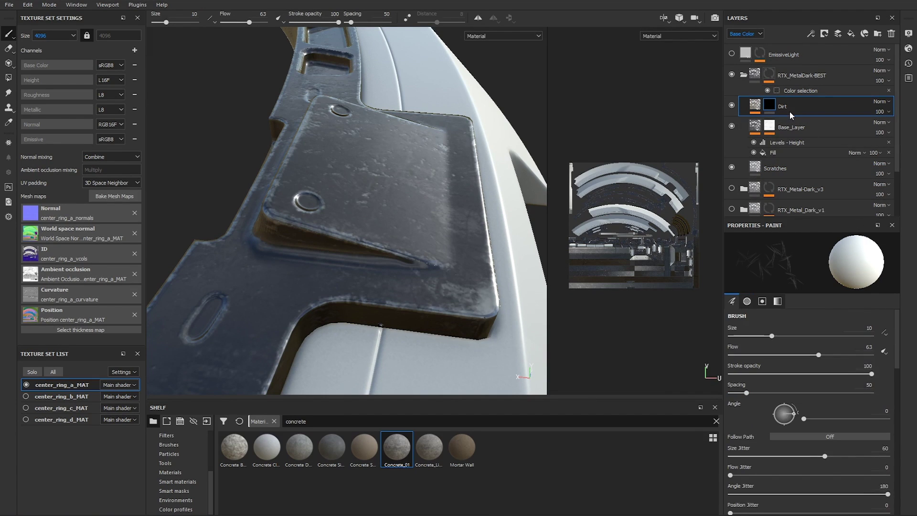
Step: Add a generator to the Dirt layer's mask and assign the Dirt generator to it
left_click(810, 34)
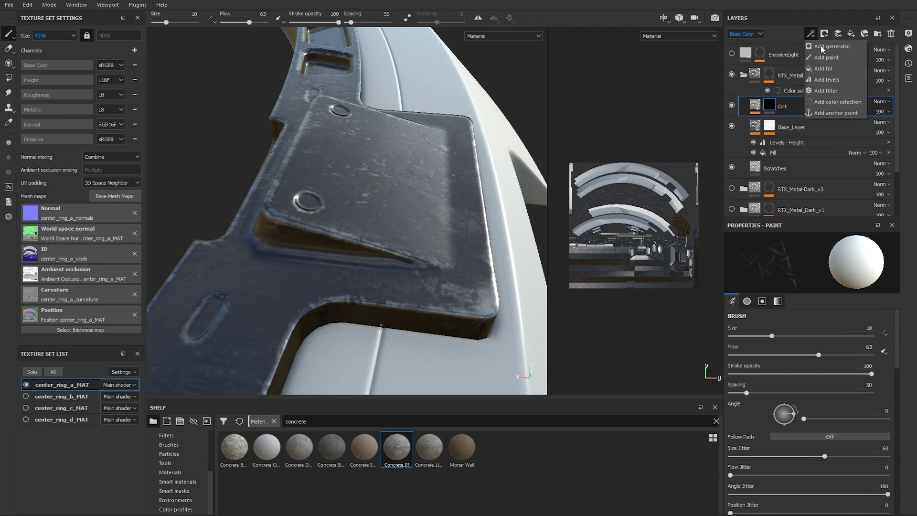
left_click(831, 45)
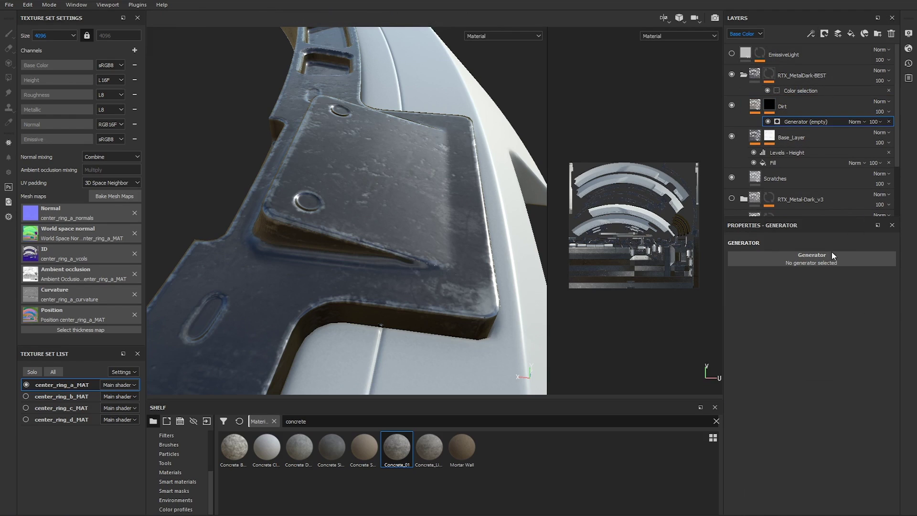
left_click(832, 251)
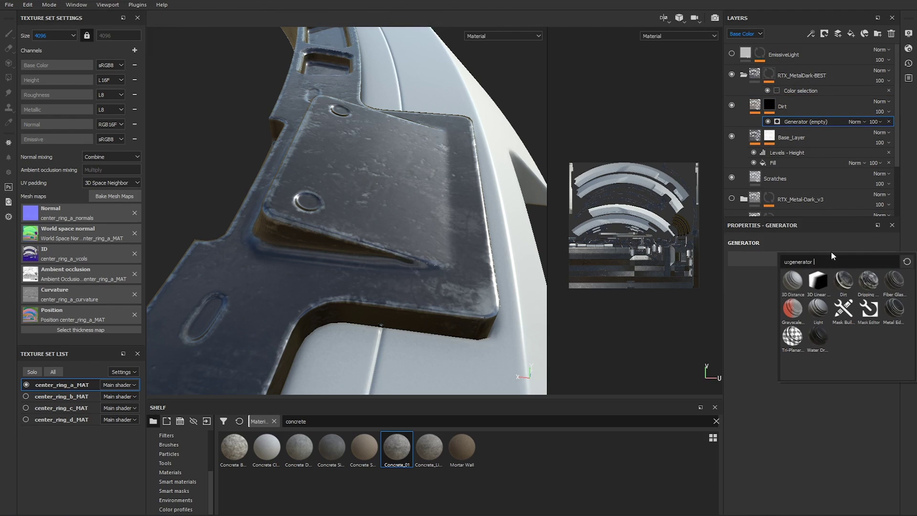
left_click(843, 283)
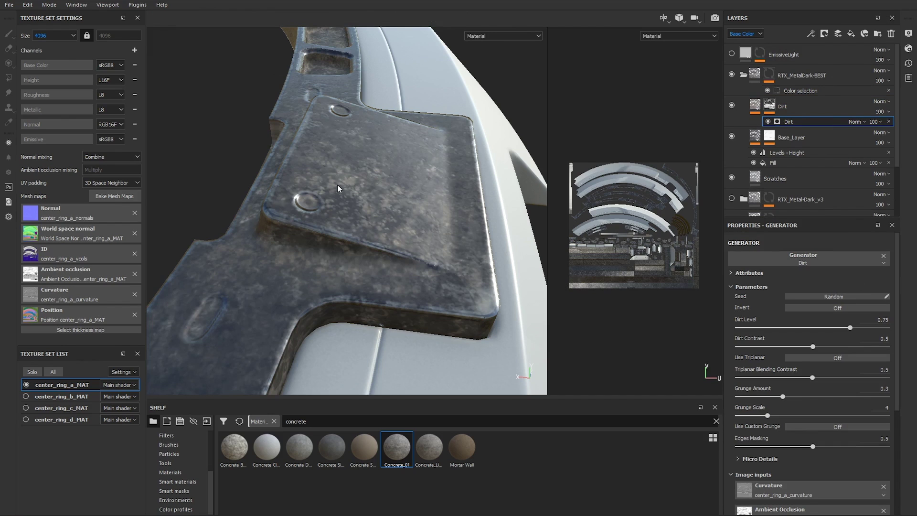
Step: Set the Dirt generator's Dirt Level to 0.42
left_click_drag(363, 157, 432, 188, "alt")
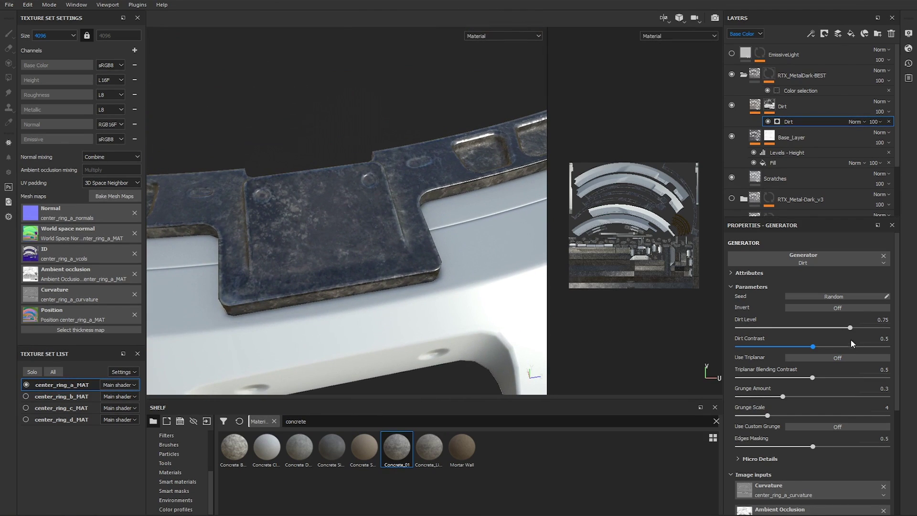
left_click_drag(850, 328, 800, 323)
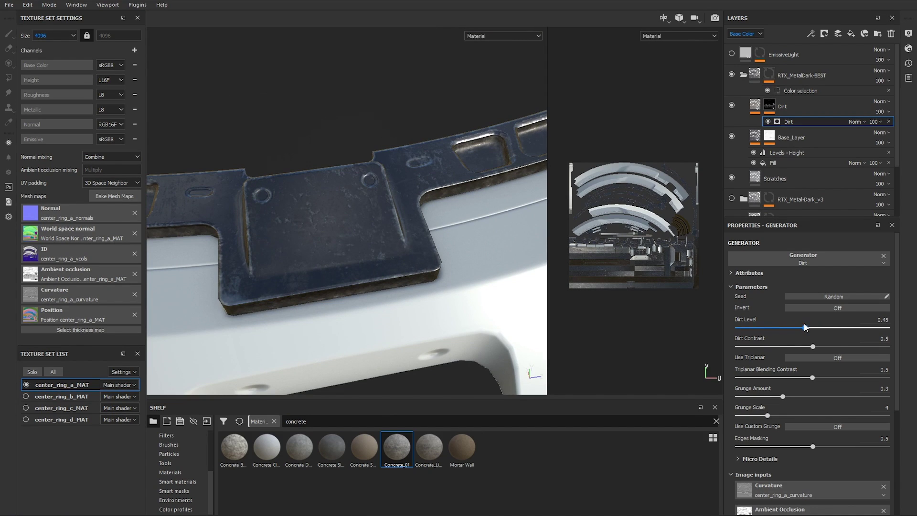
left_click_drag(482, 213, 445, 173, "alt")
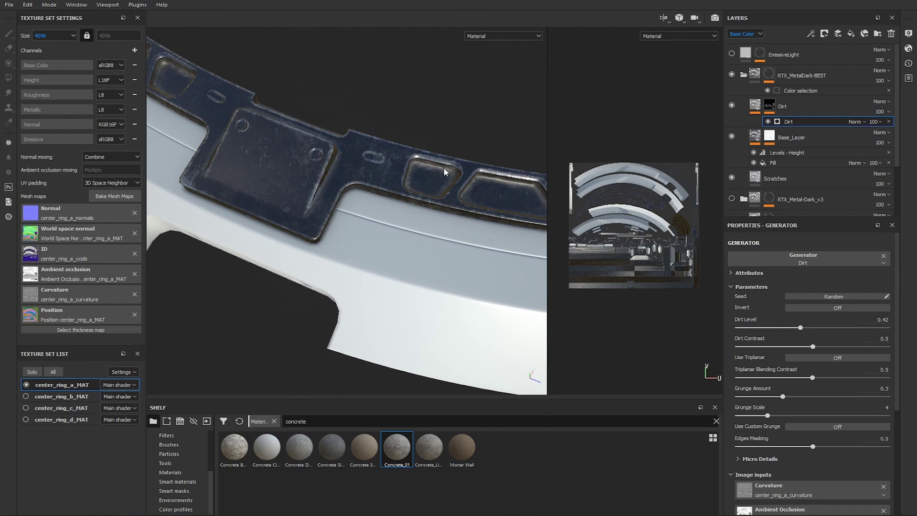
left_click_drag(357, 209, 387, 218, "alt")
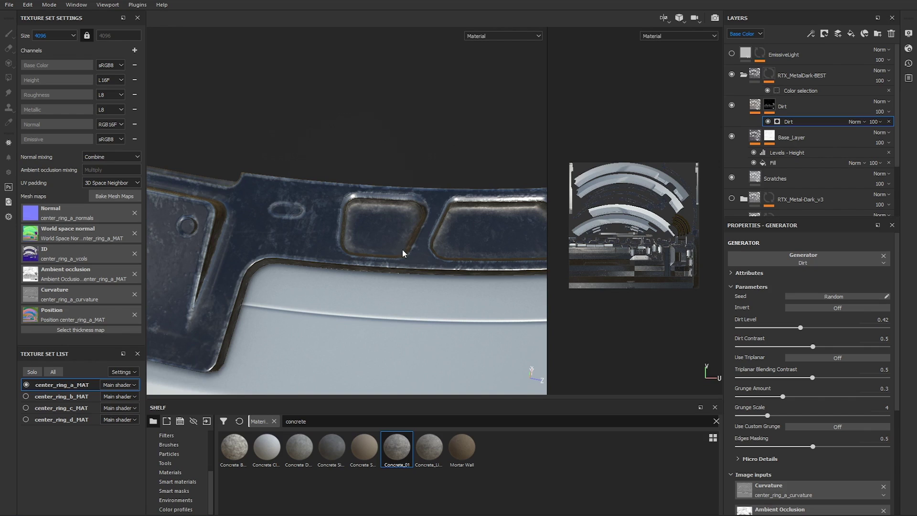
scroll(394, 208, "up", 3)
scroll(393, 207, "down", 5)
left_click_drag(394, 208, 459, 200, "alt")
middle_click_drag(458, 200, 437, 192, "alt")
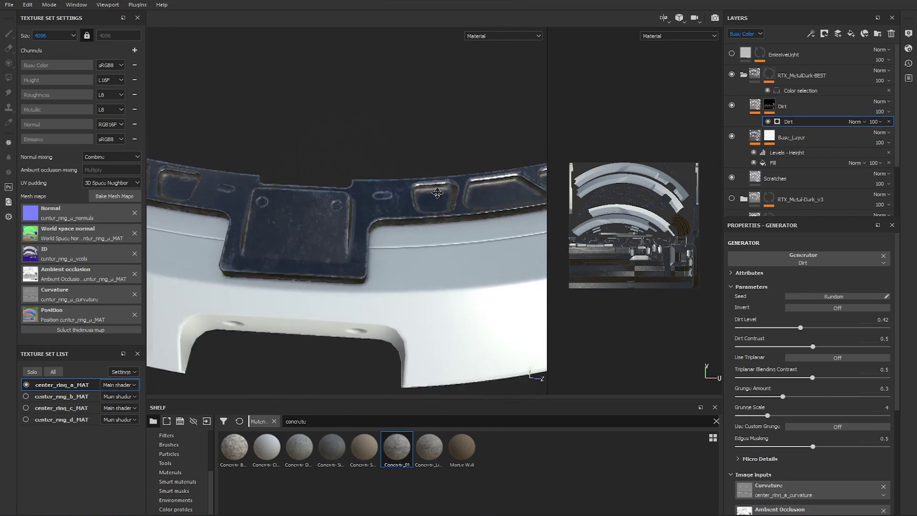
scroll(437, 192, "up", 4)
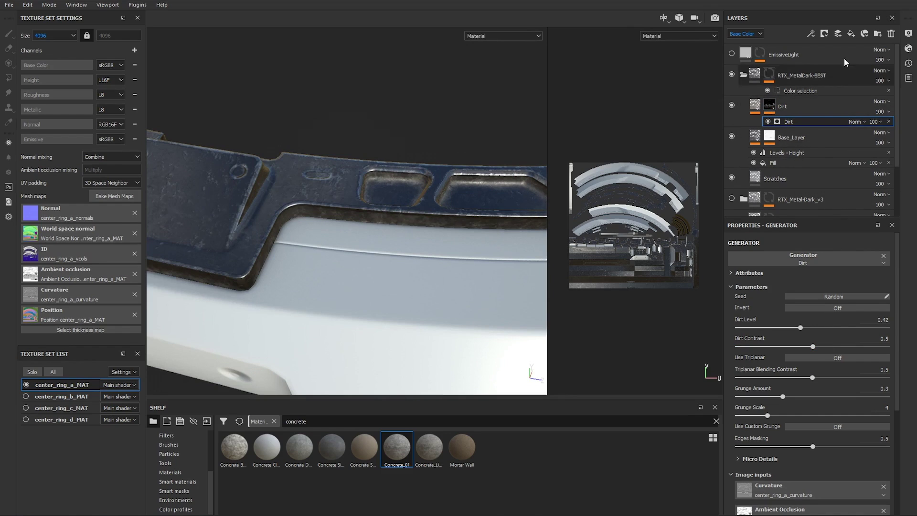
Step: Add a fill effect above the Dirt generator in the layer's mask and set its projection to Tri-planar
left_click(826, 36)
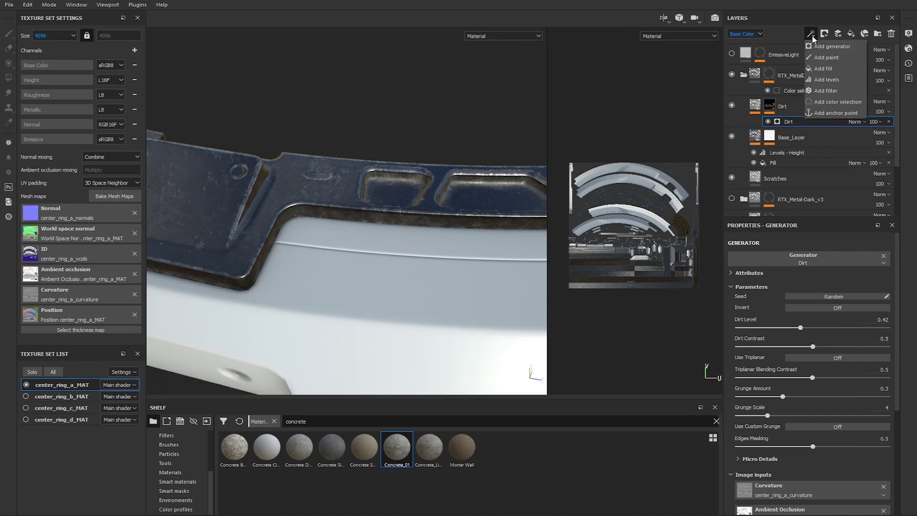
left_click(821, 65)
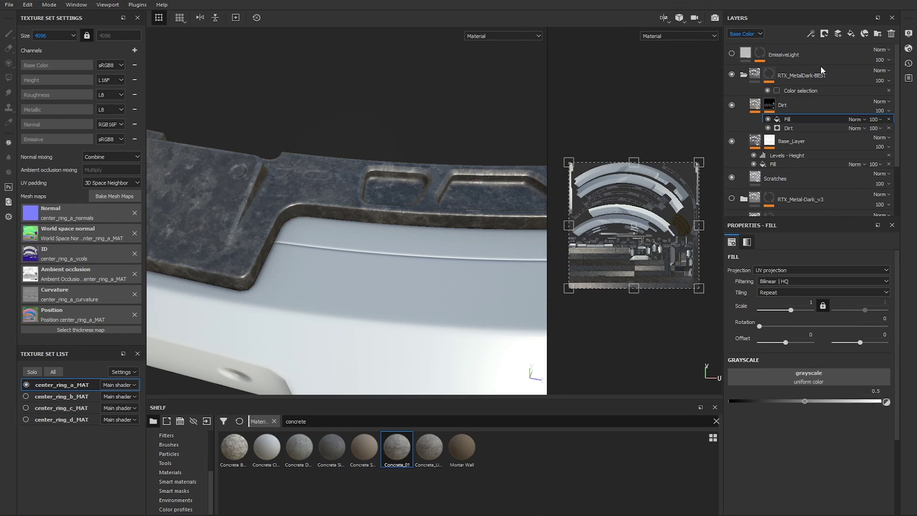
left_click(777, 281)
left_click(775, 280)
left_click(778, 269)
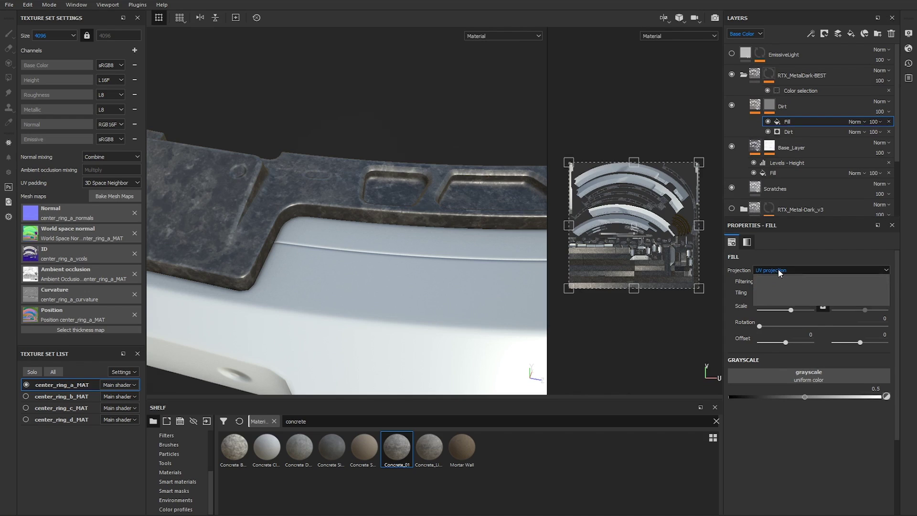
left_click(773, 285)
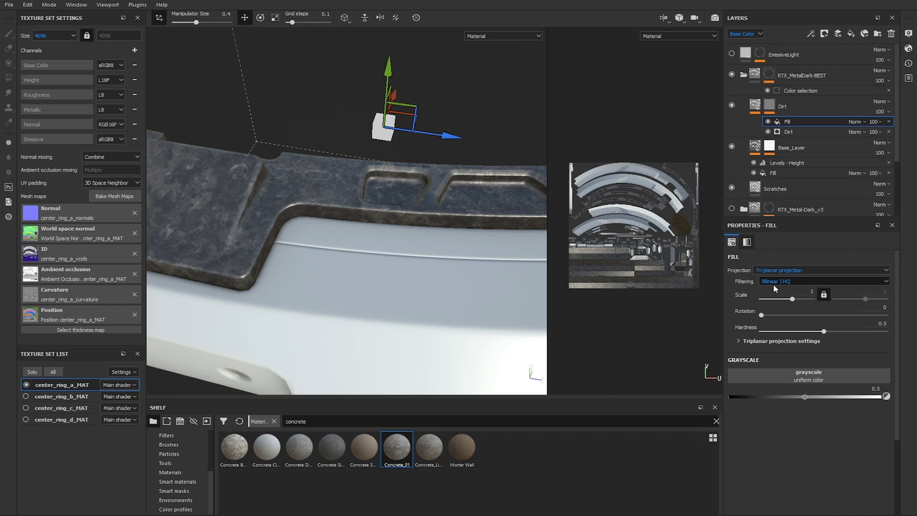
Step: Assign the Grunge Dirt Dried texture to the mask's fill effect and set its blending mode to Multiply
left_click(796, 377)
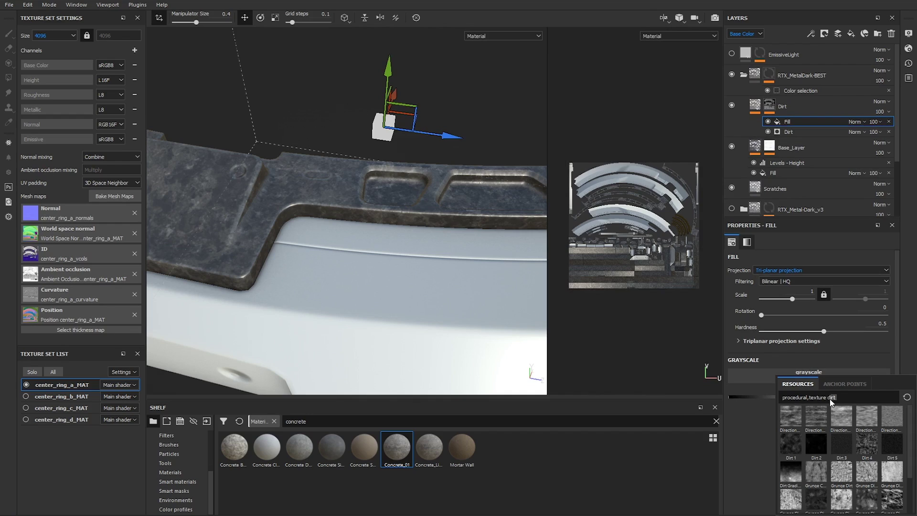
key("BackSpace")
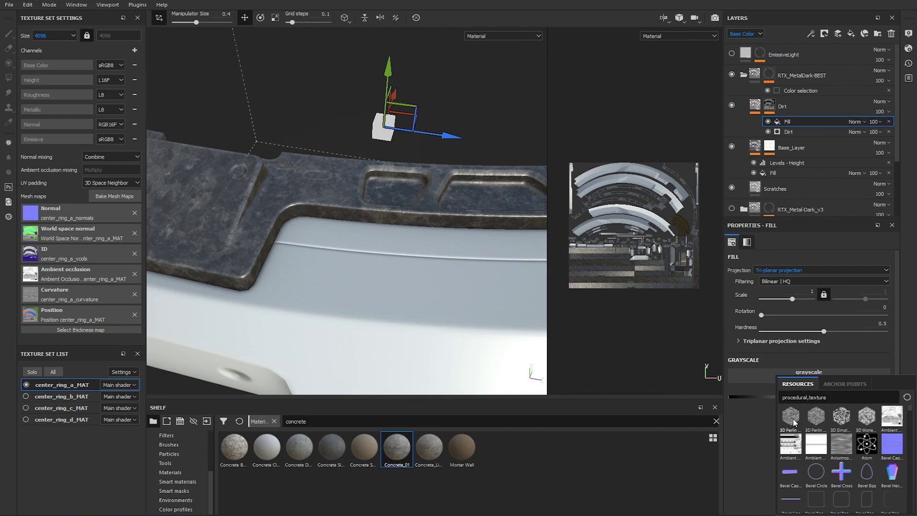
type("grunge")
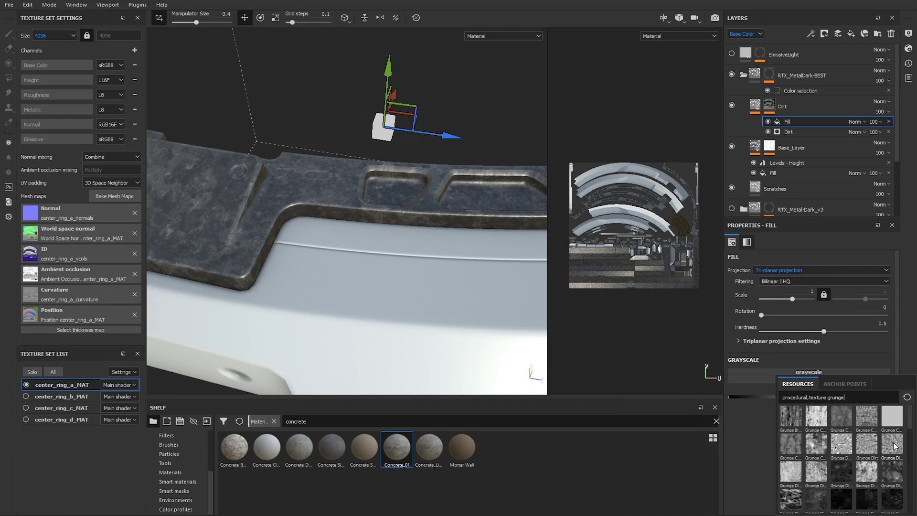
mouse_move(894, 446)
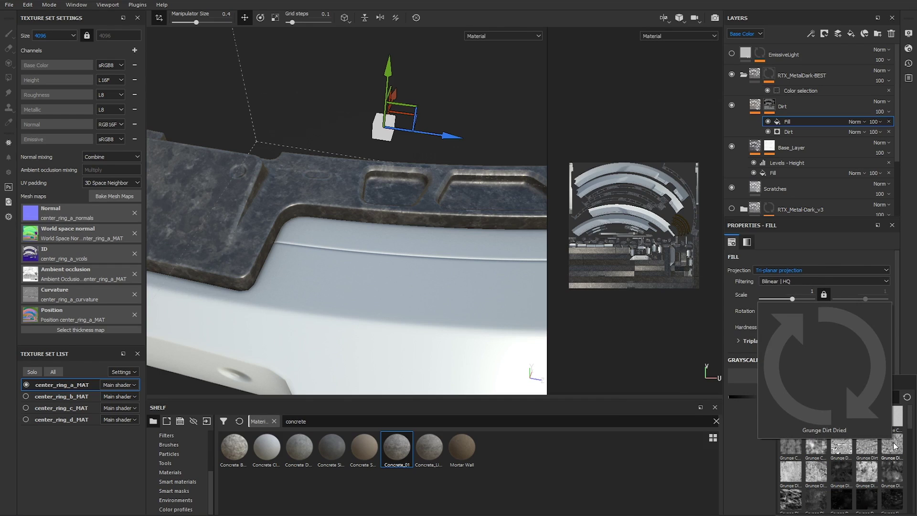
left_click(895, 447)
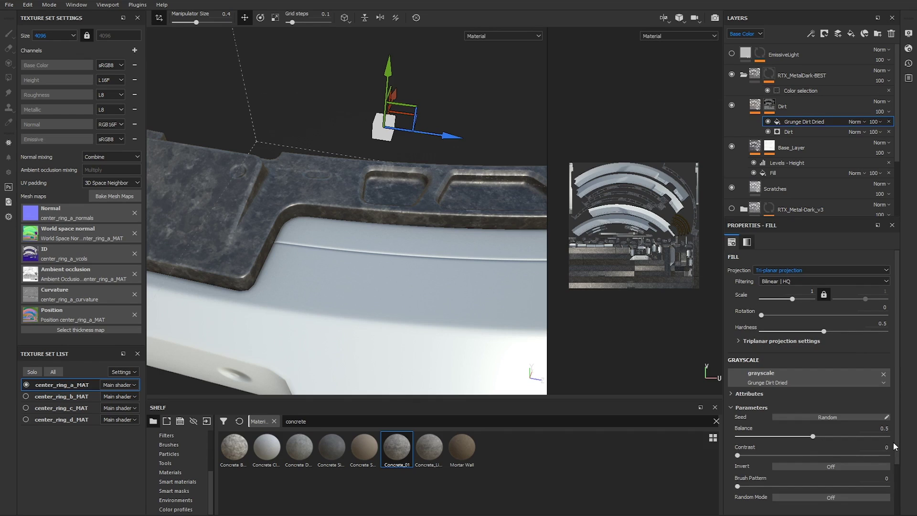
left_click(855, 121)
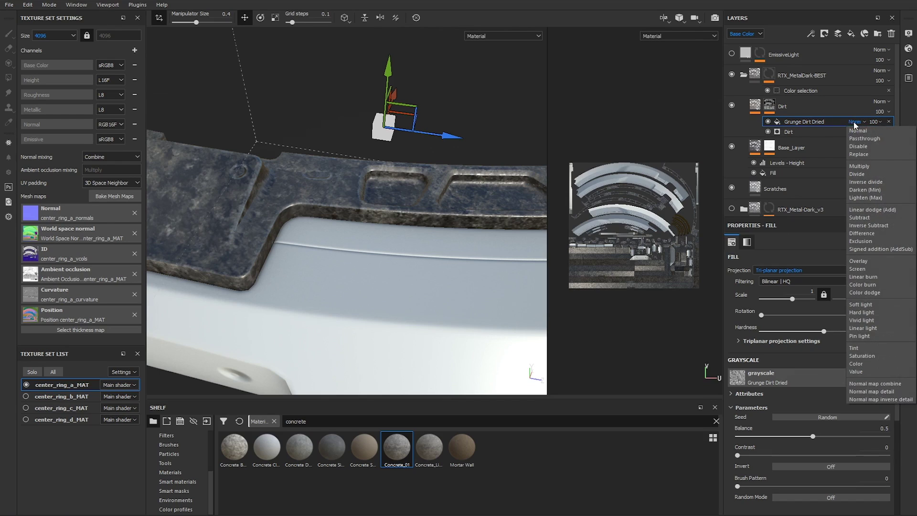
left_click(875, 165)
Step: Examine the dirt around the ring's recesses and edges, hiding and reshowing the Grunge Dirt Dried fill for comparison
left_click_drag(485, 181, 495, 205, "alt")
scroll(416, 205, "up", 4)
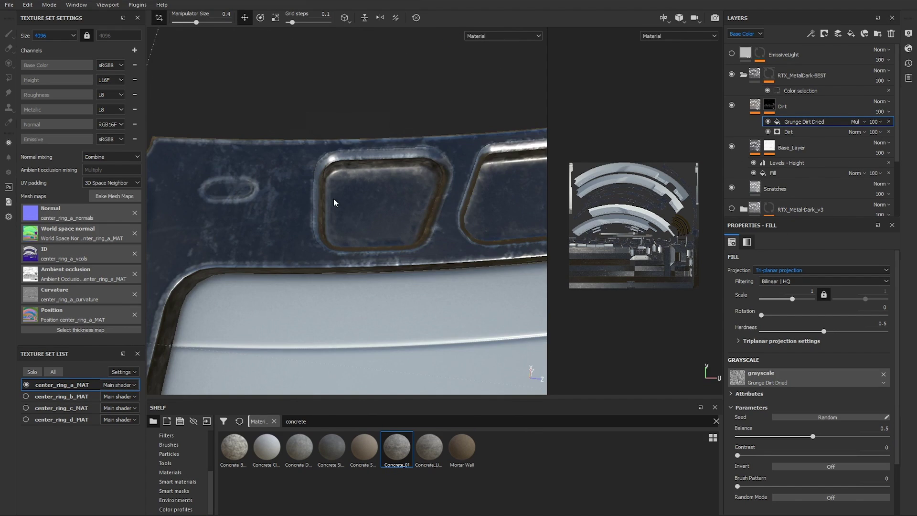
scroll(358, 222, "down", 3)
left_click_drag(357, 222, 416, 191, "alt")
scroll(404, 237, "up", 3)
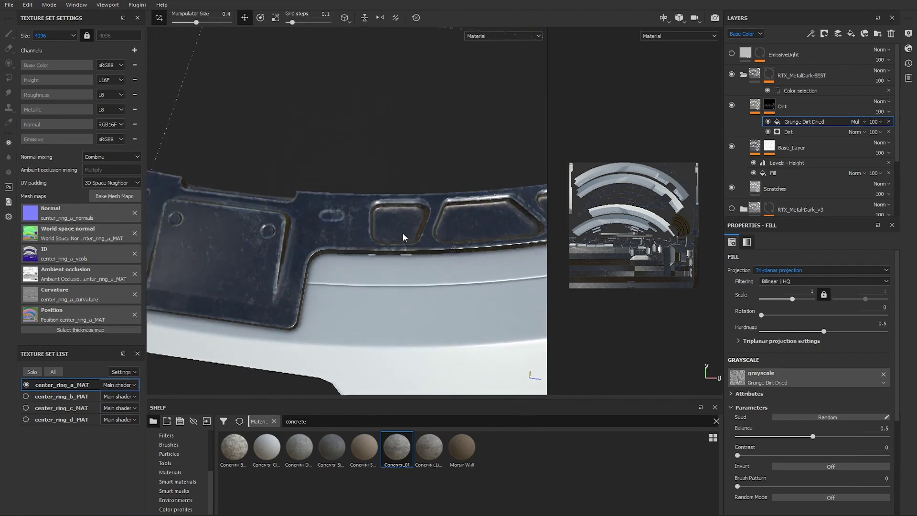
left_click_drag(404, 237, 316, 199, "alt")
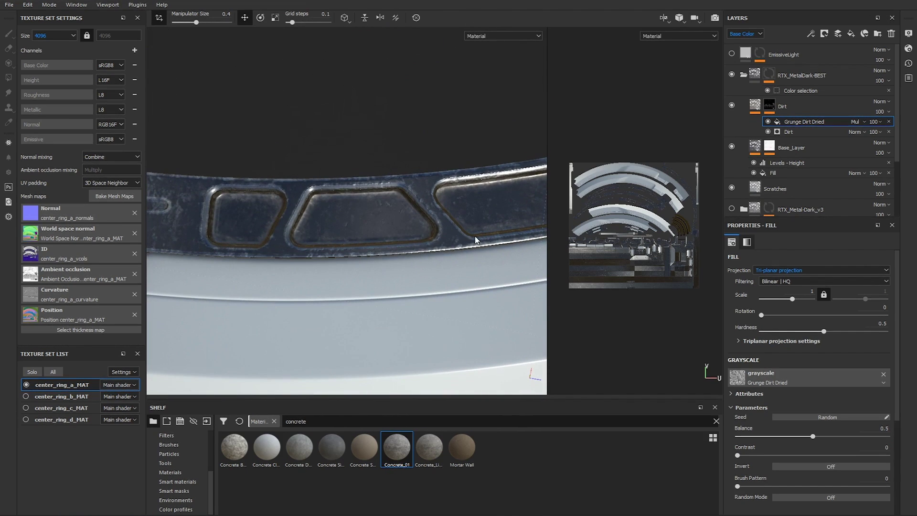
scroll(391, 233, "down", 3)
left_click_drag(392, 233, 512, 222, "alt")
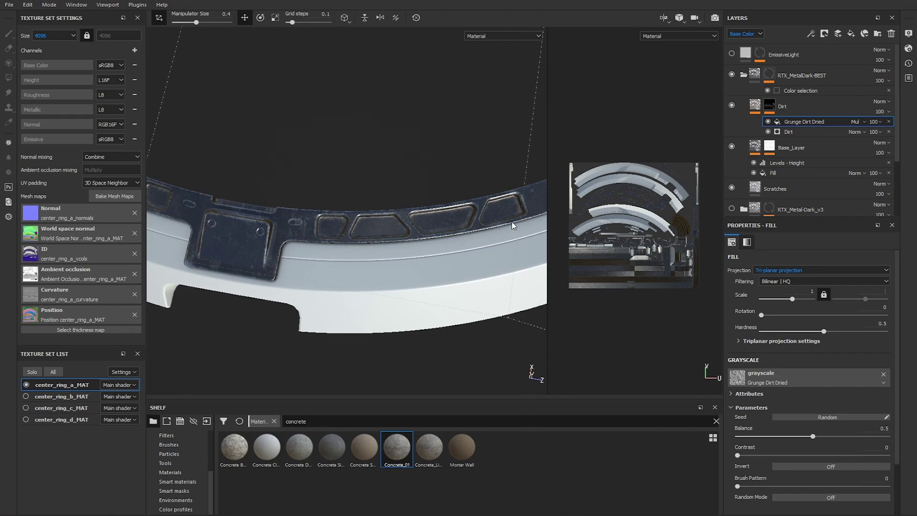
left_click(768, 121)
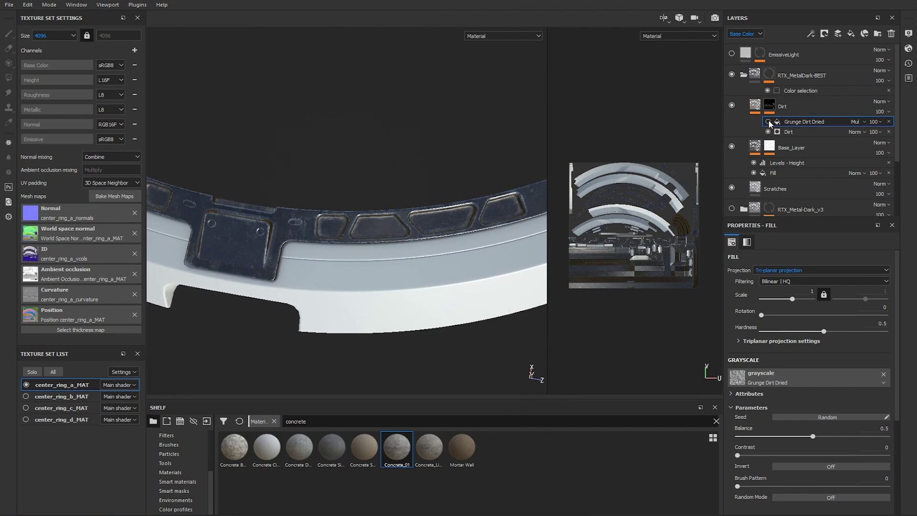
left_click(768, 121)
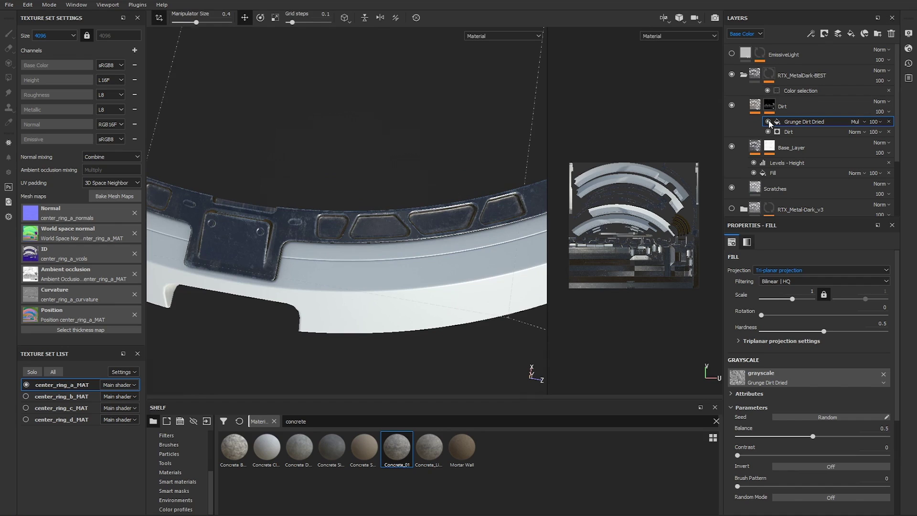
Step: Check the dirt around the ring's raised plate and recesses, and try the Grunge Dirt Dried fill's opacity, leaving it at 100
left_click_drag(269, 257, 397, 196, "alt")
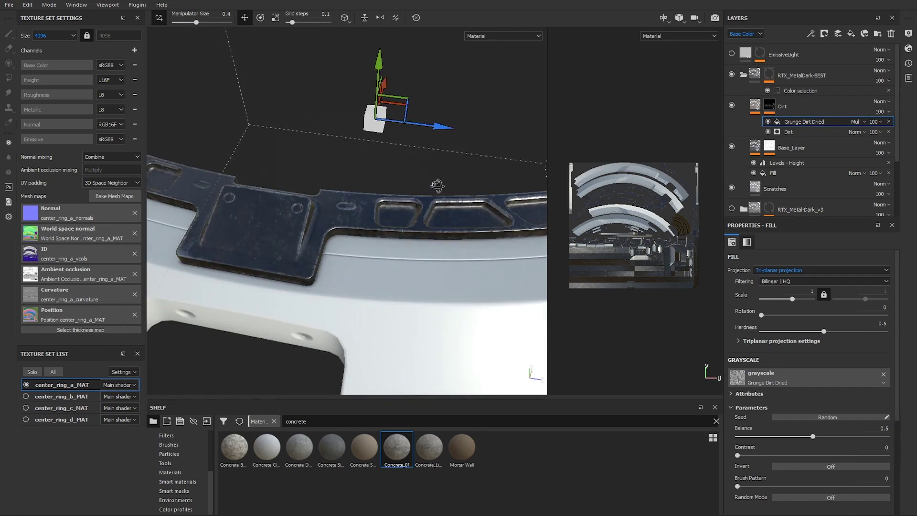
scroll(451, 171, "up", 4)
left_click_drag(450, 171, 444, 191, "alt")
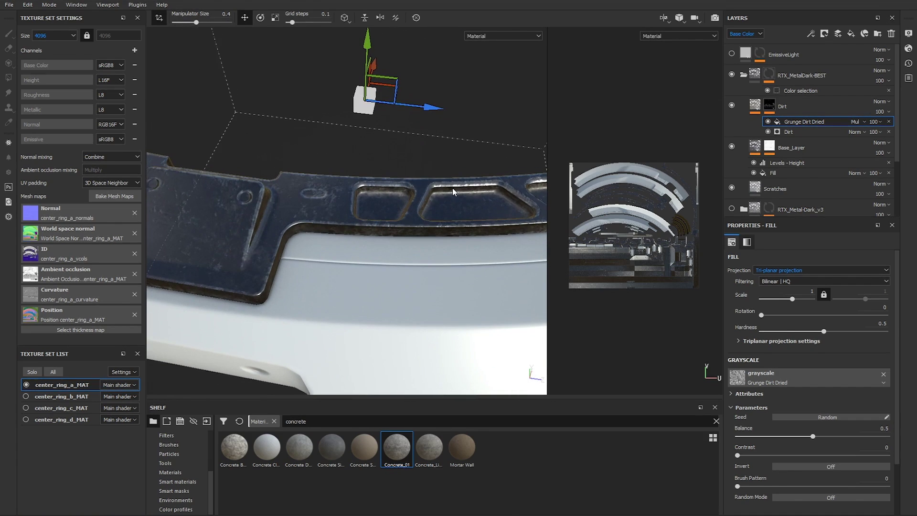
left_click(876, 121)
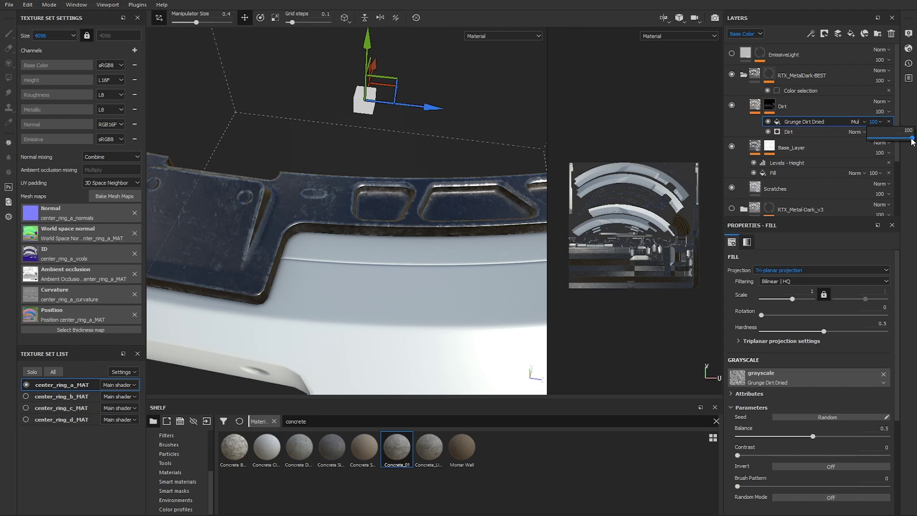
mouse_move(912, 139)
left_mouse_down()
mouse_move(874, 138)
mouse_move(916, 137)
left_mouse_up()
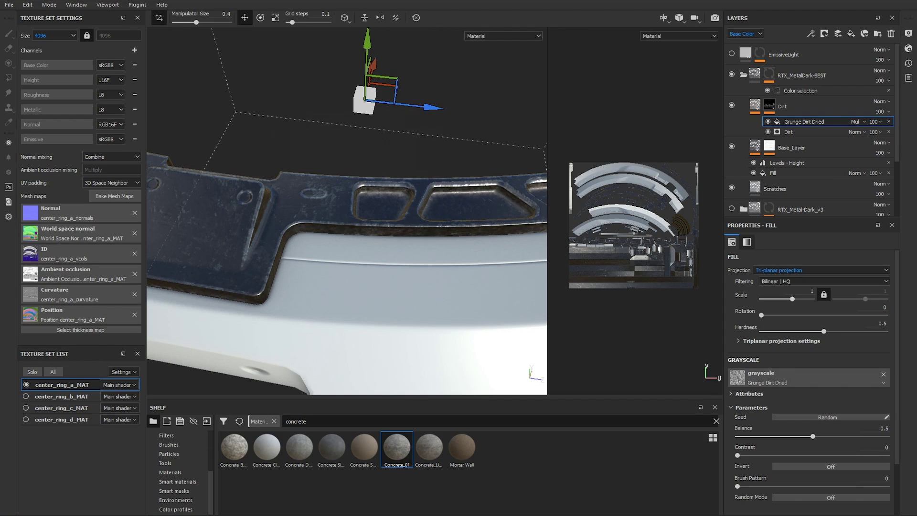
Step: Add a paint effect above the Grunge Dirt Dried fill in the Dirt layer's mask
left_click(810, 33)
left_click(827, 57)
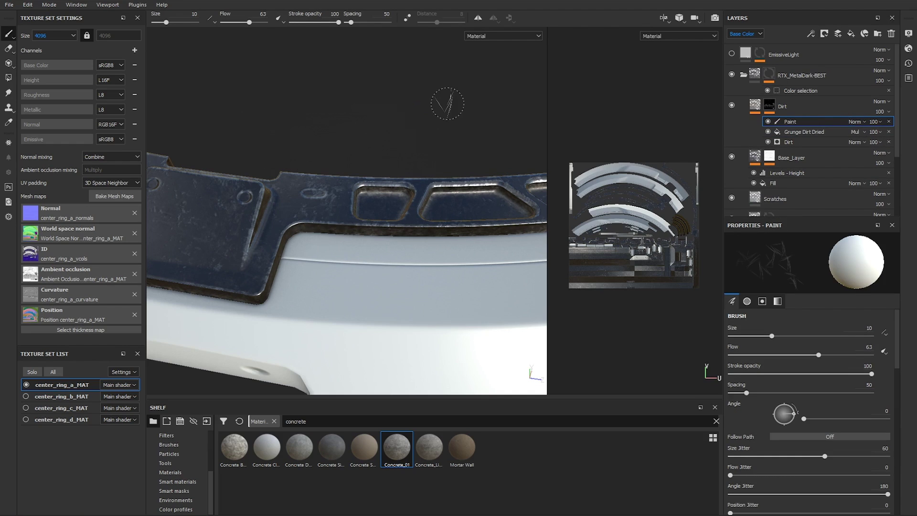
mouse_move(385, 45)
left_mouse_down("alt")
mouse_move(353, 135)
mouse_move(370, 135)
mouse_move(434, 204)
mouse_move(416, 219)
mouse_move(445, 142)
mouse_move(454, 157)
left_mouse_up("alt")
scroll(446, 140, "up", 4)
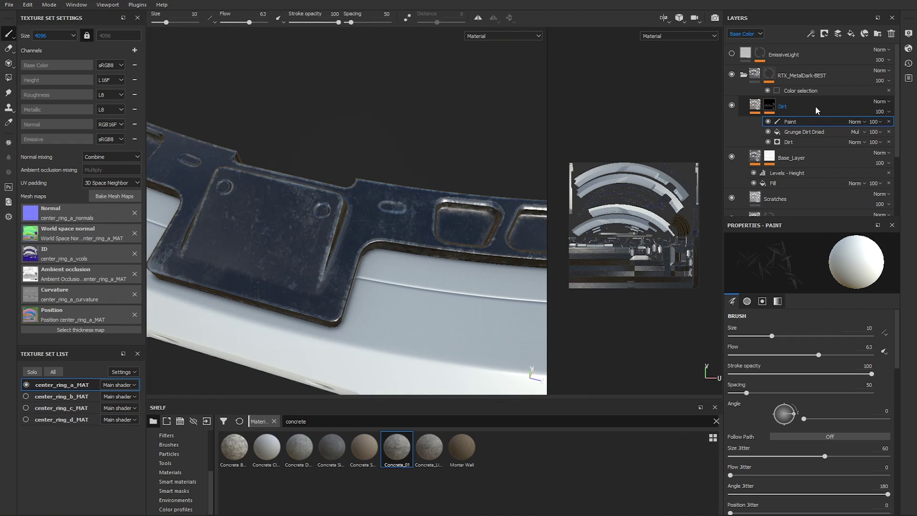
Step: Create a smart material from the RTX_MetalDark-BEST folder
left_click(744, 75)
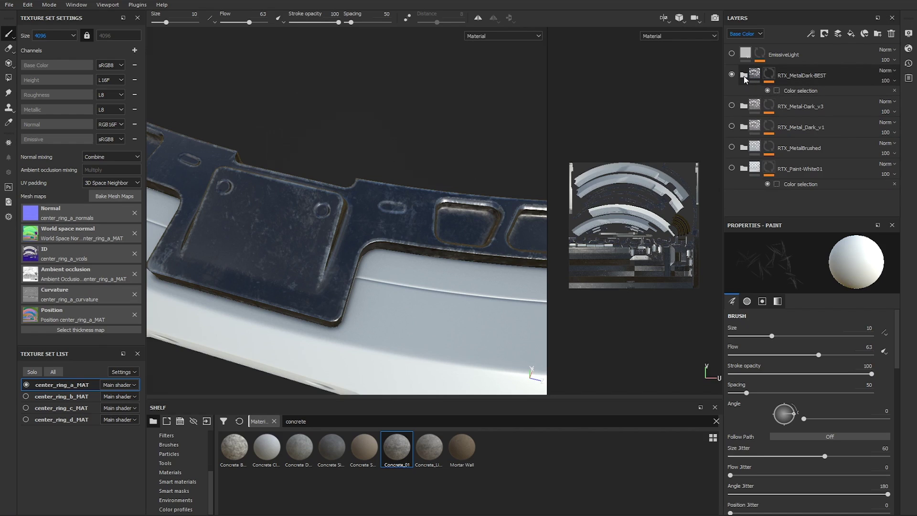
right_click(796, 76)
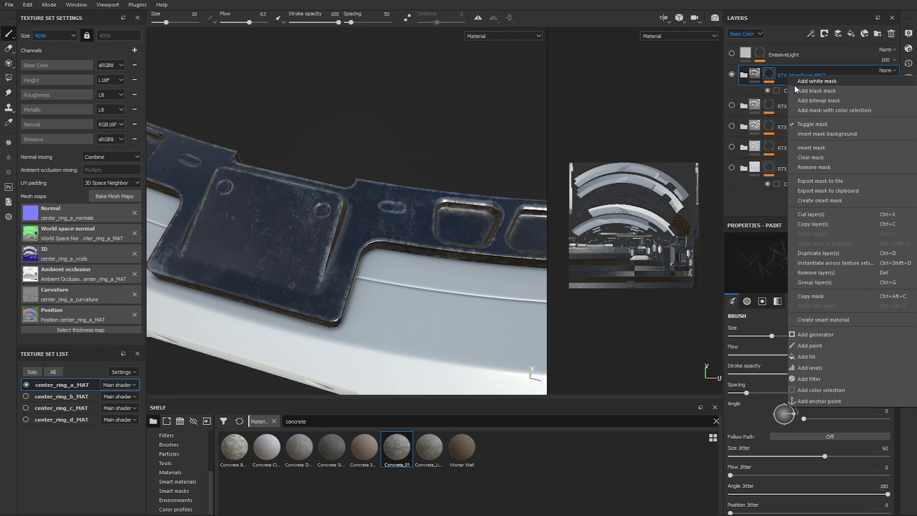
left_click(778, 77)
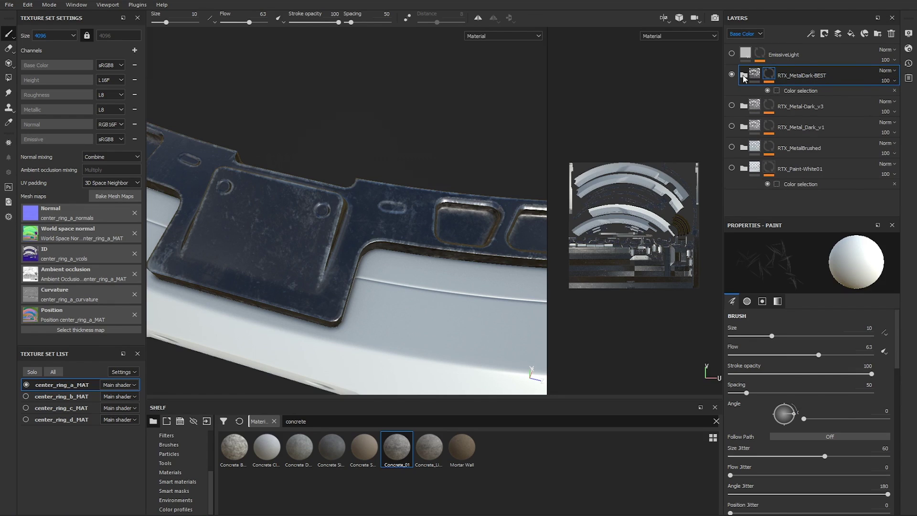
left_click(744, 76)
right_click(787, 77)
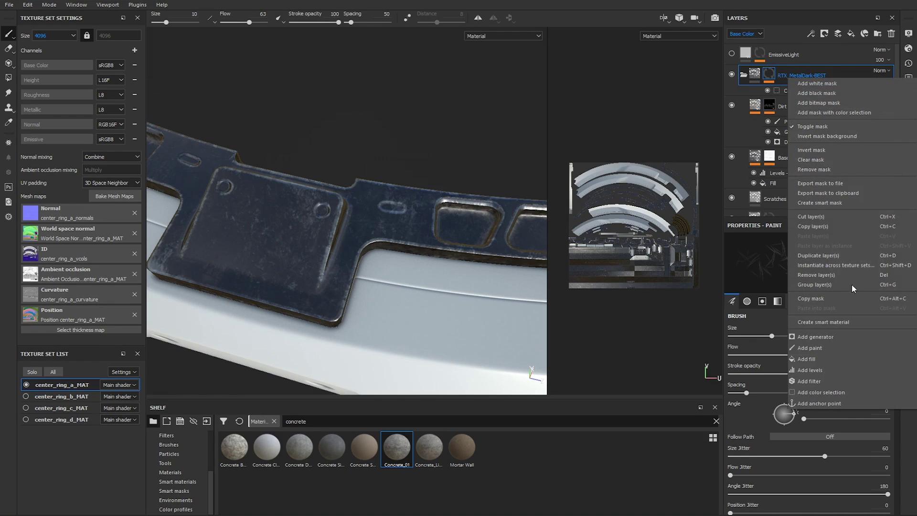
left_click(831, 323)
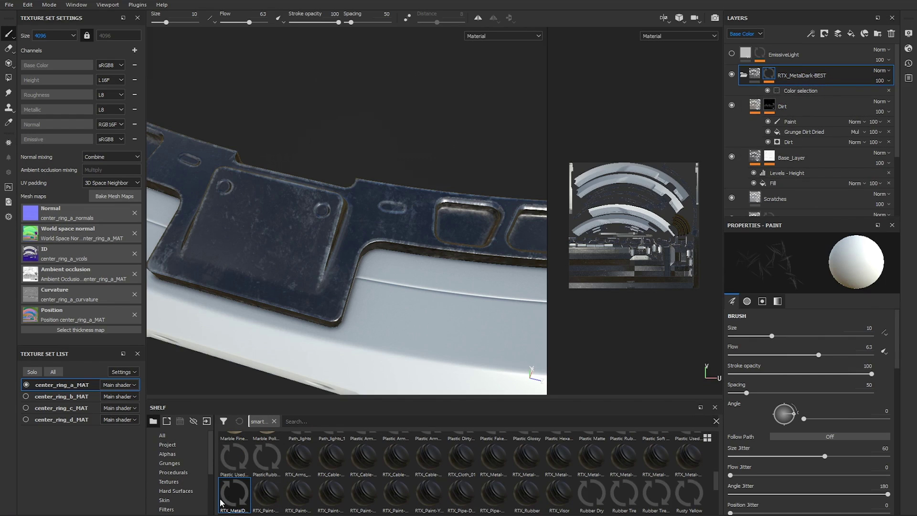
mouse_move(234, 497)
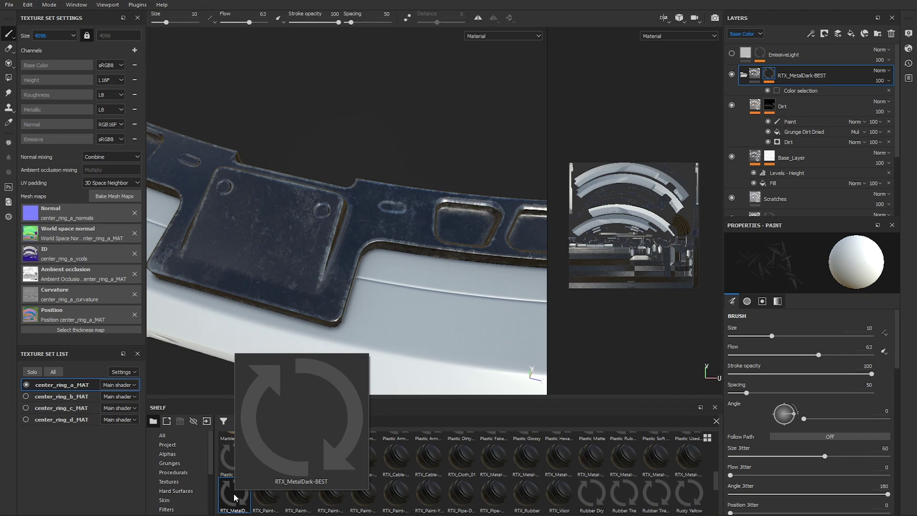
Step: Delete the RTX_MetalDark-BEST folder from the layer stack
left_click(744, 76)
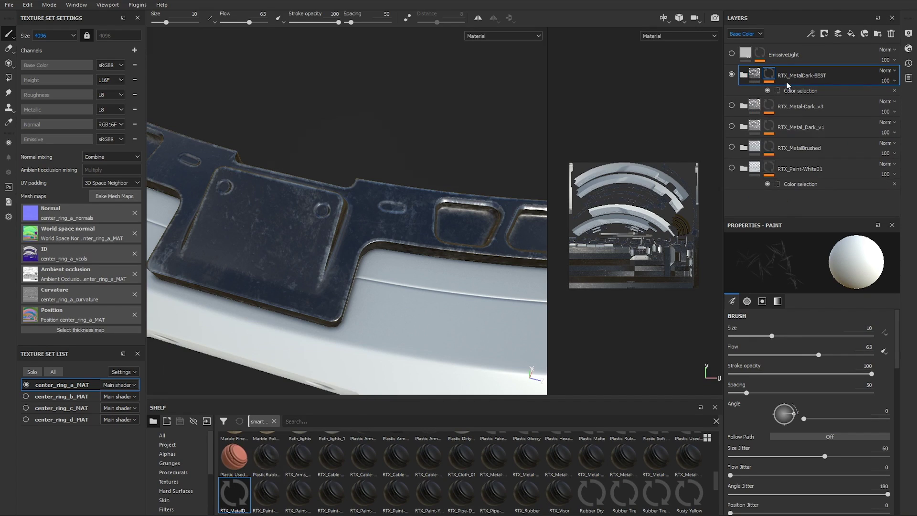
left_click(891, 34)
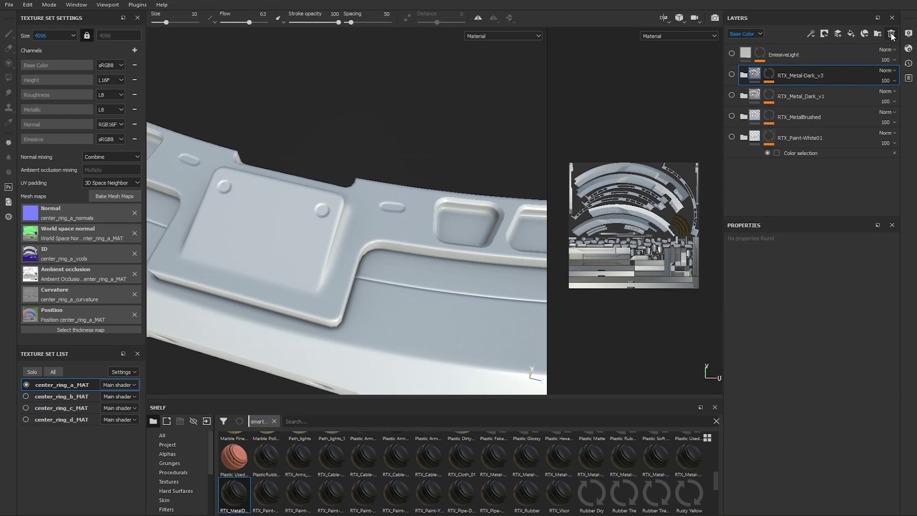
left_click_drag(354, 265, 344, 267, "alt")
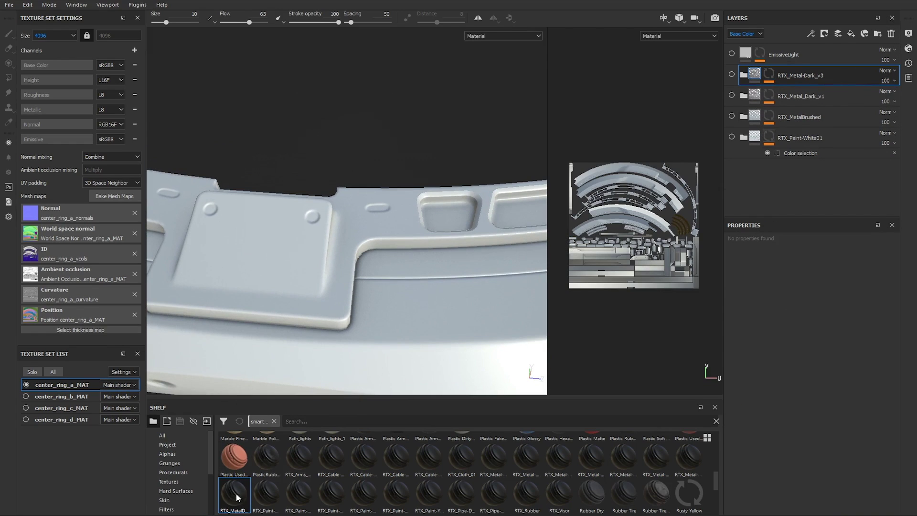
Step: Add the saved RTX_MetalDark-BEST smart material above RTX_Metal-Dark_v3 and mask it with a color selection of the ring's dark blue ID color
left_click_drag(230, 468, 821, 58)
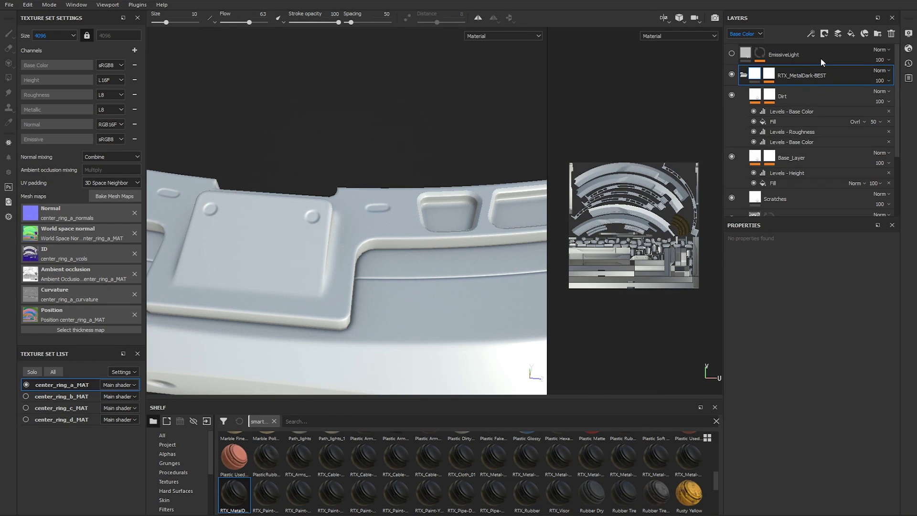
left_click(769, 75)
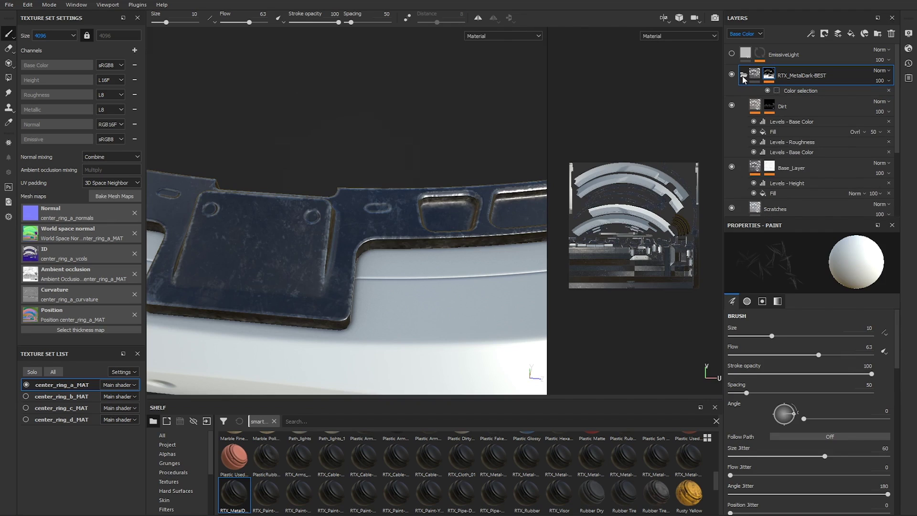
left_click(743, 77)
Step: Examine the reapplied dark metal on the ring from several angles, reviewing the folder's layers and the Dirt layer's fill settings
scroll(393, 96, "down", 3)
middle_click_drag(393, 96, 414, 115, "alt")
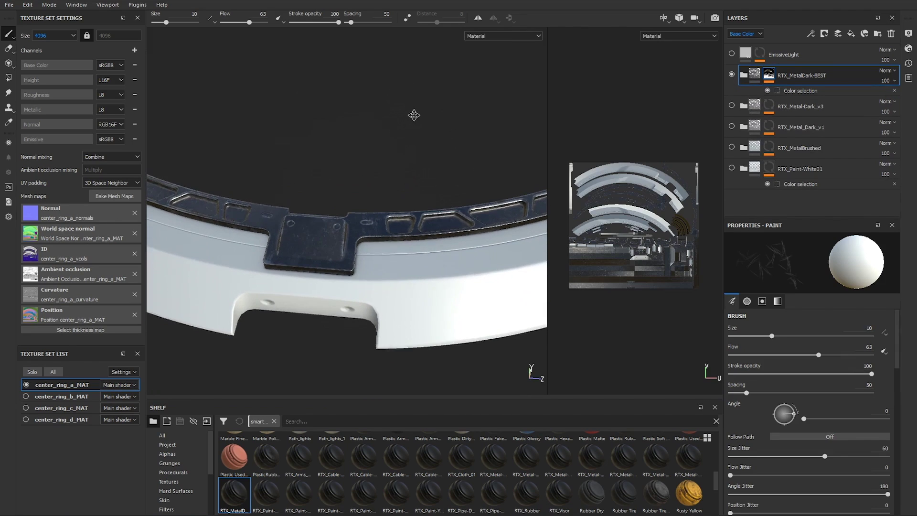
left_click_drag(413, 115, 375, 180, "alt")
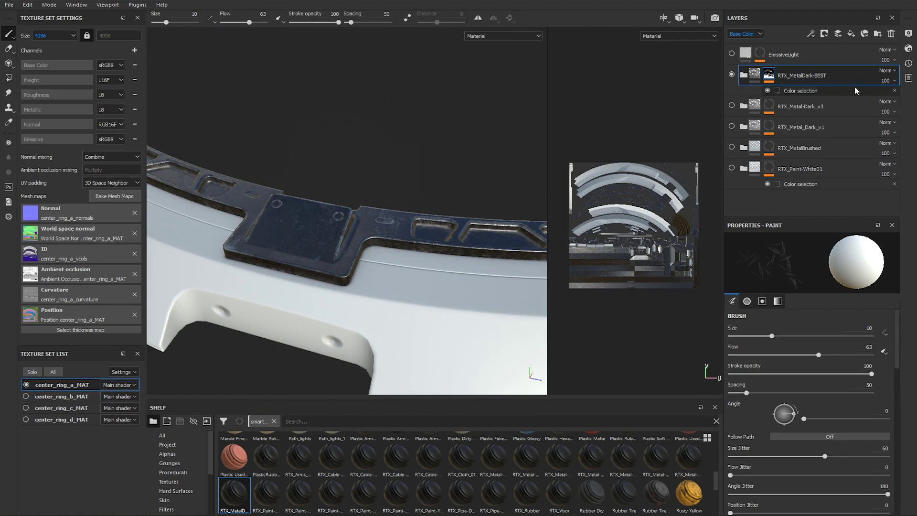
left_click(743, 75)
scroll(402, 206, "up", 3)
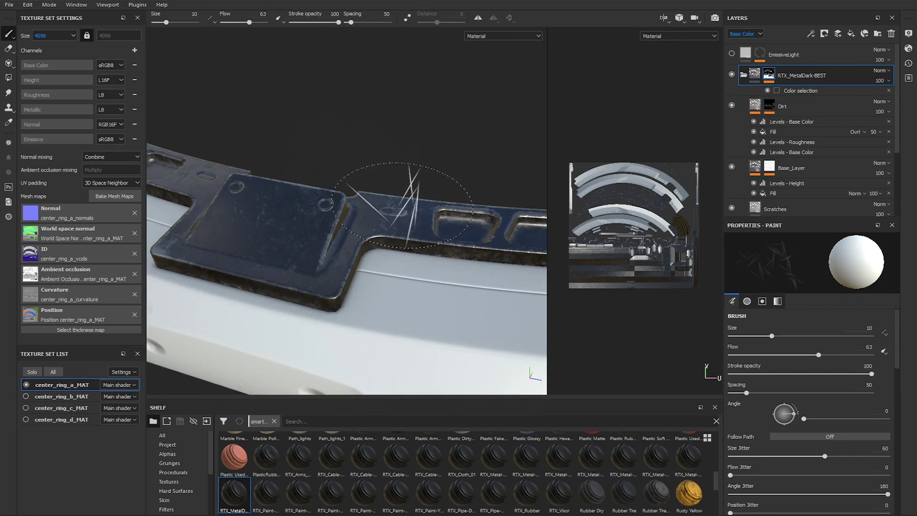
left_click_drag(403, 206, 419, 174, "alt")
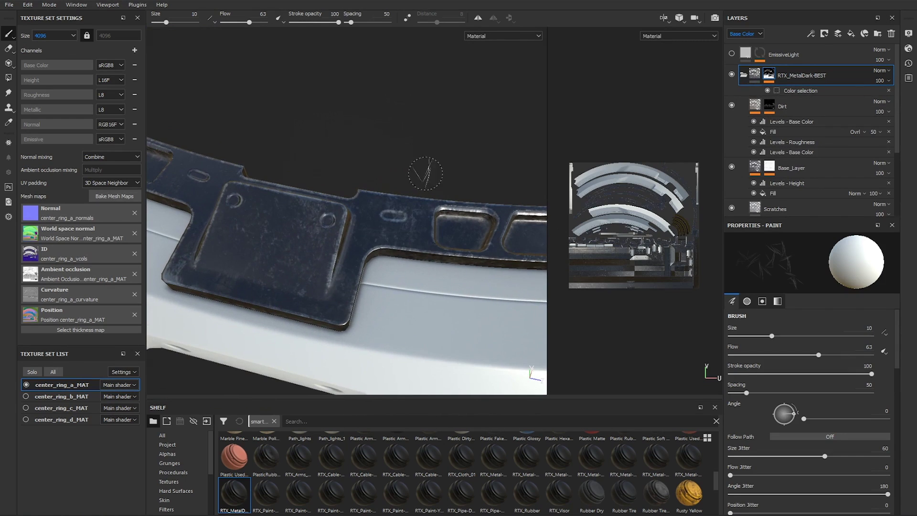
left_click(788, 132)
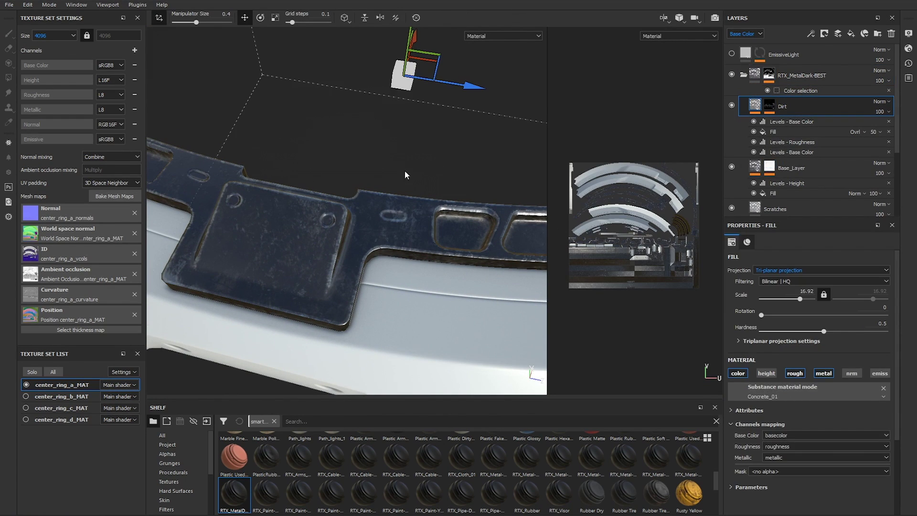
left_click_drag(375, 158, 391, 211, "alt")
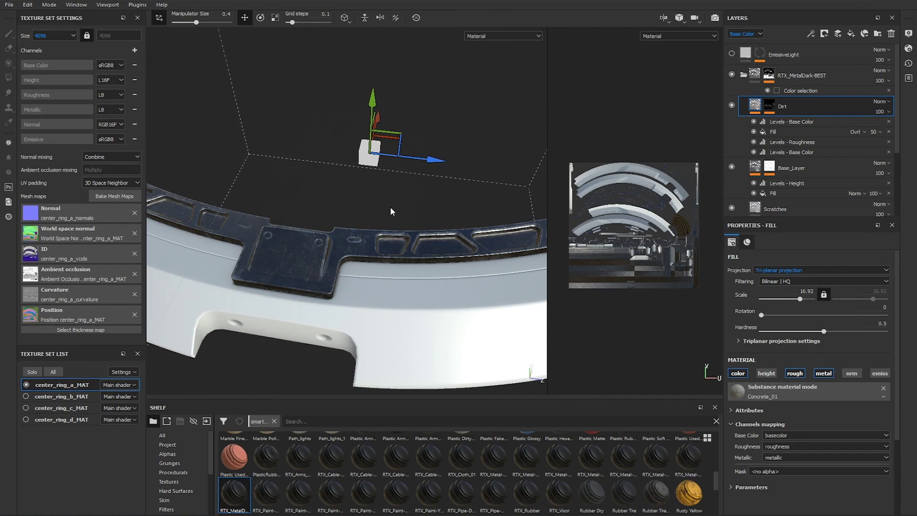
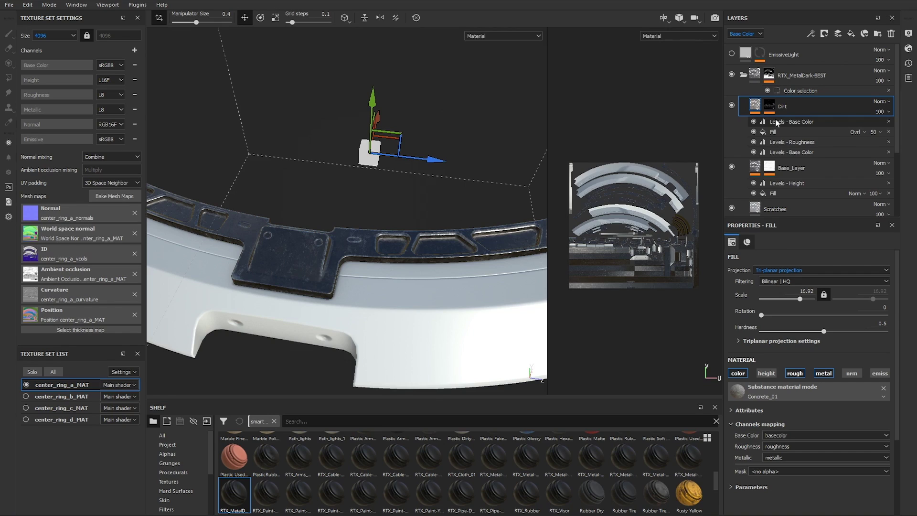
left_click(744, 75)
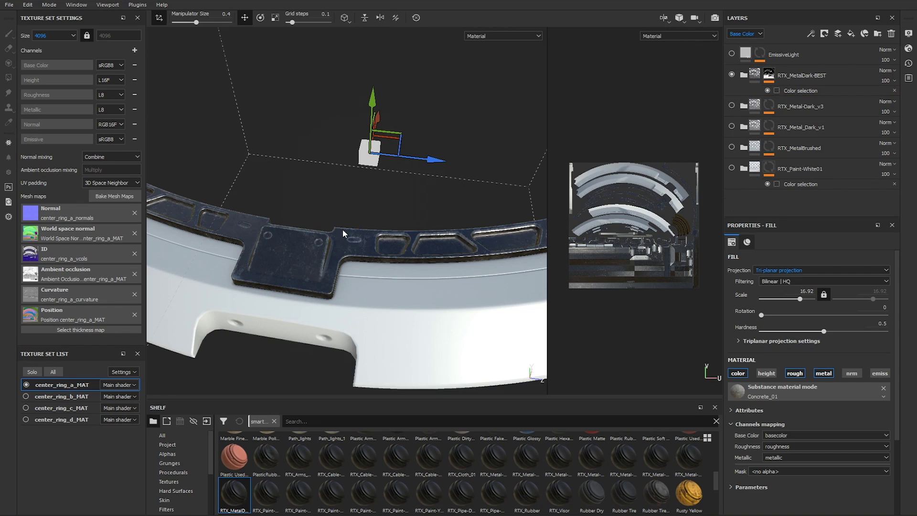
left_click_drag(343, 229, 359, 218, "alt")
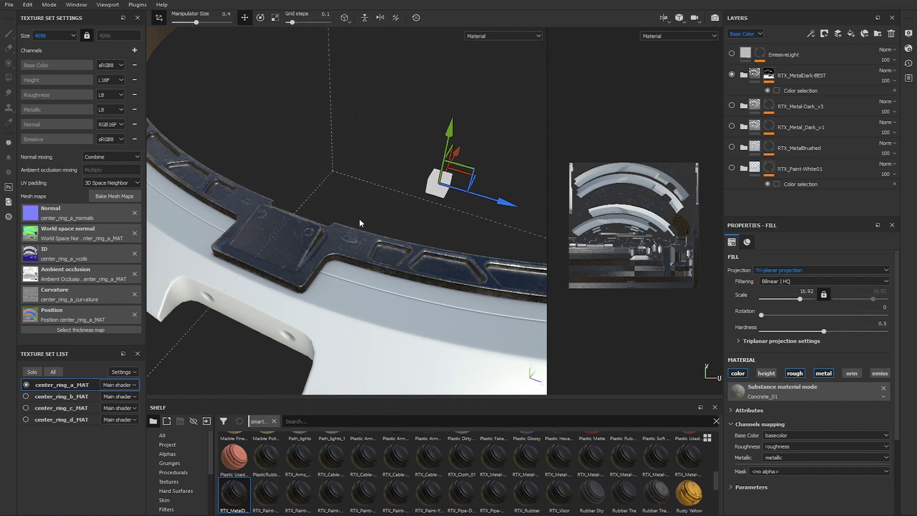
Step: Show the center_ring_b_MAT, center_ring_c_MAT and center_ring_d_MAT texture sets alongside the upper ring
right_click_drag(477, 157, 304, 207, "alt")
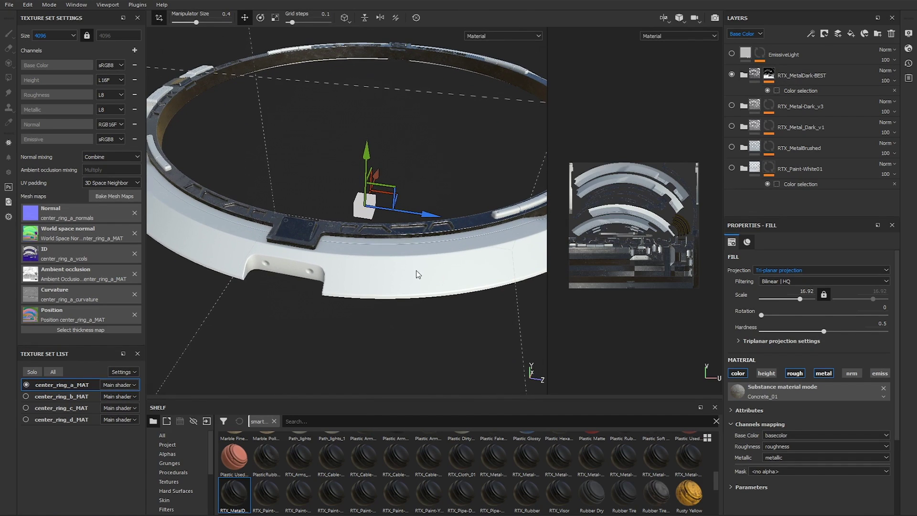
left_click(26, 397)
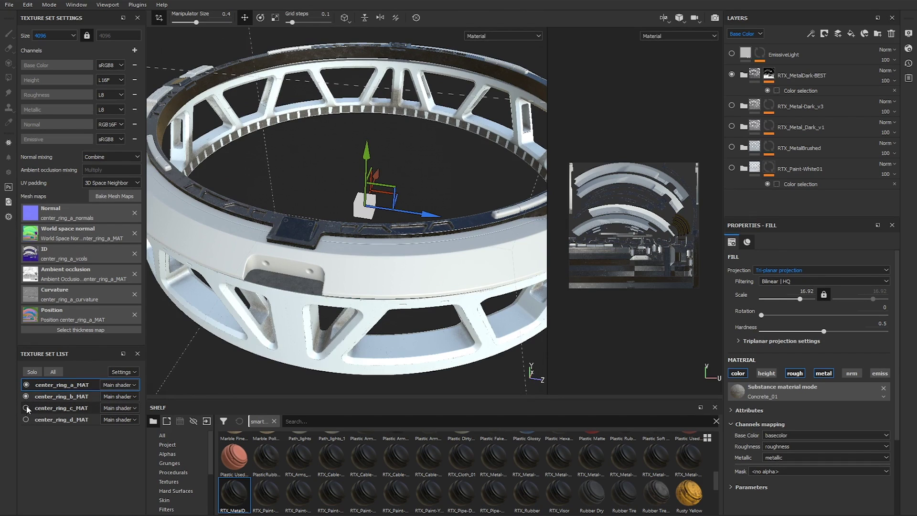
left_click(26, 408)
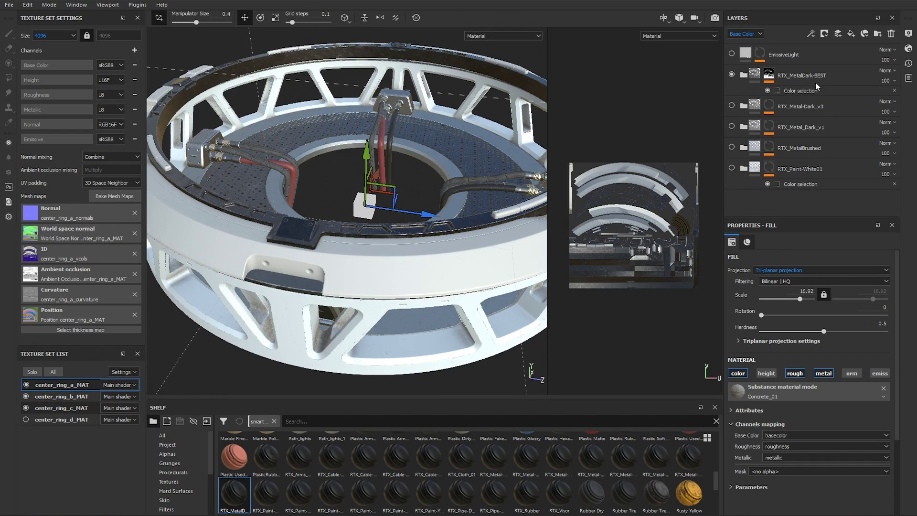
left_click(803, 76)
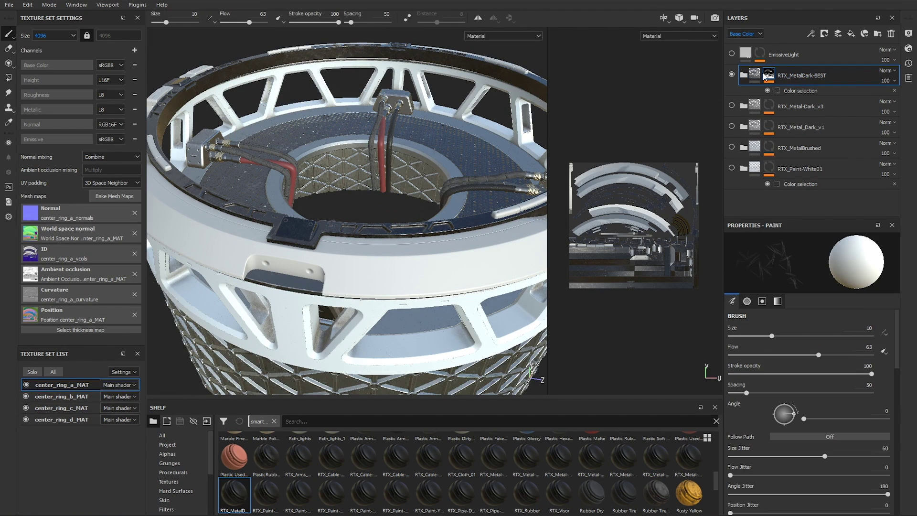
right_click(790, 73)
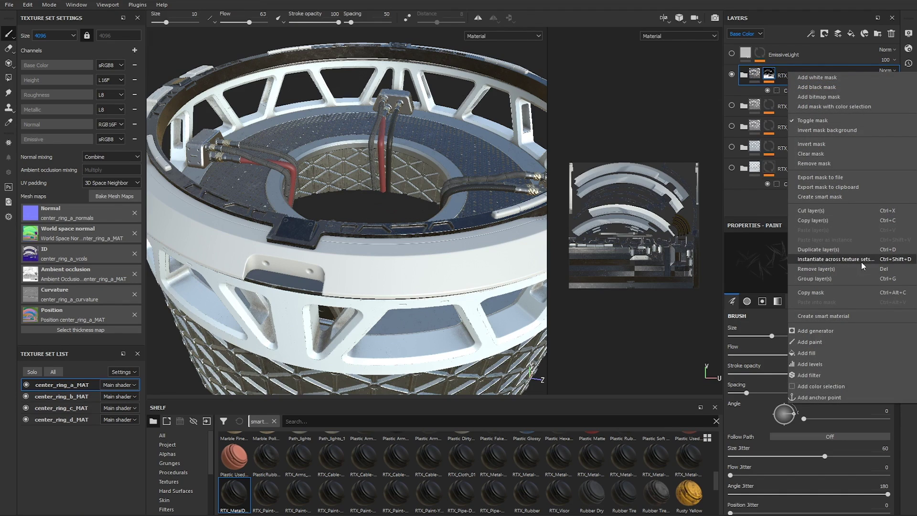
left_click(784, 93)
Step: Add the lower lattice section's teal ID color to the color selection in the RTX_MetalDark-BEST folder's mask
left_click(790, 90)
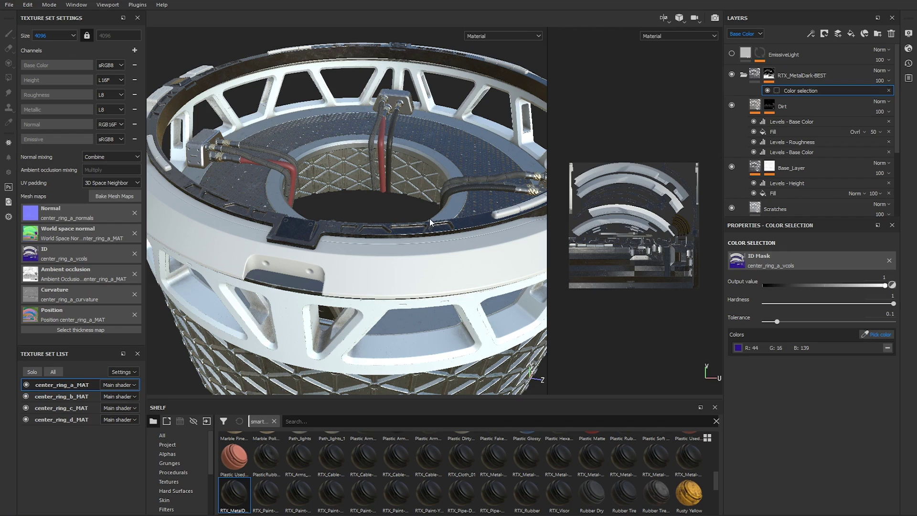
scroll(380, 251, "down", 3)
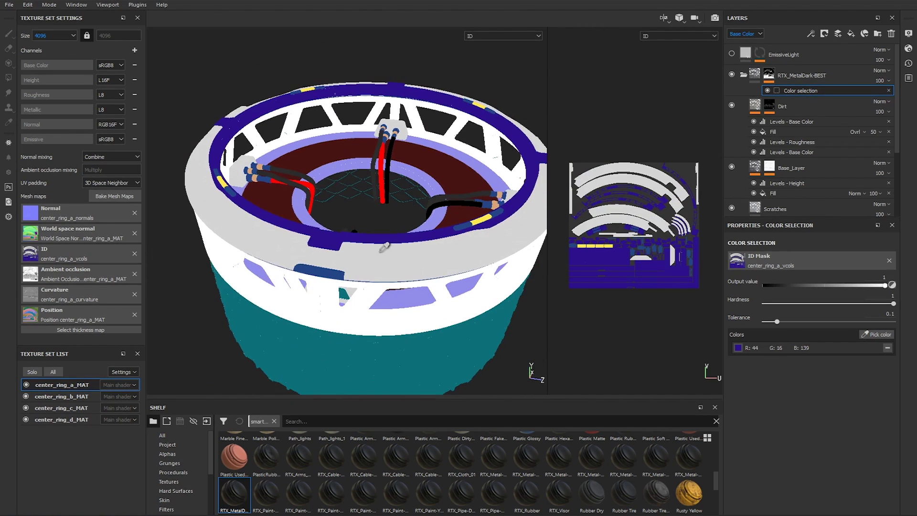
scroll(385, 247, "down", 2)
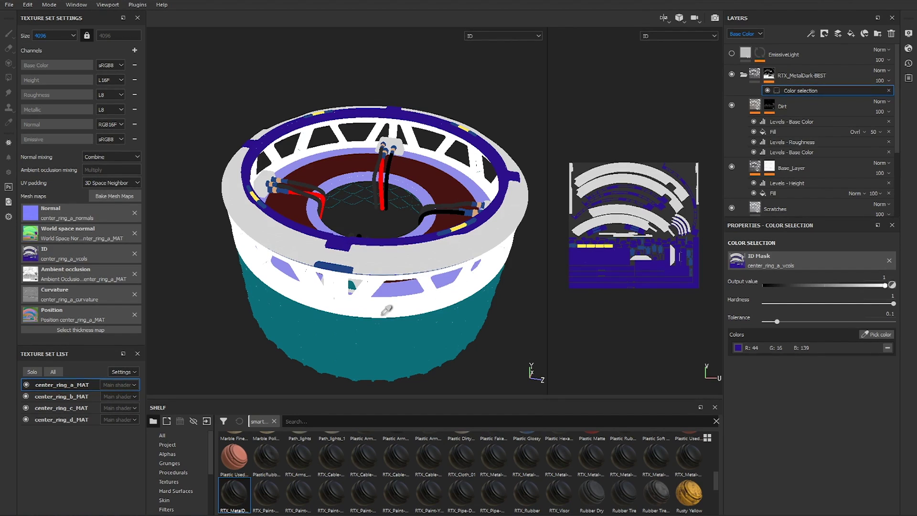
left_click(400, 339)
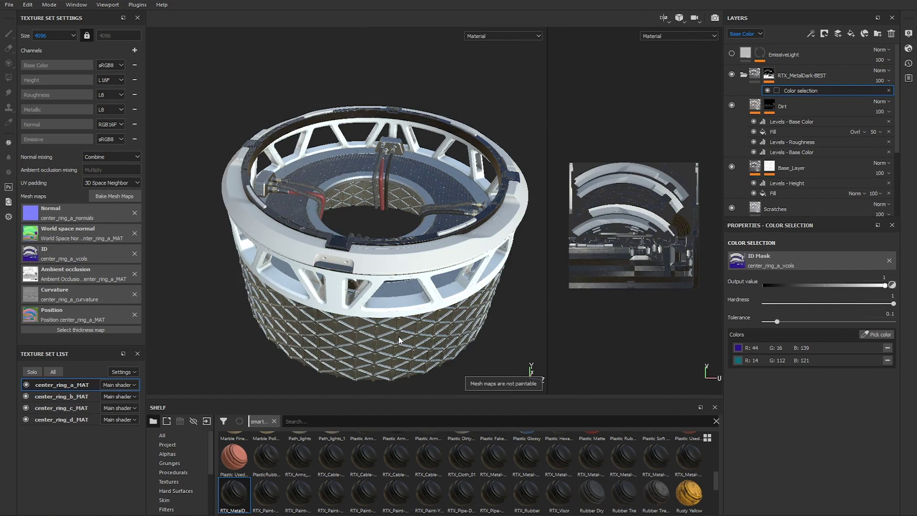
Step: Examine the lattice section below the white frame, hiding and reshowing the center_ring_d_MAT texture set to identify its geometry
scroll(371, 342, "up", 3)
left_click_drag(370, 340, 396, 267, "alt")
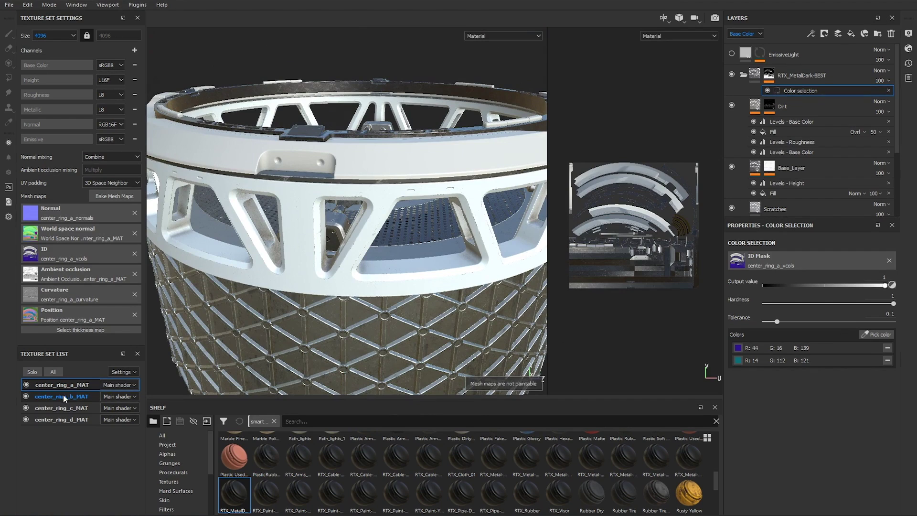
left_click(25, 420)
left_click(25, 420)
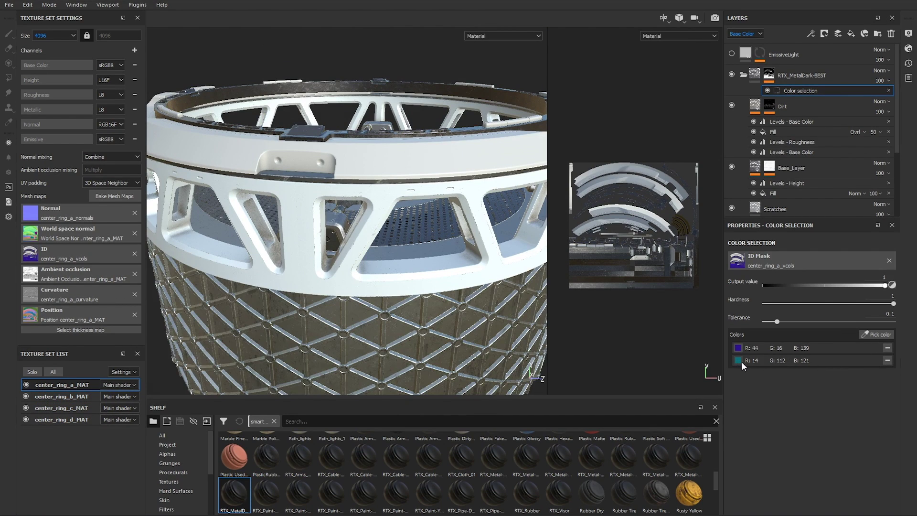
left_click_drag(373, 224, 378, 266, "alt")
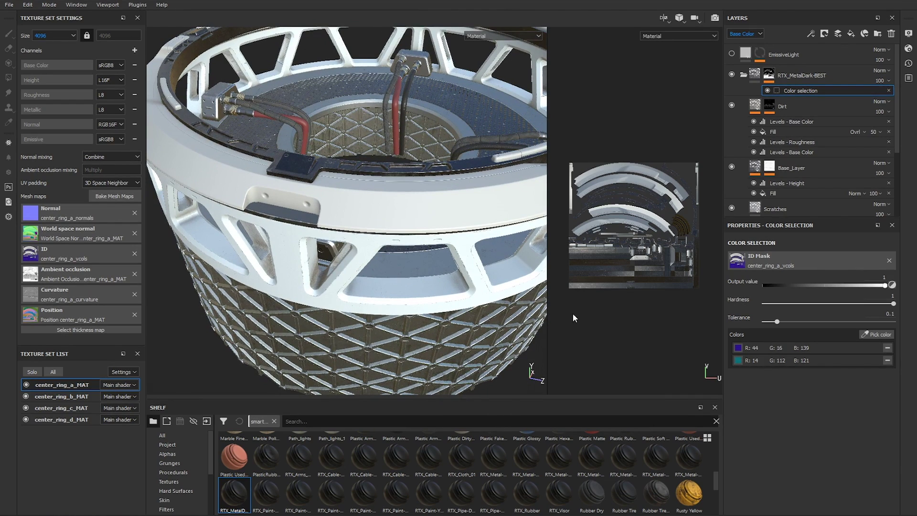
Step: Instantiate the RTX_MetalDark-BEST folder from center_ring_a_MAT into the center_ring_d_MAT texture set
left_click(807, 75)
right_click(798, 75)
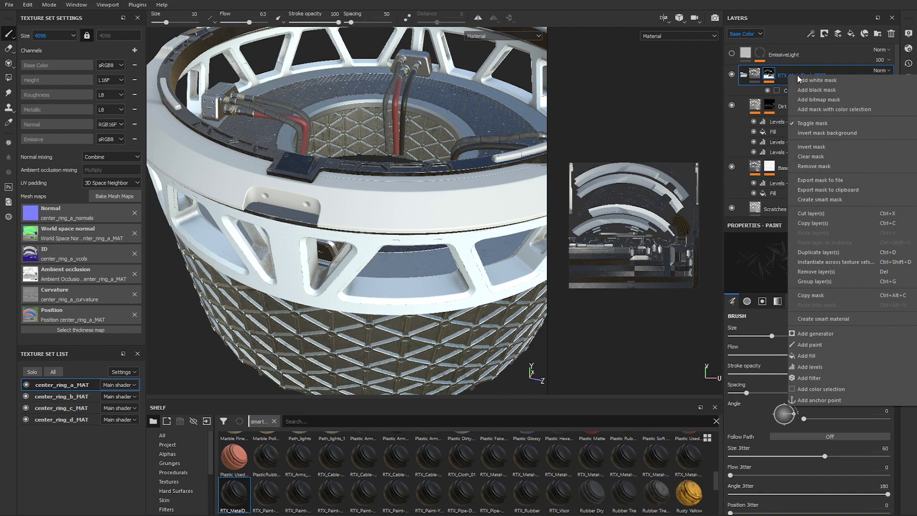
left_click(832, 261)
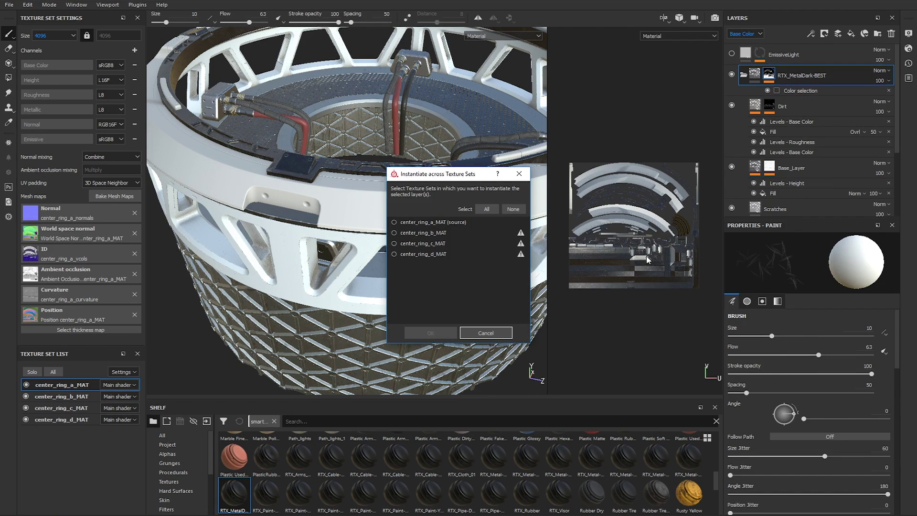
left_click(394, 254)
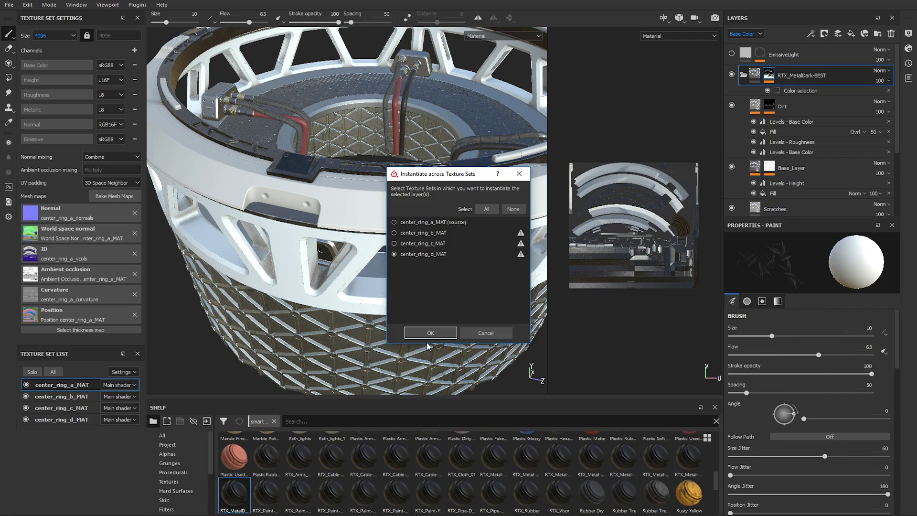
left_click(448, 333)
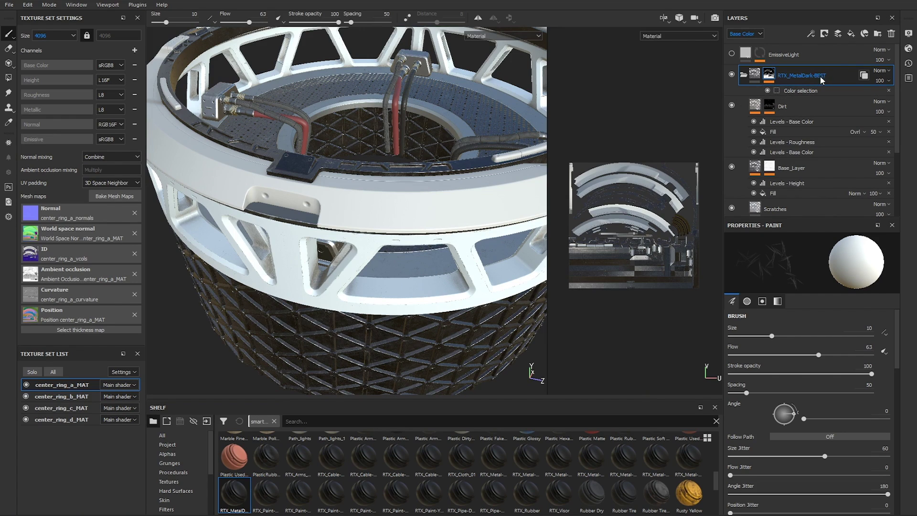
Step: Compare the lattice's metal surface up close with the Dirt and Base_Layer layers hidden and shown again
left_click(744, 74)
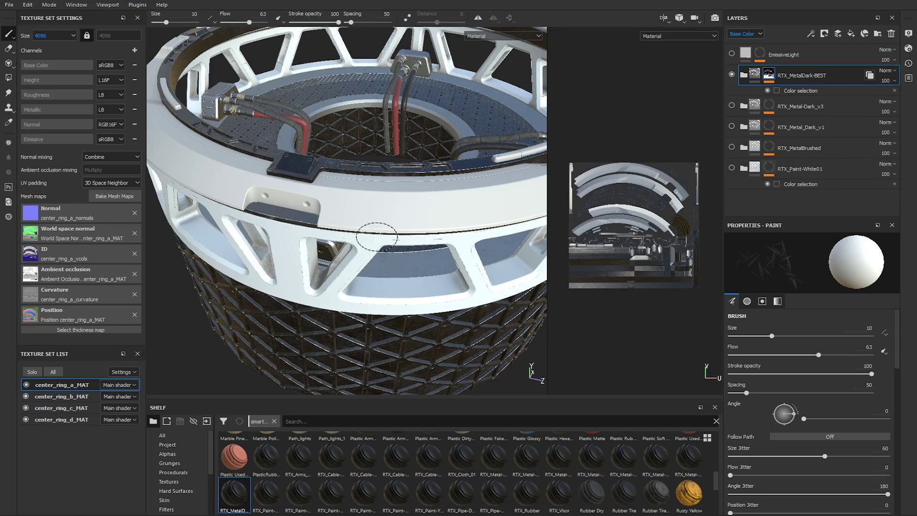
left_click_drag(370, 280, 475, 382, "alt")
scroll(439, 152, "up", 10)
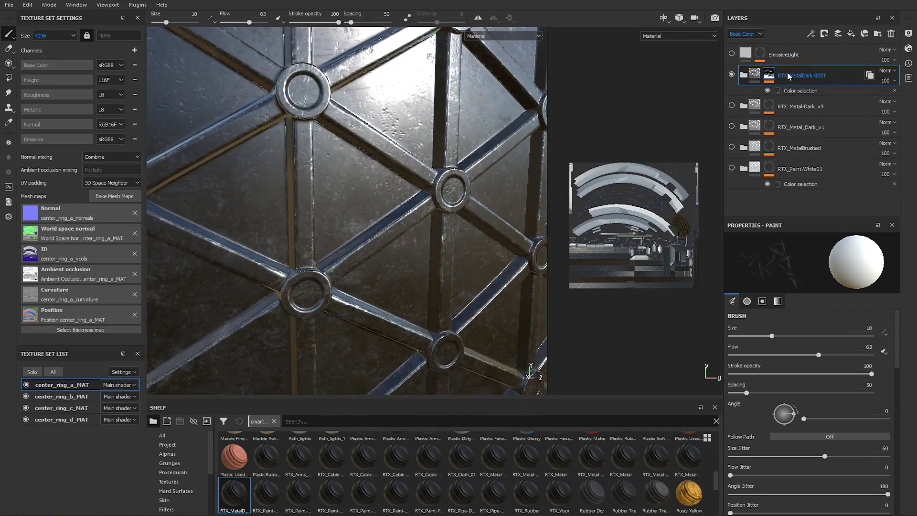
left_click(743, 74)
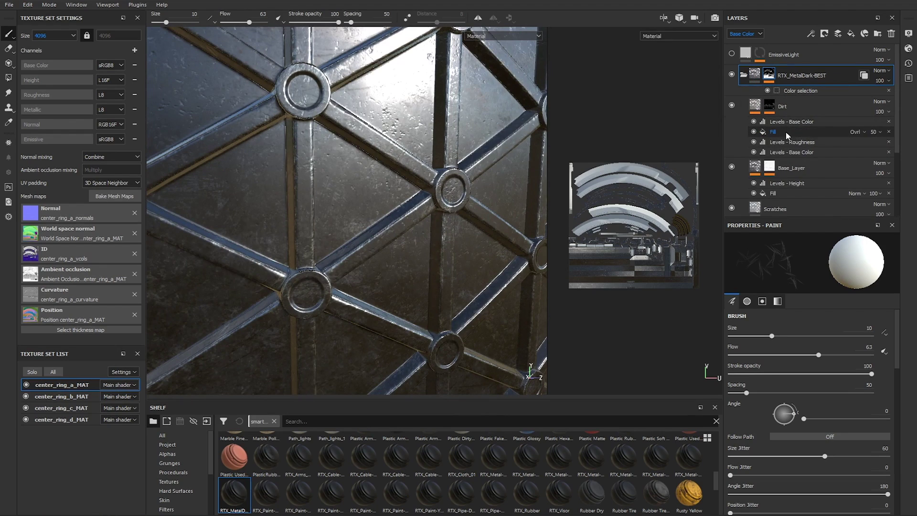
left_click(731, 106)
left_click_drag(421, 131, 420, 149, "alt")
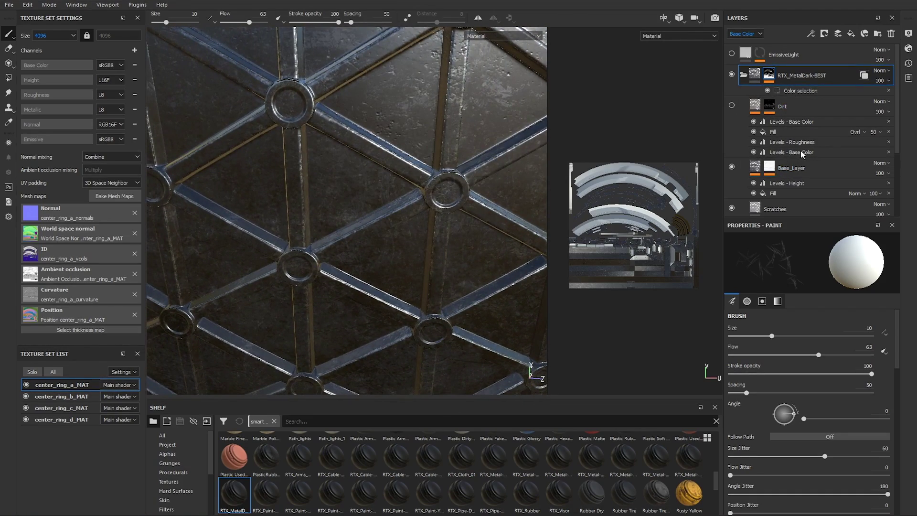
left_click(733, 166)
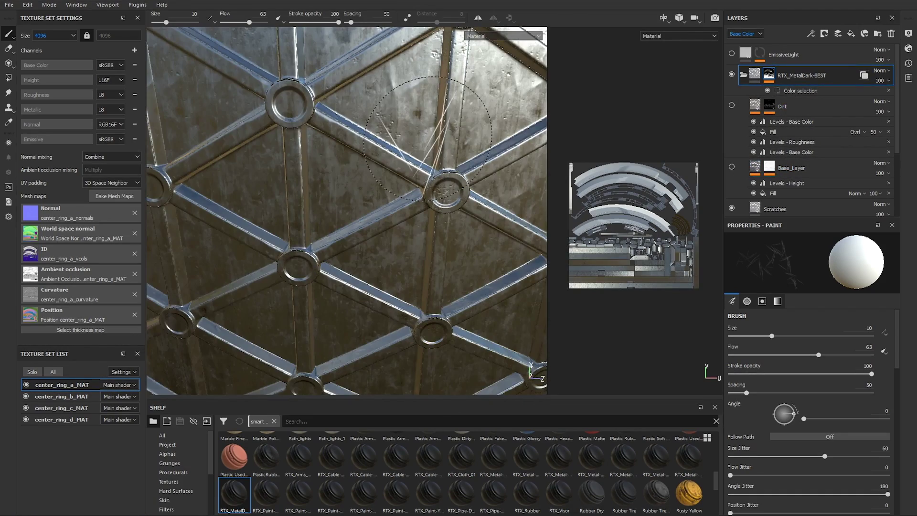
left_click_drag(420, 138, 444, 137, "alt")
left_click(732, 168)
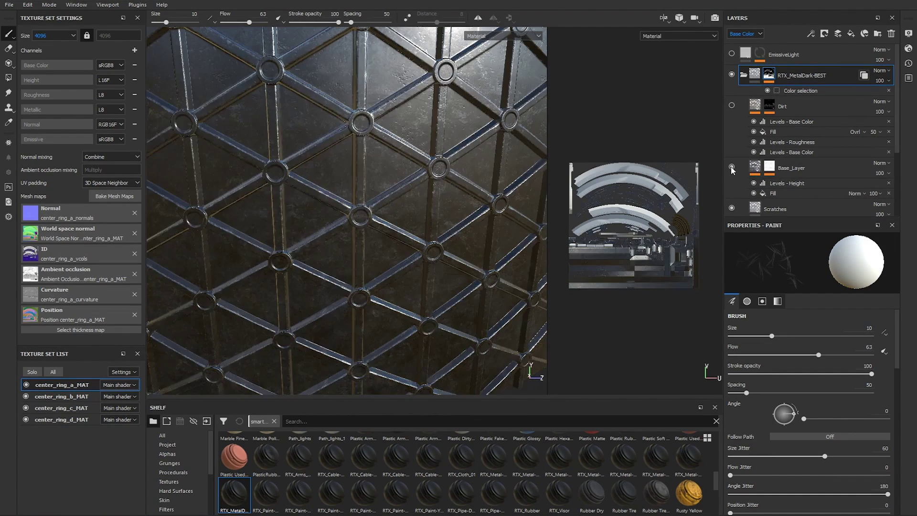
left_click(732, 106)
left_click(743, 75)
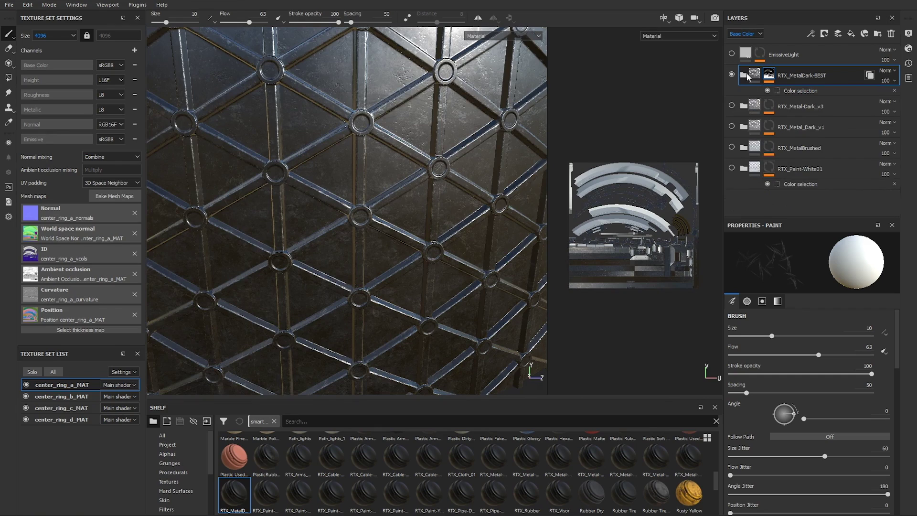
Step: Inspect the RTX_MetalDark-BEST instance in center_ring_d_MAT's layer stack and its look on the lattice, with the MatID10 folder collapsed
left_click(54, 421)
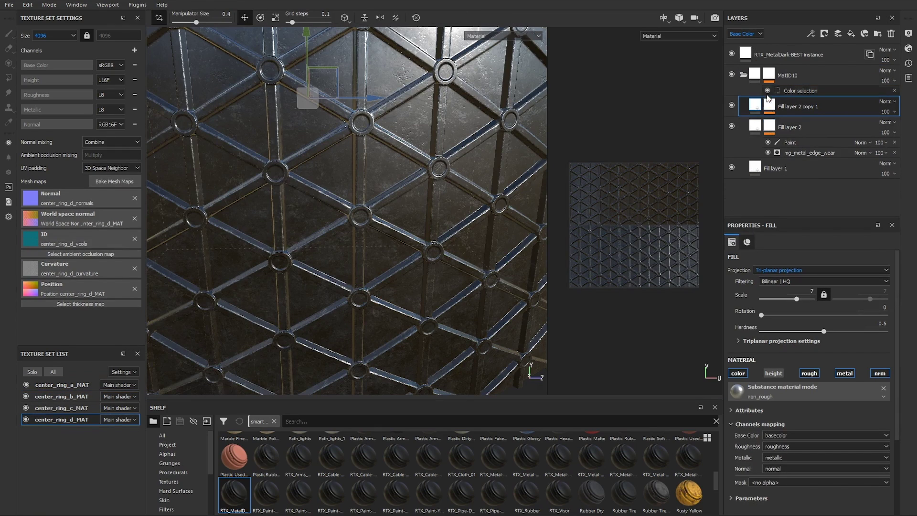
left_click(744, 75)
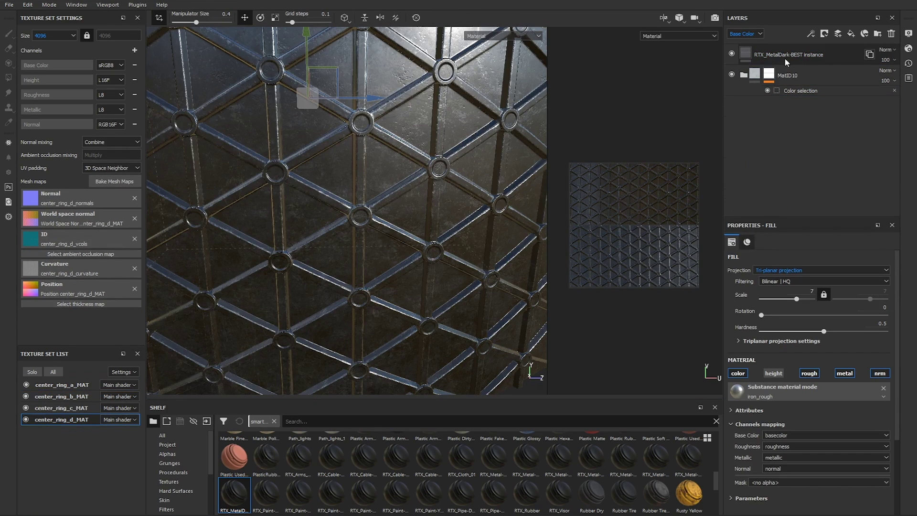
left_click(784, 58)
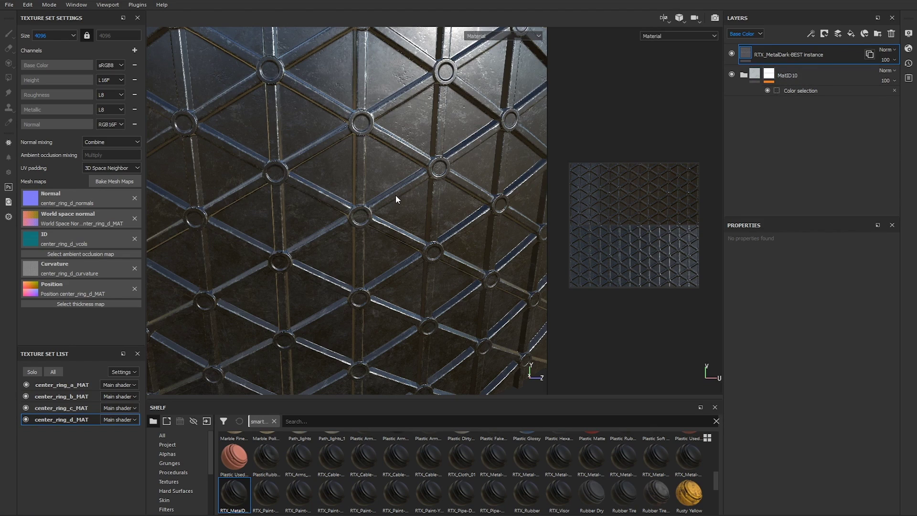
scroll(396, 195, "up", 5)
mouse_move(396, 186)
left_mouse_down("alt")
mouse_move(385, 164)
mouse_move(412, 176)
mouse_move(384, 190)
left_mouse_up("alt")
scroll(395, 187, "down", 5)
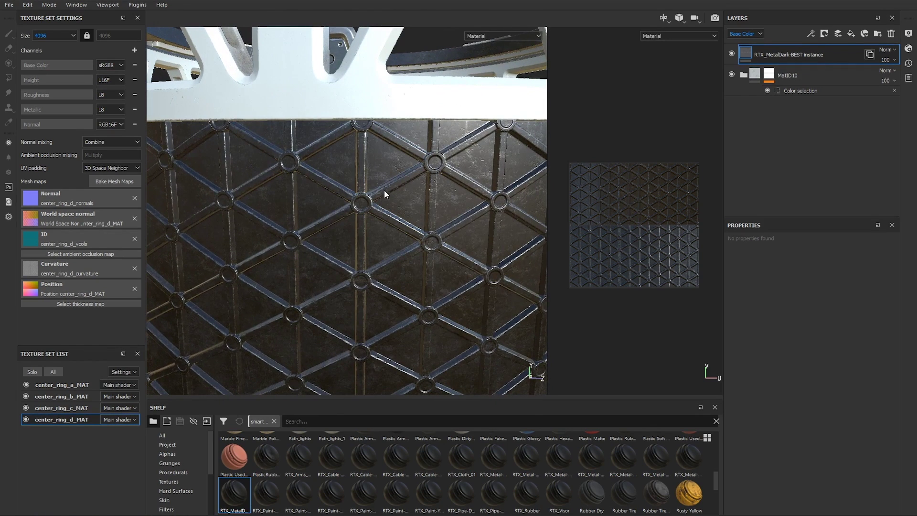
Step: Review the RTX_MetalDark-BEST source folder in center_ring_a_MAT, including its color selection and the Paint effect in Base_Layer's mask
left_click(58, 388)
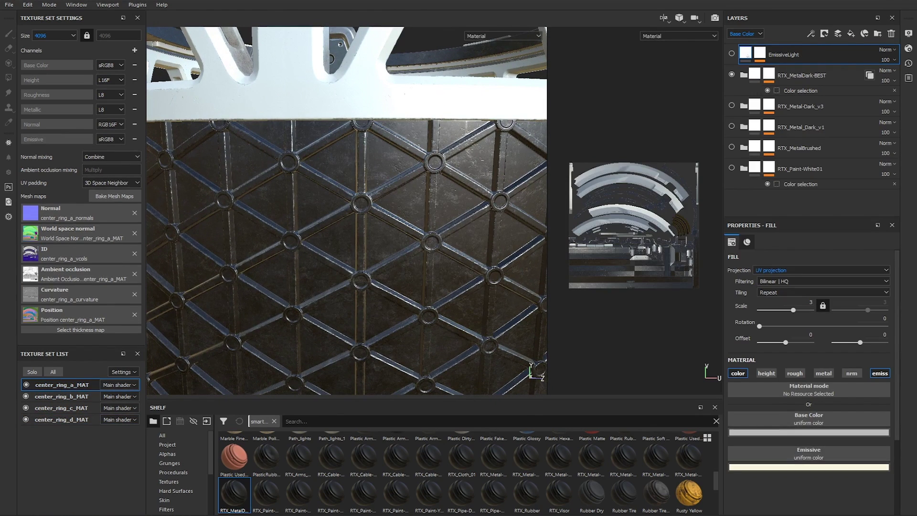
left_click(769, 76)
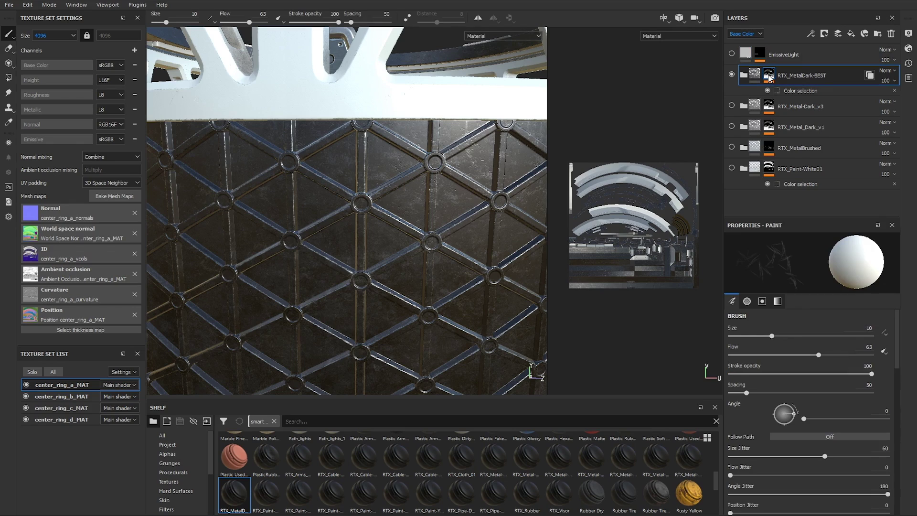
left_click(799, 91)
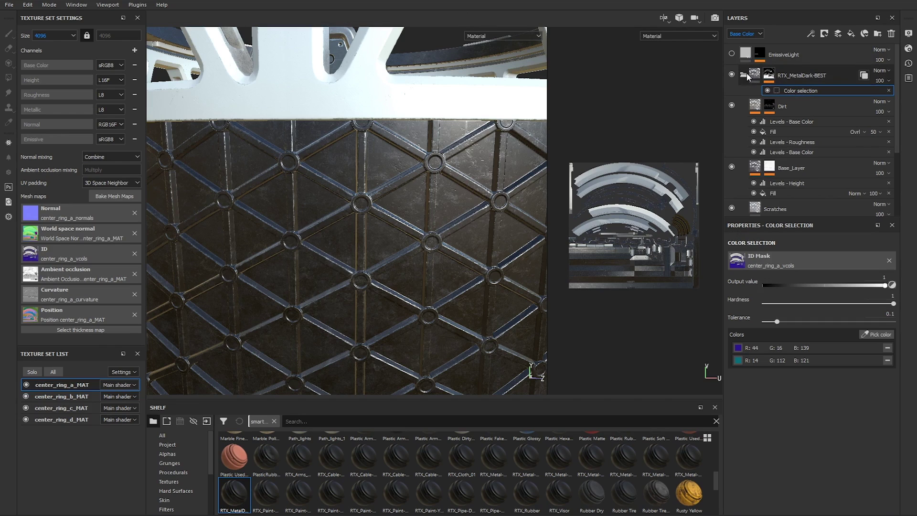
scroll(784, 157, "down", 2)
scroll(784, 156, "up", 2)
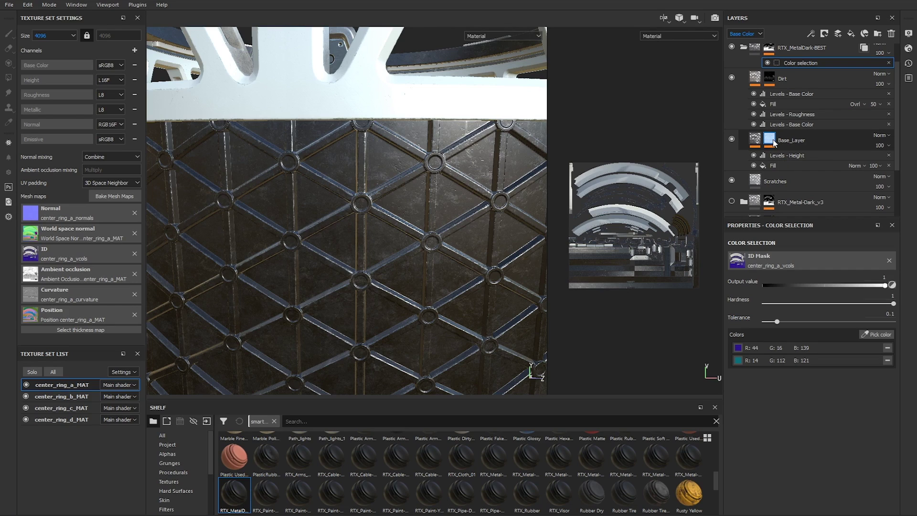
left_click(773, 140)
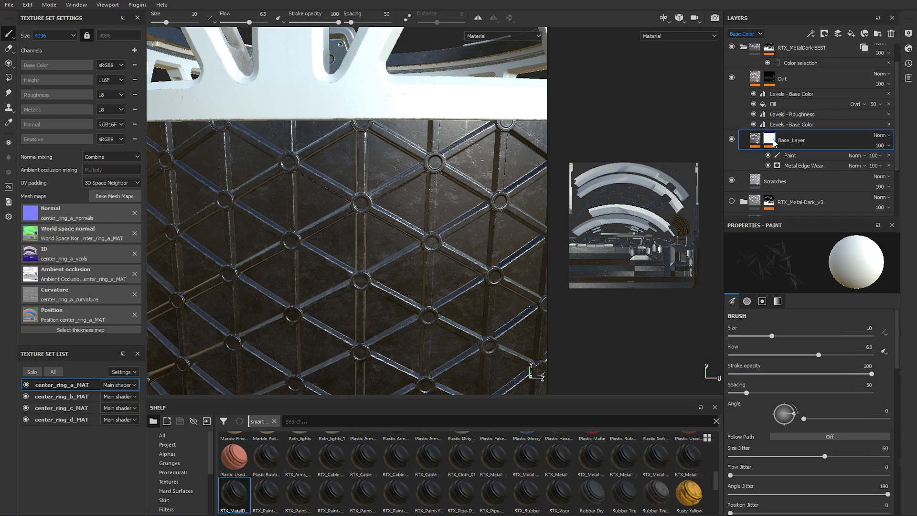
left_click(789, 156)
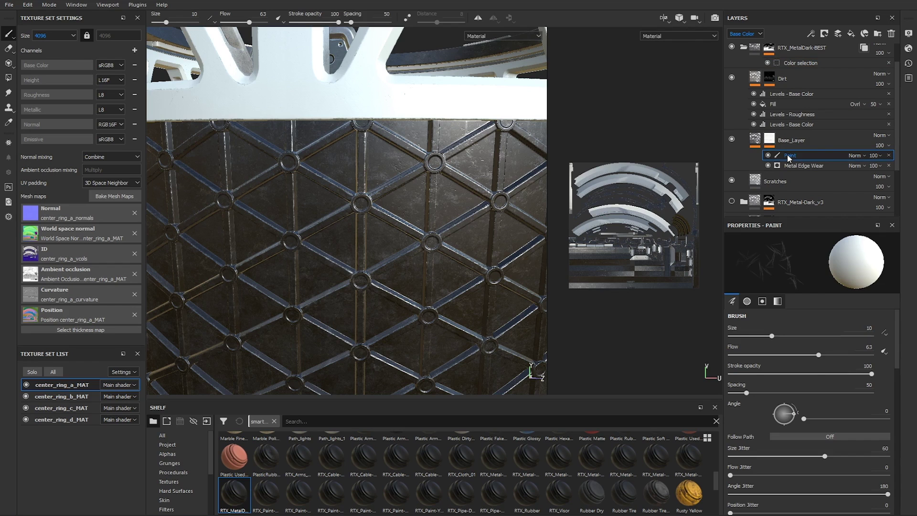
scroll(341, 263, "up", 1)
scroll(342, 263, "up", 3)
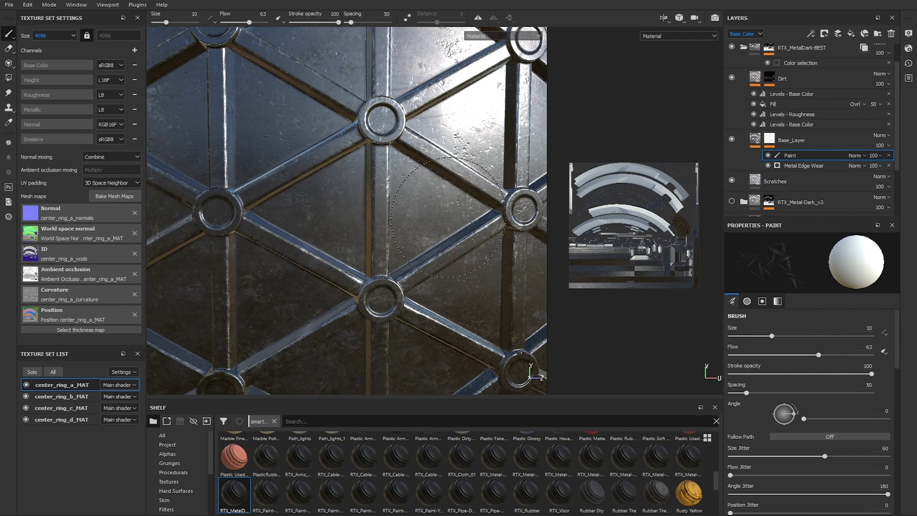
Step: Compare the layer stacks of center_ring_d_MAT and center_ring_a_MAT and examine the lattice metal from another angle
left_click(46, 420)
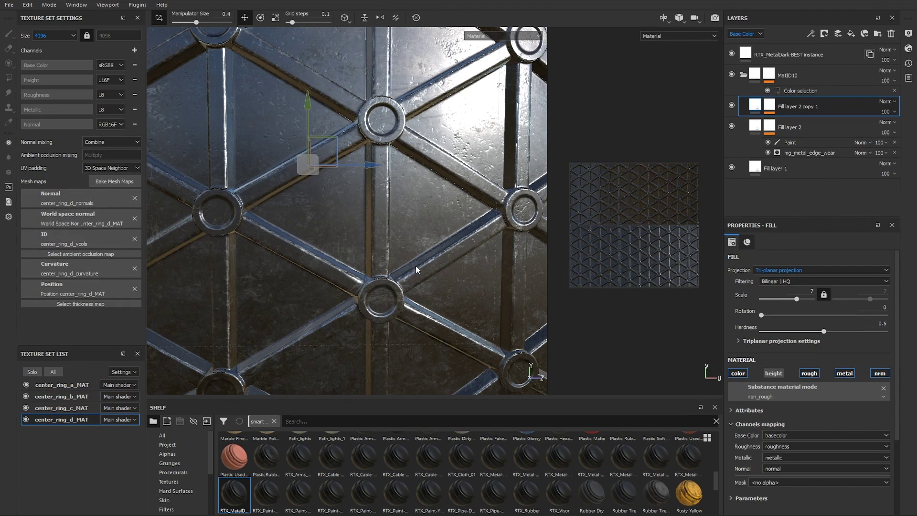
left_click(65, 386)
scroll(396, 177, "down", 5)
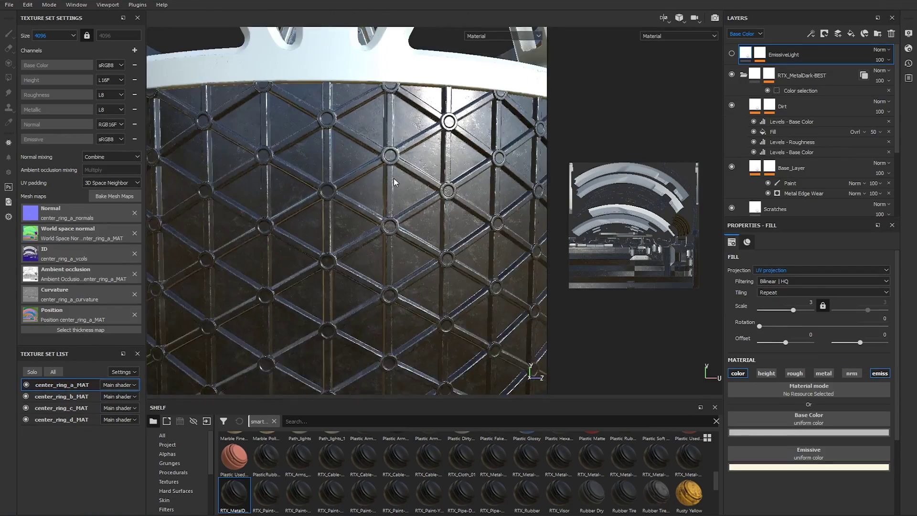
left_click_drag(393, 182, 359, 239, "alt")
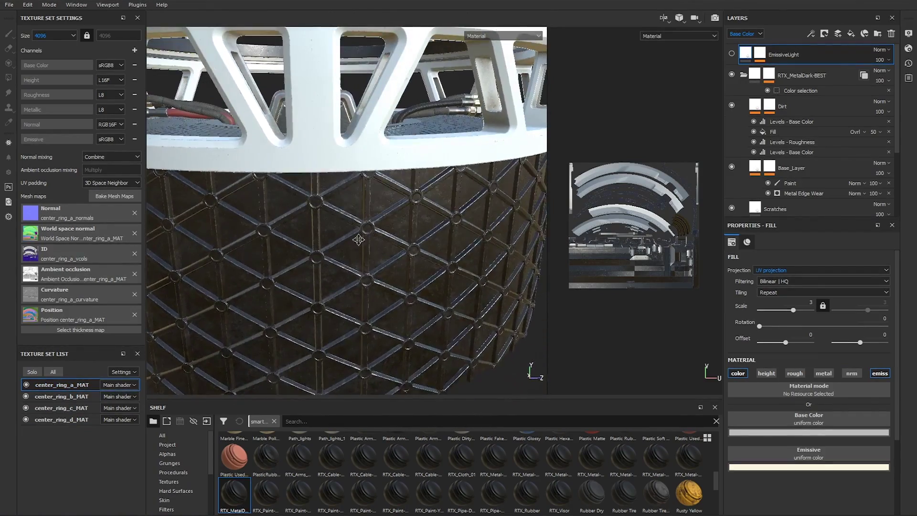
scroll(358, 240, "up", 6)
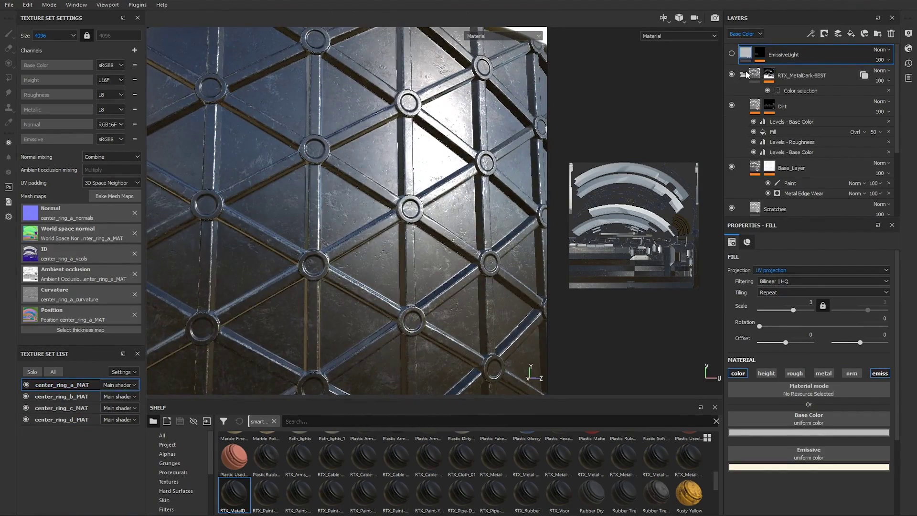
Step: Remove the RTX_MetalDark-BEST instance from the center_ring_d_MAT texture set
left_click(745, 76)
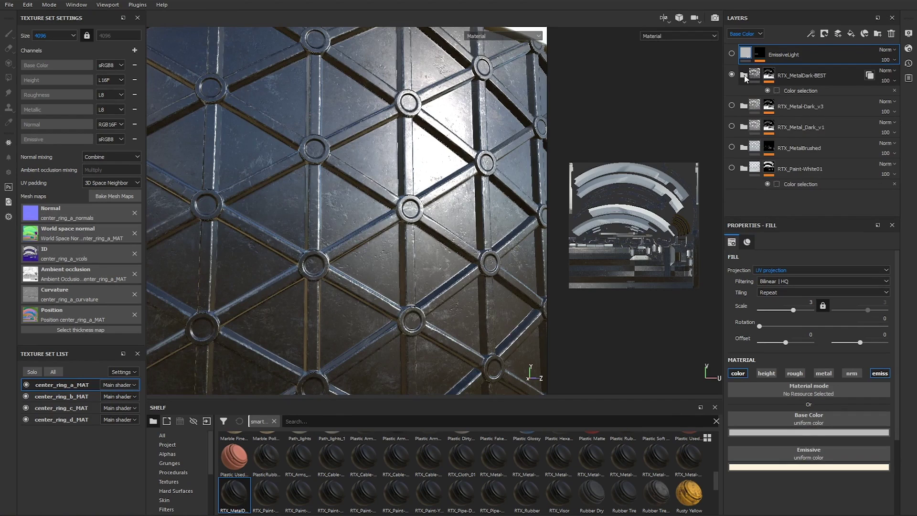
left_click(809, 75)
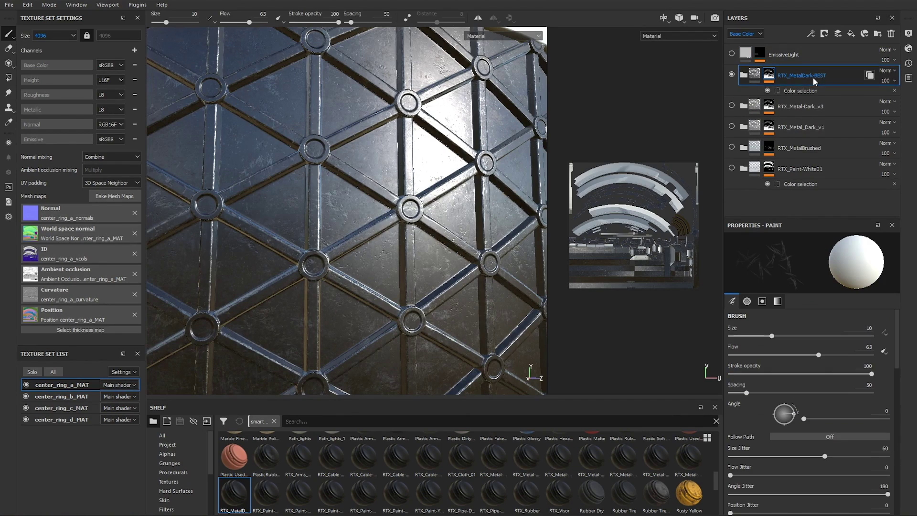
right_click(870, 75)
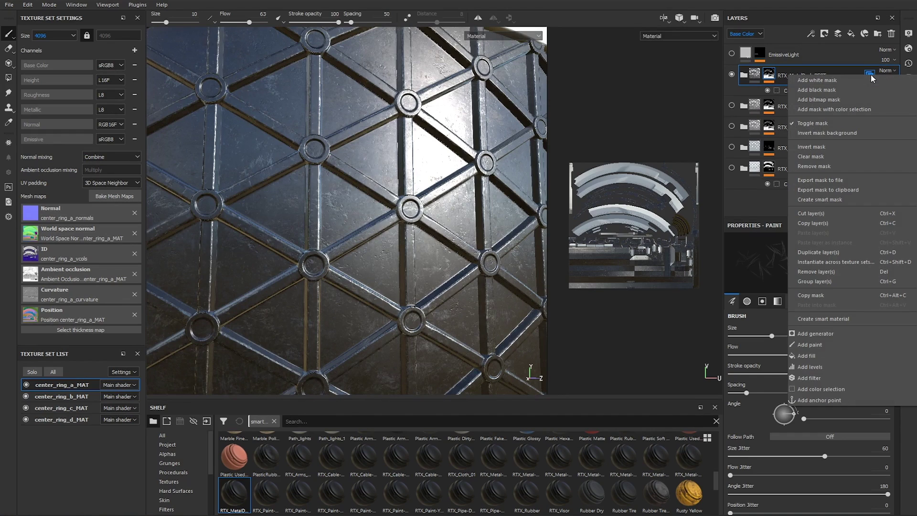
key("Escape")
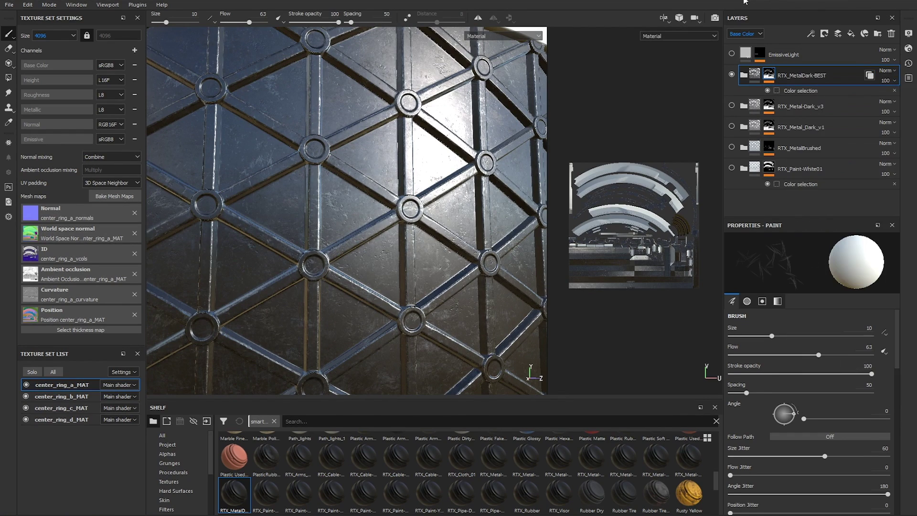
left_click(71, 420)
right_click(866, 53)
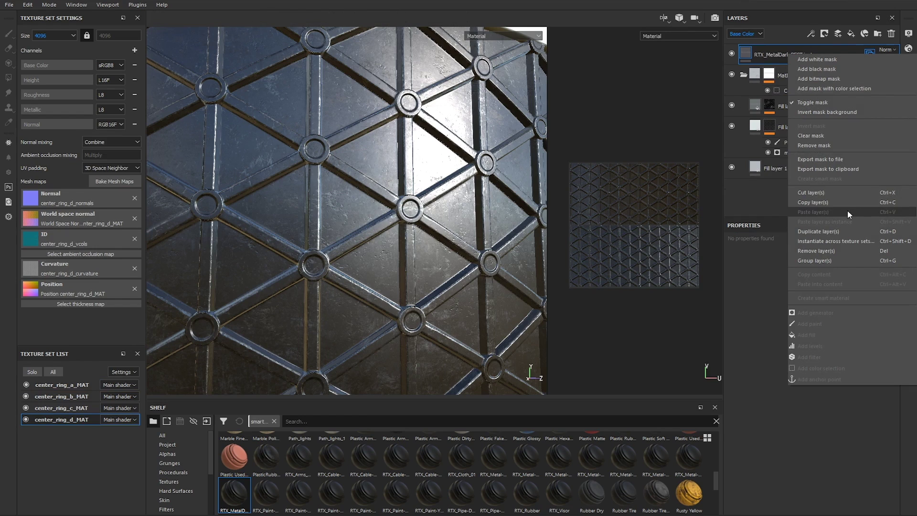
key("Escape")
key("ctrl+z")
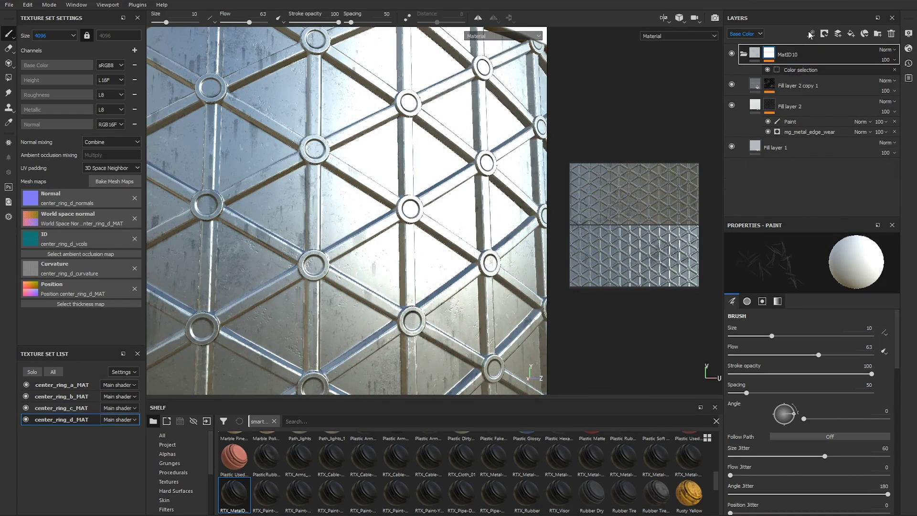
Step: Restore RTX_MetalDark-BEST above MatID10 in the center_ring_d_MAT layer stack and collapse both folders
key("ctrl+y")
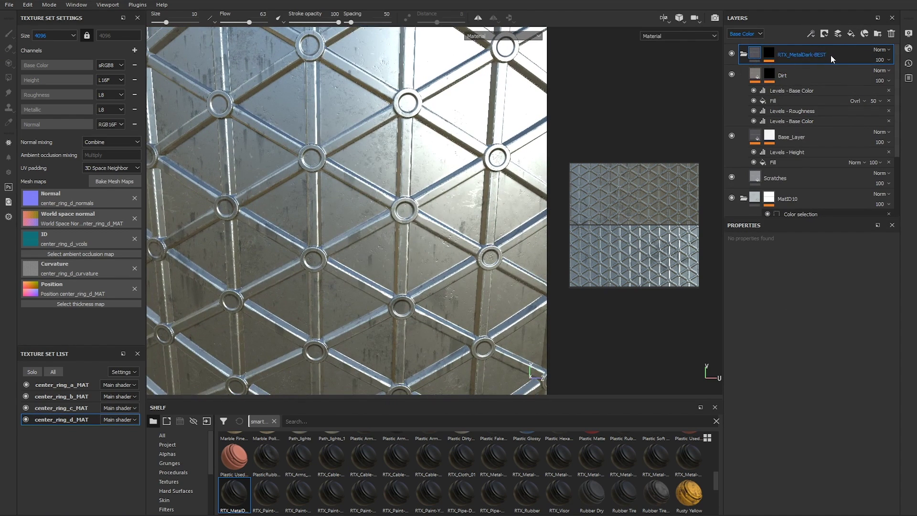
left_click(744, 54)
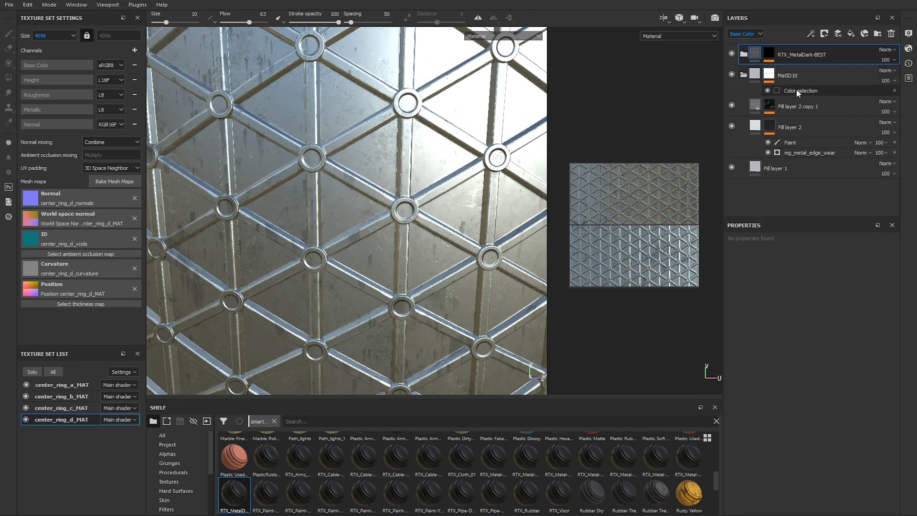
left_click(744, 74)
Step: Add the lattice's teal ID color (R 14, G 112, B 121) to the color selection mask of RTX_MetalDark-BEST
left_click(770, 54)
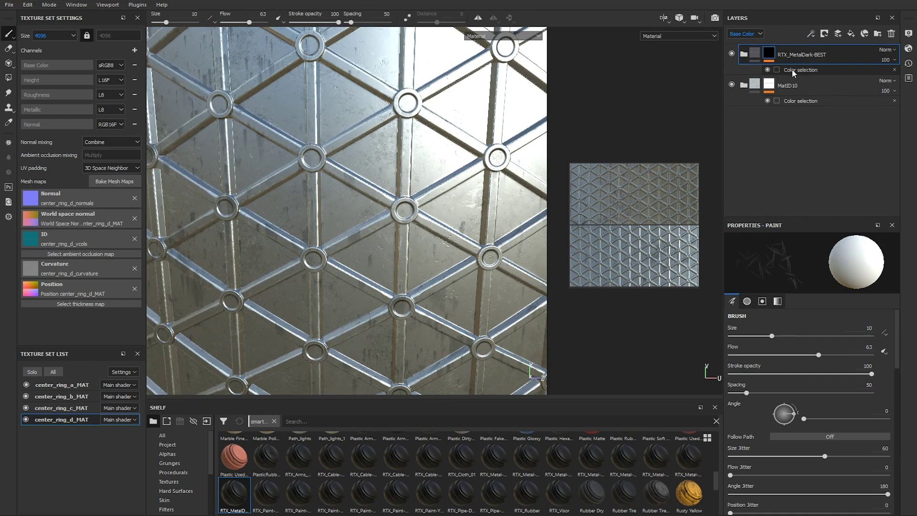
left_click(792, 70)
left_click(867, 331)
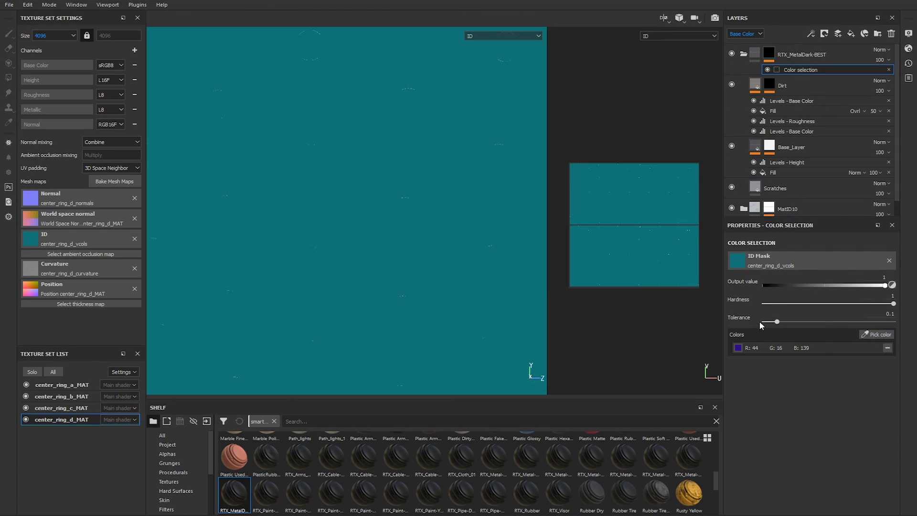
left_click(405, 204)
left_click_drag(448, 136, 430, 143, "alt")
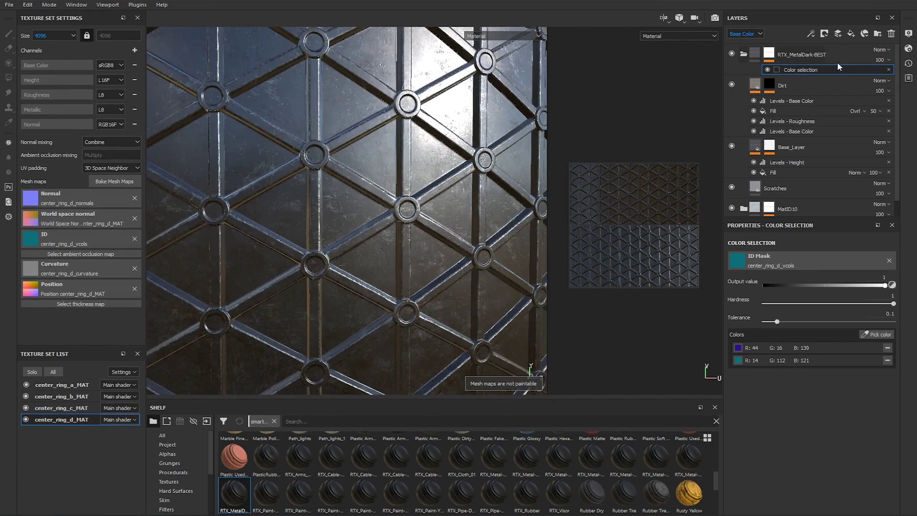
Step: Compare the lattice with RTX_MetalDark-BEST hidden and shown, collapse the folder, and view the lattice together with the upper ring
left_click(732, 53)
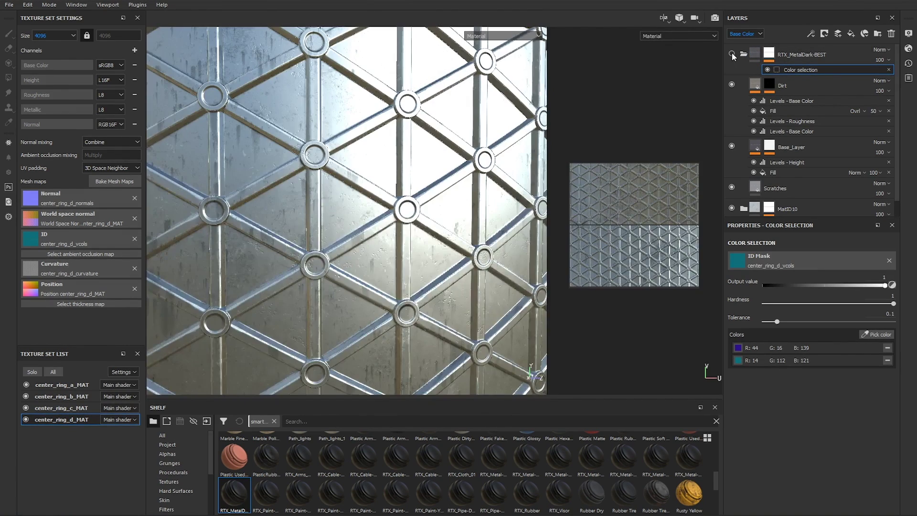
left_click(731, 52)
left_click(743, 56)
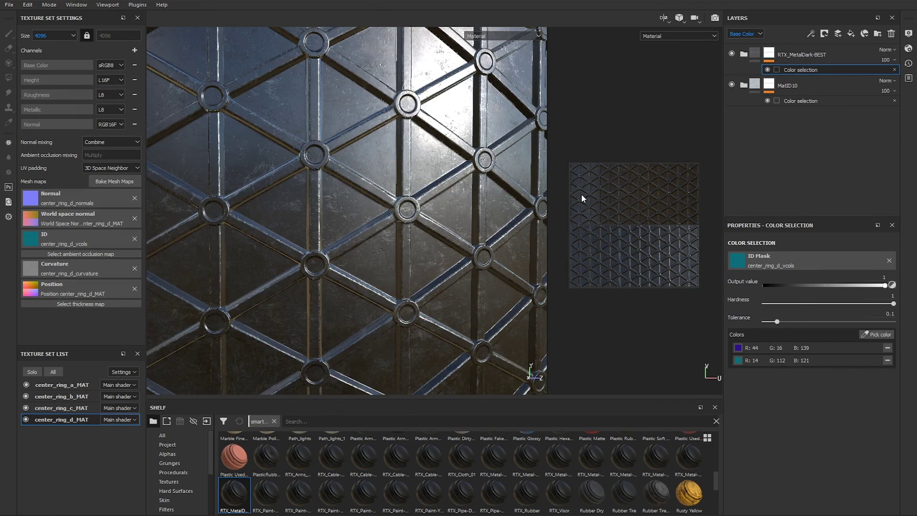
left_click(797, 53)
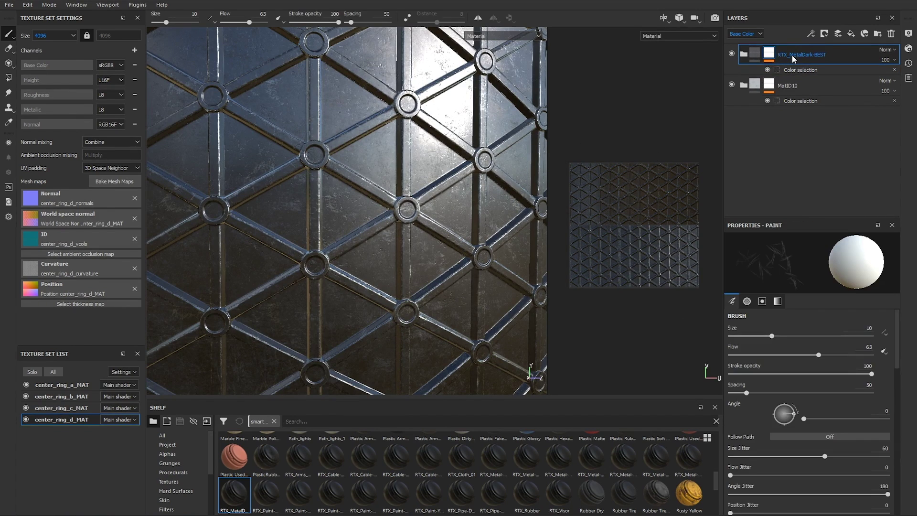
scroll(378, 194, "down", 5)
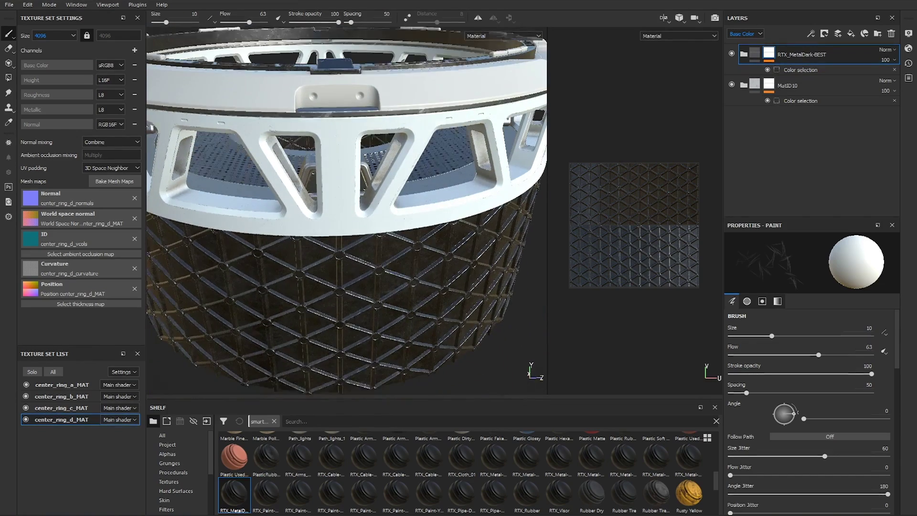
left_click_drag(379, 194, 75, 387, "alt")
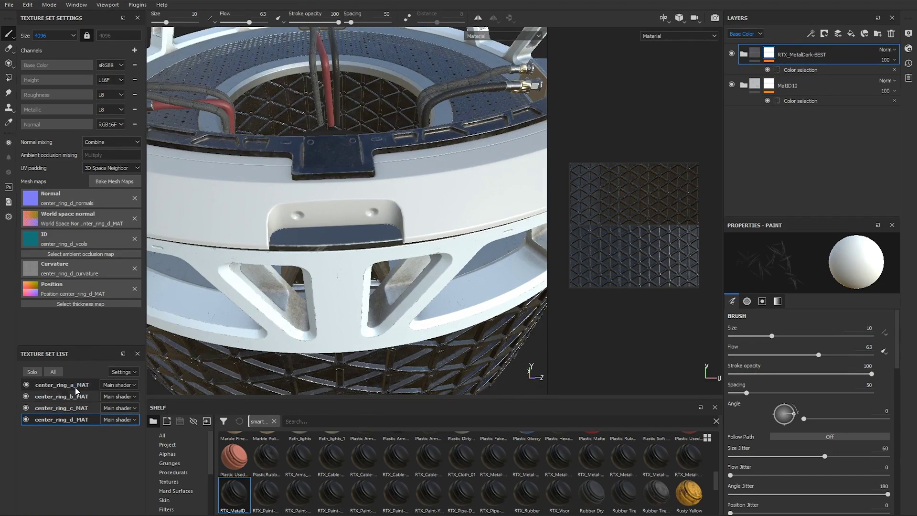
Step: Copy the RTX_MetalDark-BEST folder from center_ring_d_MAT and select the matching folder in center_ring_a_MAT
left_click(65, 384)
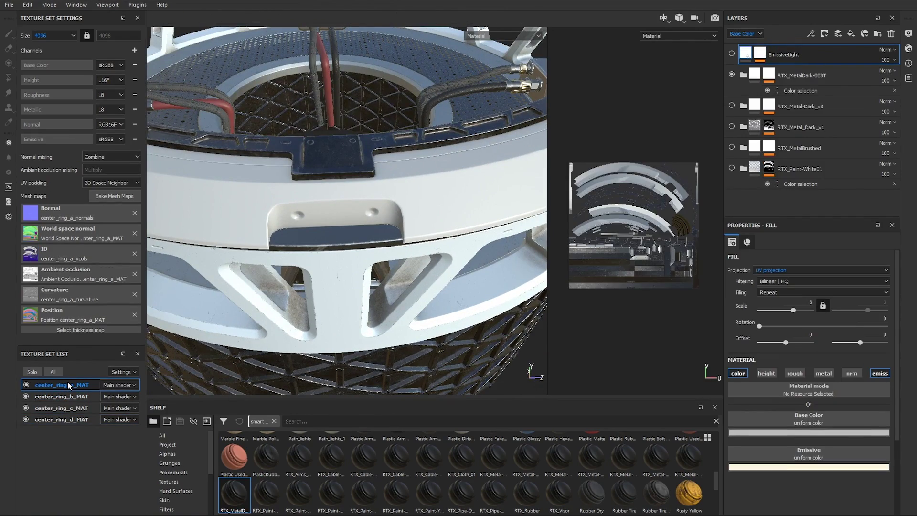
left_click(71, 419)
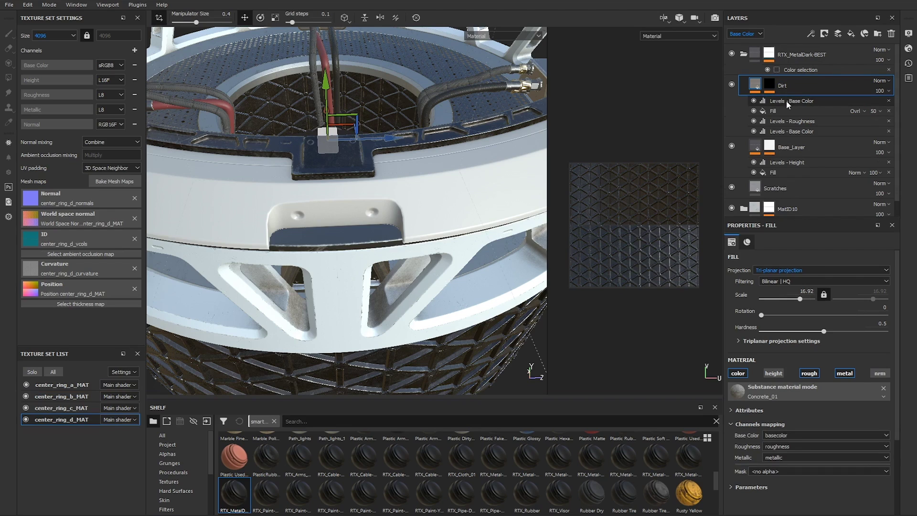
right_click(800, 53)
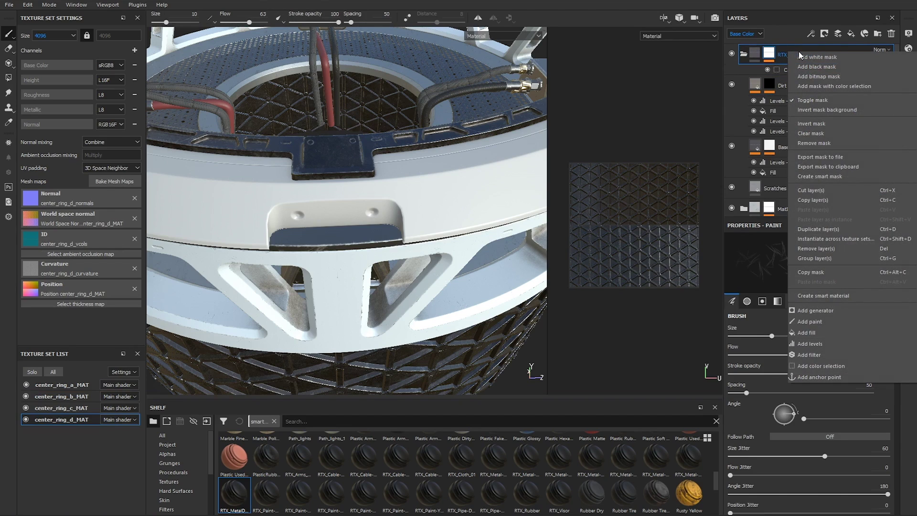
left_click(833, 200)
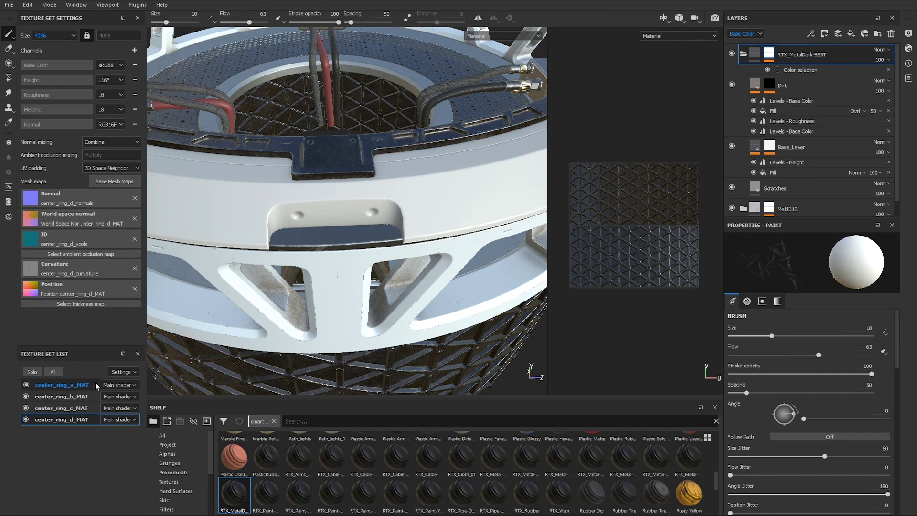
left_click(96, 386)
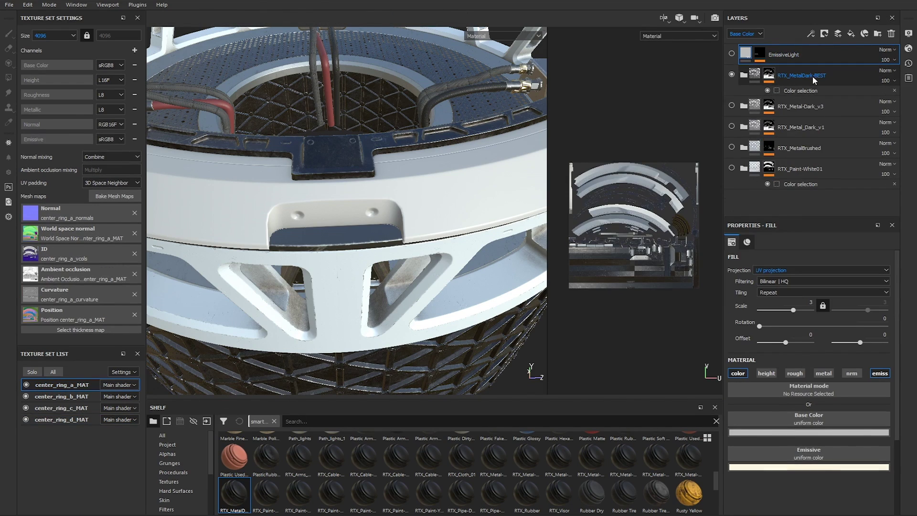
left_click(800, 75)
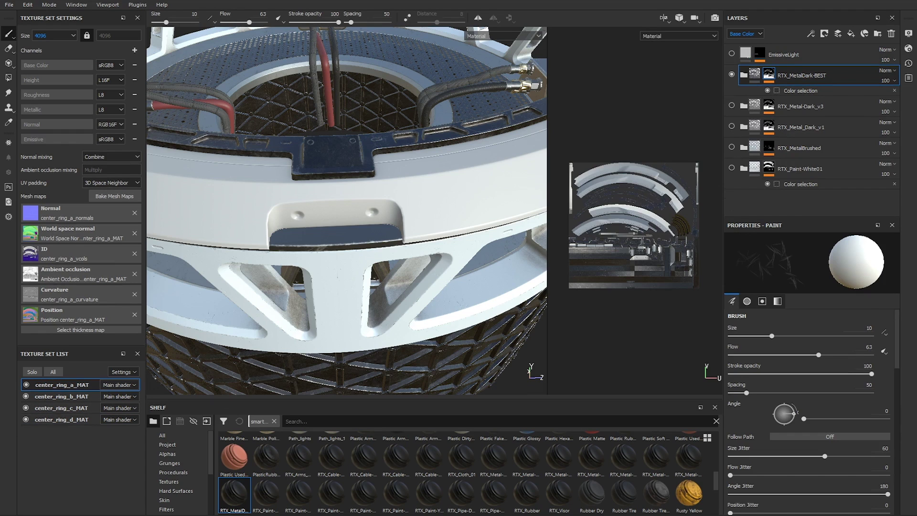
Step: Examine the dark metal on the ring's rim, bracket, inner plate and lattice from several angles and distances
mouse_move(401, 115)
left_mouse_down("alt")
mouse_move(400, 126)
mouse_move(392, 109)
left_mouse_up("alt")
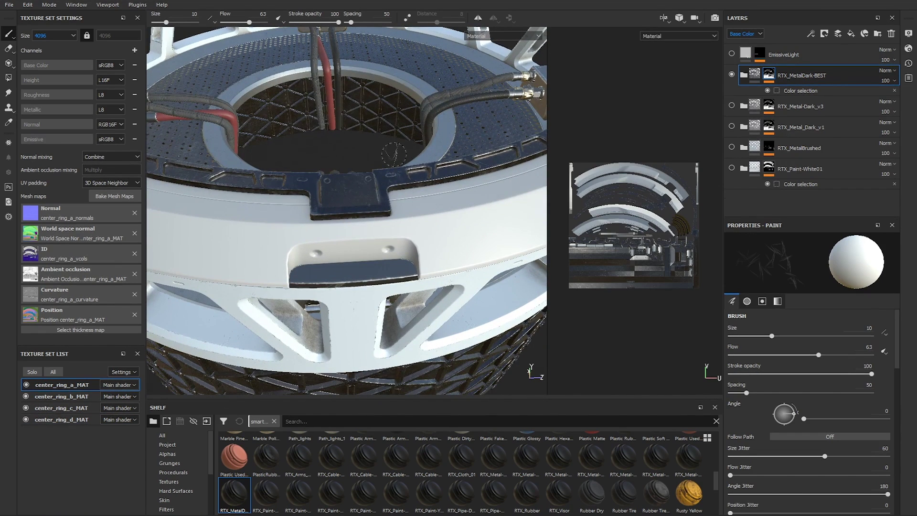
scroll(377, 150, "up", 2)
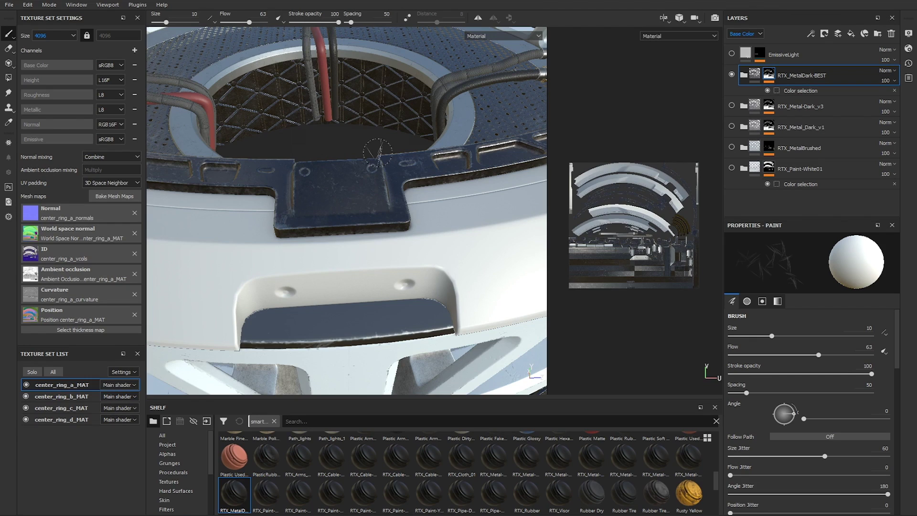
scroll(377, 152, "down", 5)
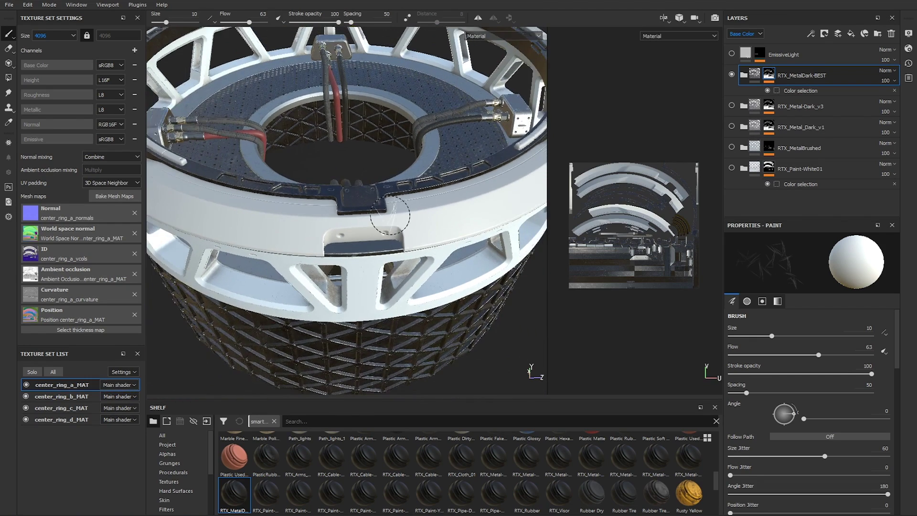
left_click_drag(382, 154, 404, 174, "alt")
scroll(404, 174, "down", 4)
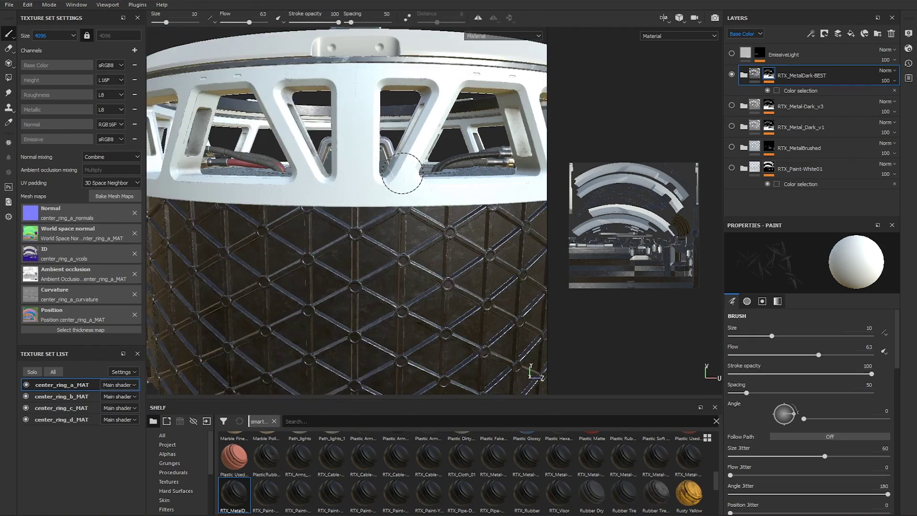
scroll(383, 133, "up", 4)
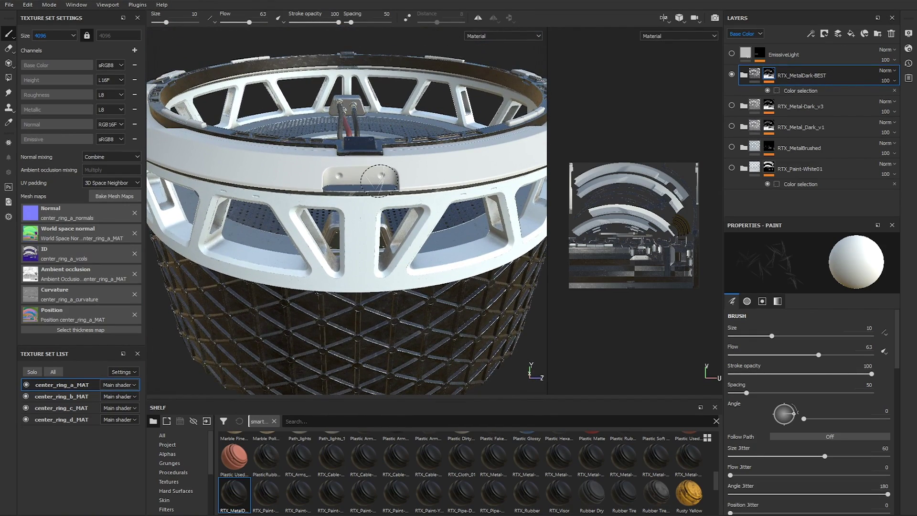
left_click_drag(379, 181, 354, 134, "alt")
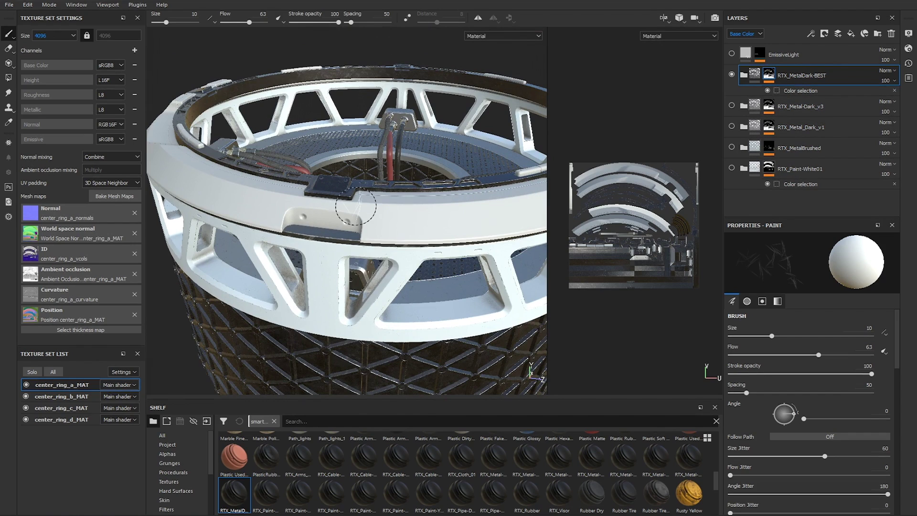
left_click_drag(413, 153, 397, 162, "alt")
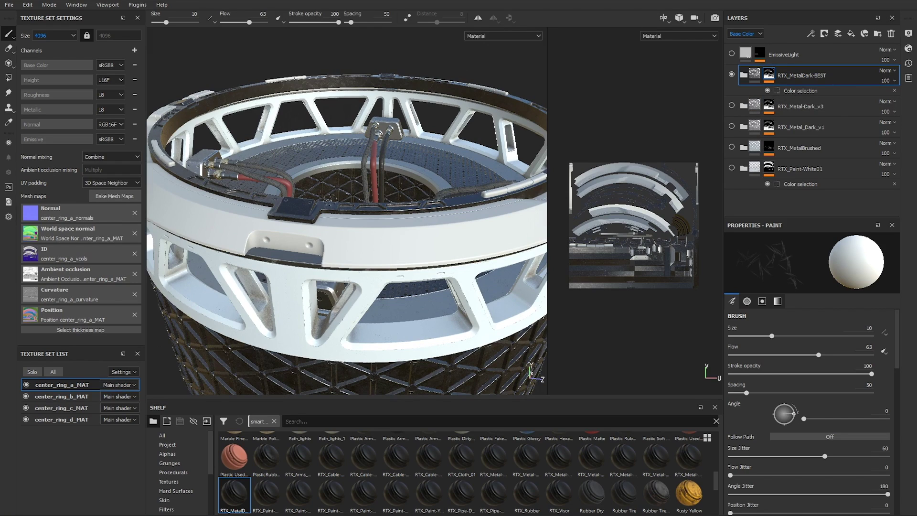
left_click_drag(305, 272, 382, 167, "alt")
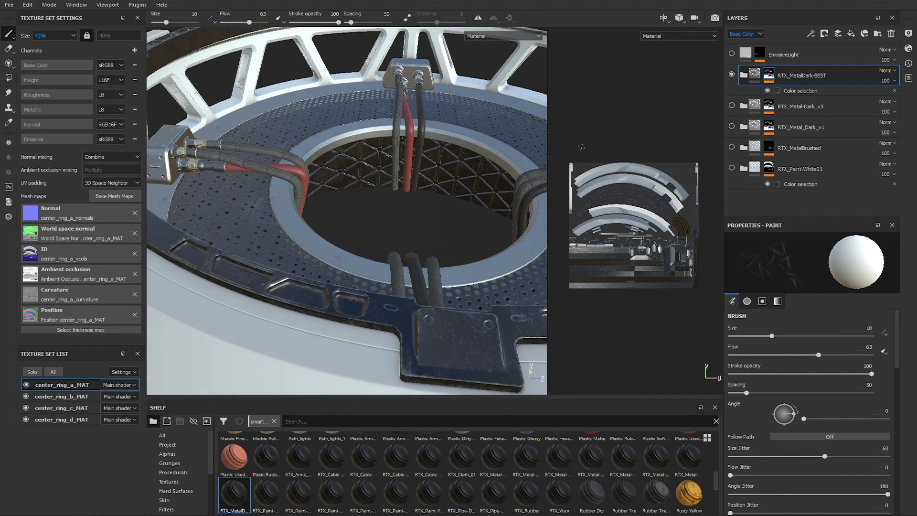
Step: Expand RTX_MetalDark-BEST in center_ring_a_MAT and inspect Base_Layer's Steel Rust and Wear fill settings against the rim
middle_click_drag(669, 229, 628, 211)
left_click(744, 75)
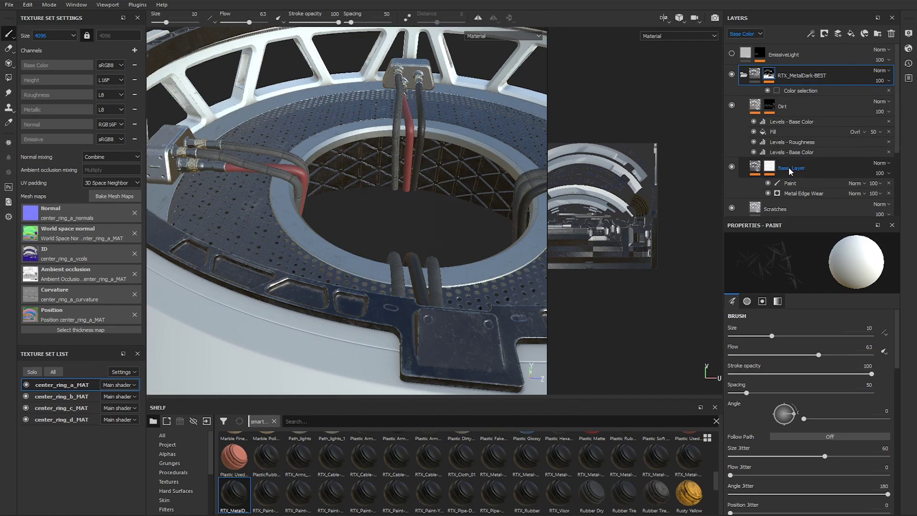
left_click(755, 169)
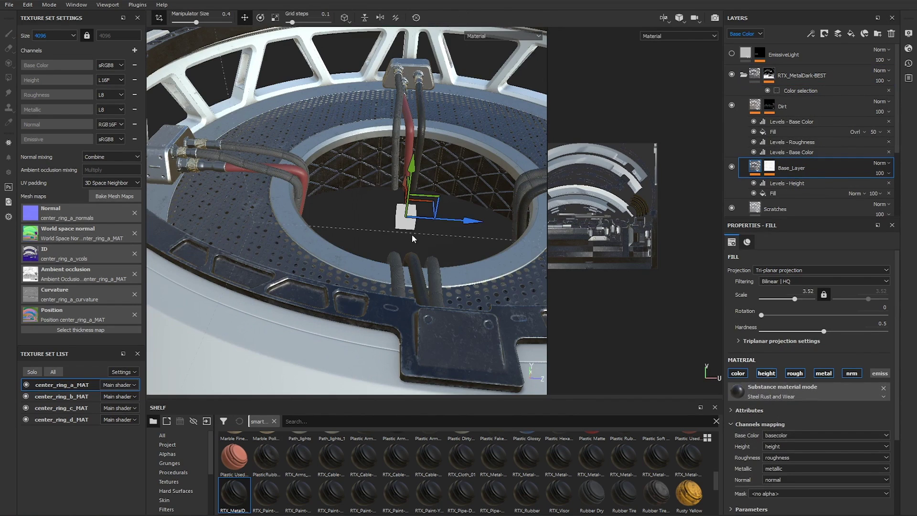
left_click_drag(397, 225, 373, 229, "alt")
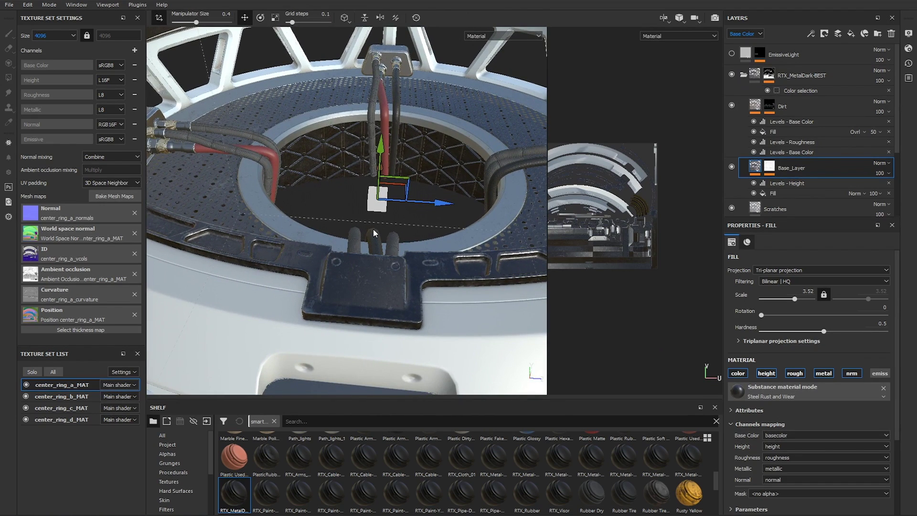
Step: Review the Dirt layer's mask effects and the fill settings of Base_Layer and Scratches in RTX_MetalDark-BEST
left_click(771, 107)
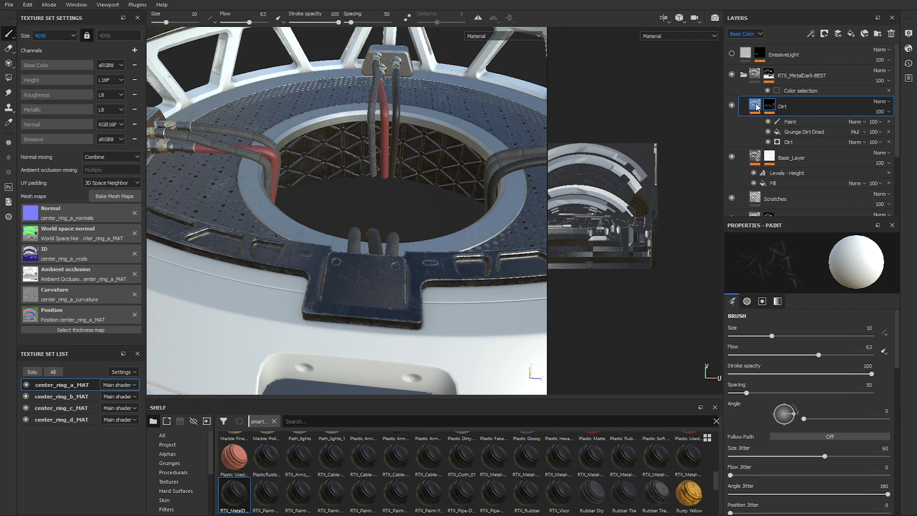
left_click(756, 107)
left_click(758, 165)
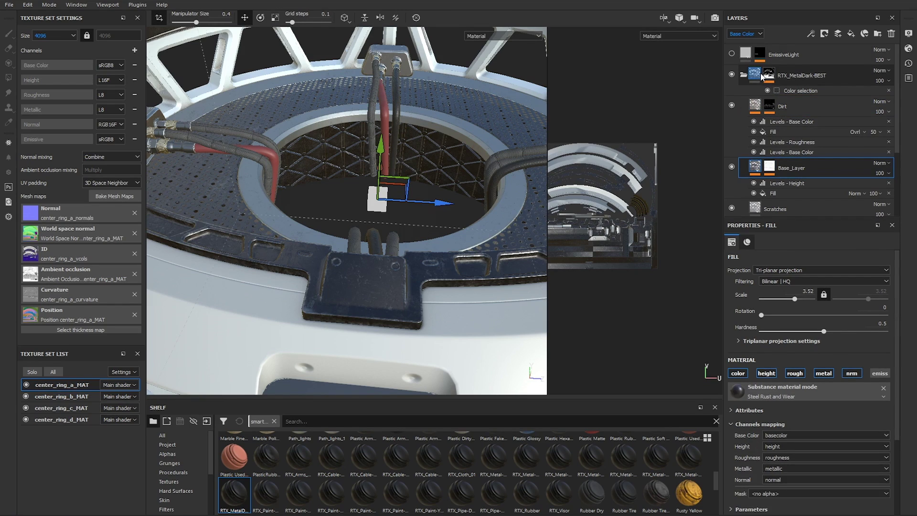
scroll(760, 138, "down", 3)
scroll(774, 144, "up", 1)
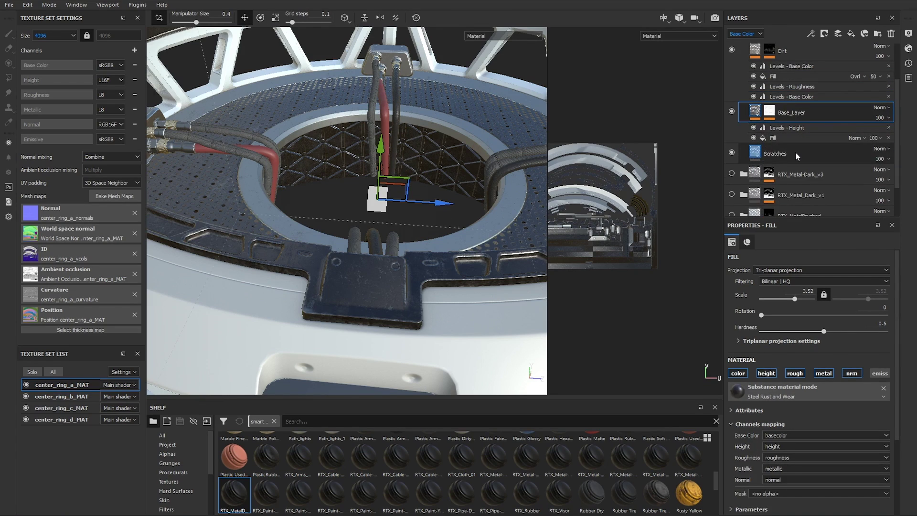
left_click(796, 152)
scroll(796, 152, "up", 2)
Step: Add a Levels effect for Base Color to Base_Layer and lower its output white point to 0
left_click(784, 167)
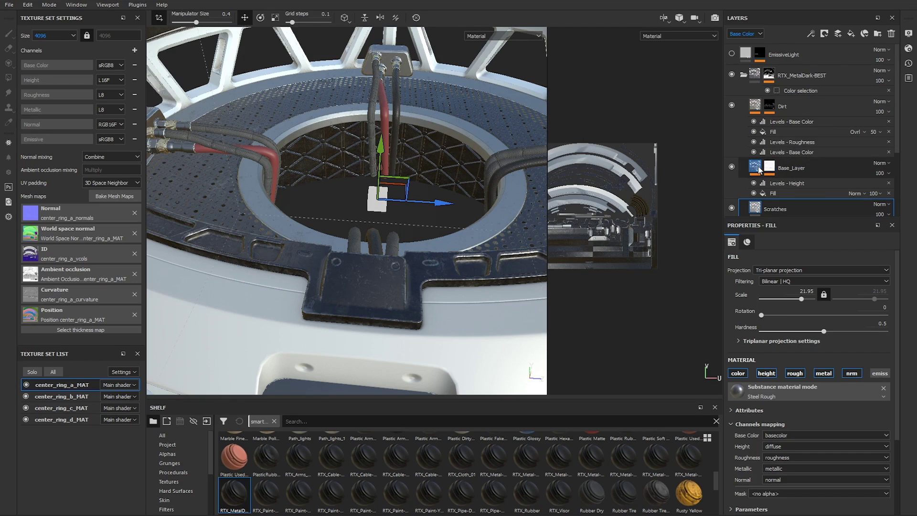
left_click(811, 34)
left_click(829, 80)
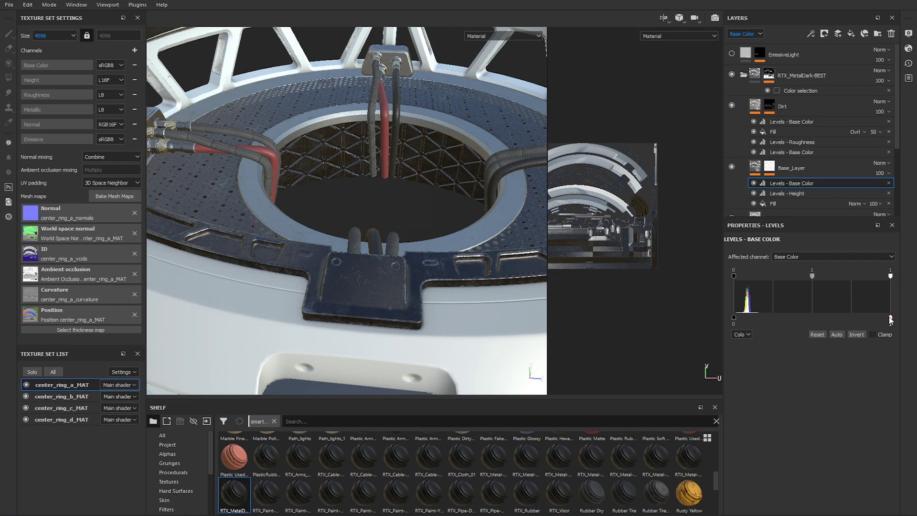
left_click_drag(890, 317, 717, 316)
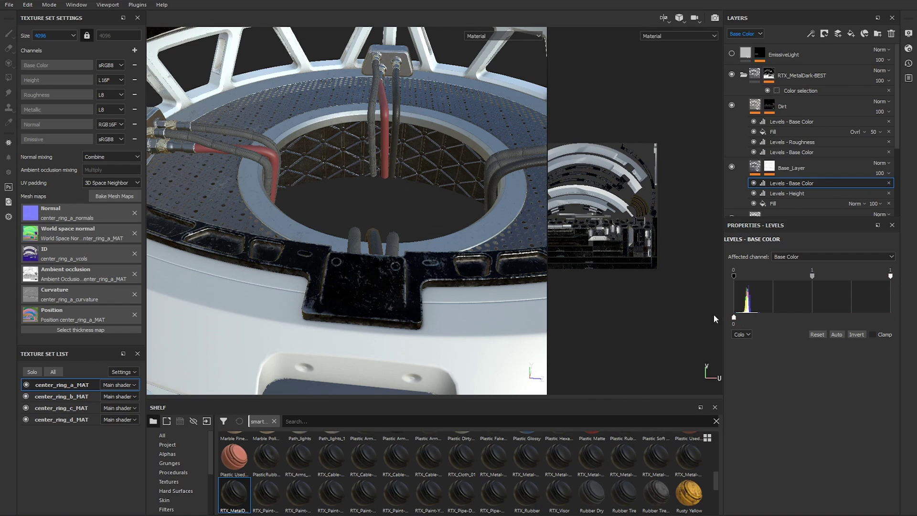
Step: Add a Levels effect for Base Color to the Scratches layer and raise its output black point to 1
scroll(794, 165, "down", 2)
left_click(792, 165)
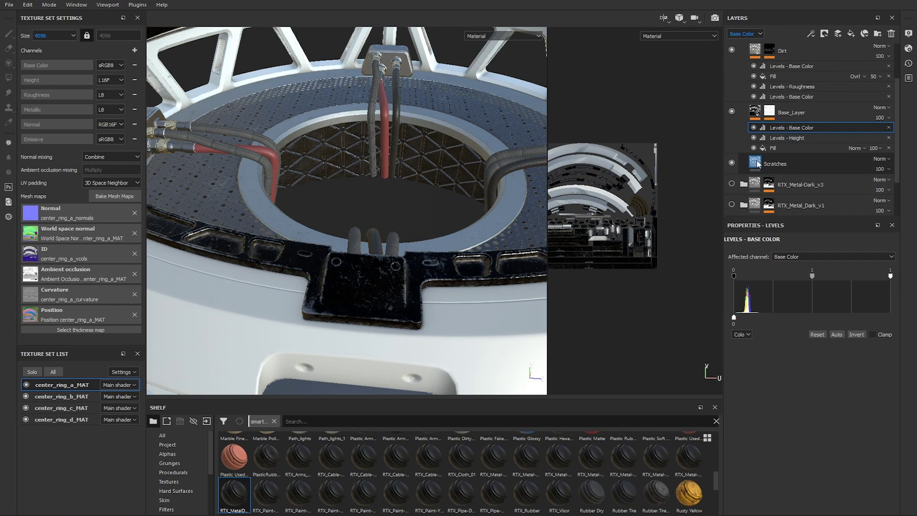
left_click(810, 33)
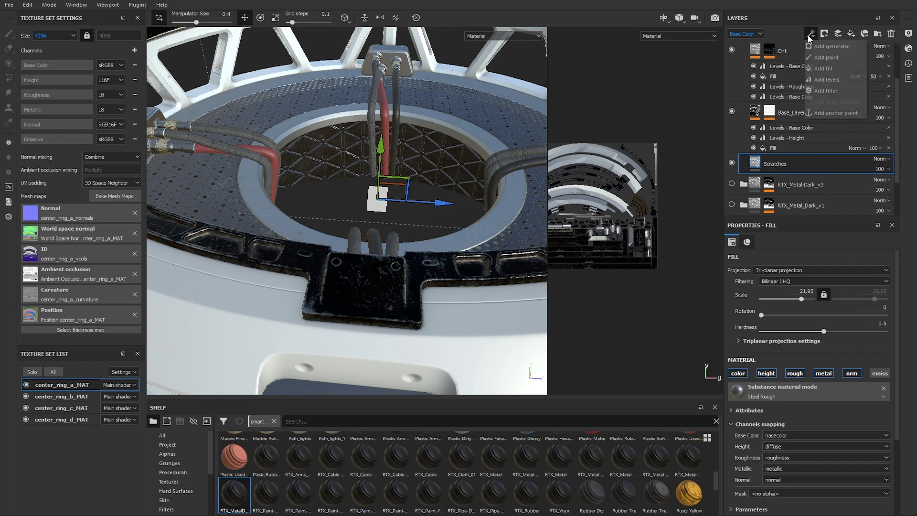
left_click(827, 78)
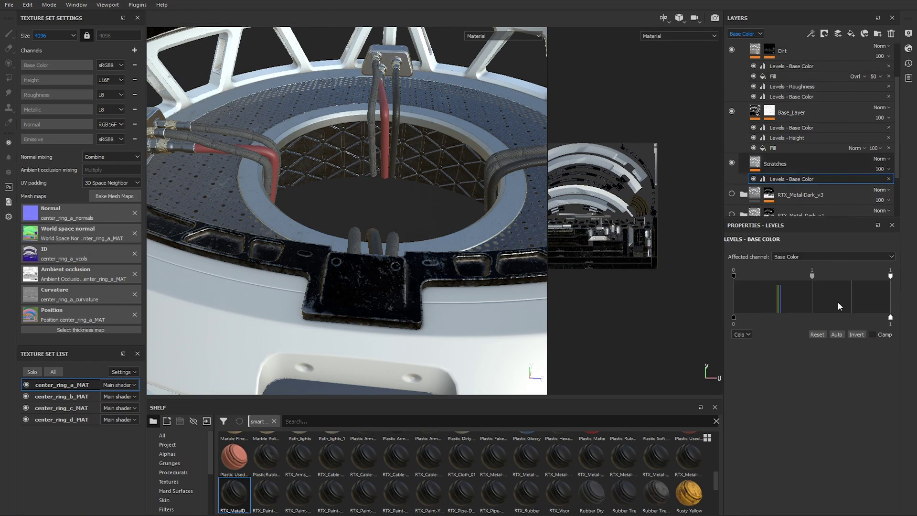
left_click(826, 258)
left_click(813, 264)
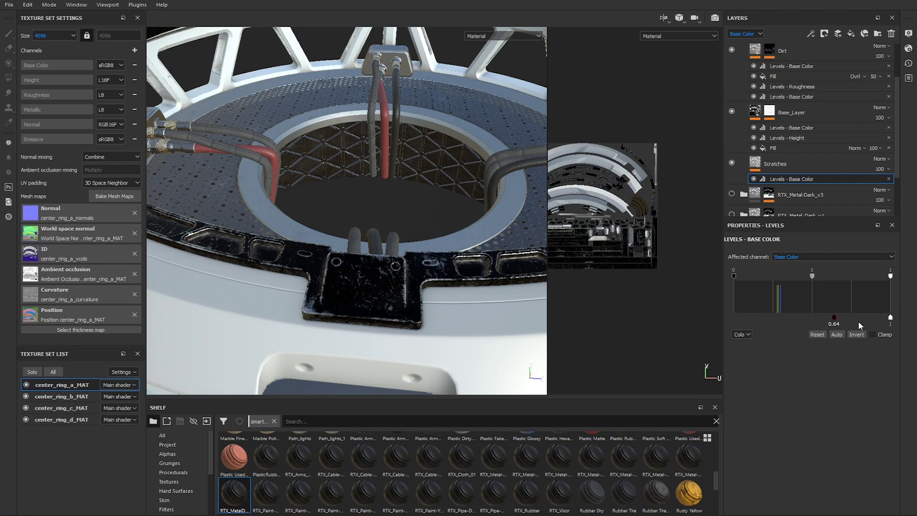
Step: Hide the Dirt layer in RTX_MetalDark-BEST and inspect the scratches on the bracket and rim up close and from farther away
scroll(759, 145, "up", 2)
scroll(757, 144, "up", 2)
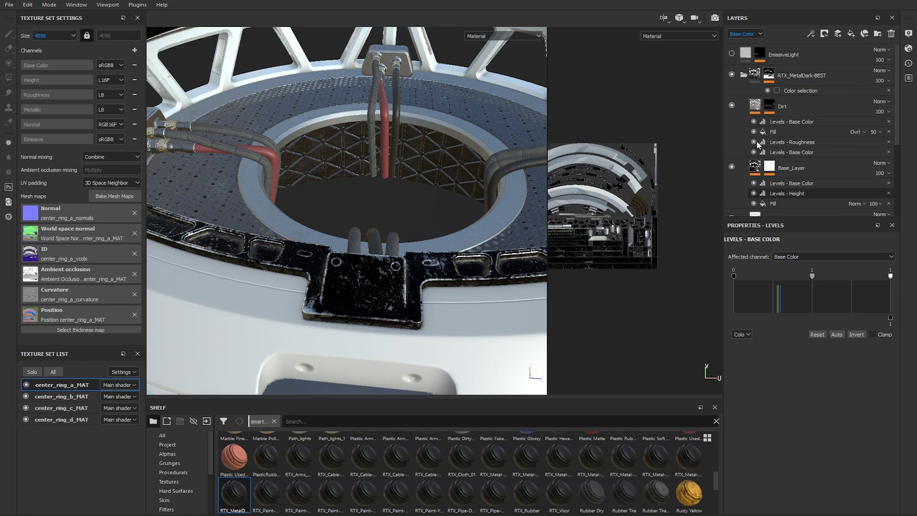
left_click(731, 106)
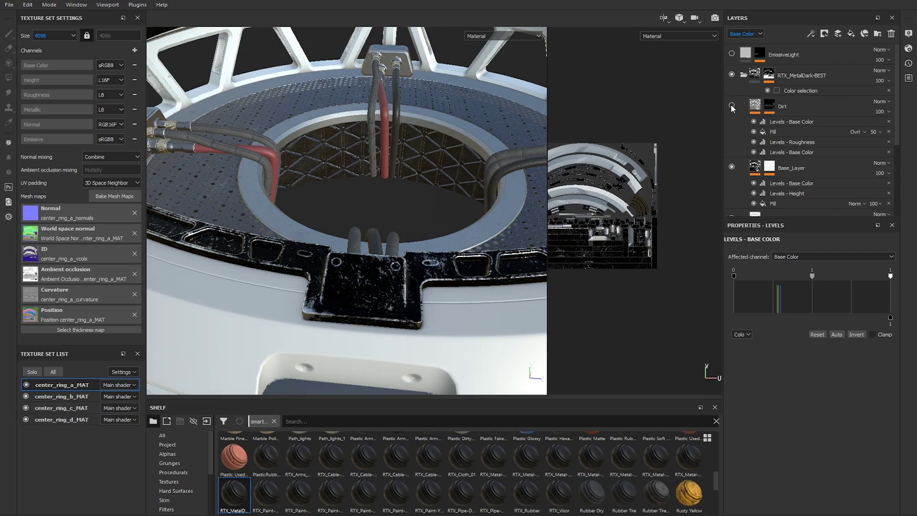
scroll(381, 237, "down", 5)
left_click_drag(381, 237, 448, 251, "alt")
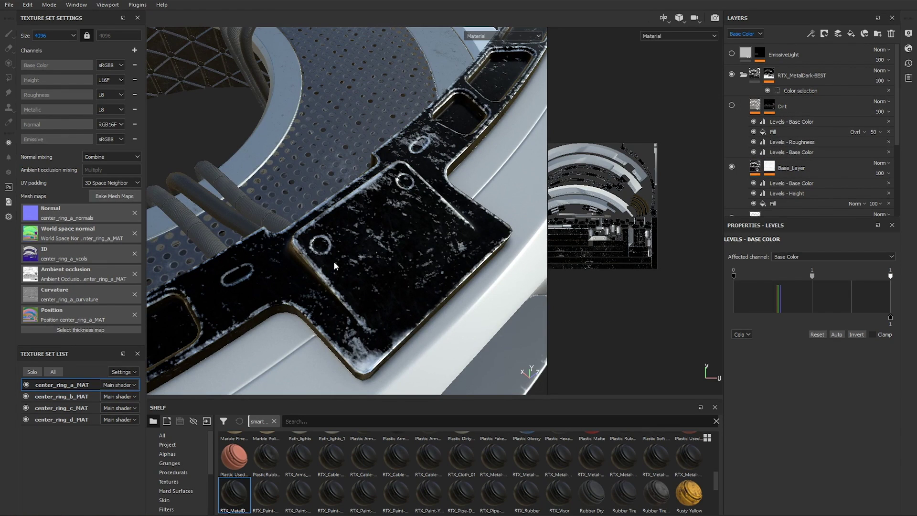
left_click_drag(383, 220, 414, 275, "alt")
scroll(365, 253, "down", 5)
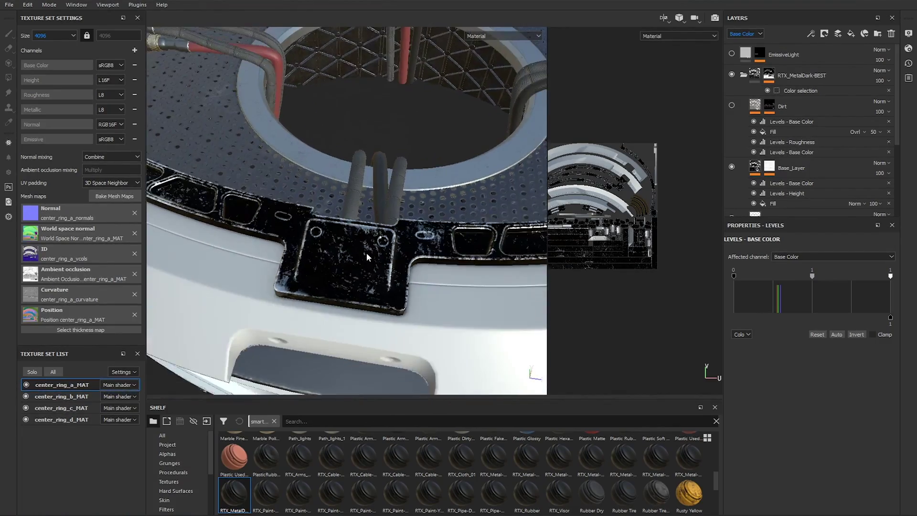
left_click_drag(366, 253, 353, 240, "alt")
scroll(353, 240, "up", 1)
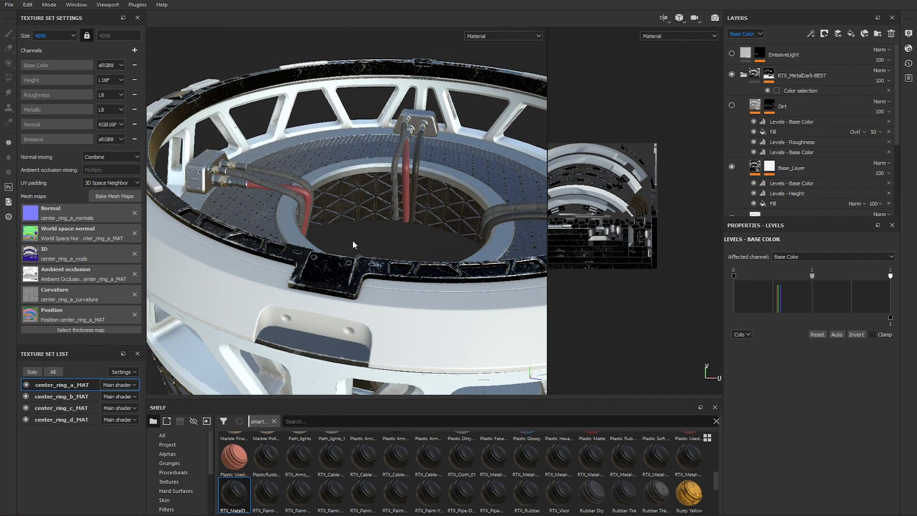
mouse_move(777, 106)
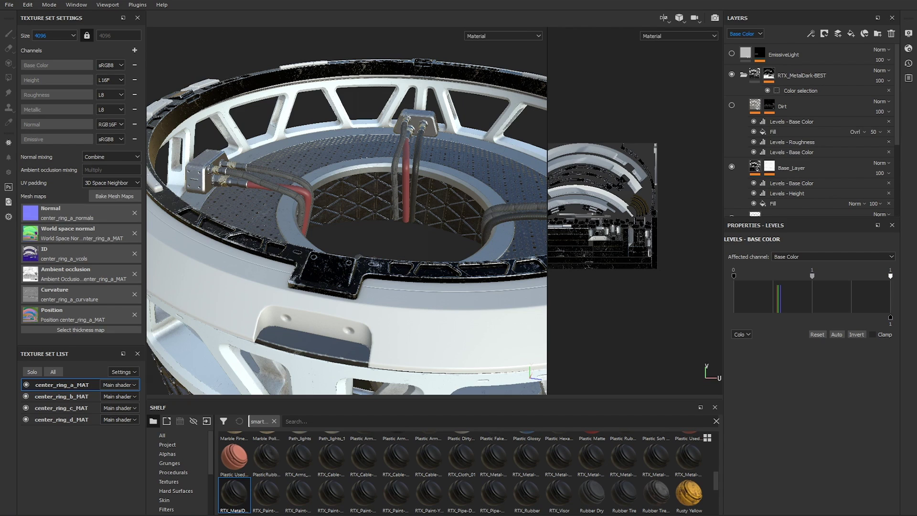
Step: Switch to the web browser, open the PurePolygons ArtStation page and look through its portfolio
left_click_drag(916, 169, 581, 1)
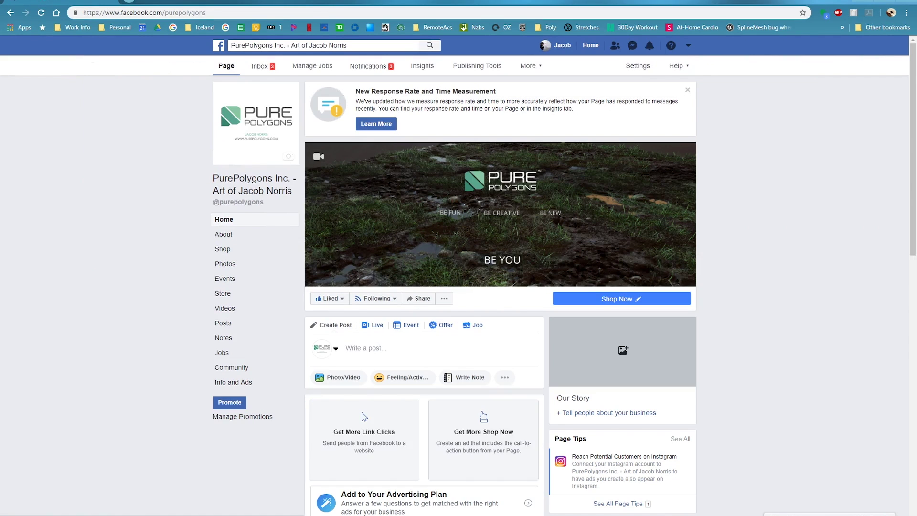
left_click(129, 2)
type("artstation")
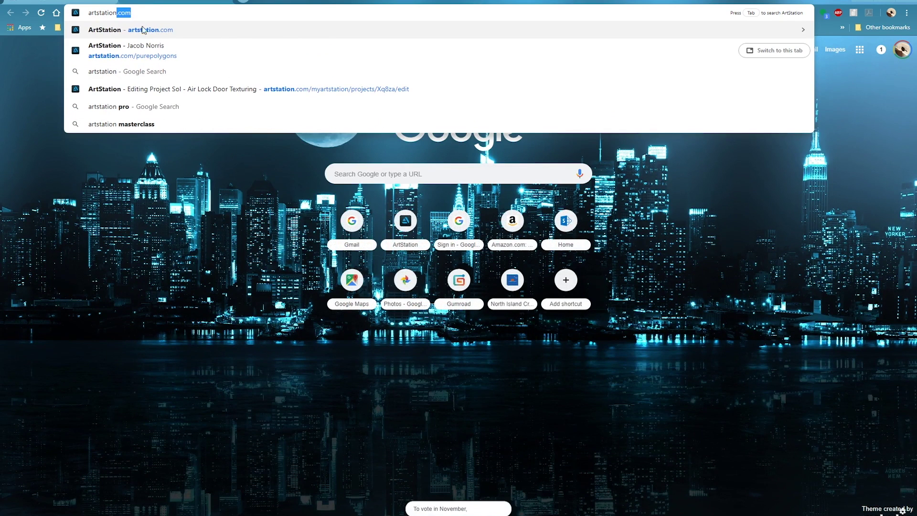
left_click(142, 50)
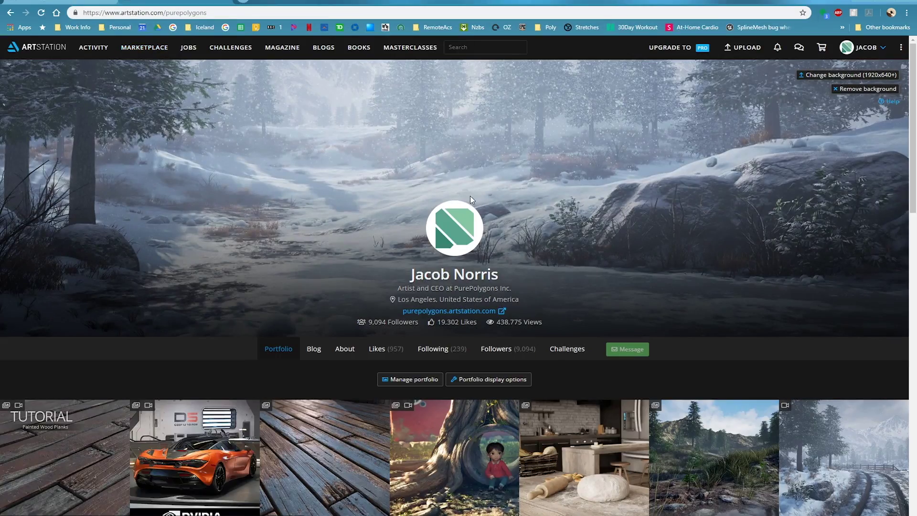
scroll(455, 177, "down", 5)
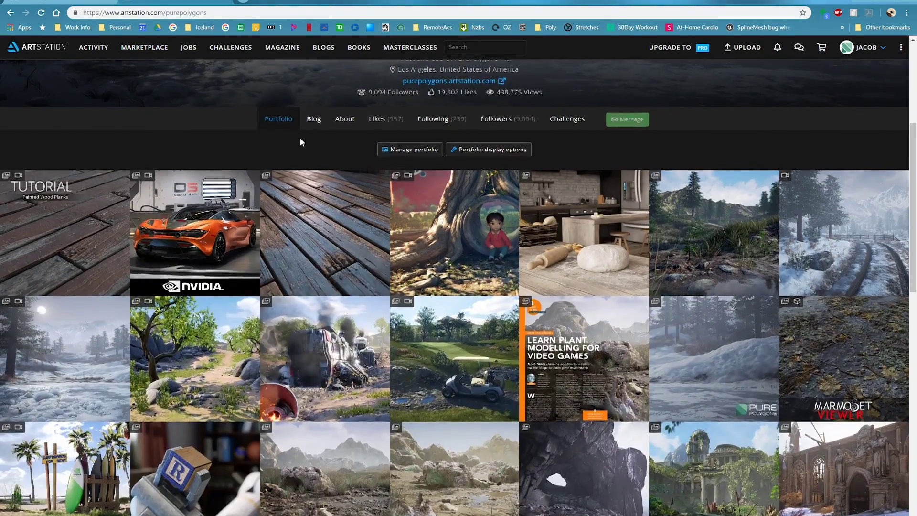
scroll(300, 138, "up", 5)
Step: Look through the PurePolygons Facebook page and return to Substance Painter
left_click(176, 2)
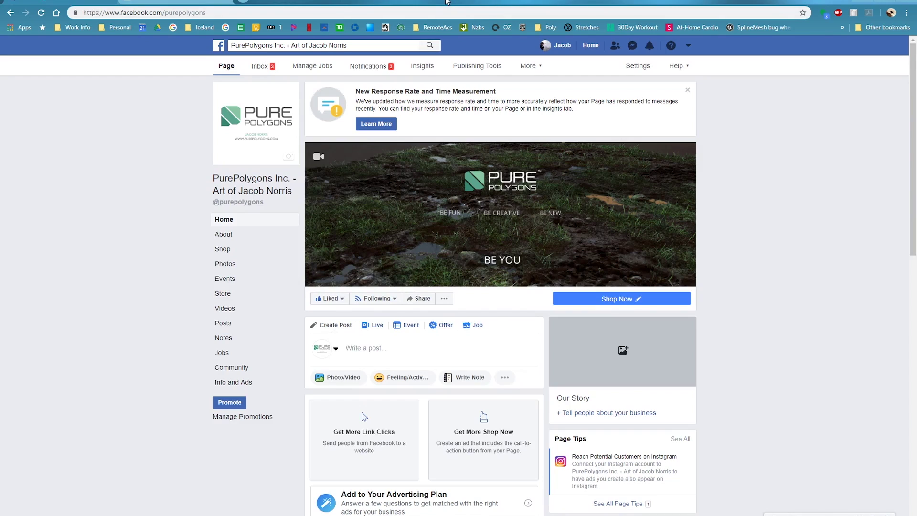
scroll(426, 153, "down", 10)
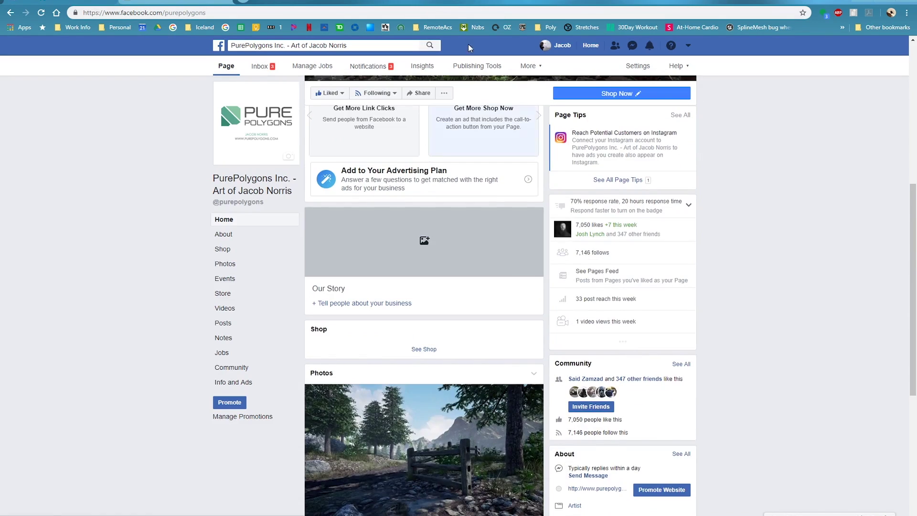
key("super+Down")
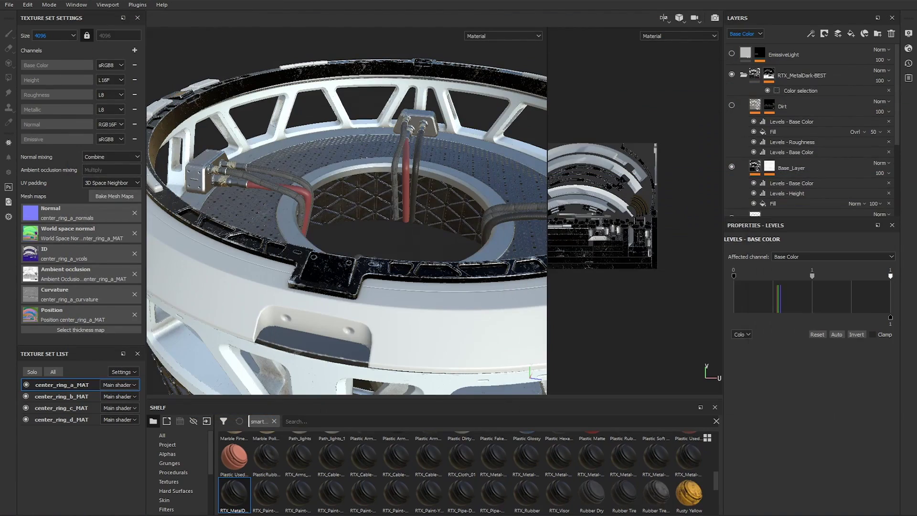